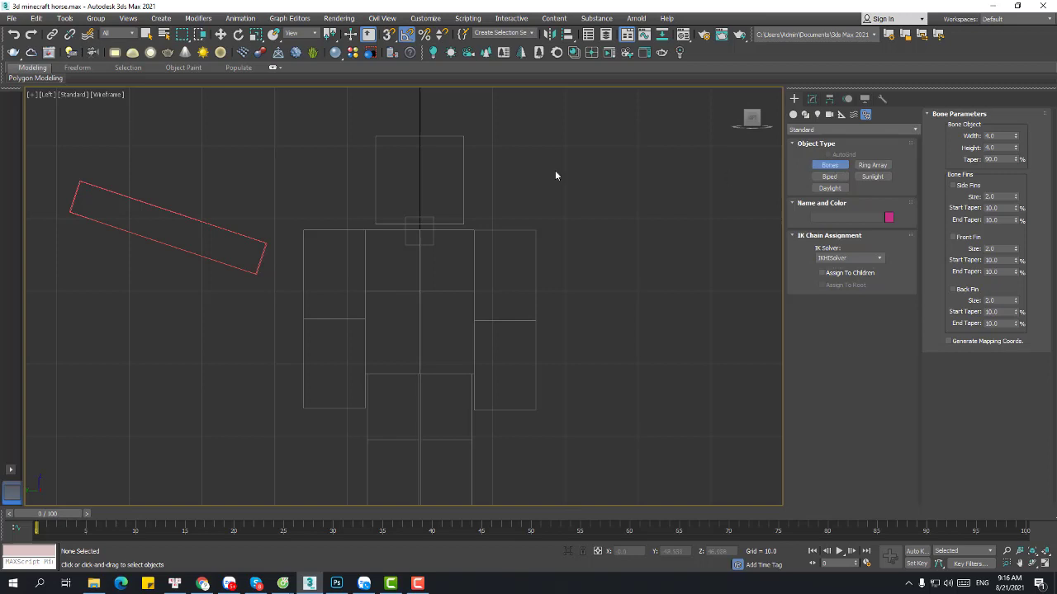
Step: Show the Left view shaded and freeze the seven box parts that make up the character's body
left_click(368, 426)
right_click(433, 340)
key("w")
right_click(534, 209)
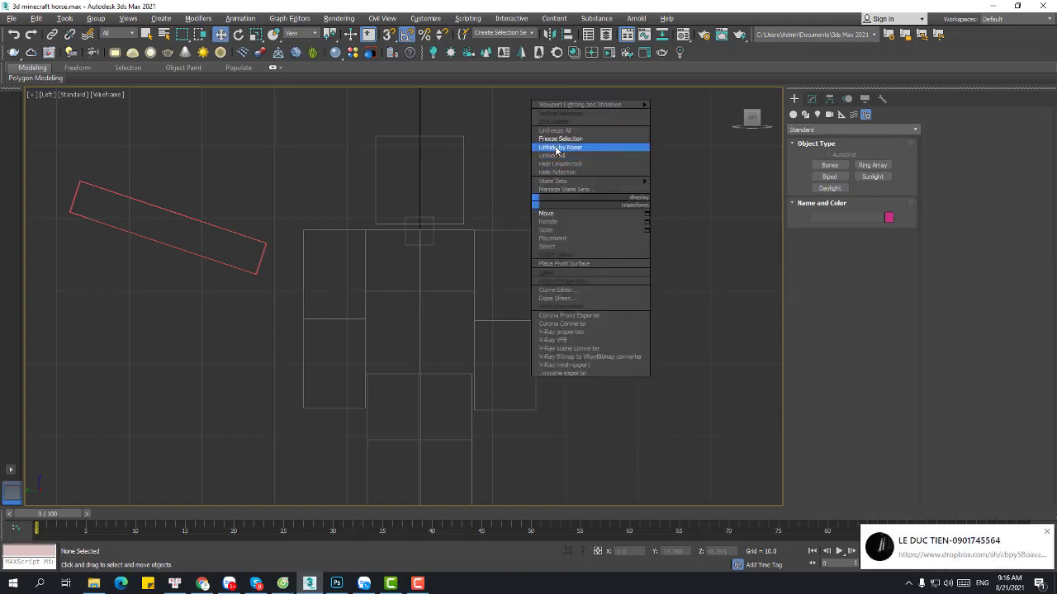
left_click(1047, 533)
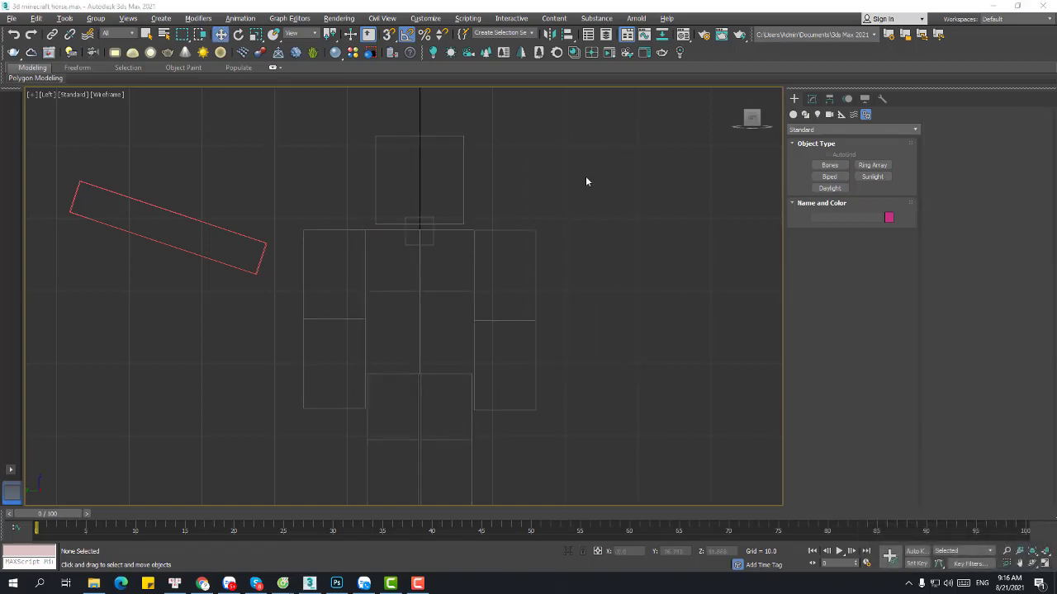
left_click_drag(585, 177, 354, 394)
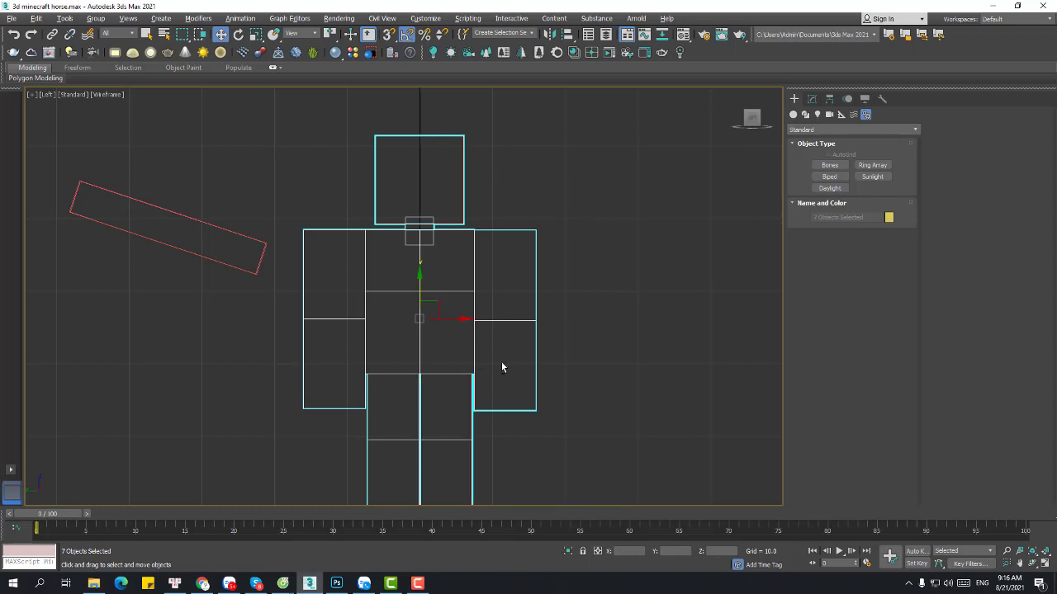
key("F3")
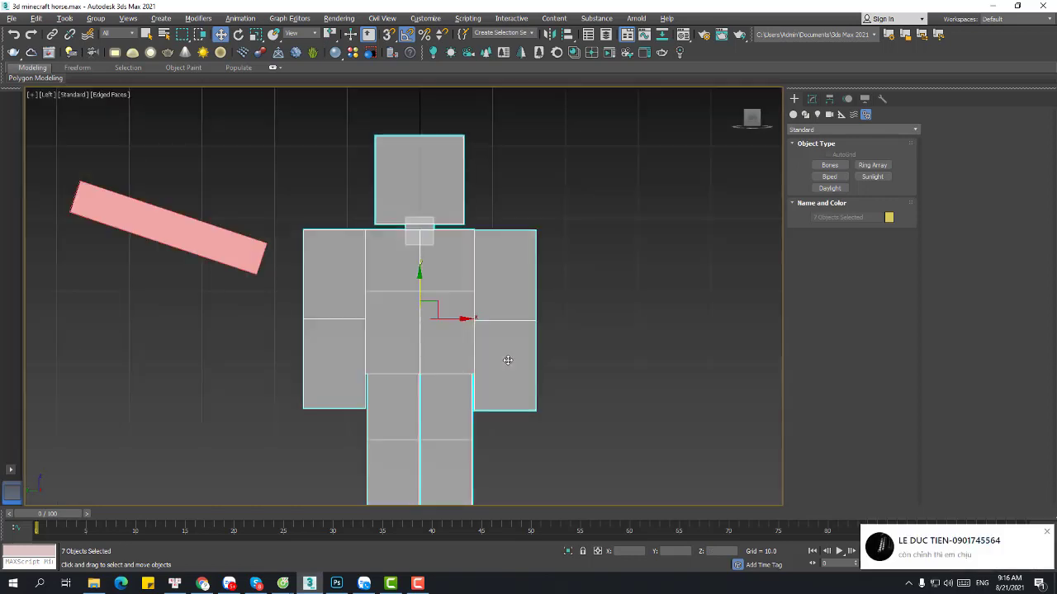
left_click(1046, 534)
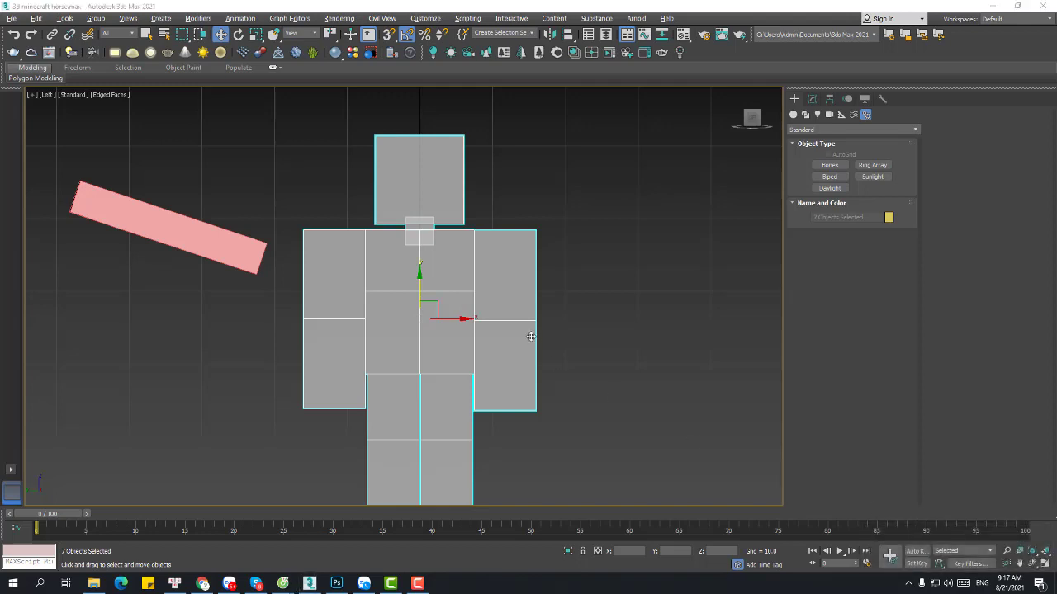
middle_click_drag(482, 246, 467, 223)
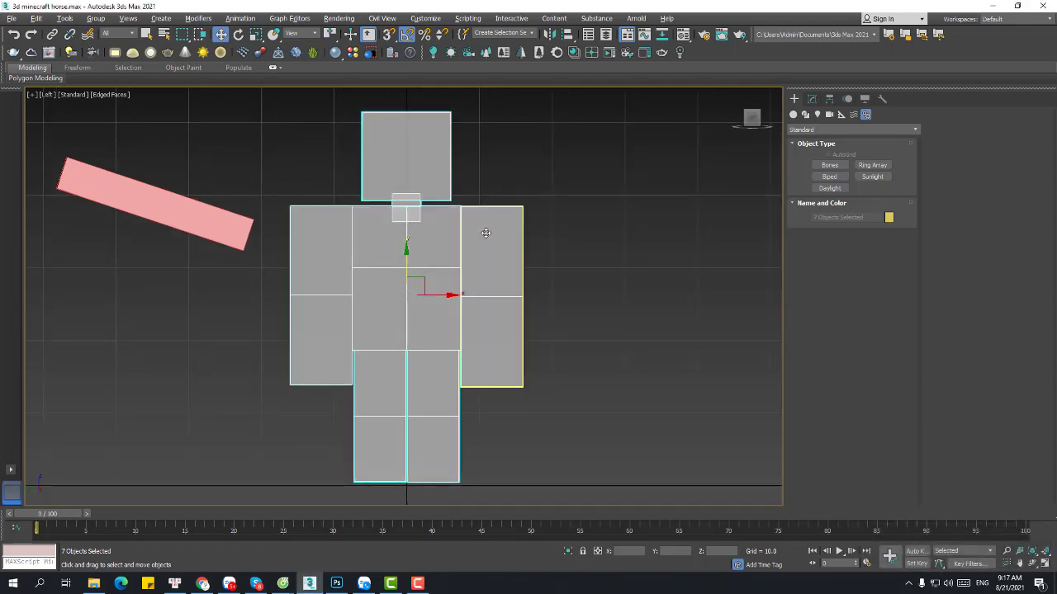
right_click(486, 233)
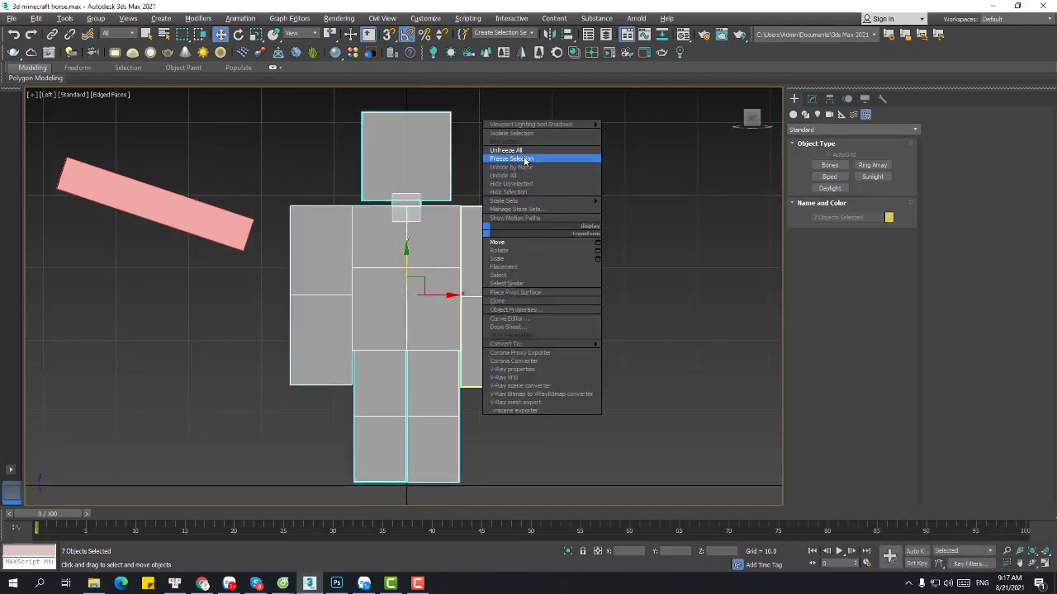
left_click(526, 160)
middle_click_drag(518, 308, 549, 302)
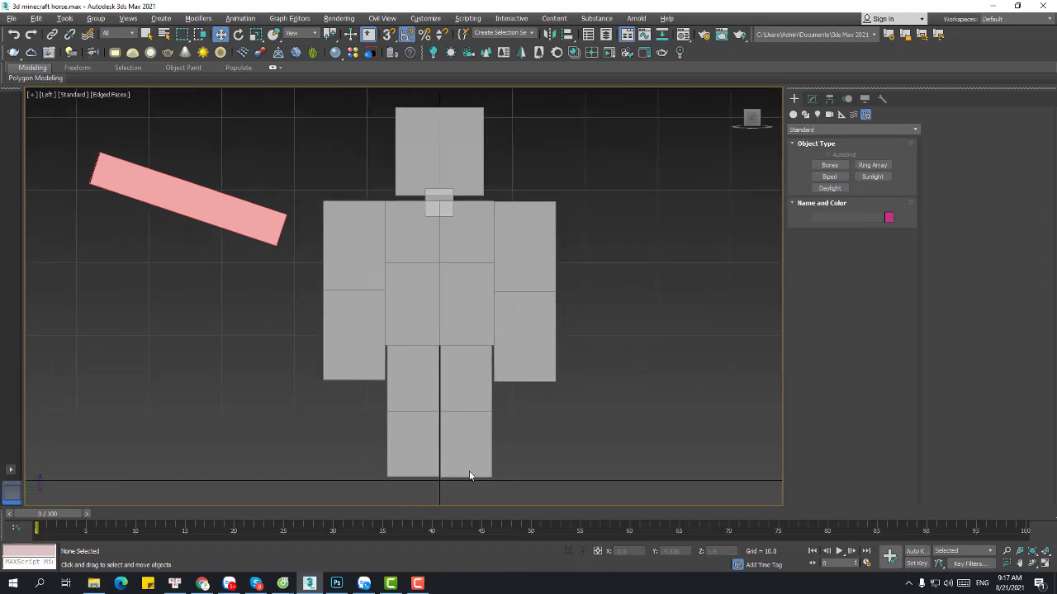
left_click(418, 584)
left_click(1002, 535)
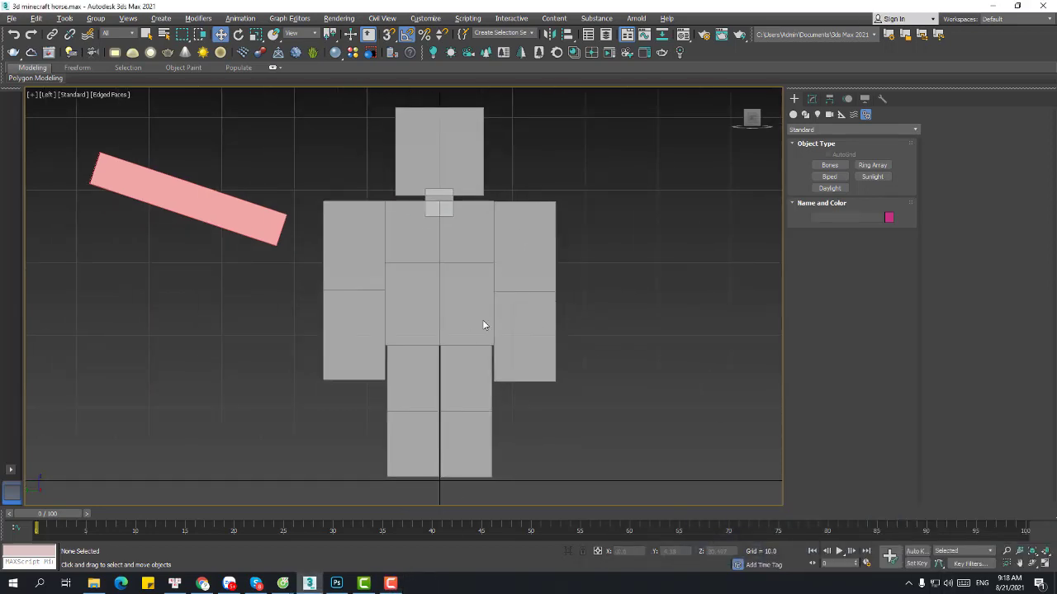
middle_click_drag(483, 324, 548, 259)
scroll(549, 260, "down", 3)
right_click(552, 224)
left_click(571, 236)
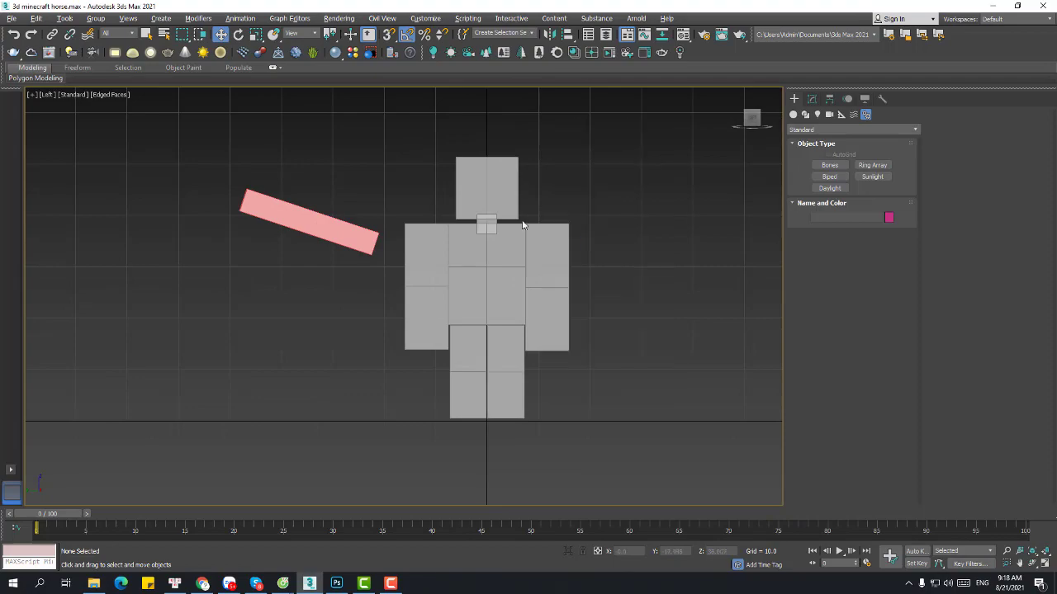
Step: Inspect the frozen character and horse from the Front view and return to a shaded Left view of the character
mouse_move(515, 298)
middle_mouse_down("alt")
mouse_move(349, 300)
mouse_move(509, 288)
middle_mouse_up("alt")
scroll(509, 288, "up", 3)
middle_click_drag(449, 300, 524, 290, "alt")
key("f")
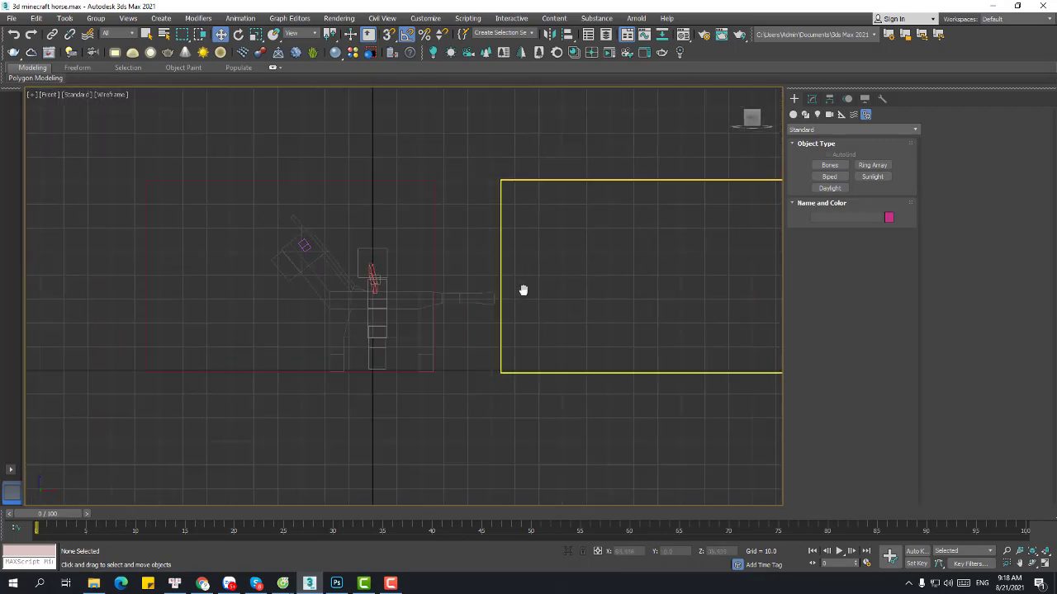
key("l")
key("z")
middle_click_drag(583, 315, 507, 295)
key("F3")
scroll(571, 312, "up", 2)
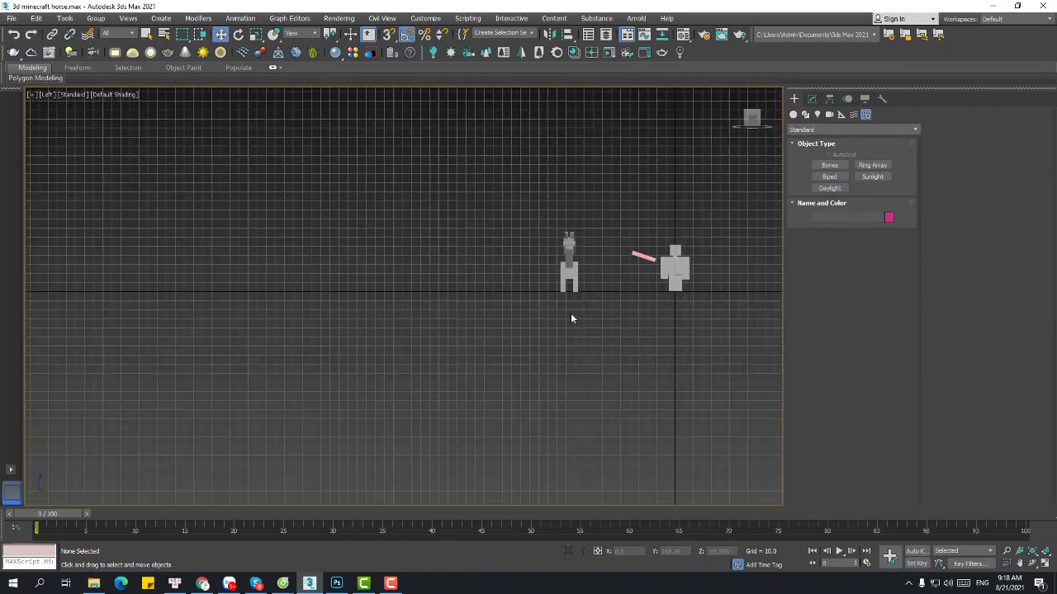
scroll(644, 289, "up", 3)
middle_click_drag(652, 282, 374, 288)
scroll(373, 291, "up", 3)
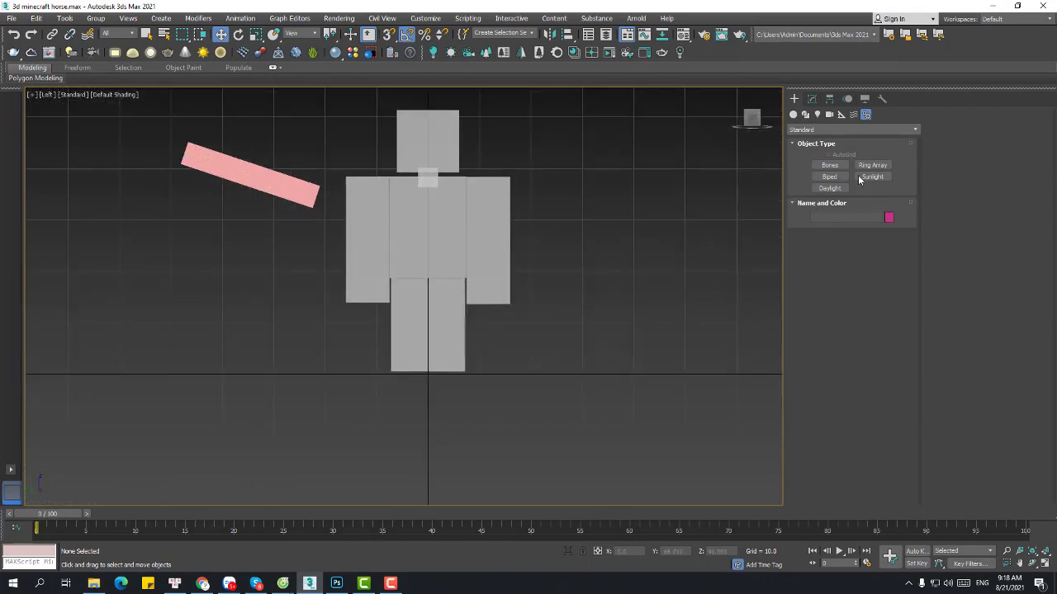
Step: Start a bone chain at the bottom centre of the torso and draw the first bone straight up to mid-torso
left_click(829, 165)
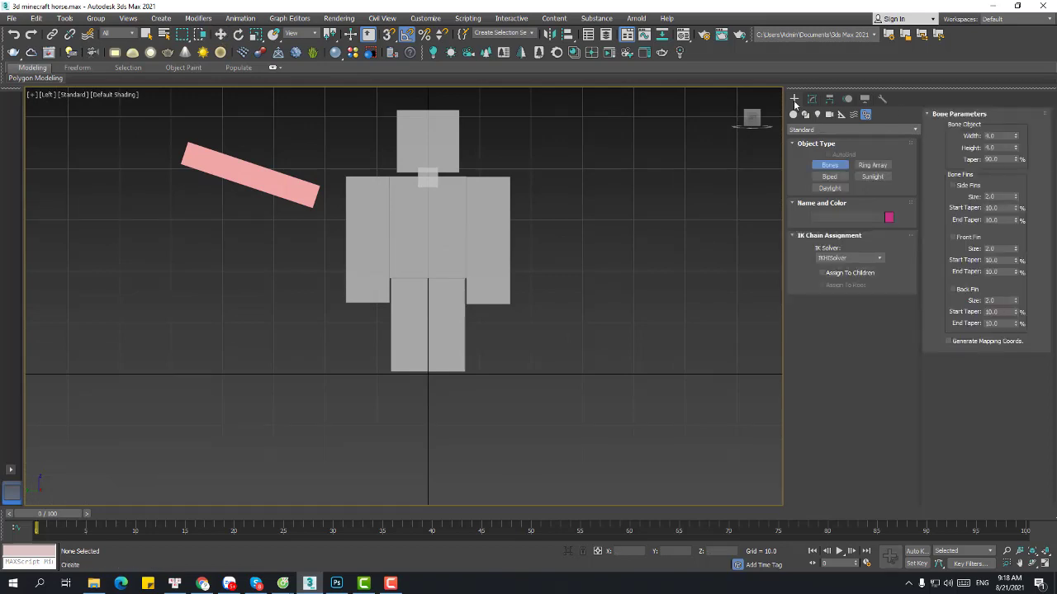
key("ctrl+shift+d")
mouse_move(793, 83)
left_mouse_down()
mouse_move(788, 110)
mouse_move(783, 84)
mouse_move(823, 138)
mouse_move(855, 136)
left_mouse_up()
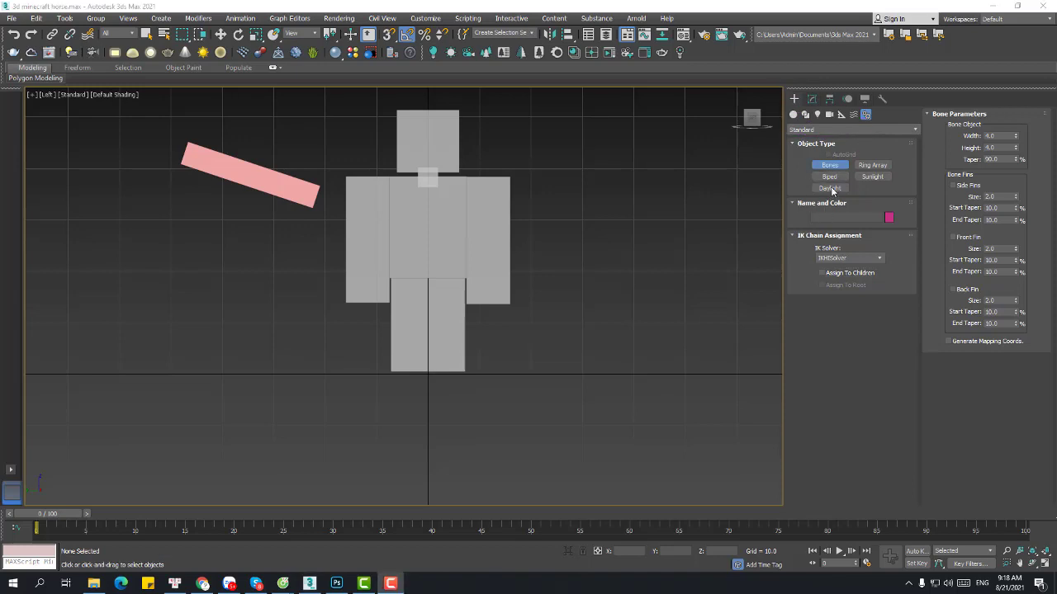
scroll(479, 232, "up", 6)
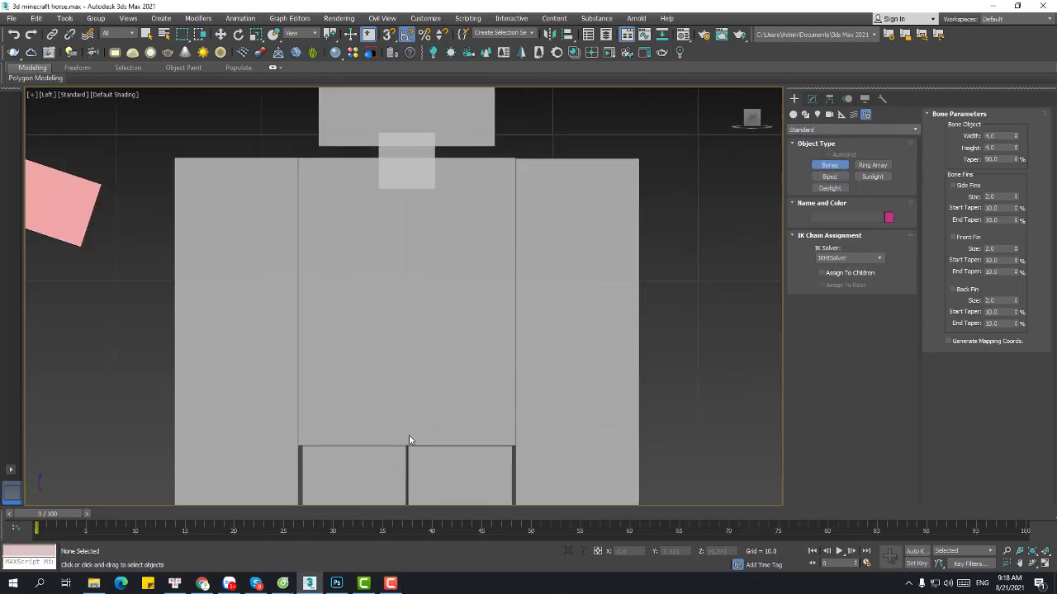
middle_click_drag(409, 434, 484, 283)
scroll(460, 336, "down", 2)
scroll(459, 333, "up", 2)
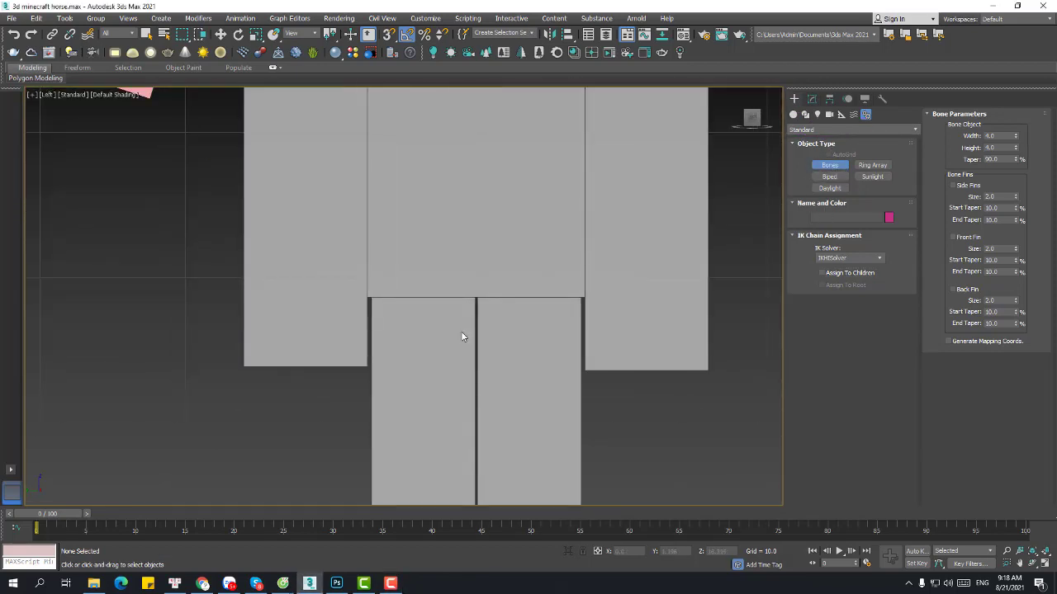
mouse_move(468, 276)
left_mouse_down()
mouse_move(487, 279)
mouse_move(462, 290)
mouse_move(488, 286)
left_mouse_up()
key("Escape")
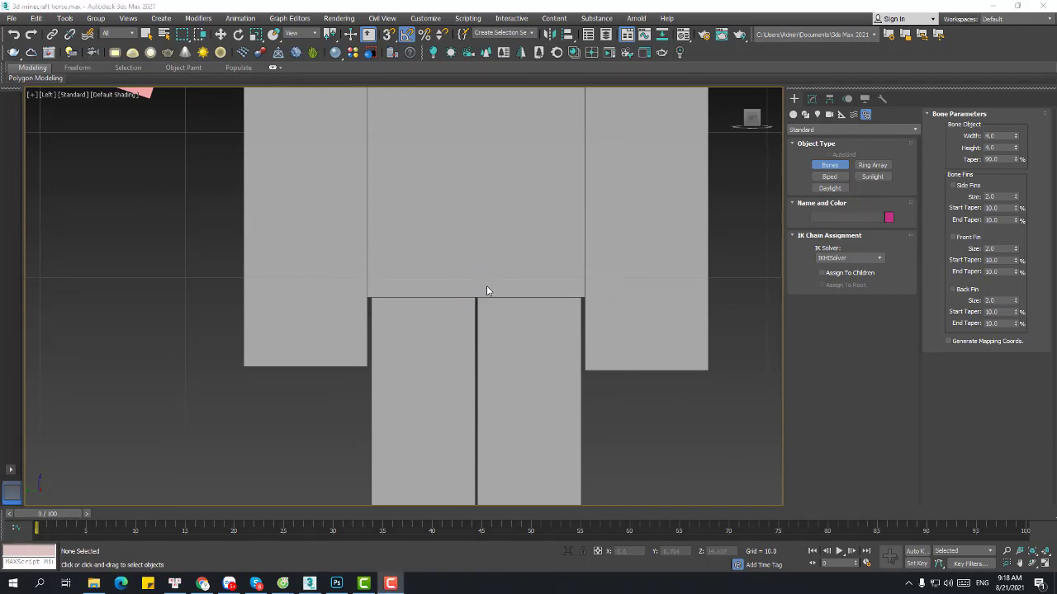
left_click(475, 294)
left_click(498, 134)
middle_click_drag(498, 135, 483, 298)
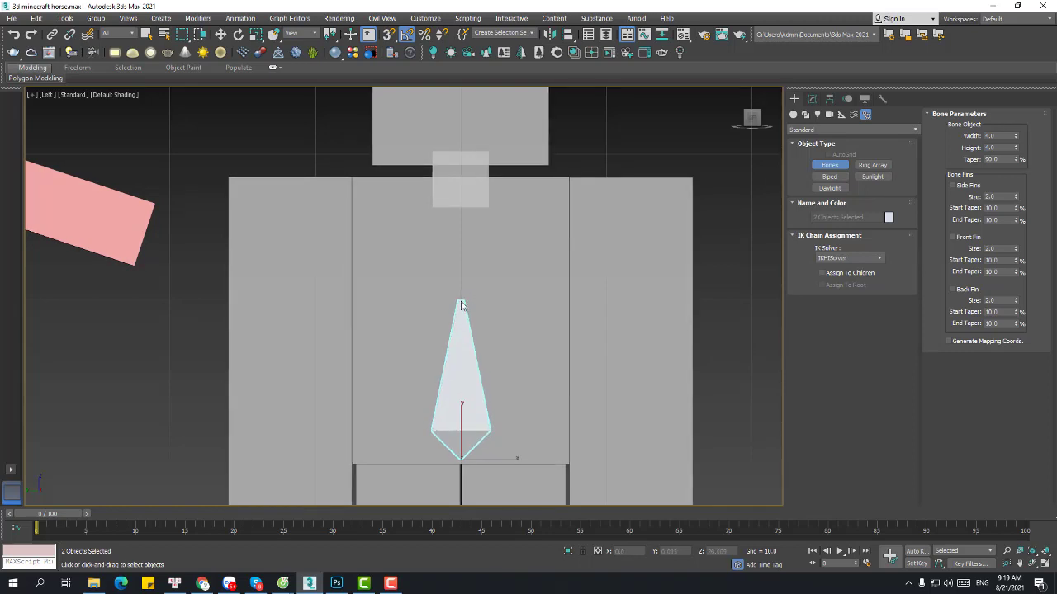
left_click(461, 301)
Step: Continue the chain with a bone up to the neck and another through the head, ending just above it
left_click(461, 180)
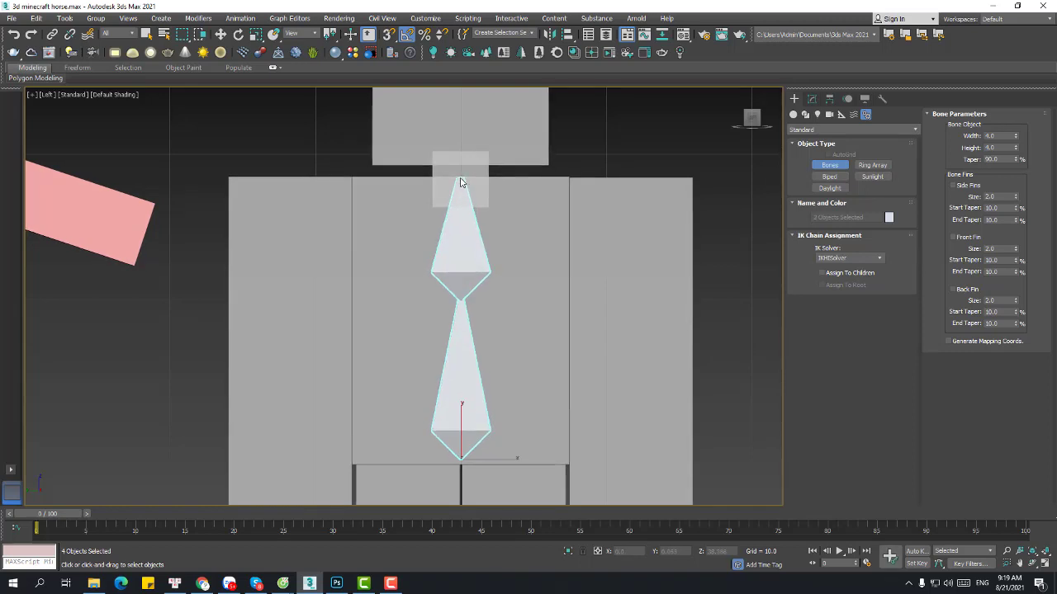
middle_click_drag(462, 179, 478, 439)
scroll(478, 439, "up", 2)
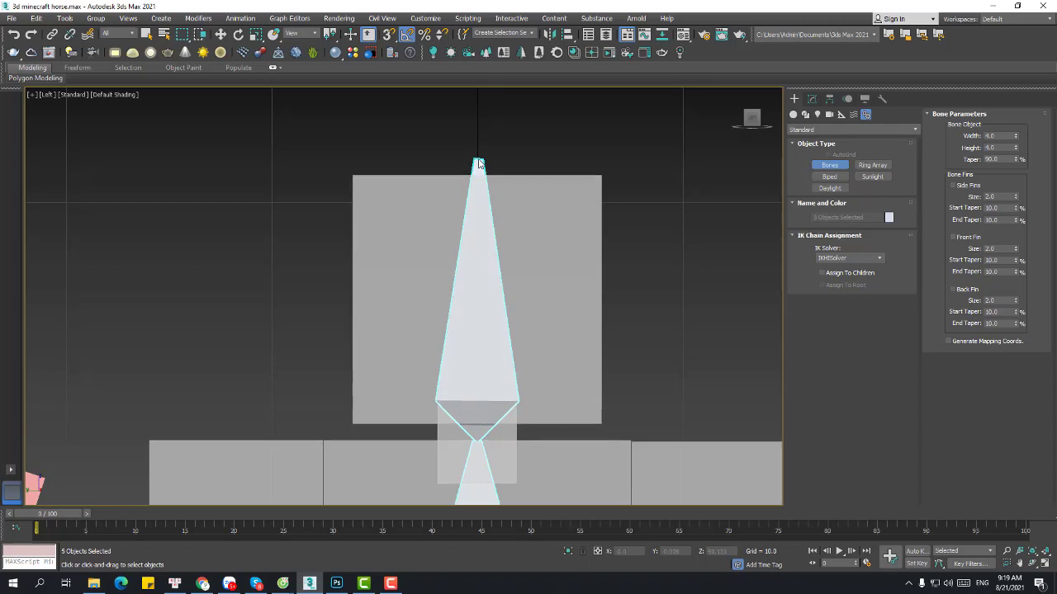
right_click(479, 165)
scroll(534, 153, "down", 4)
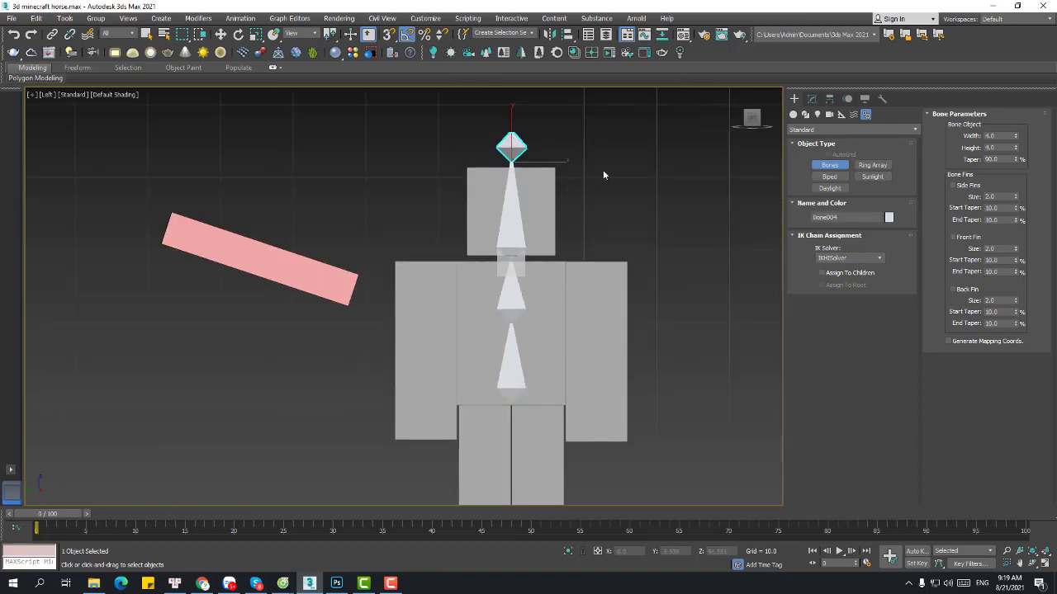
key("w")
Step: Examine the spine and head bones against the body in the Front and Left views
scroll(581, 250, "down", 4)
scroll(571, 287, "up", 4)
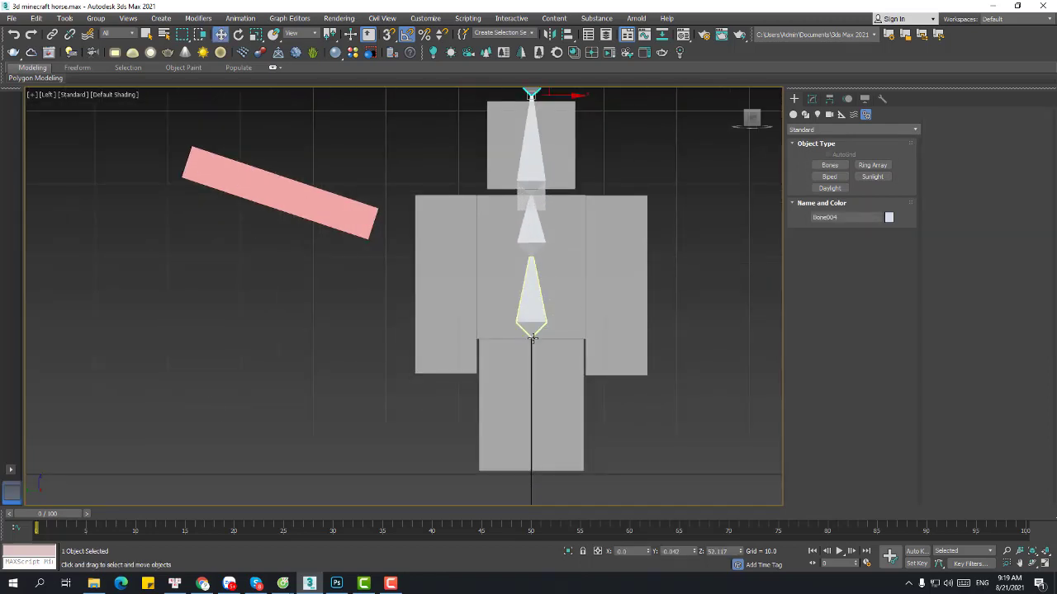
scroll(532, 338, "up", 2)
middle_click_drag(541, 340, 493, 371)
scroll(489, 322, "down", 5)
middle_click_drag(484, 274, 458, 319, "alt")
key("f")
scroll(517, 253, "down", 7)
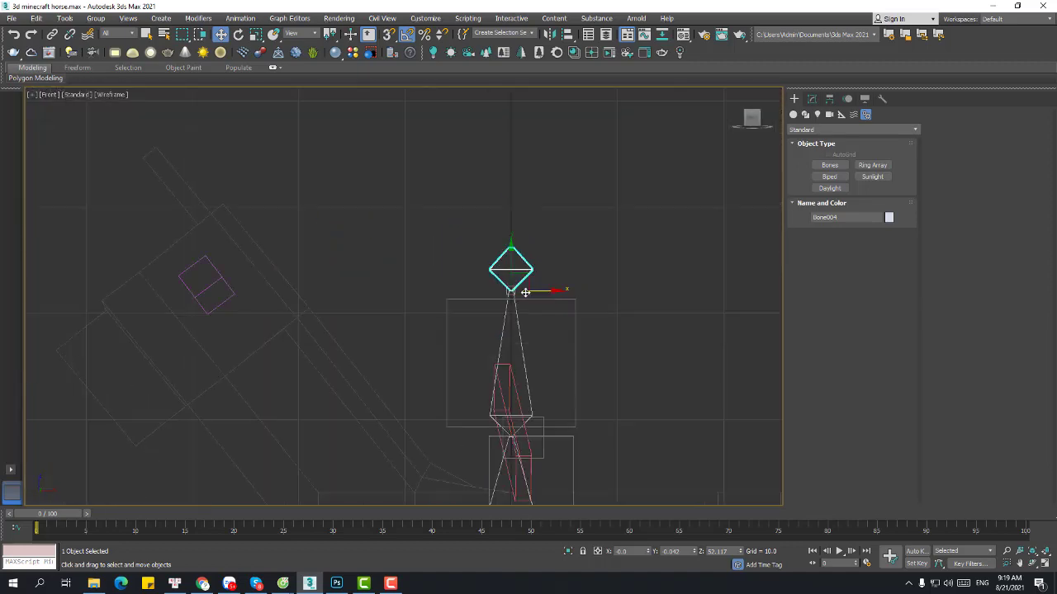
scroll(520, 479, "down", 2)
middle_click_drag(520, 479, 507, 270)
key("l")
key("F3")
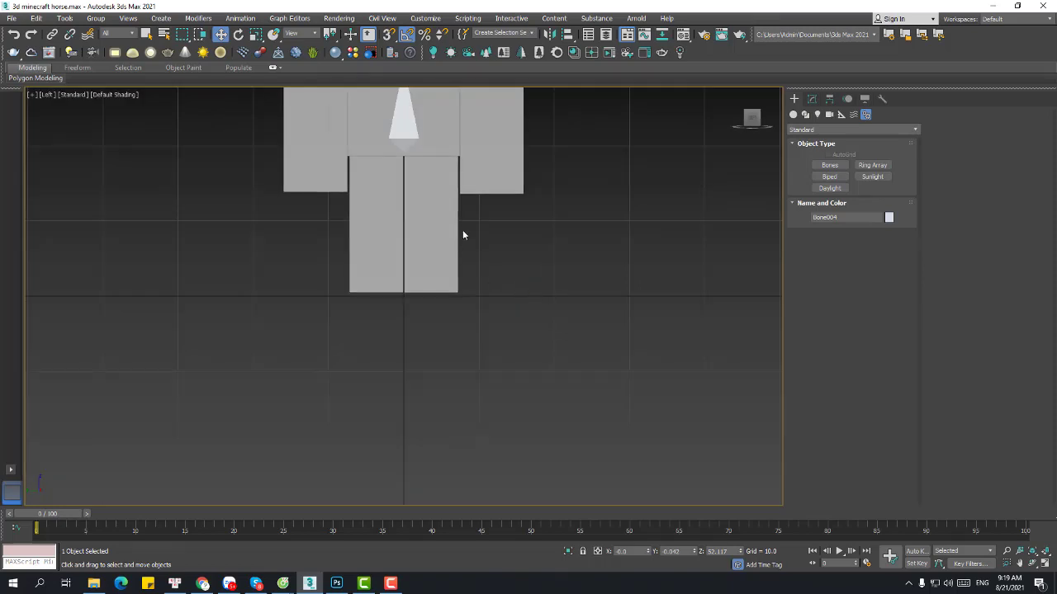
scroll(463, 235, "down", 2)
scroll(437, 306, "up", 3)
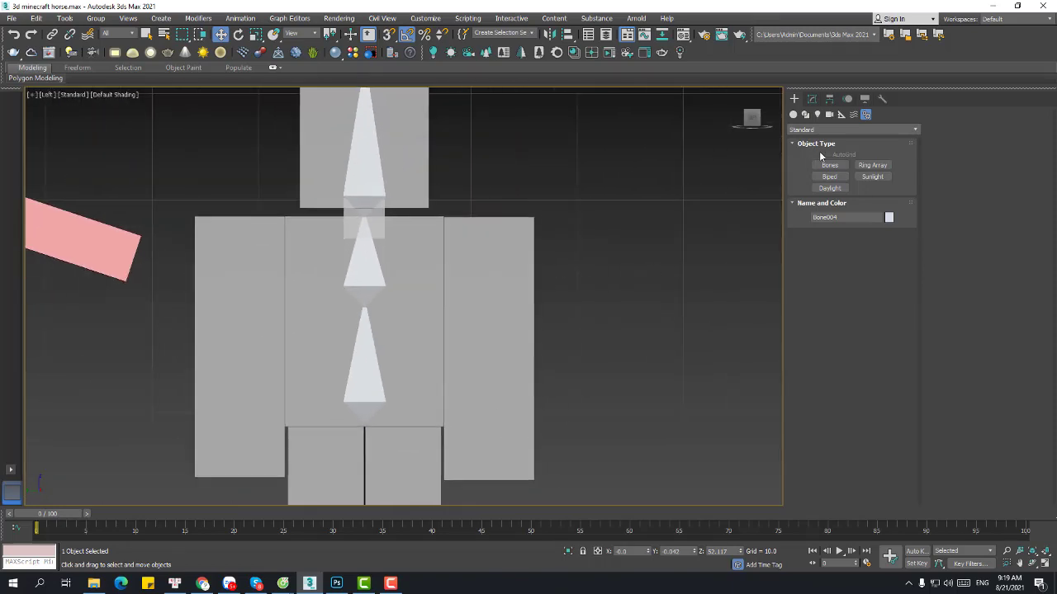
Step: Try a single arm bone from the shoulder at the torso's right edge down to the bottom of the arm
left_click(829, 165)
scroll(453, 246, "up", 2)
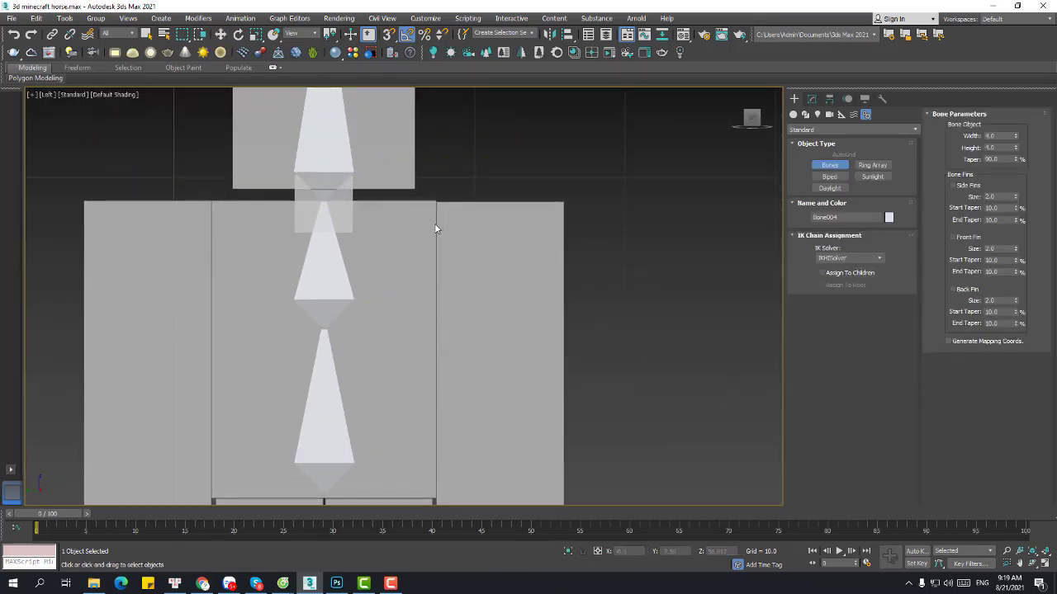
mouse_move(439, 225)
left_mouse_down()
mouse_move(446, 241)
mouse_move(440, 220)
left_mouse_up()
key("Escape")
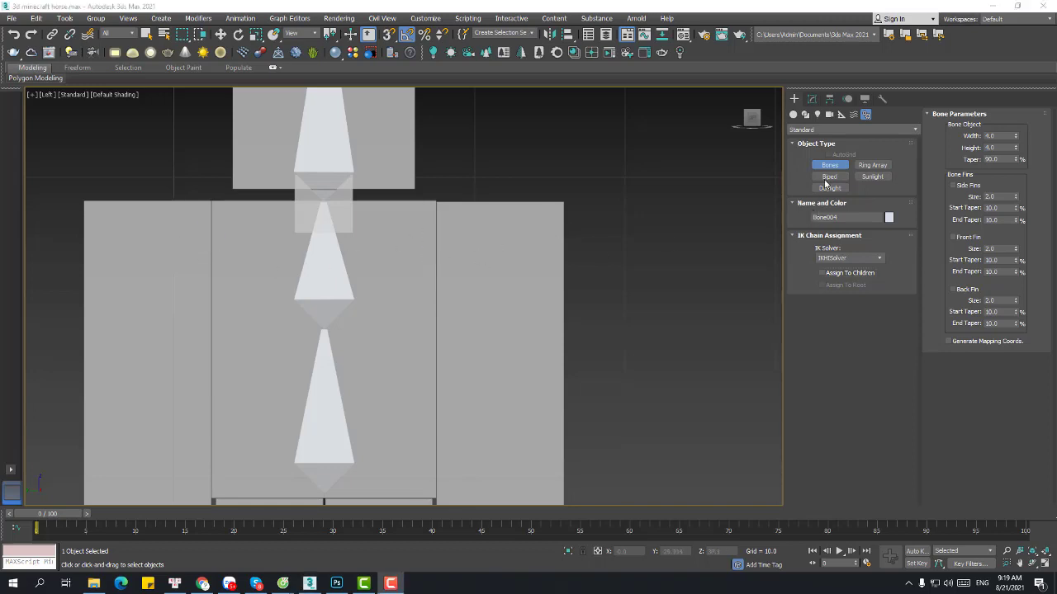
left_click(435, 234)
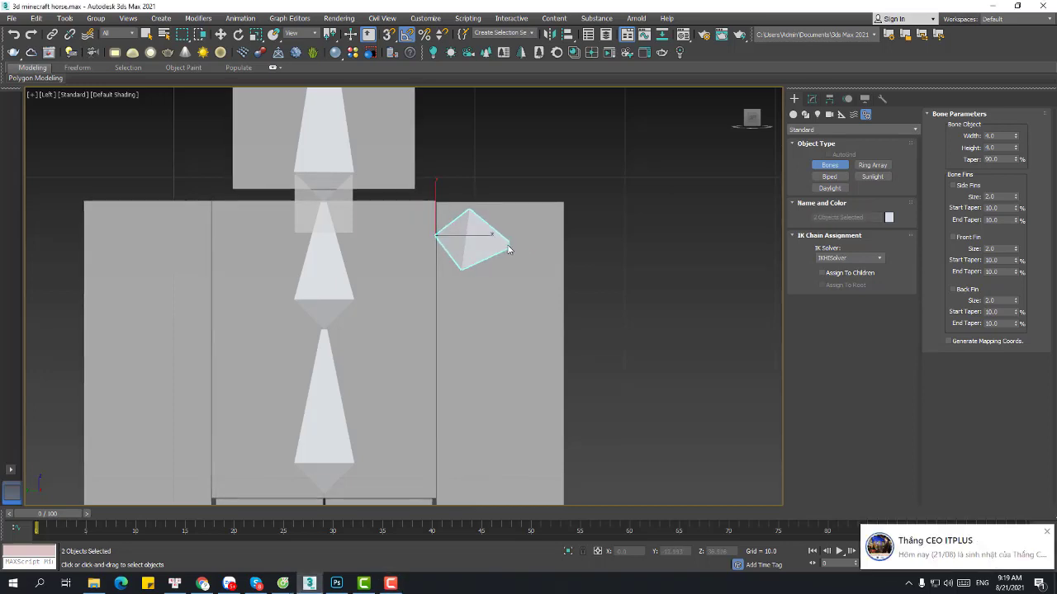
scroll(492, 186, "down", 3)
scroll(487, 160, "up", 2)
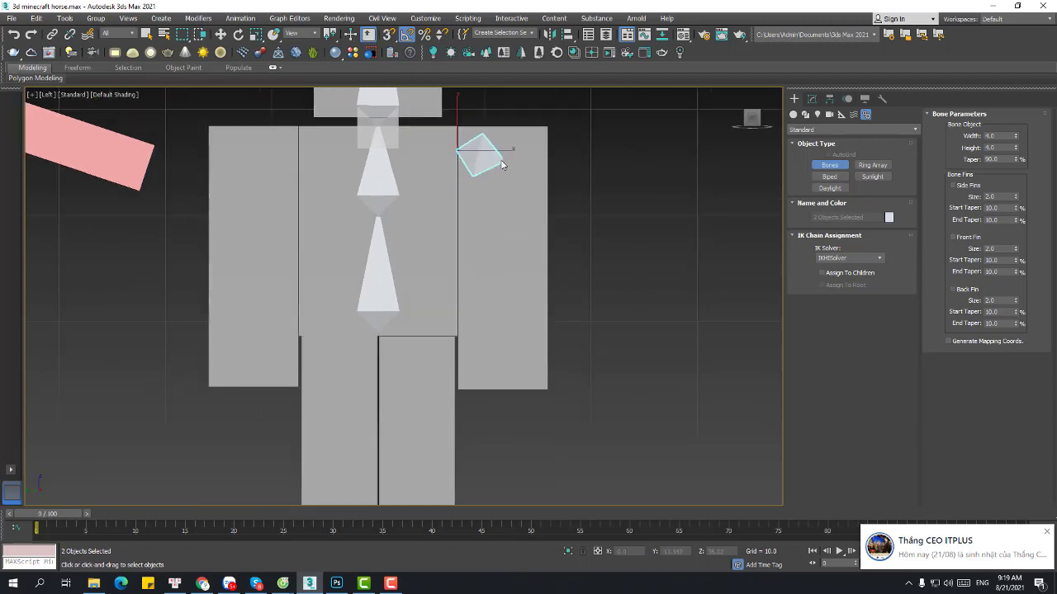
right_click(512, 393)
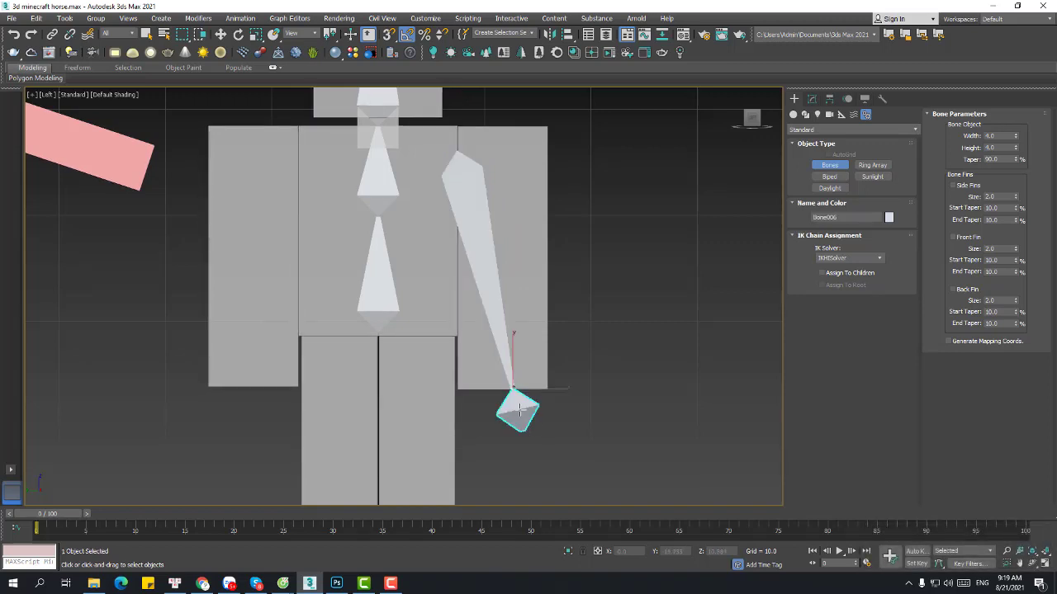
Step: Delete the arm bone together with its small end bone
middle_click_drag(517, 405, 600, 369)
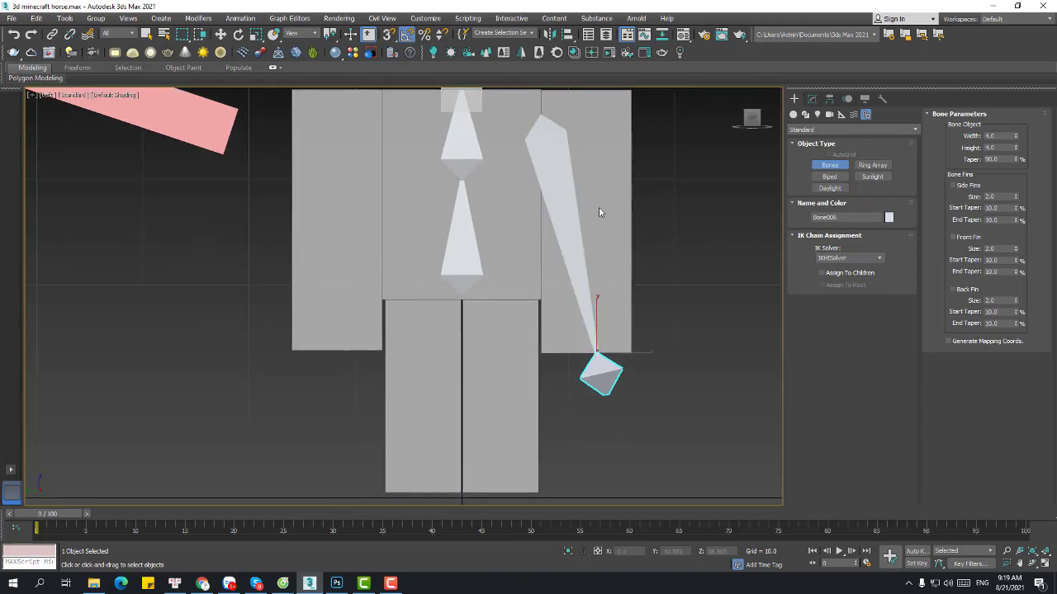
middle_click_drag(559, 223, 464, 244)
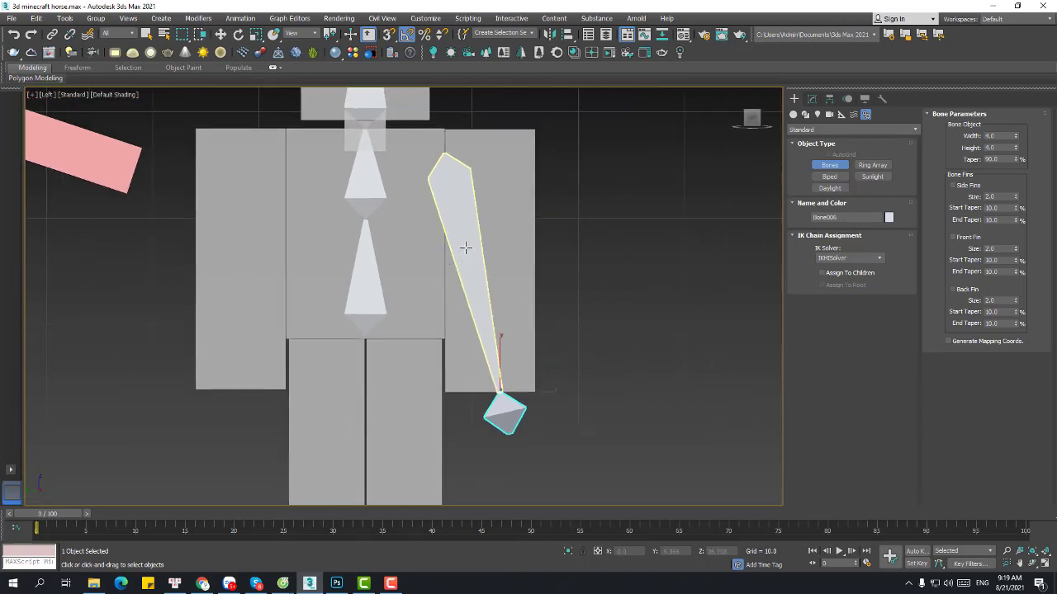
key("w")
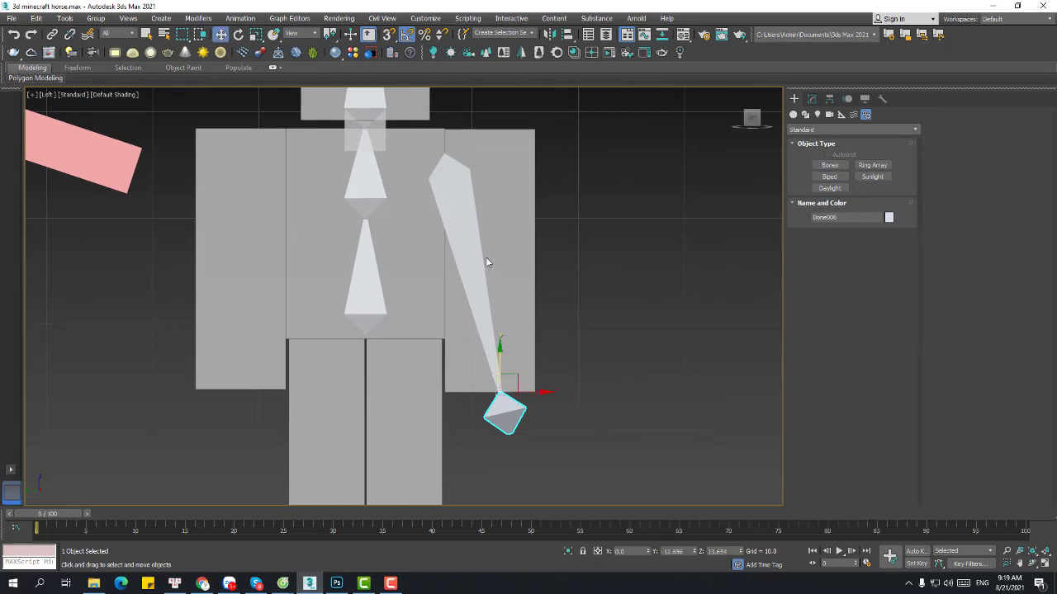
left_click(463, 256)
key("Delete")
key("Delete")
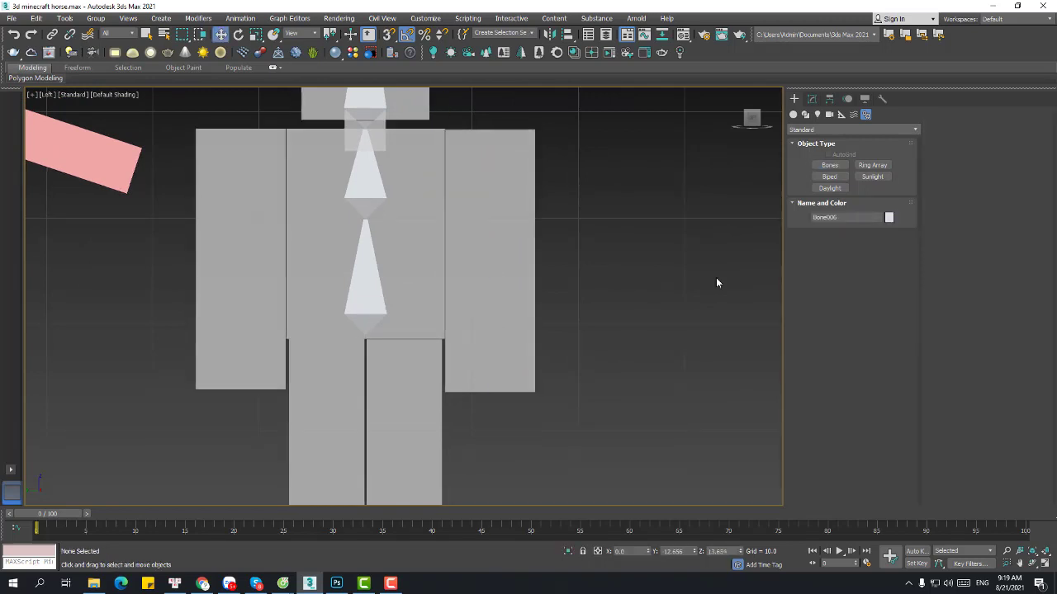
Step: Create a two-bone arm chain from the shoulder at the torso's right edge, bending at mid-arm and ending just below the arm
left_click(829, 165)
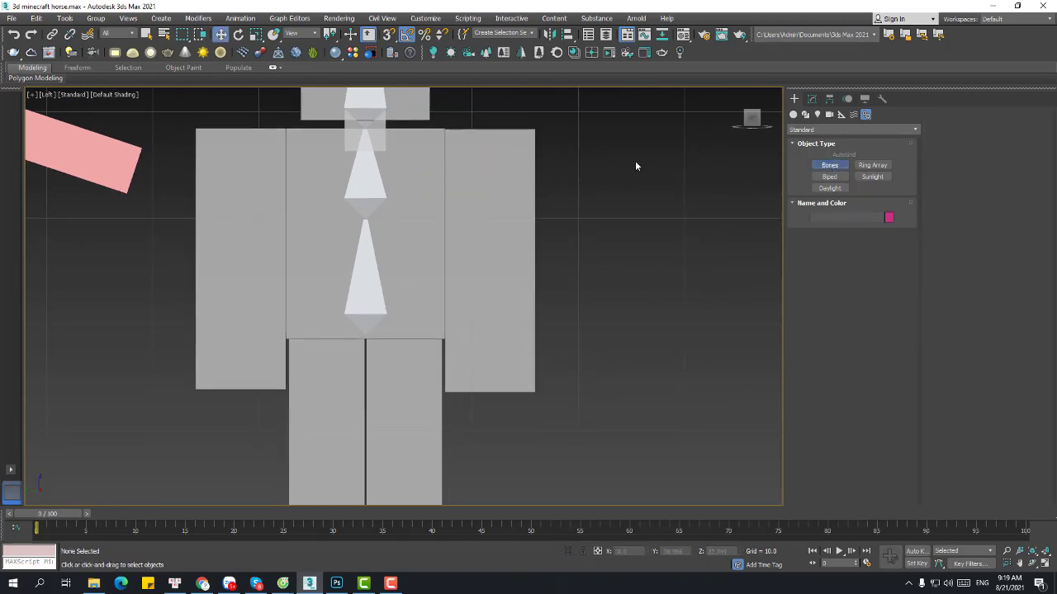
left_click(445, 150)
left_click(488, 289)
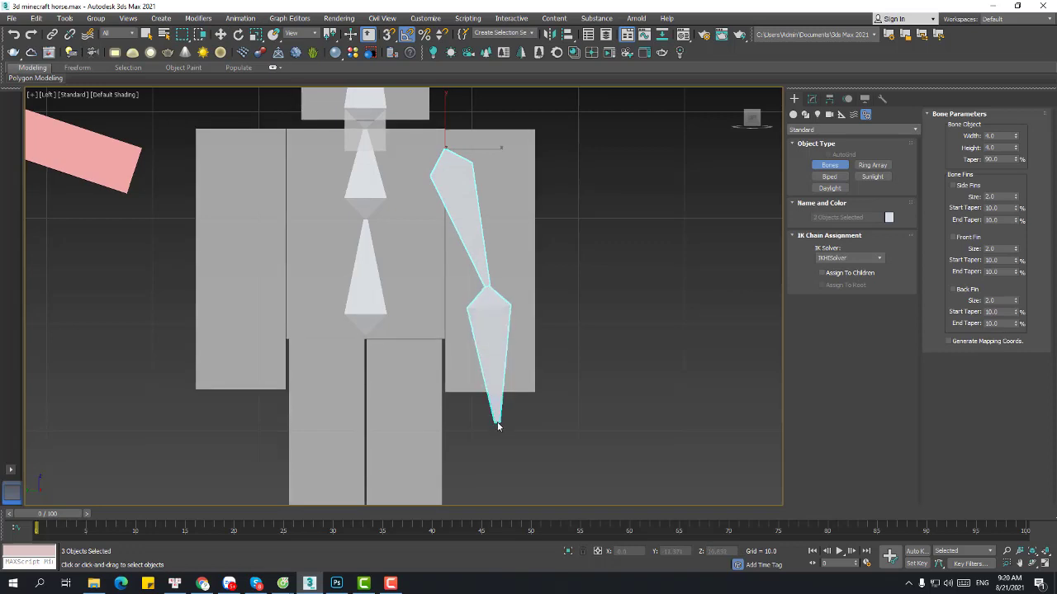
left_click(497, 425)
right_click(497, 426)
middle_click_drag(534, 291, 632, 279)
key("w")
scroll(621, 212, "down", 3)
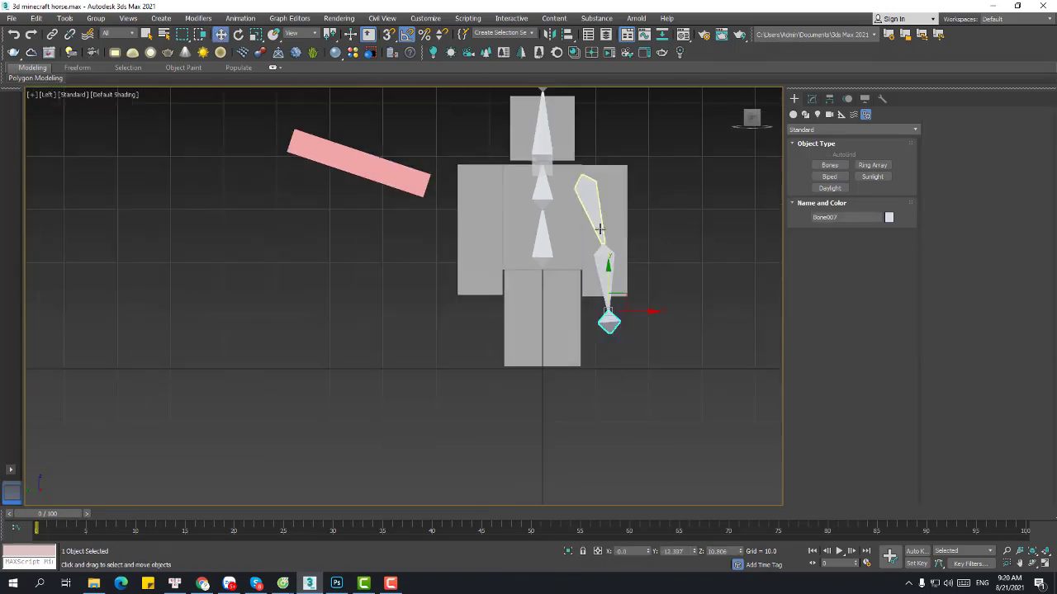
scroll(652, 210, "up", 3)
Step: Create a two-bone leg chain from the top of the right-hand leg, with a knee near mid-leg, ending just below the foot
left_click(830, 165)
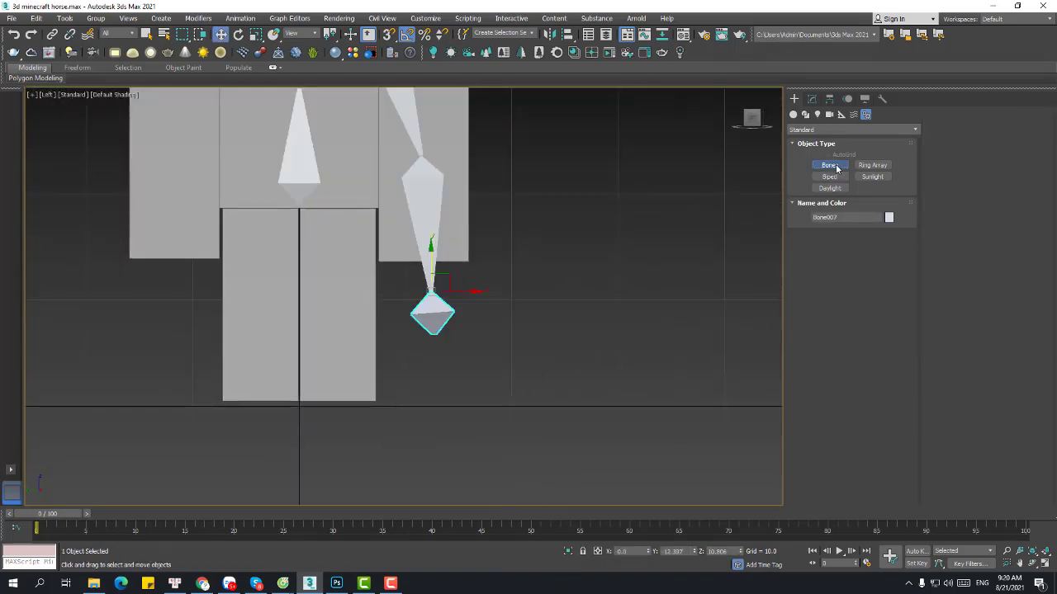
left_click(337, 208)
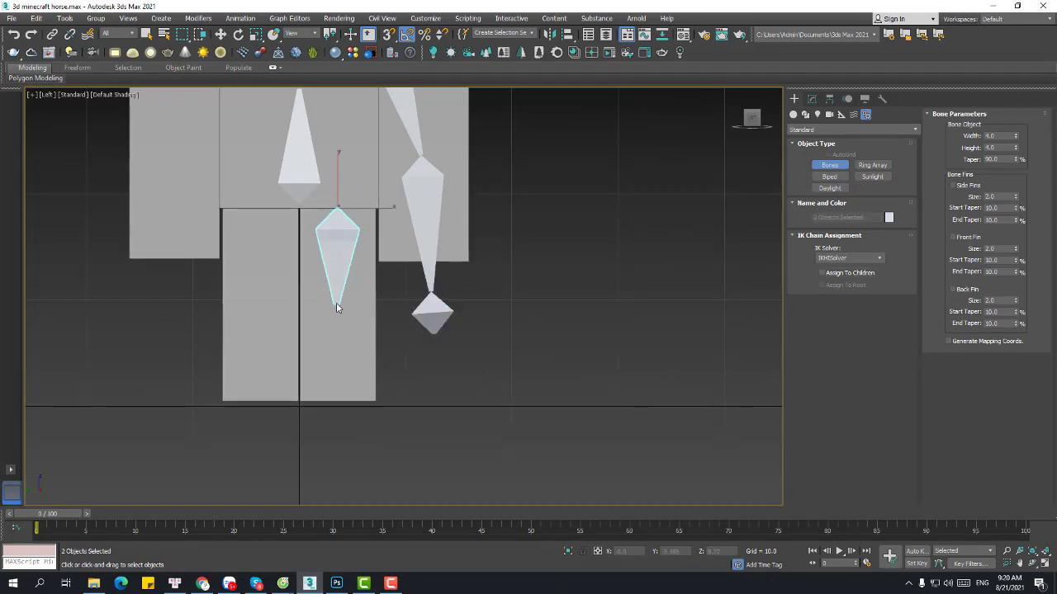
key("F4")
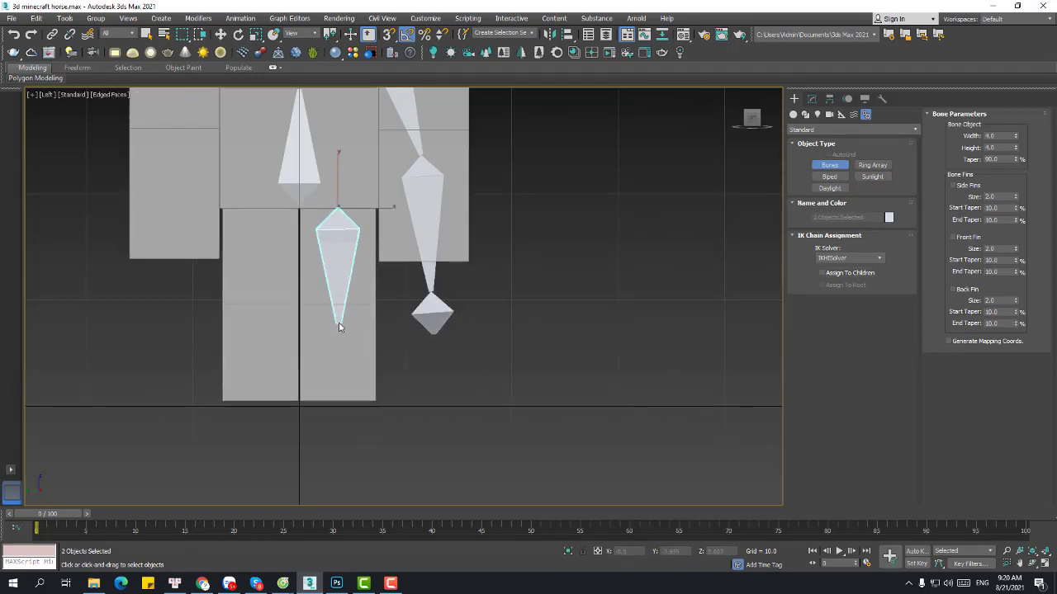
left_click(337, 308)
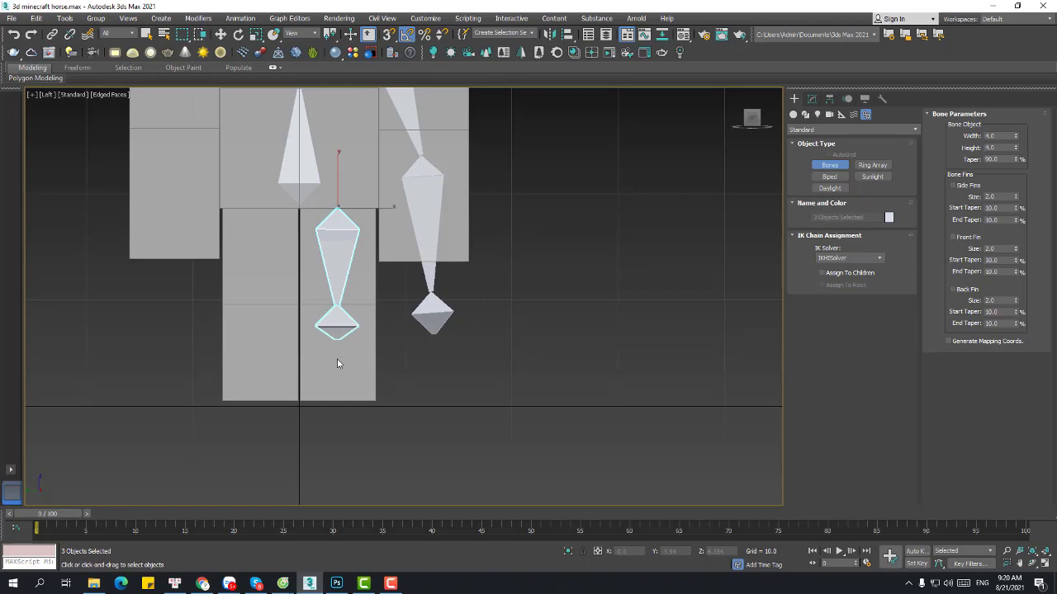
left_click(337, 426)
right_click(352, 417)
scroll(376, 258, "down", 2)
middle_click_drag(376, 258, 402, 330)
key("w")
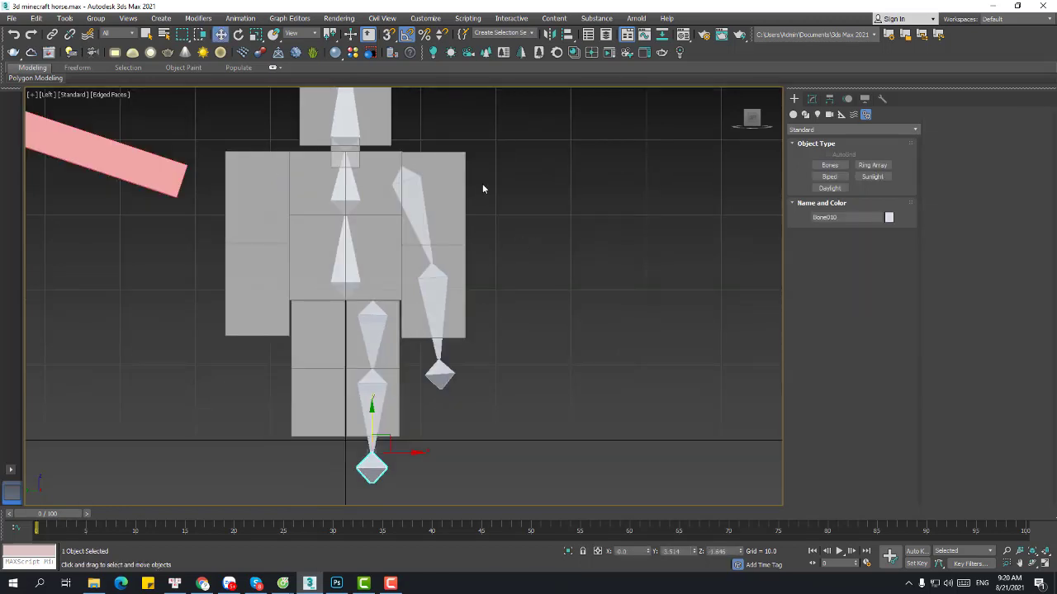
Step: Mirror the whole arm and leg bone chains as a copy across X and move the copies into the opposite arm and leg
scroll(482, 183, "down", 2)
middle_click_drag(482, 183, 486, 224)
scroll(485, 223, "up", 2)
double_click(411, 220)
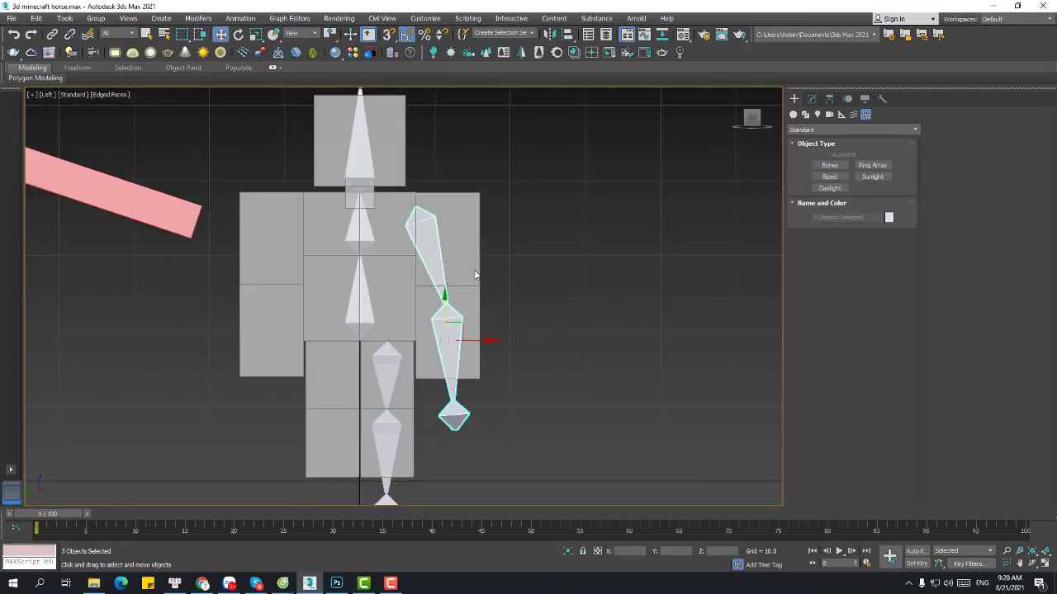
middle_click_drag(473, 278, 500, 202)
left_click(423, 284, "ctrl")
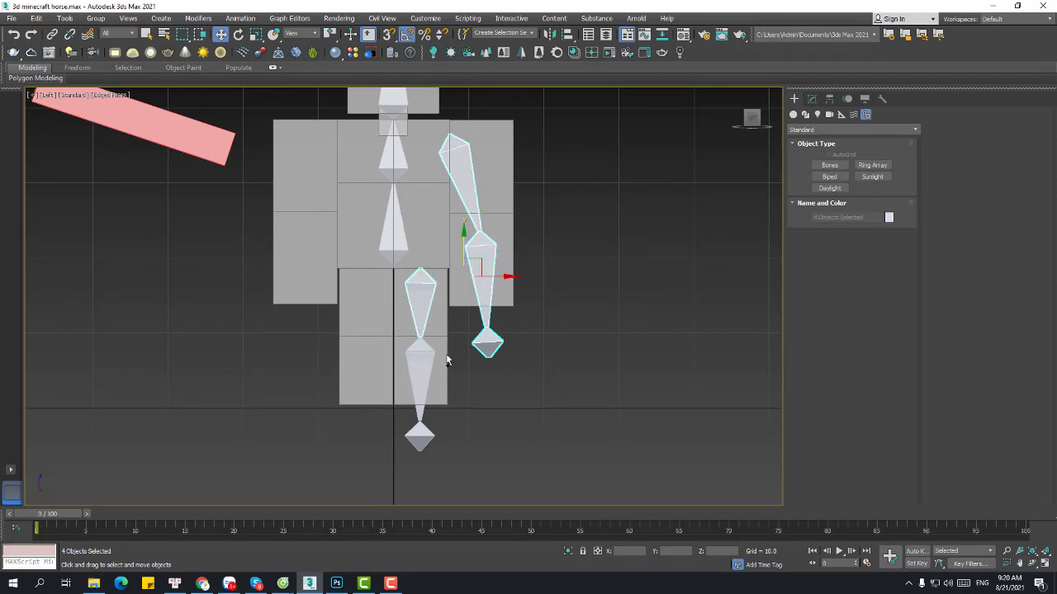
left_click_drag(447, 355, 412, 456, "ctrl")
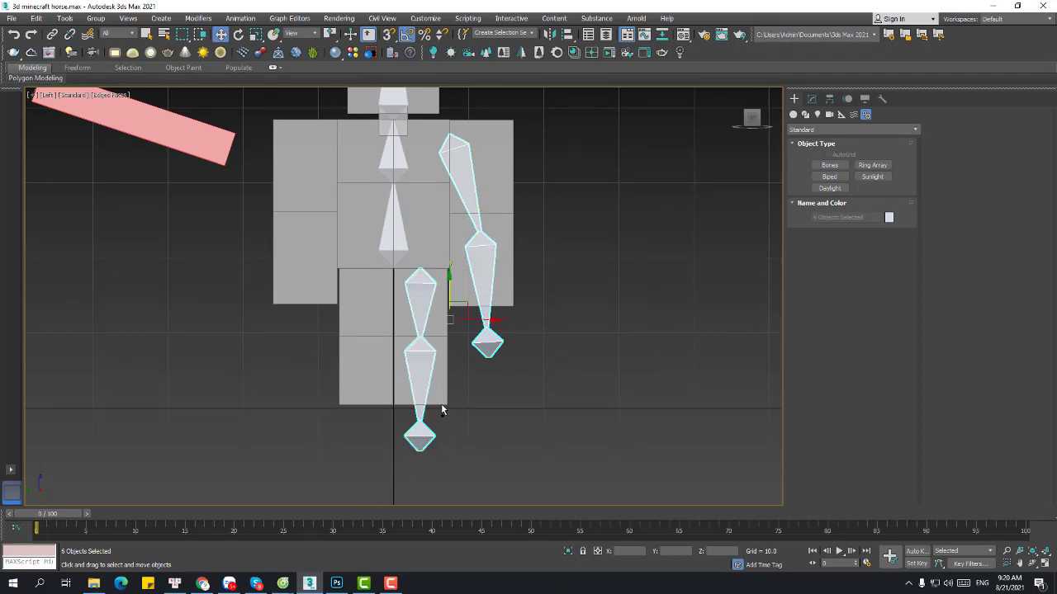
left_click(549, 34)
left_click(512, 317)
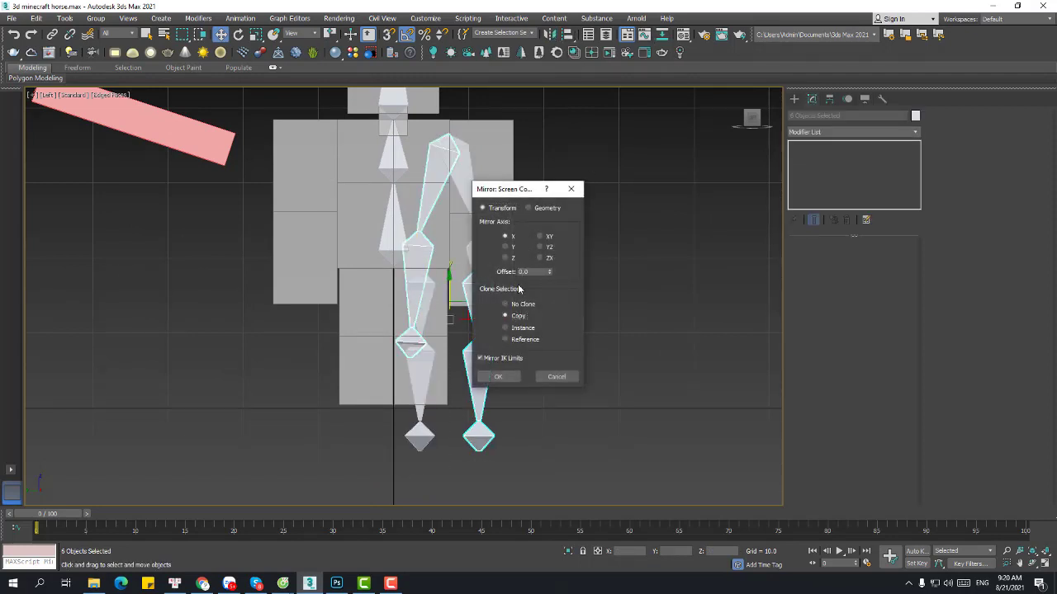
left_click(498, 376)
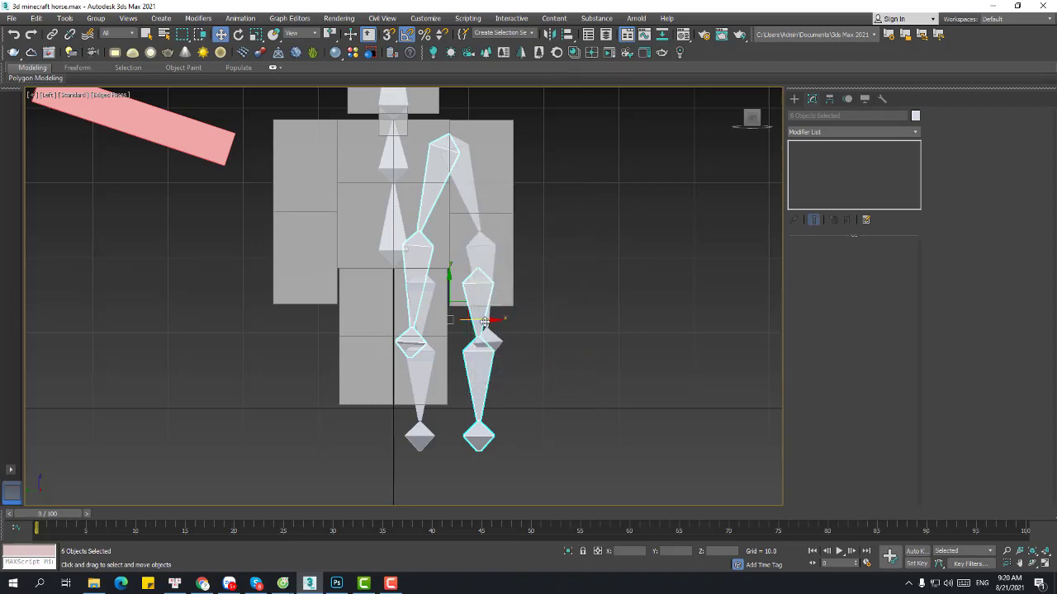
left_click_drag(485, 303, 372, 306)
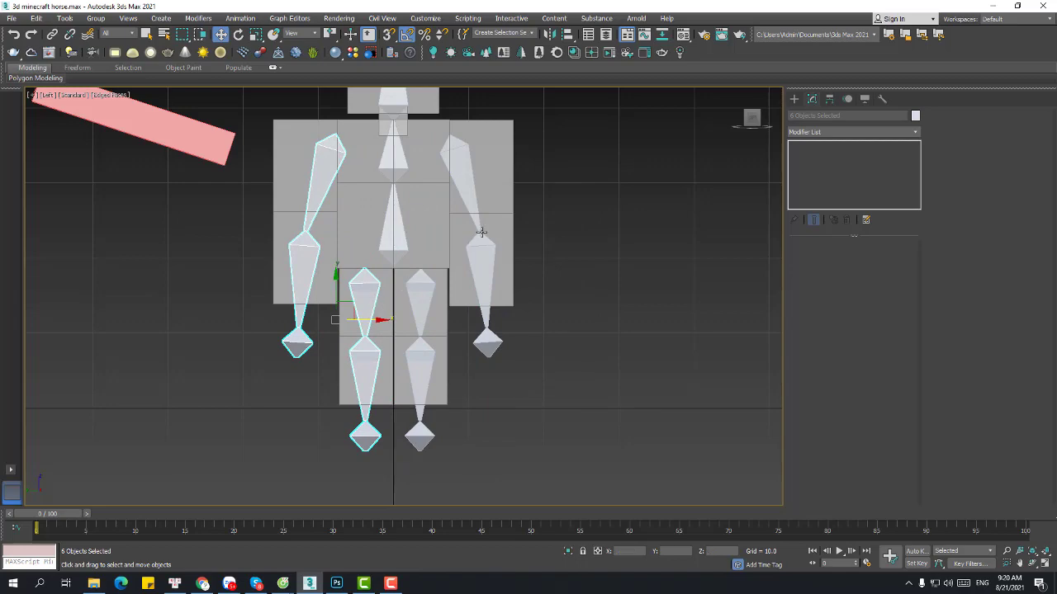
Step: Examine the mirrored limb bones against the body in the Perspective, Front and Left views
key("p")
middle_click_drag(484, 229, 456, 253, "alt")
left_click(650, 226)
key("f")
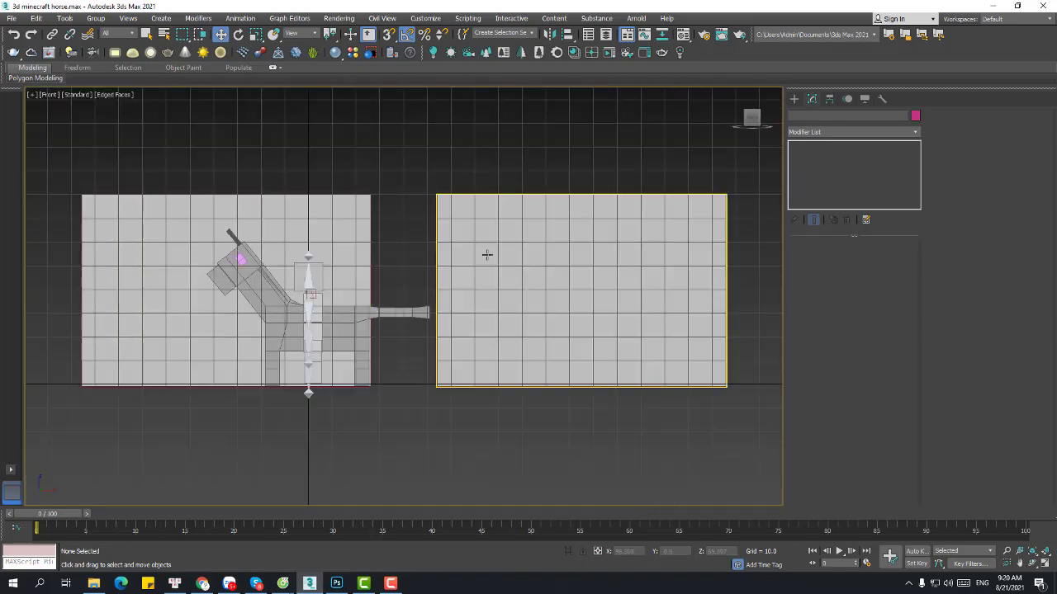
key("l")
scroll(445, 206, "down", 10)
middle_click_drag(702, 320, 367, 256)
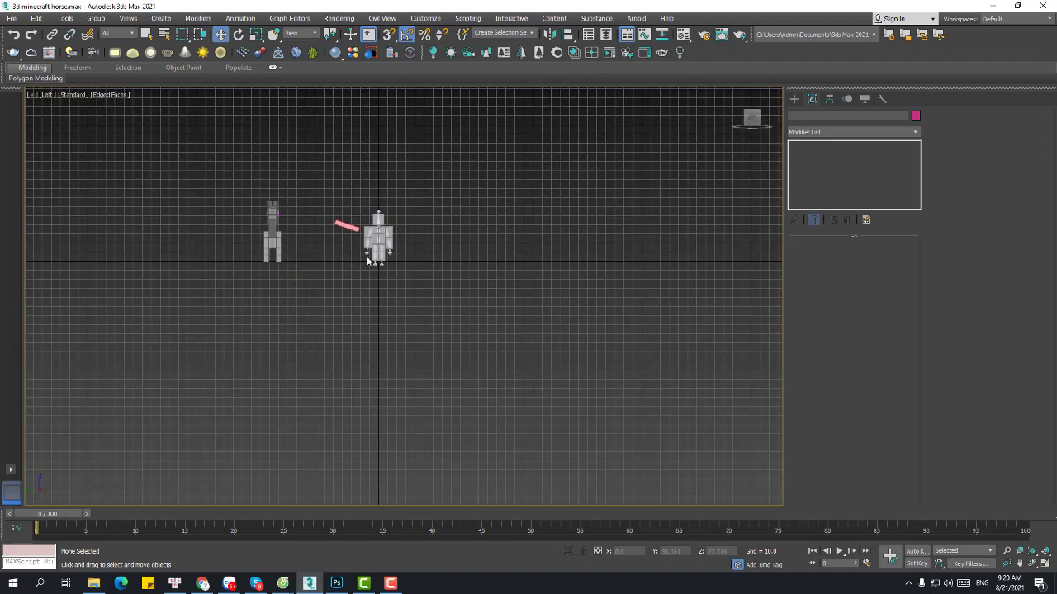
scroll(377, 239, "up", 10)
Step: Link the upper arm bones to the upper spine bone and the thigh bones to the lowest spine bone
left_click(418, 187)
scroll(420, 173, "up", 4)
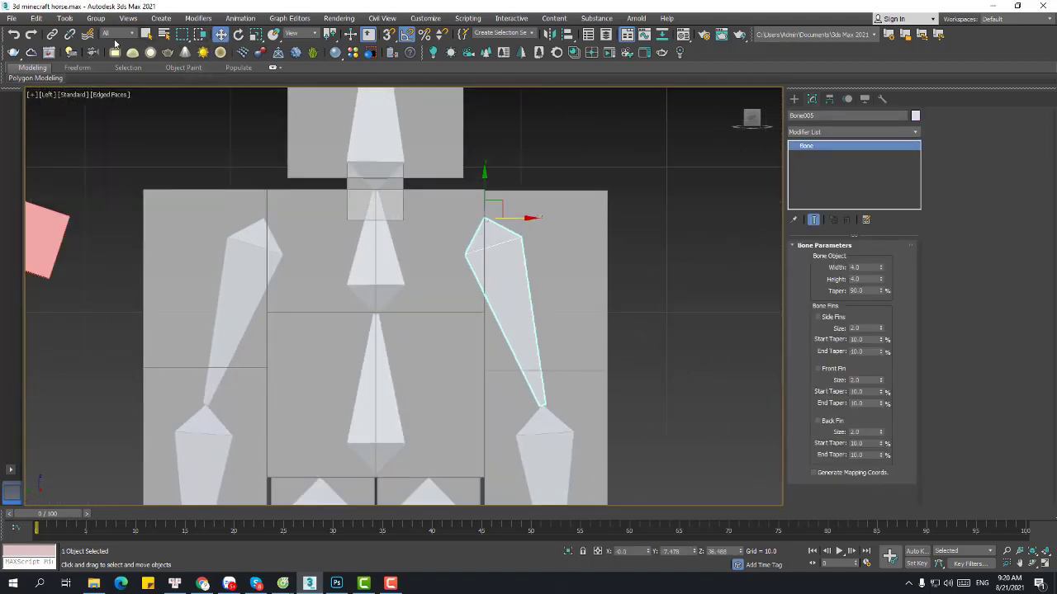
left_click(52, 34)
left_click_drag(488, 262, 374, 258)
left_click_drag(275, 243, 396, 215)
scroll(451, 324, "down", 5)
scroll(440, 421, "up", 5)
left_click_drag(339, 261, 377, 216)
Step: Test the bone links by moving the lowest spine bone, and undo that move
right_click(405, 217)
left_click(421, 227)
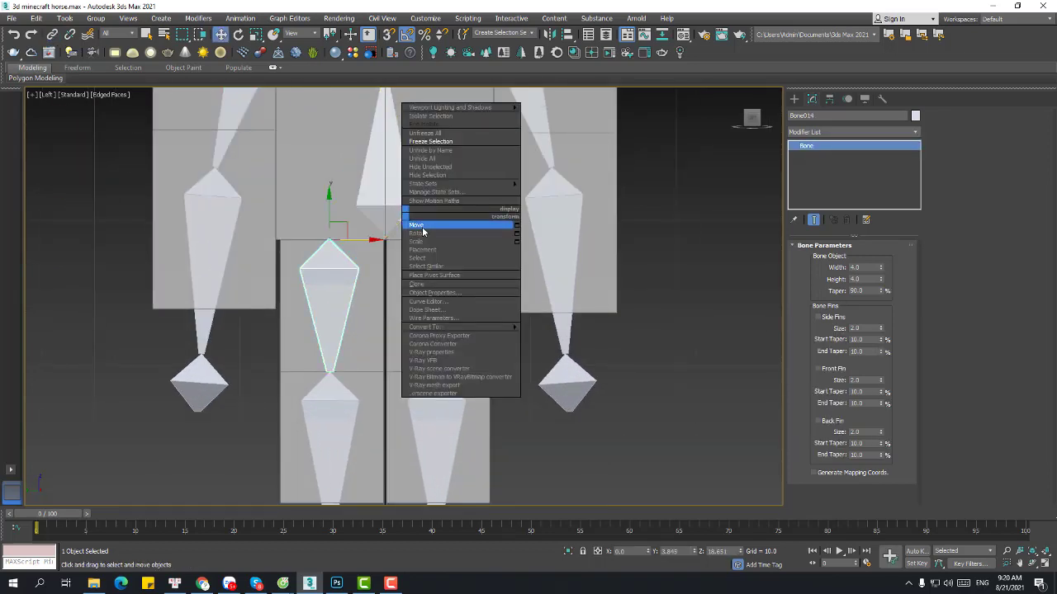
left_click(391, 214)
scroll(390, 204, "down", 5)
left_click_drag(390, 203, 403, 235)
key("ctrl+z")
scroll(431, 267, "up", 2)
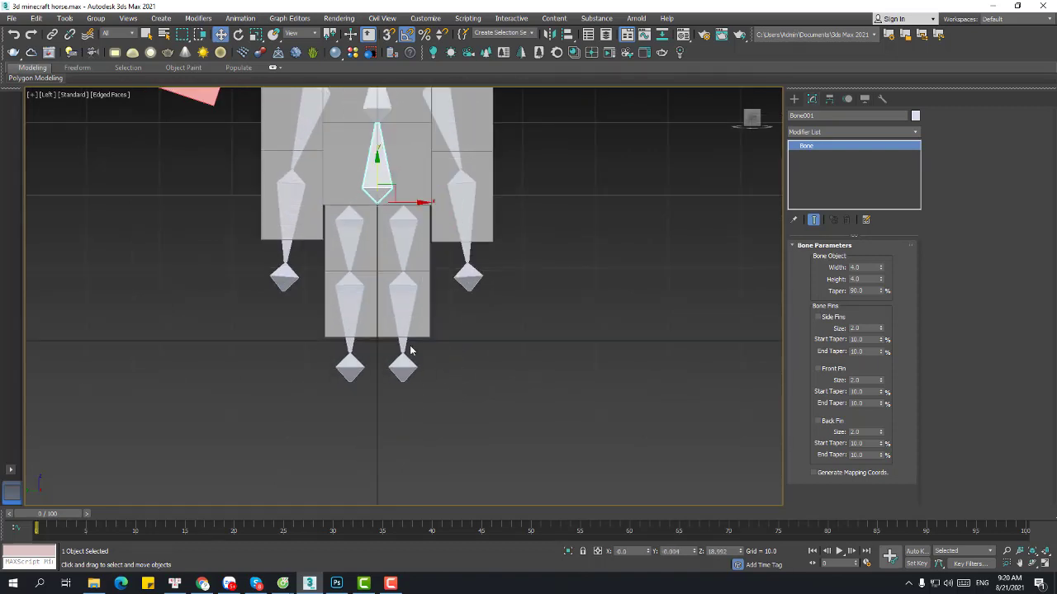
Step: Scale both lower leg bones shorter along their length so they end at the bottom of the legs
left_click(404, 316)
scroll(405, 316, "up", 3)
left_click(306, 303, "ctrl")
right_click(383, 238)
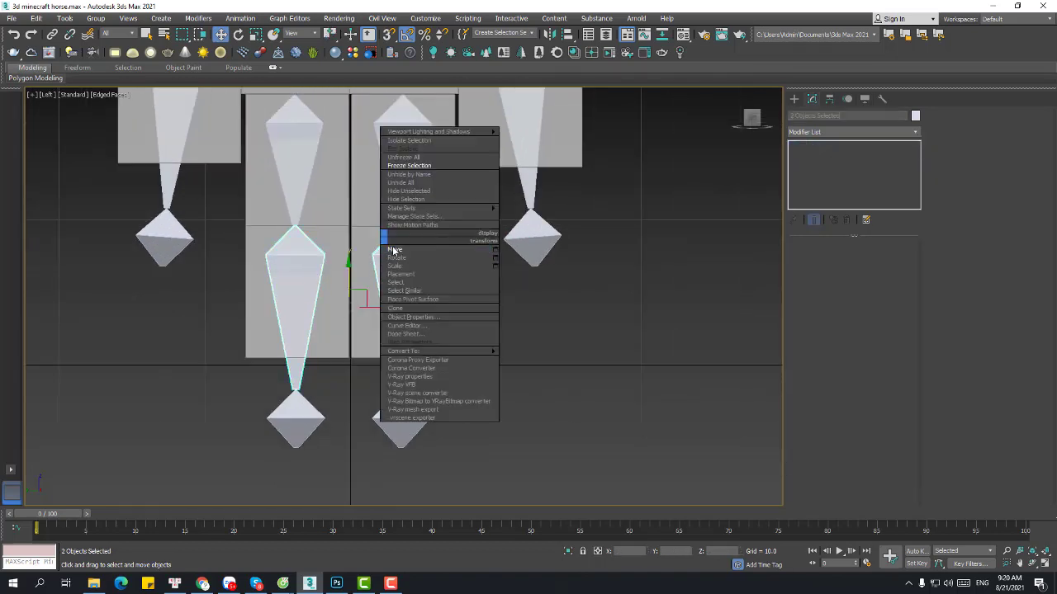
left_click(403, 267)
left_click_drag(348, 260, 350, 279)
right_click(353, 279)
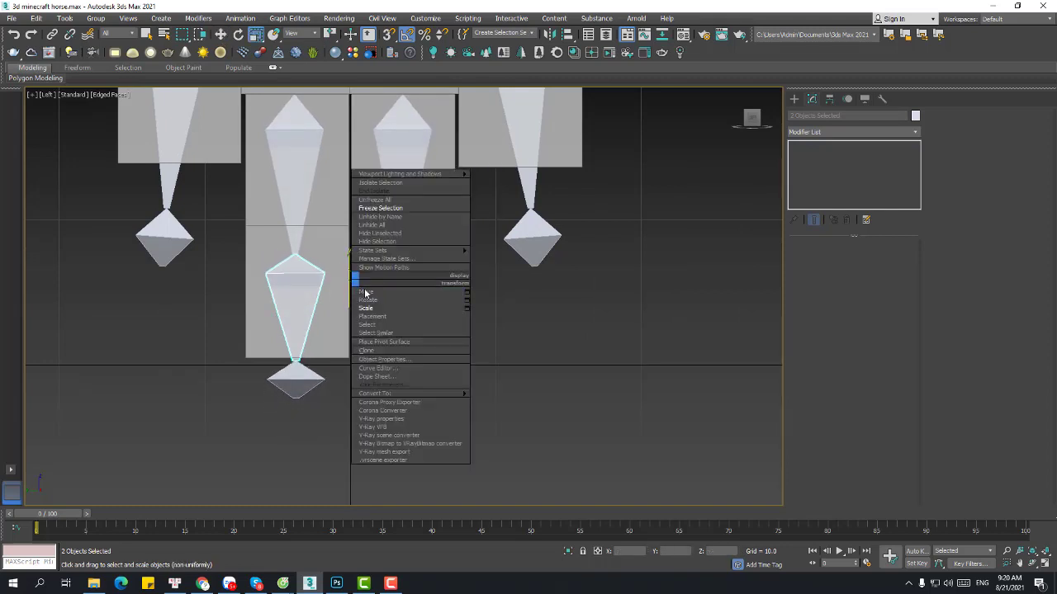
left_click(365, 293)
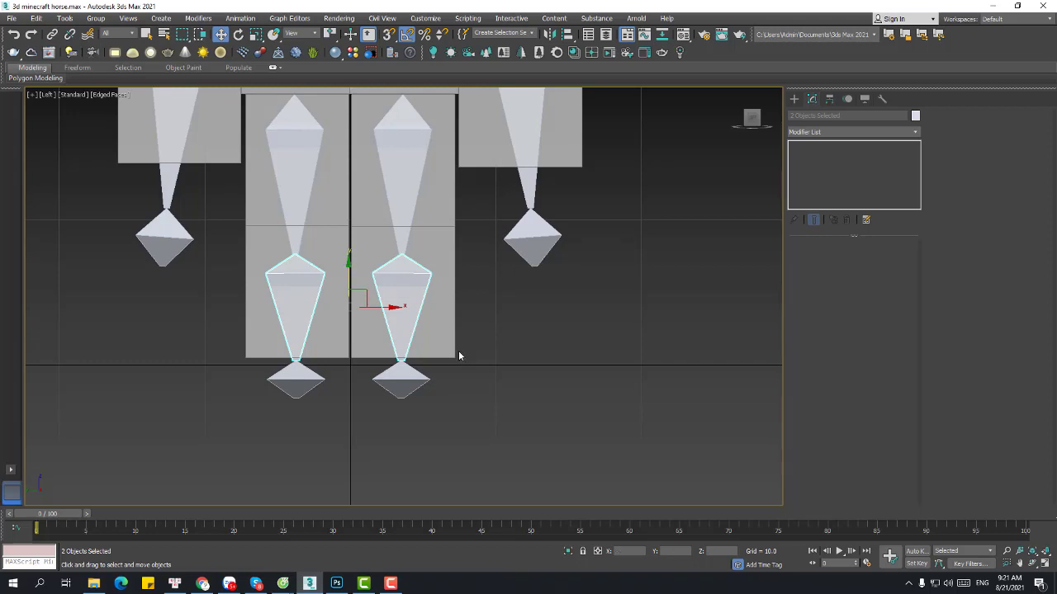
Step: Examine the knee joints of the leg bones against the horizontal edge at the middle of the legs
middle_click_drag(459, 356, 507, 401)
left_click(456, 391)
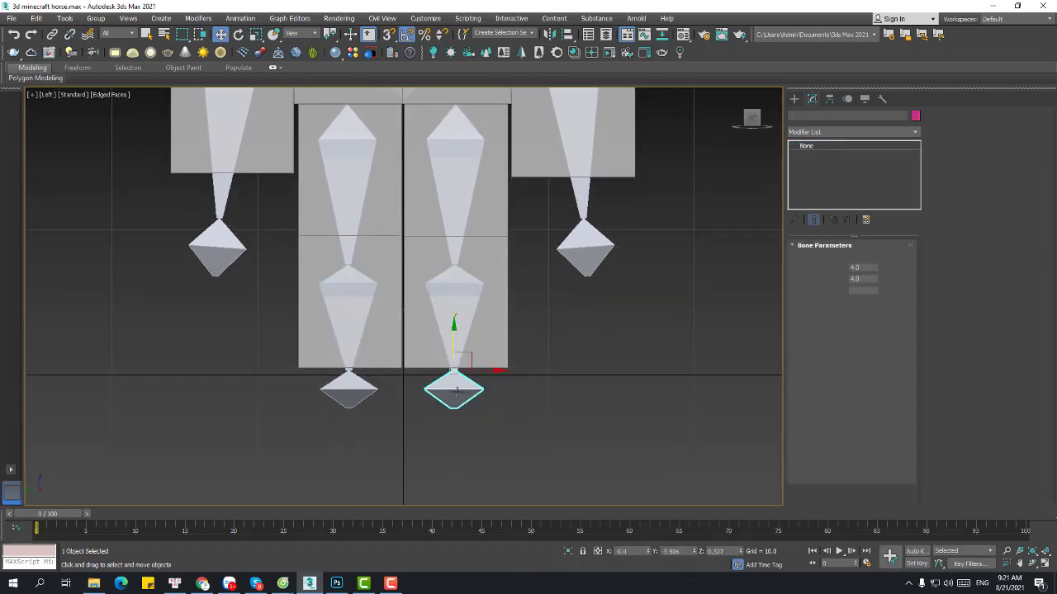
middle_click_drag(452, 314, 438, 356)
scroll(439, 356, "down", 2)
scroll(438, 363, "up", 2)
left_click(438, 352)
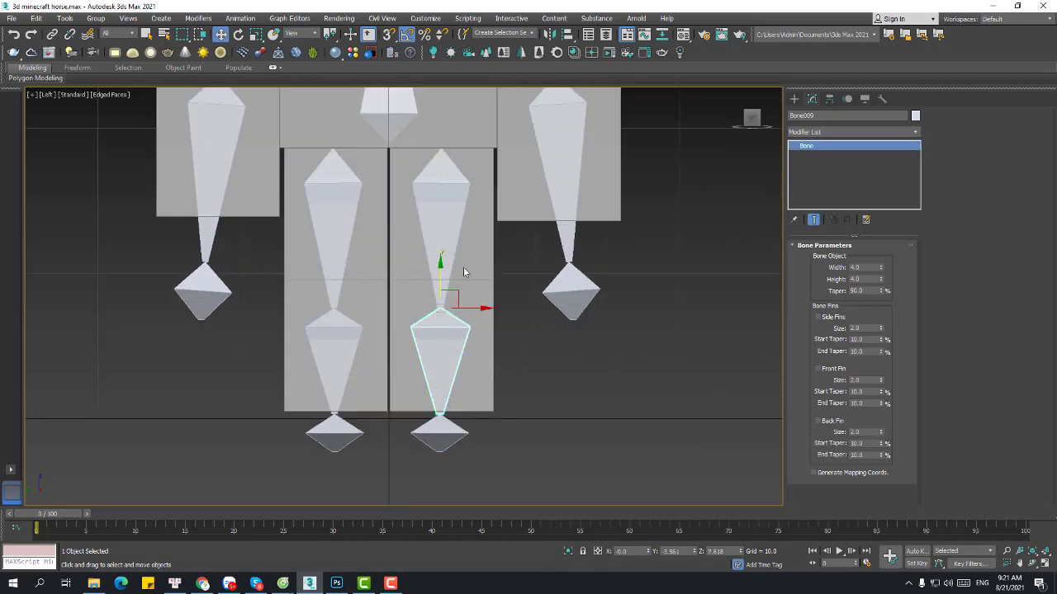
left_click(476, 279)
left_click(429, 318)
scroll(434, 312, "up", 4)
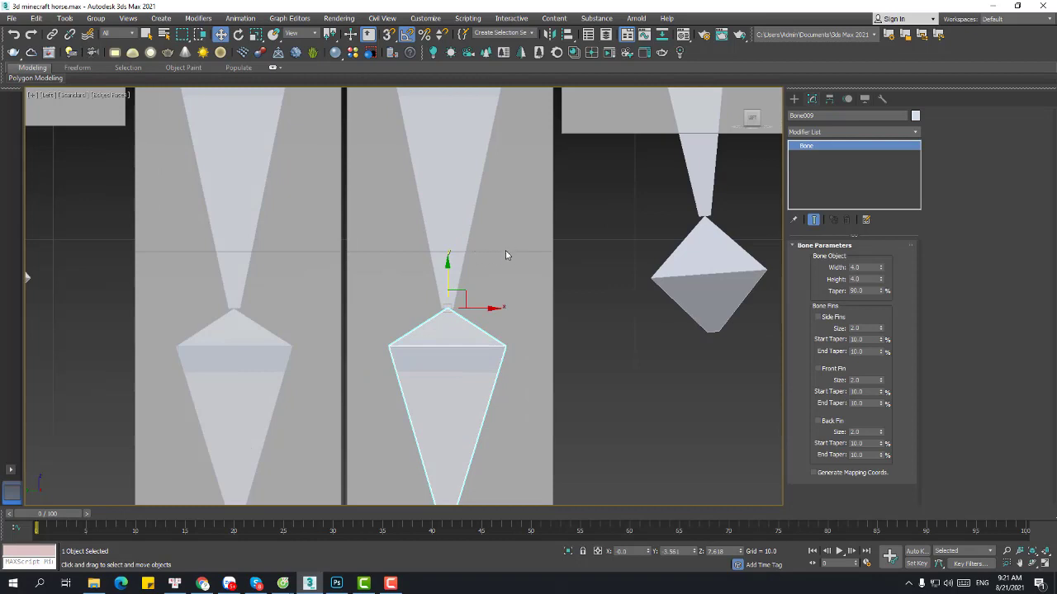
middle_click_drag(499, 263, 508, 291)
key("ctrl+shift+d")
left_click_drag(361, 277, 542, 273)
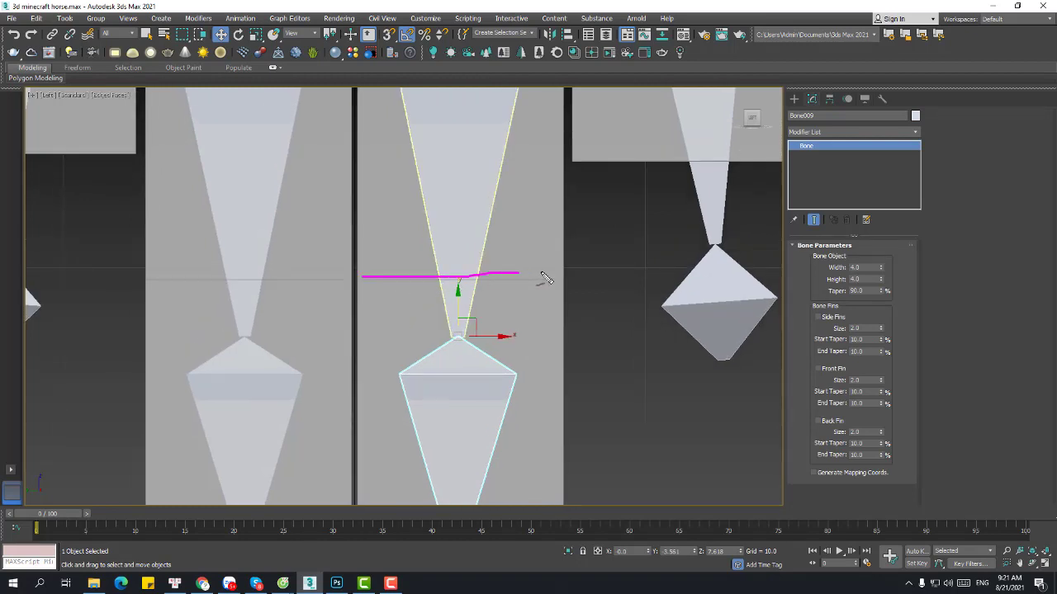
Step: In Bone Edit Mode, raise the knee joints of both legs to the horizontal edge at mid-leg
left_click(241, 18)
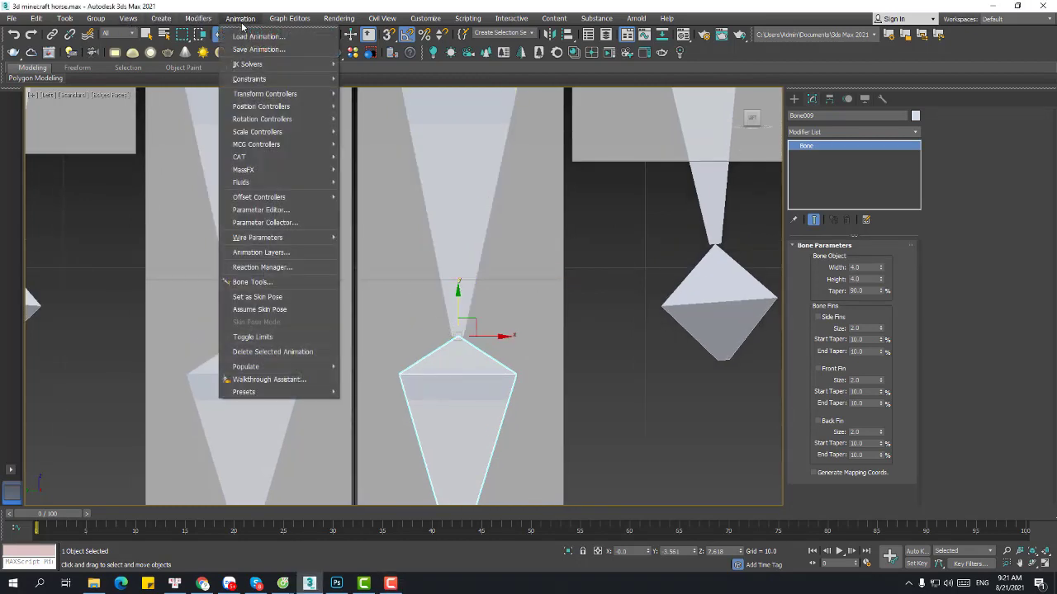
left_click(261, 283)
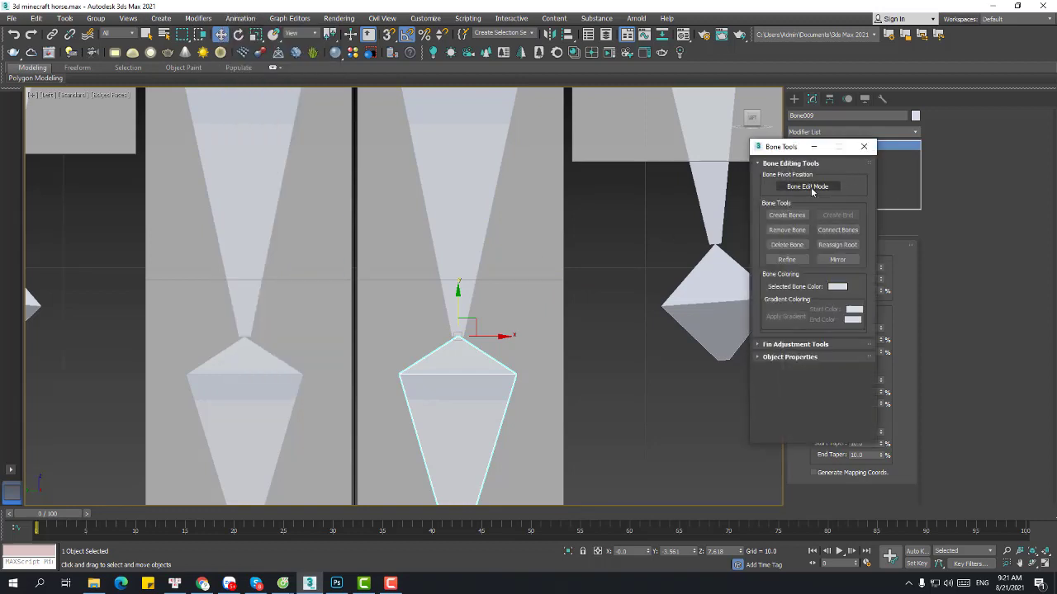
left_click_drag(459, 315, 456, 252)
left_click(244, 356)
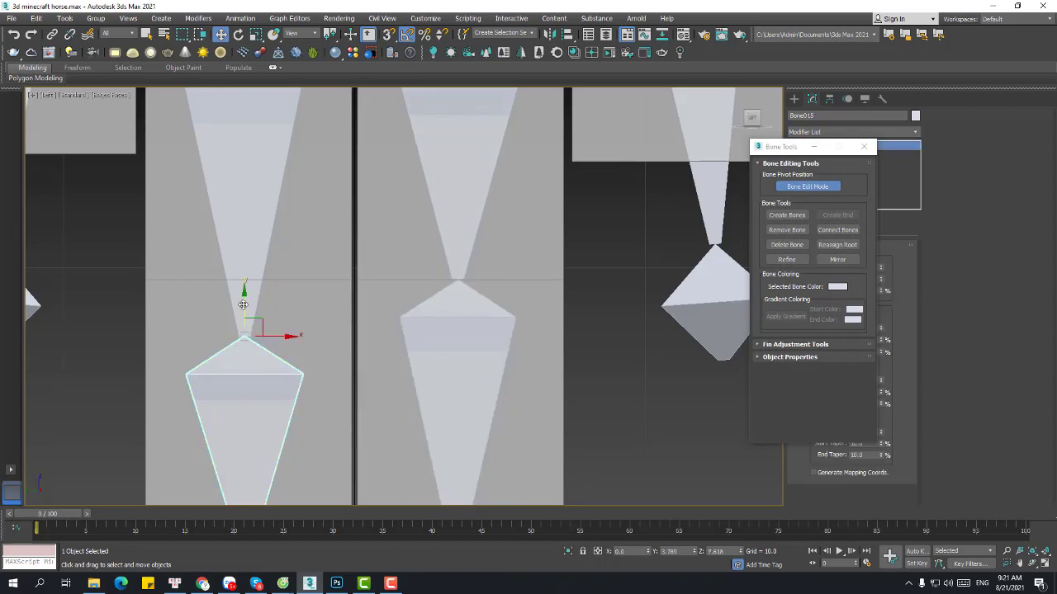
left_click_drag(243, 305, 240, 245)
Step: Raise the elbow joints of both arms to the arms' middle edge, and finish bone editing
scroll(441, 241, "down", 3)
middle_click_drag(441, 240, 283, 400)
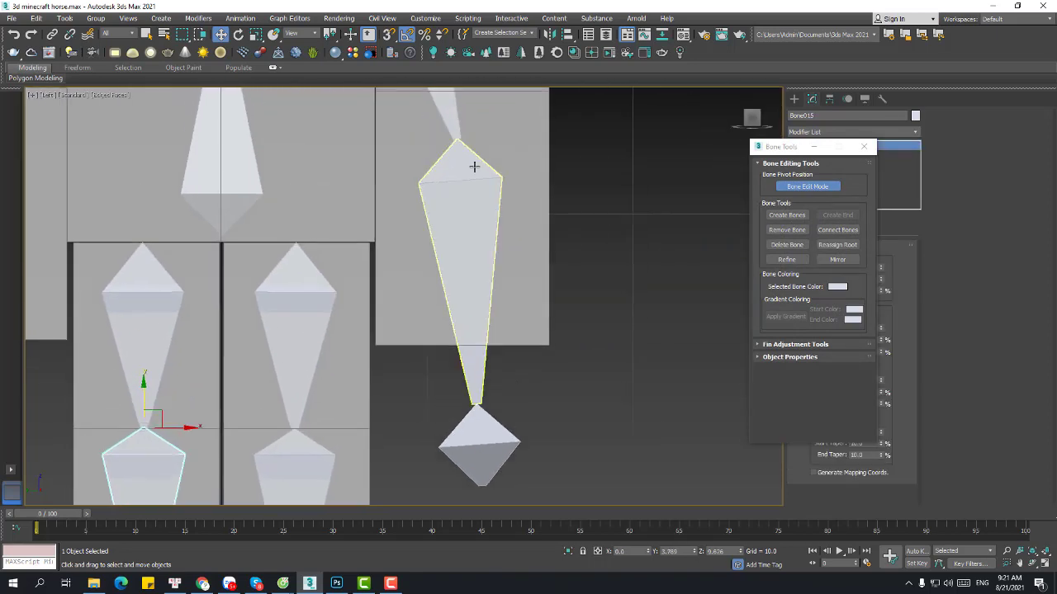
left_click(458, 172)
middle_click_drag(457, 172, 467, 311)
left_click_drag(469, 247, 468, 198)
scroll(238, 267, "down", 2)
middle_click_drag(237, 266, 691, 276)
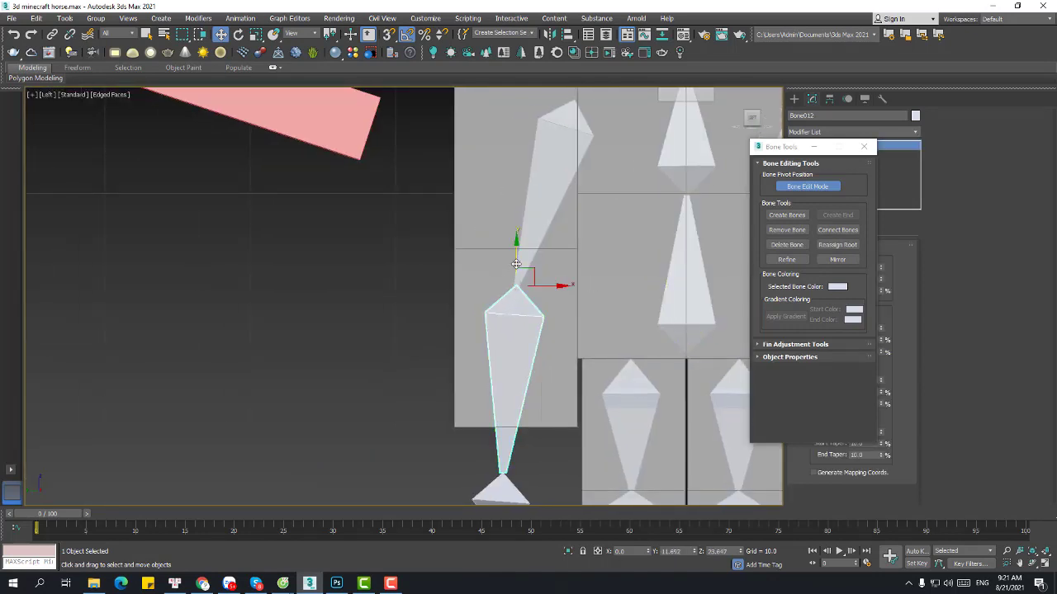
left_click_drag(516, 263, 515, 227)
scroll(506, 224, "down", 2)
left_click(826, 188)
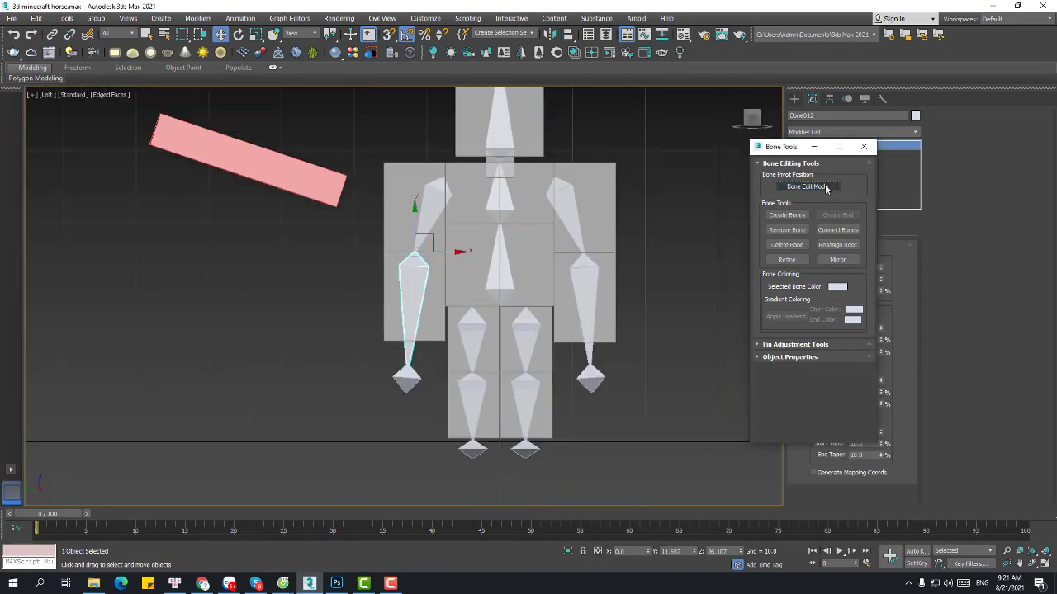
left_click(862, 148)
Step: Move all the skeleton bones together to the centre of the rider's body thickness in the top view
middle_click_drag(507, 288, 522, 322, "alt")
scroll(580, 283, "up", 3)
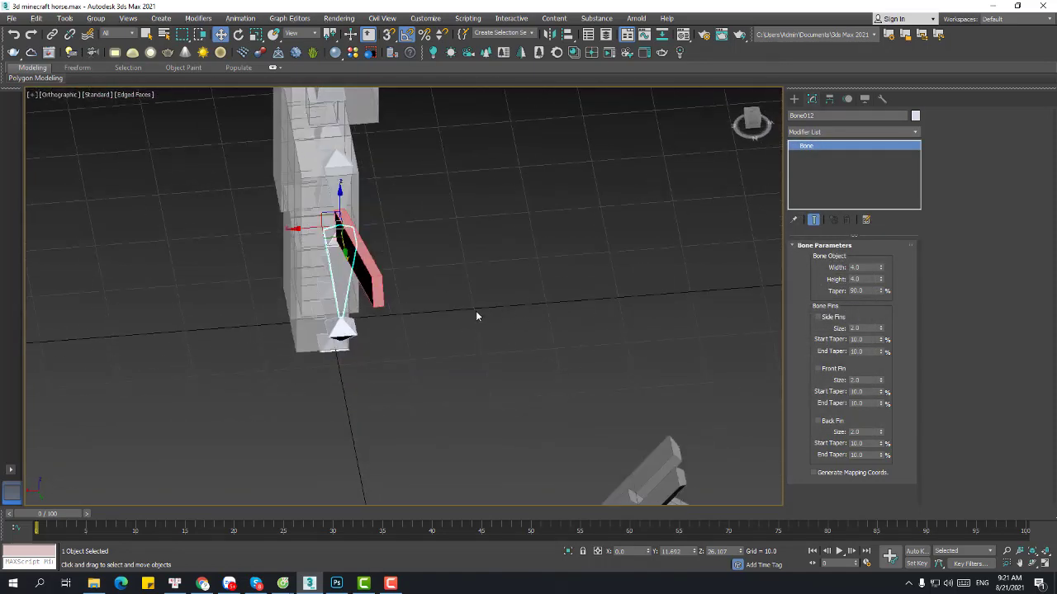
key("t")
scroll(442, 294, "down", 5)
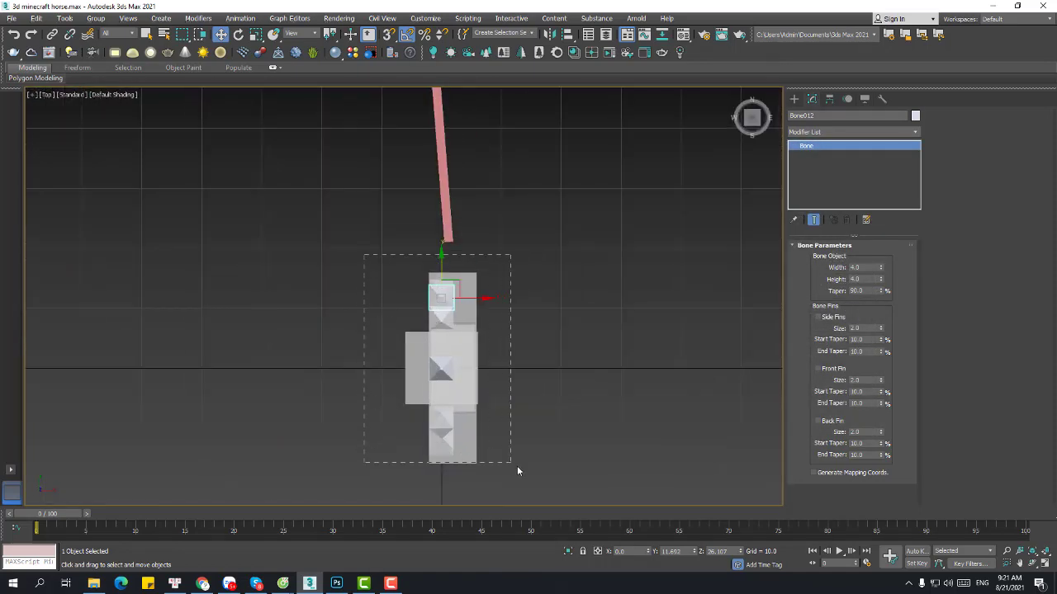
left_click_drag(517, 465, 518, 467)
scroll(516, 406, "up", 2)
middle_click_drag(458, 369, 467, 336, "alt")
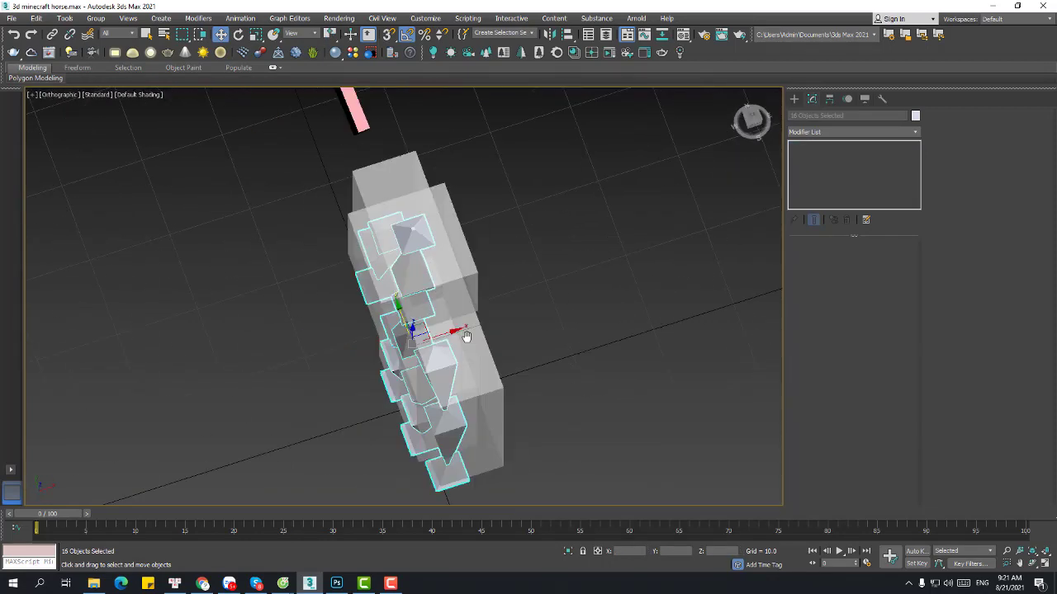
key("t")
scroll(464, 337, "down", 5)
scroll(459, 327, "up", 6)
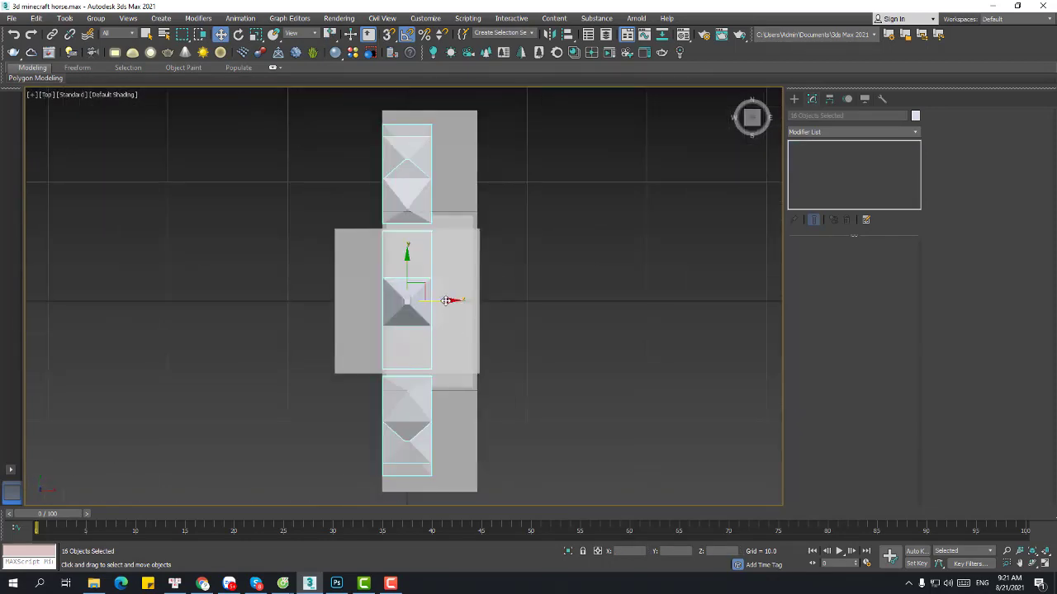
mouse_move(446, 300)
left_mouse_down()
mouse_move(469, 302)
mouse_move(451, 306)
left_mouse_up()
Step: Move the small end bone above the head into line with the centred skeleton
left_click(541, 298)
left_click(429, 300)
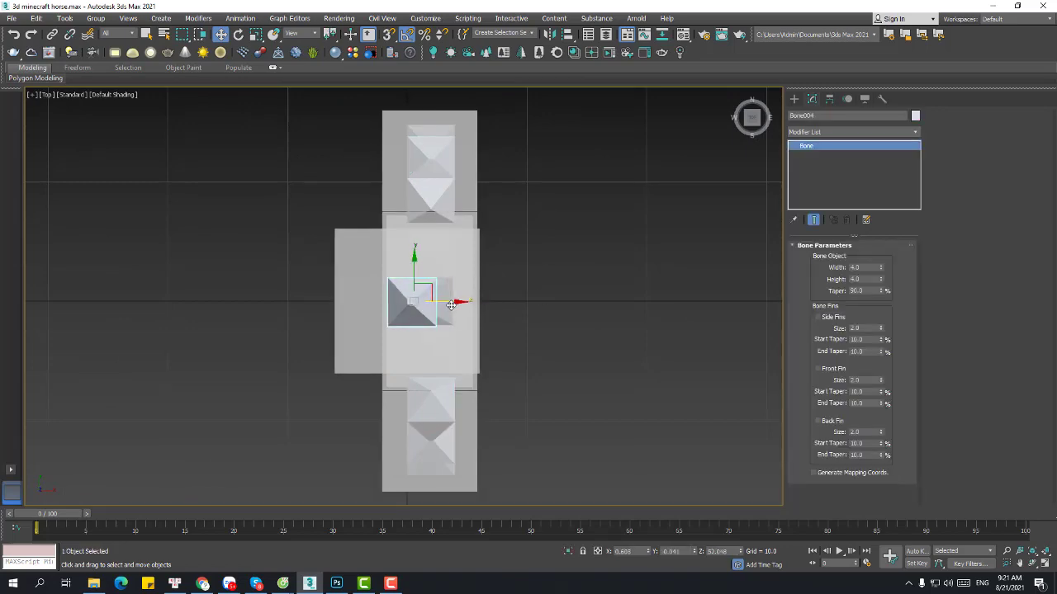
middle_click_drag(458, 320, 529, 233, "alt")
middle_click_drag(500, 374, 497, 245)
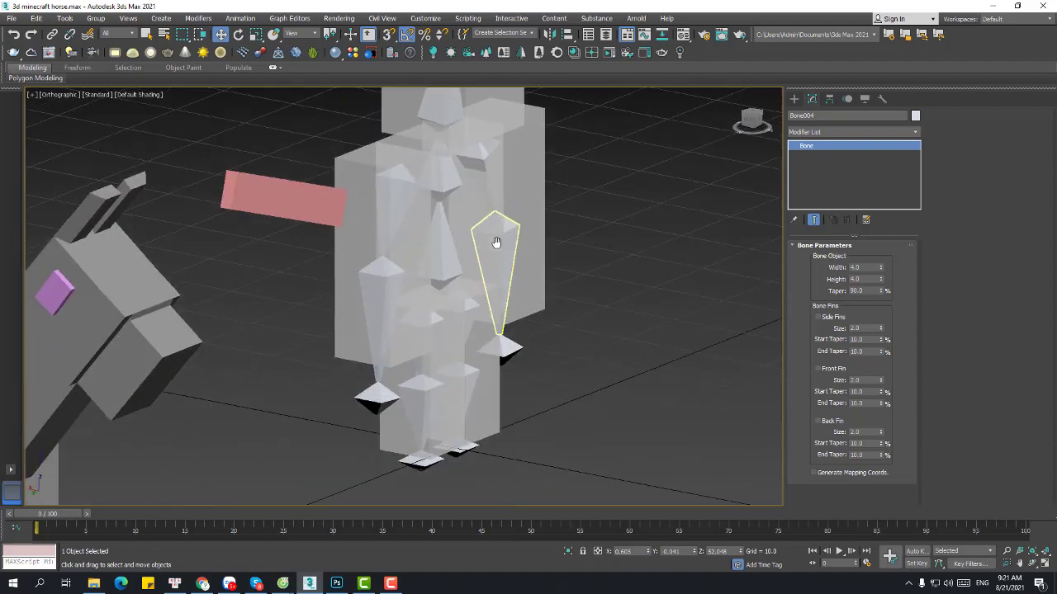
Step: Examine how the spine, arm and leg bones sit inside the rider mesh in perspective with edged faces
key("p")
key("z")
scroll(512, 307, "down", 4)
middle_click_drag(511, 307, 493, 163)
scroll(500, 202, "down", 8)
mouse_move(502, 217)
middle_mouse_down("alt")
mouse_move(417, 276)
mouse_move(514, 283)
mouse_move(518, 177)
middle_mouse_up("alt")
scroll(482, 298, "up", 4)
key("F4")
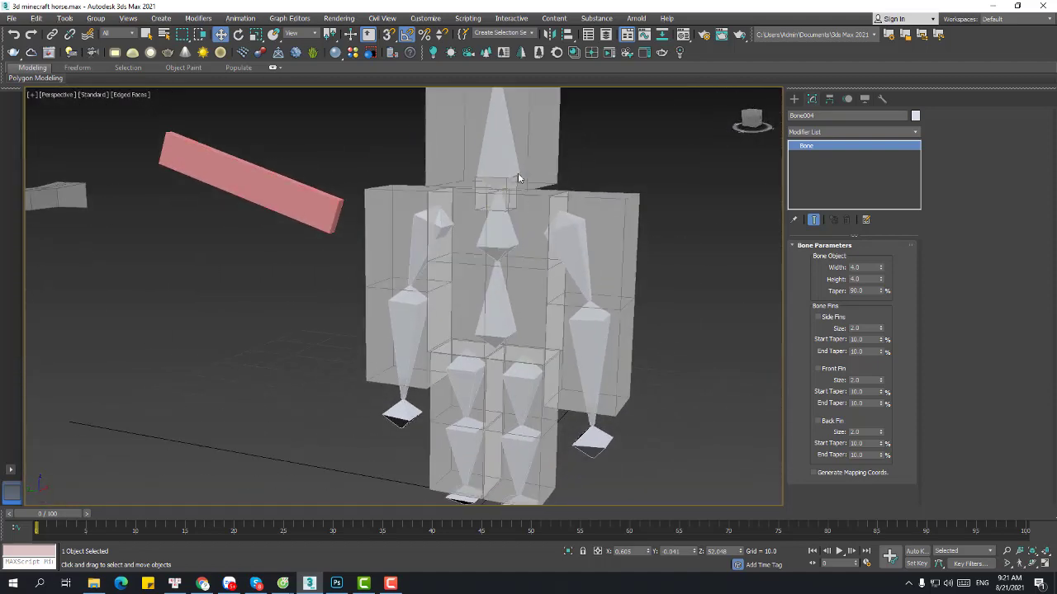
left_click(572, 188)
middle_click_drag(597, 168, 512, 156)
left_click(421, 154)
middle_click_drag(455, 287, 472, 237)
Step: Try to rotate an upper leg bone in the front view
left_click(454, 313)
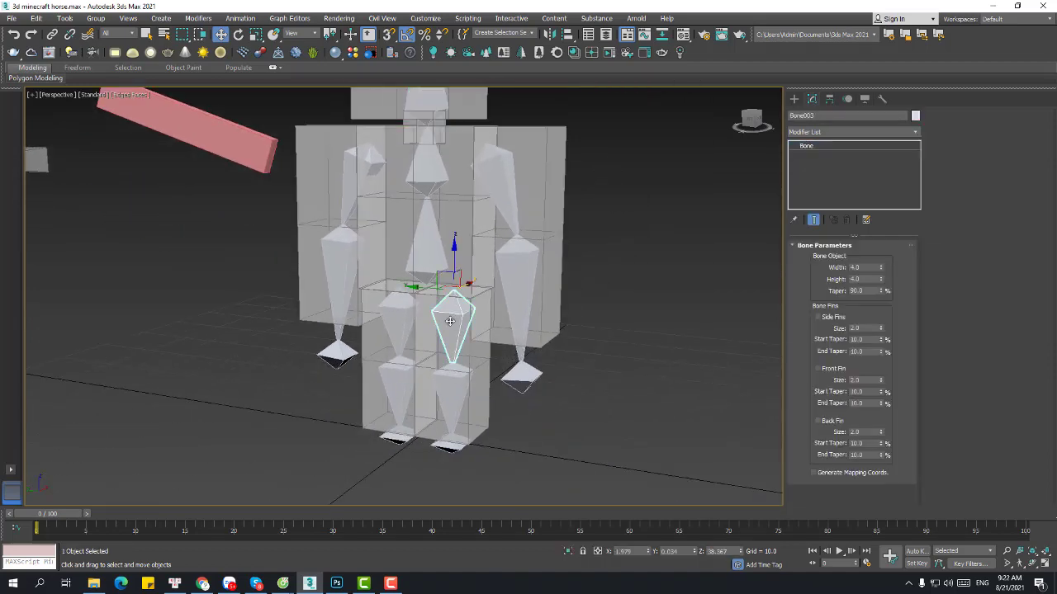
middle_click_drag(455, 313, 421, 303, "alt")
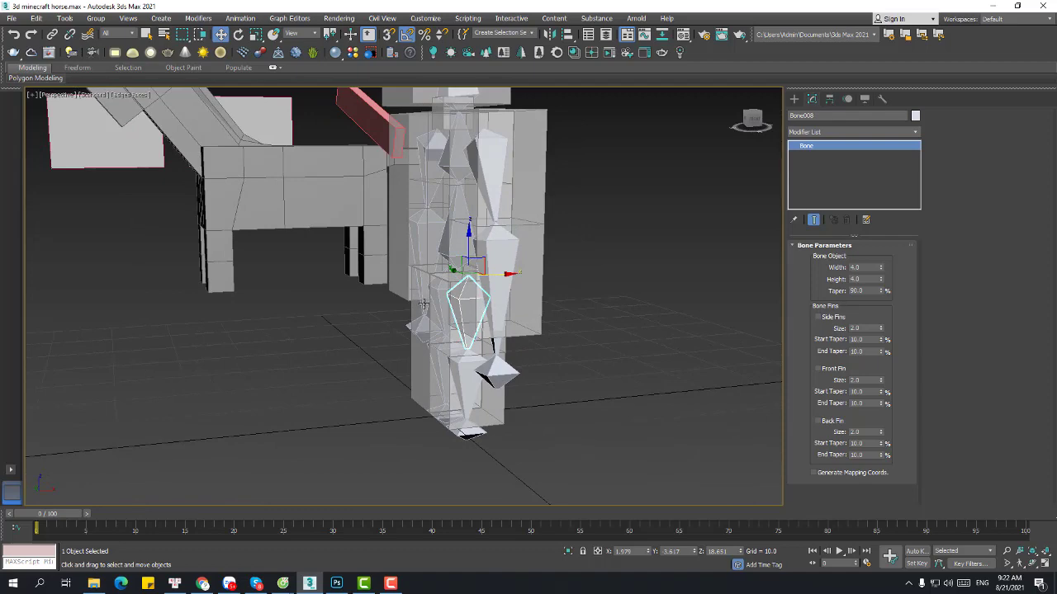
key("l")
key("z")
scroll(469, 363, "down", 7)
middle_click_drag(469, 363, 497, 256)
key("f")
key("z")
scroll(488, 349, "down", 6)
right_click(490, 255)
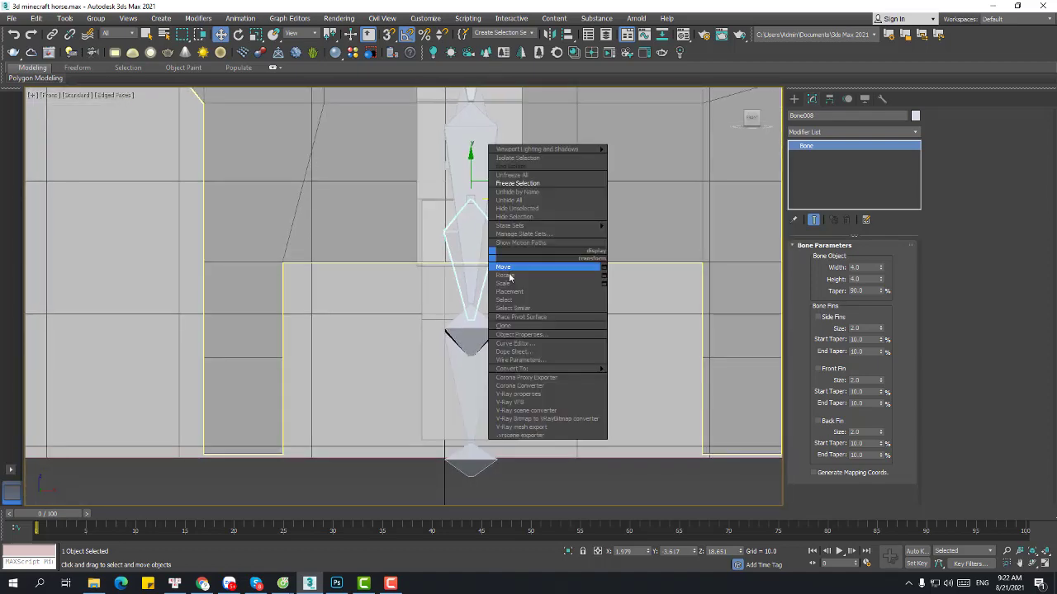
left_click(509, 275)
left_click_drag(455, 263, 463, 268)
key("ctrl+z")
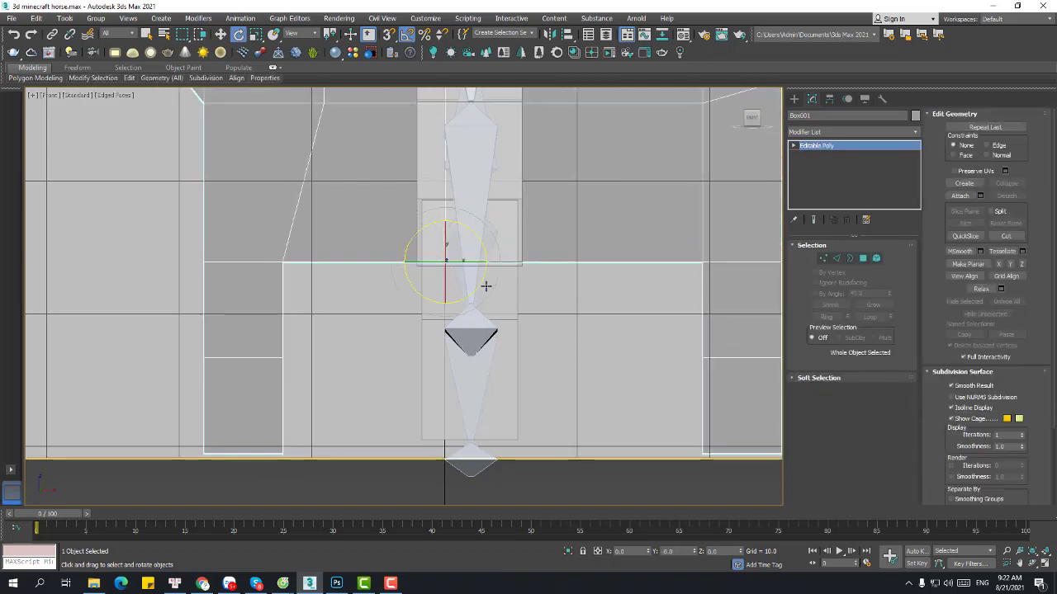
Step: Hide the horse mesh and the large plane around the rider
scroll(486, 286, "down", 4)
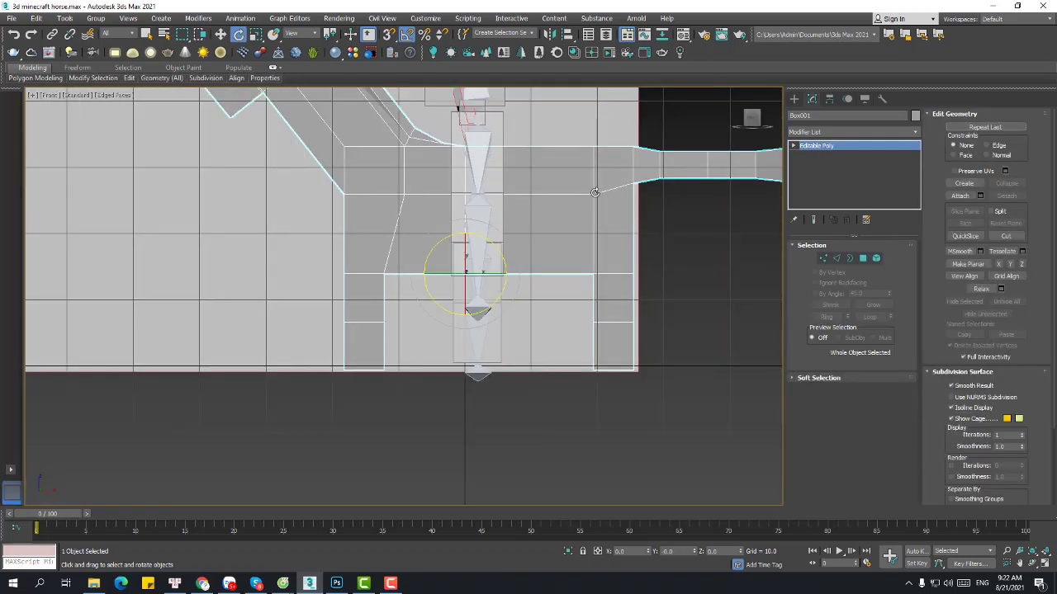
right_click(595, 191)
left_click(618, 151)
scroll(461, 270, "up", 5)
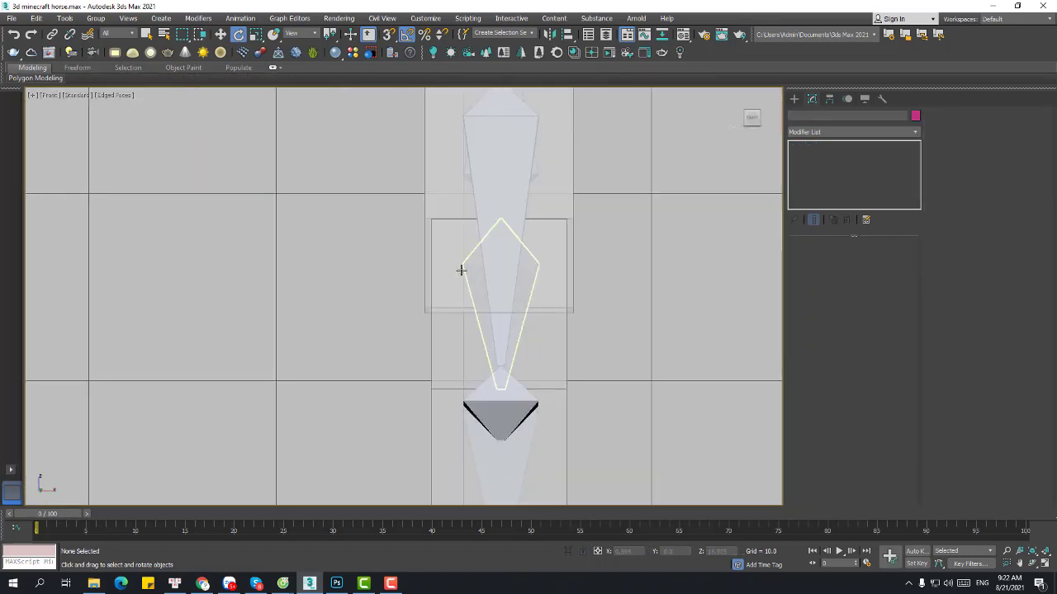
left_click_drag(461, 270, 454, 273)
key("ctrl+z")
right_click(390, 256)
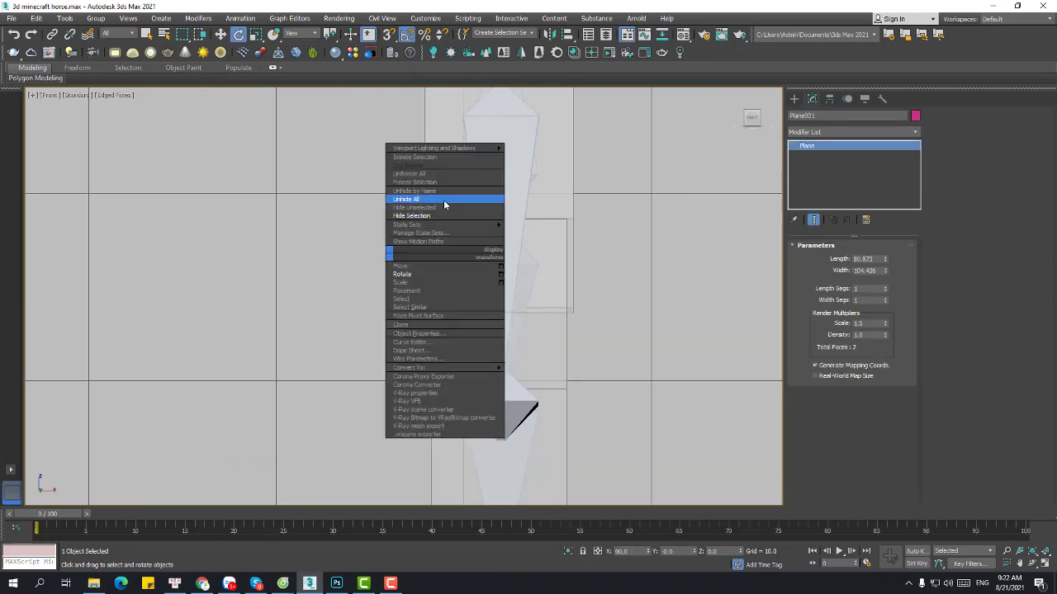
left_click(435, 218)
Step: Rotate both upper leg bones slightly in the front view so the knee ends swing off the leg's centre line
left_click(469, 277)
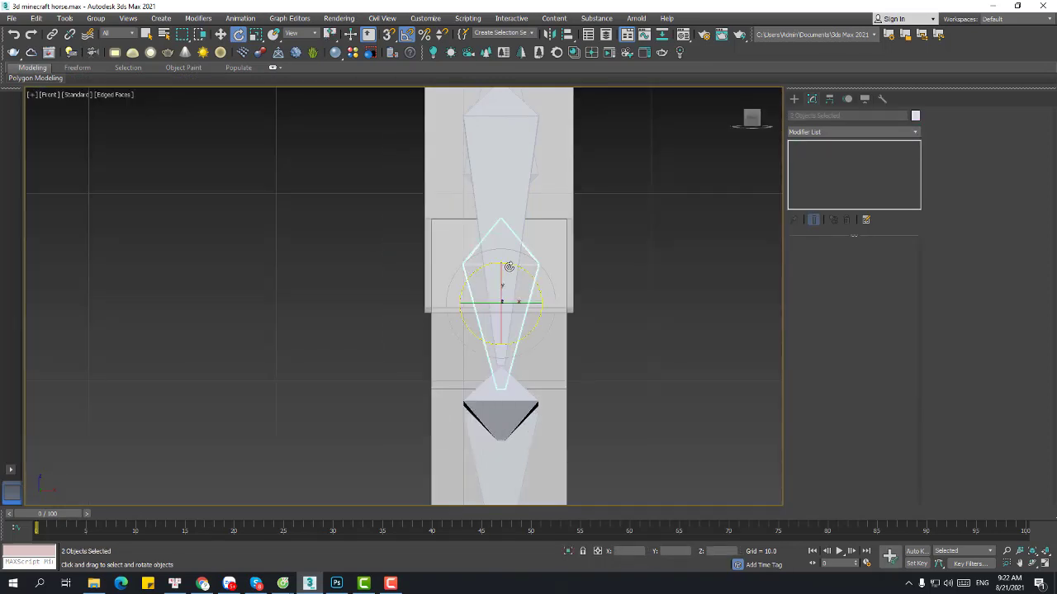
left_click_drag(524, 271, 520, 268)
middle_click_drag(548, 301, 533, 163)
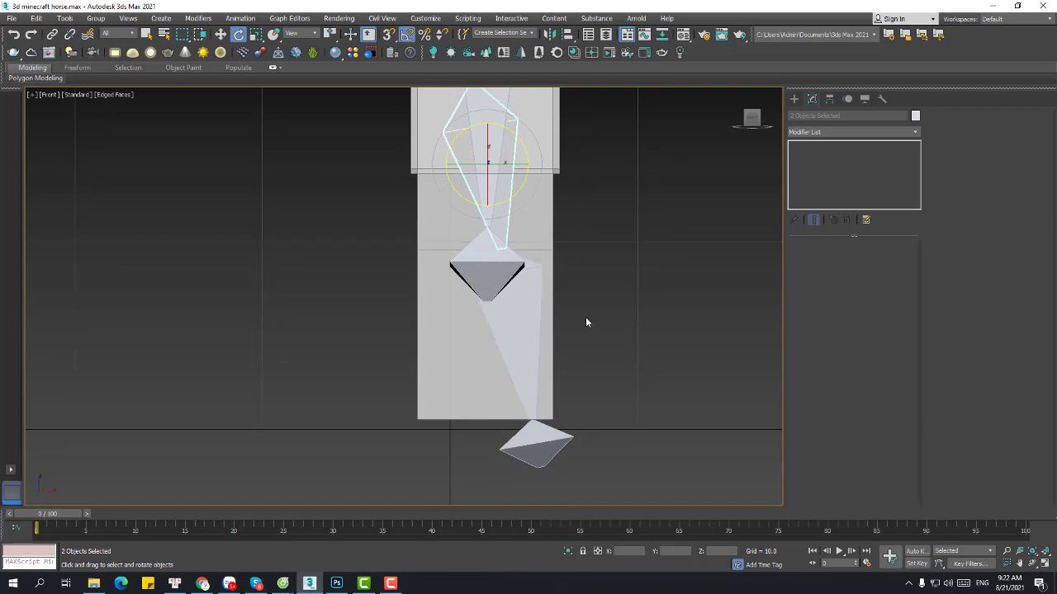
Step: Rotate both lower leg bones by -15 degrees and shift them along X to meet the upper leg bones at the knees
left_click(507, 345)
left_click_drag(555, 318, 555, 324)
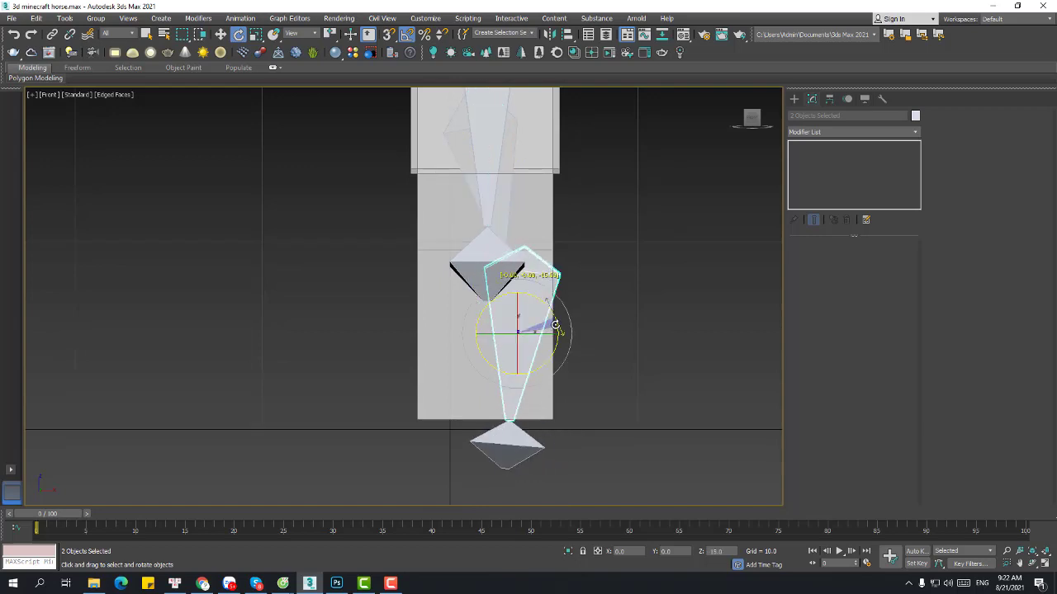
right_click(555, 326)
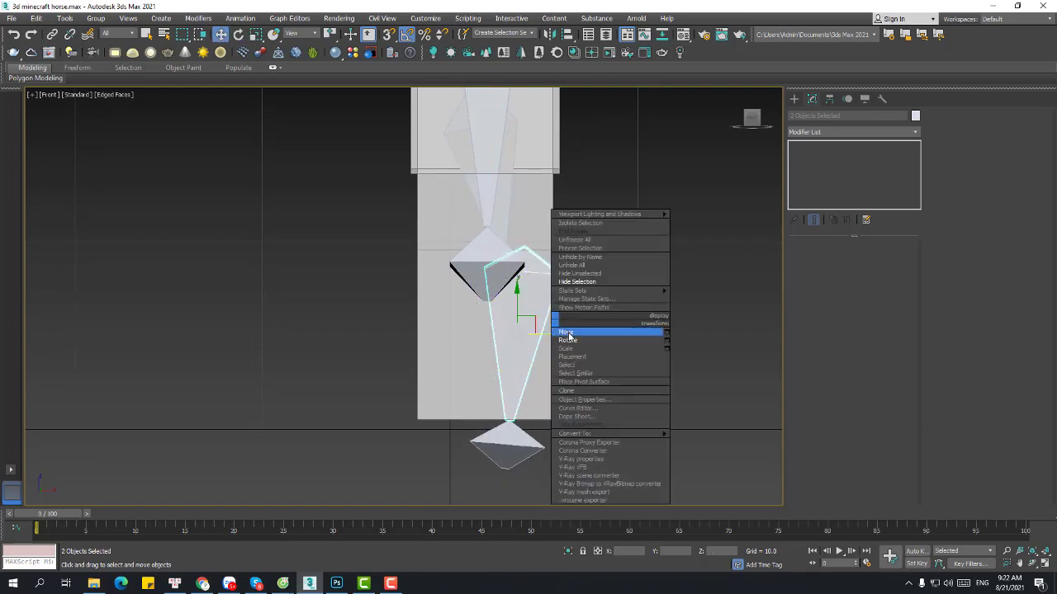
left_click(568, 335)
left_click_drag(547, 331, 526, 337)
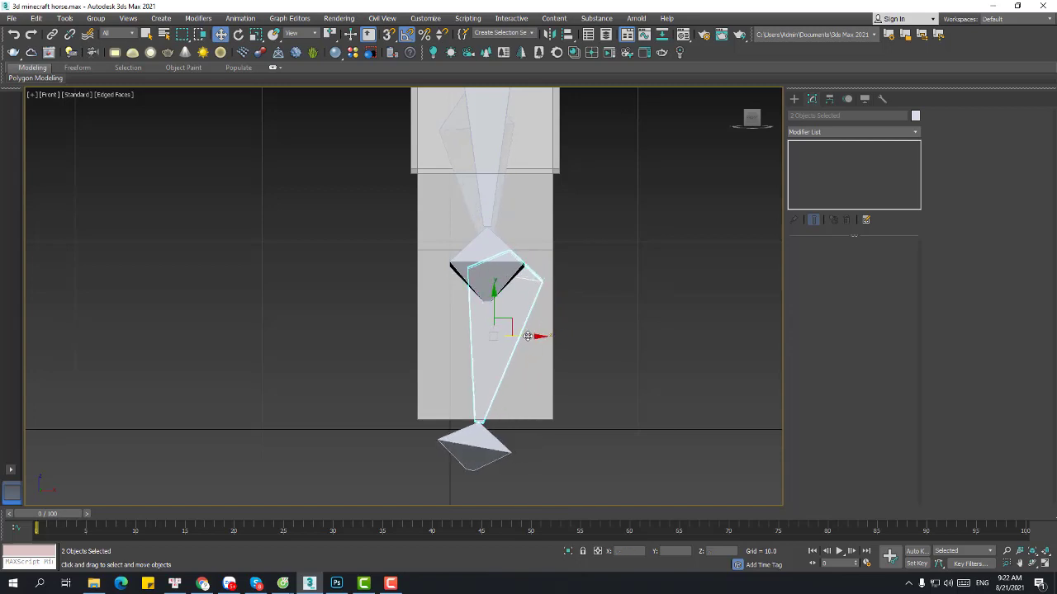
scroll(506, 293, "down", 2)
middle_click_drag(522, 264, 491, 293)
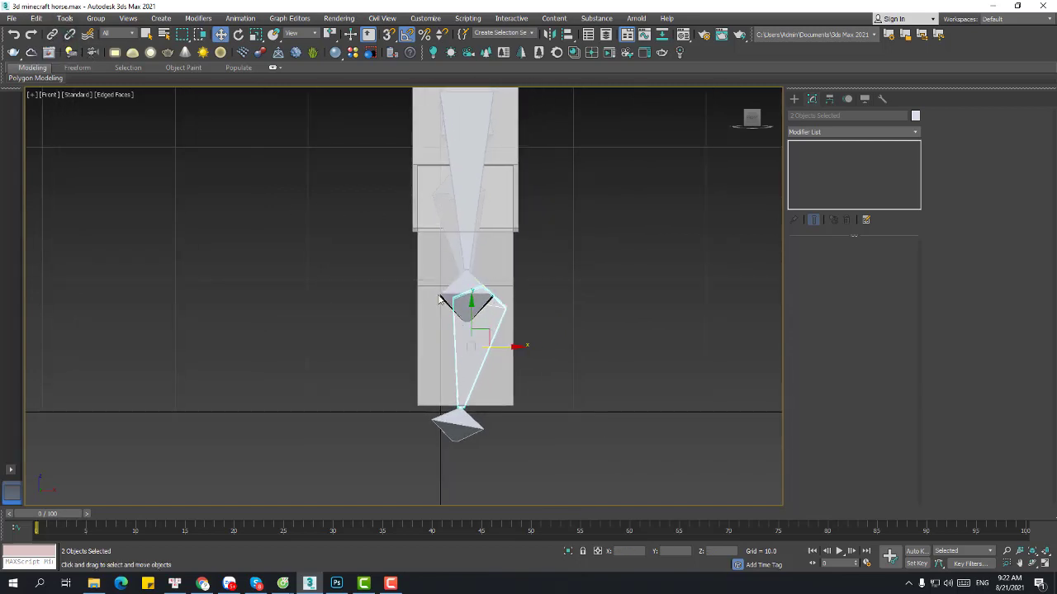
left_click_drag(504, 347, 489, 349)
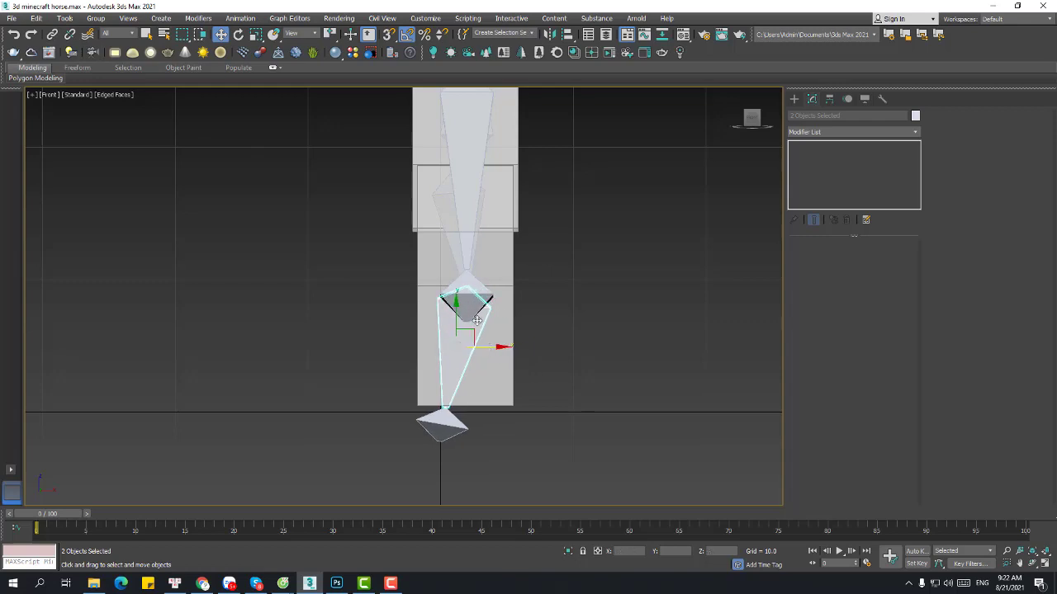
Step: Link each lower leg bone to the upper leg bone above it
left_click(52, 34)
middle_click_drag(450, 310, 510, 311, "alt")
left_click(515, 316)
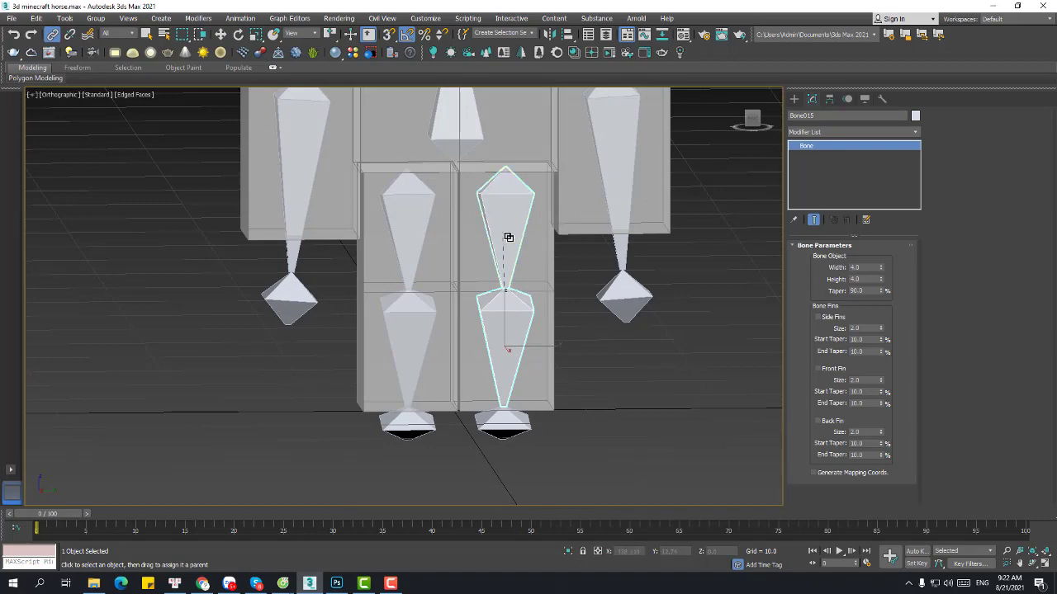
left_click(406, 314)
right_click(465, 303)
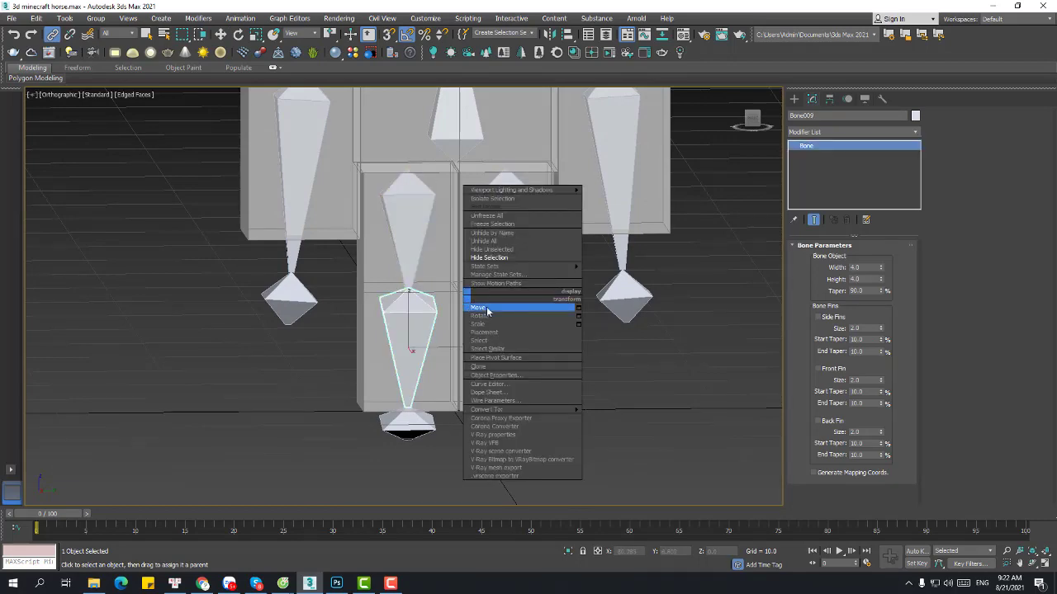
left_click(488, 310)
Step: Move both foot end bones along X toward the middle of the leg soles
middle_click_drag(491, 314, 561, 325, "alt")
left_click(403, 422)
left_click(424, 420, "ctrl")
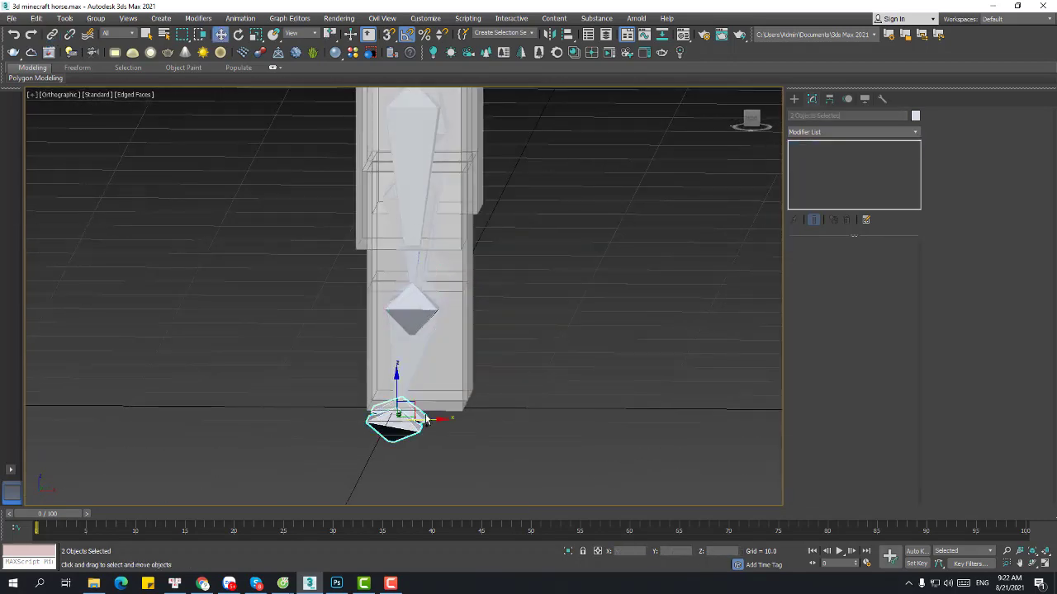
left_click_drag(428, 420, 442, 420)
Step: Examine the bend of the leg bones at the knees and the foot end bones in the left and front views
key("f")
key("l")
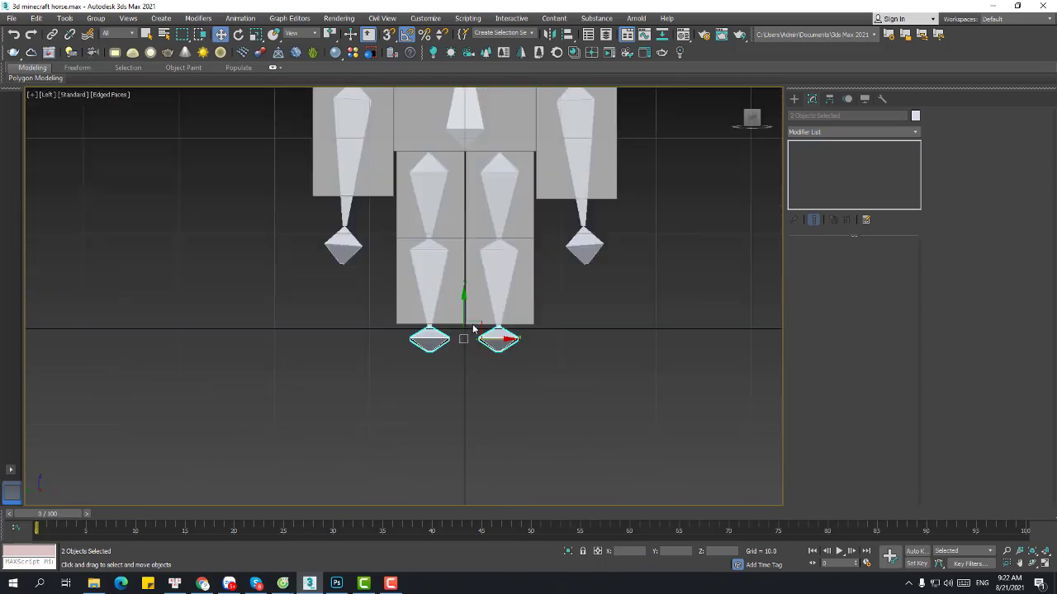
key("z")
scroll(434, 375, "down", 6)
middle_click_drag(435, 375, 464, 383)
key("f")
key("z")
scroll(471, 353, "down", 12)
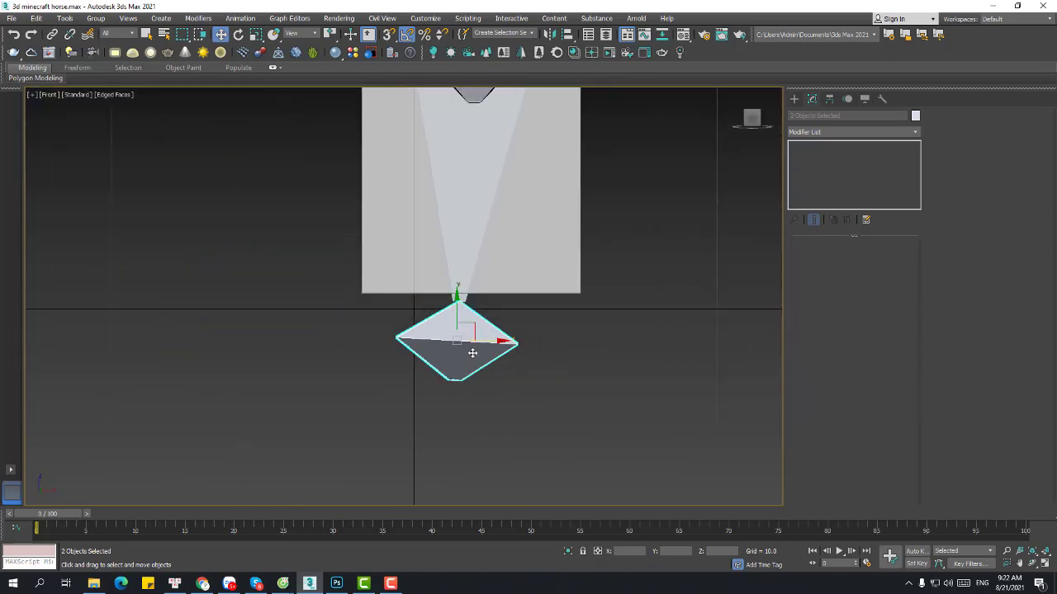
middle_click_drag(473, 303, 462, 426)
scroll(467, 347, "up", 4)
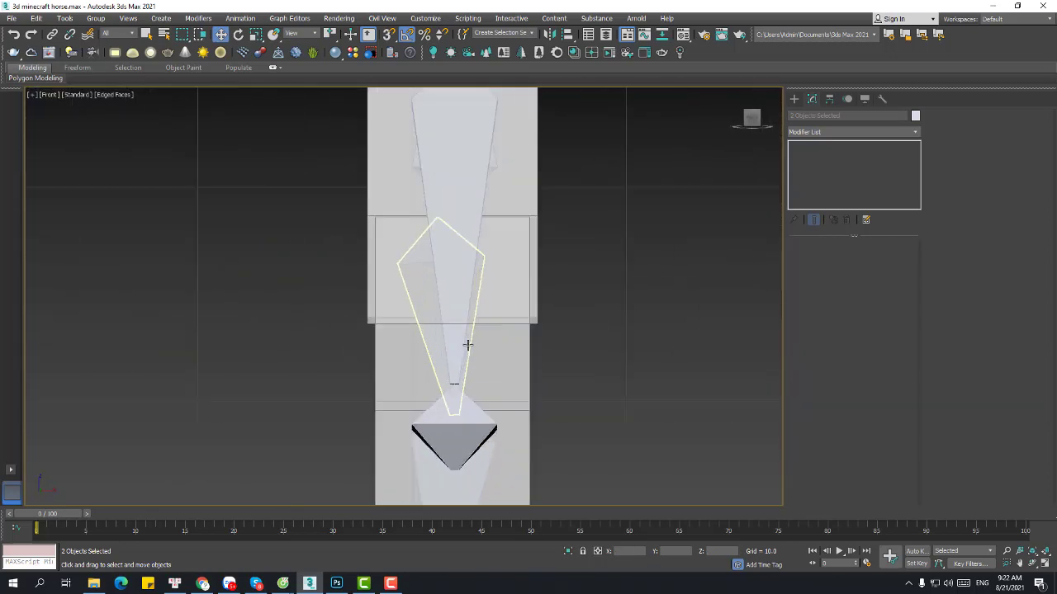
scroll(455, 351, "down", 3)
middle_click_drag(455, 351, 454, 297)
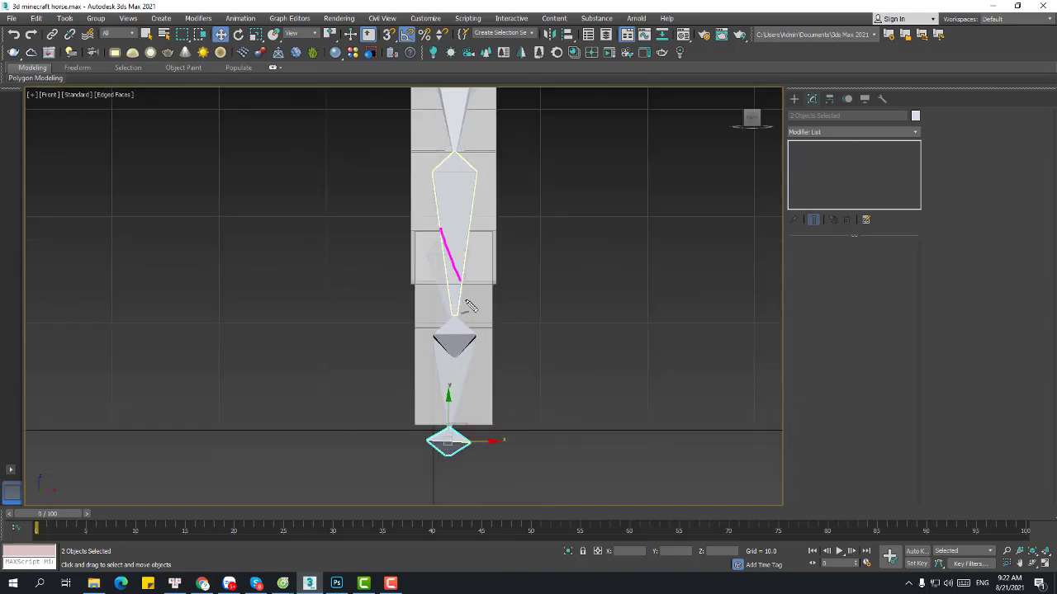
key("Escape")
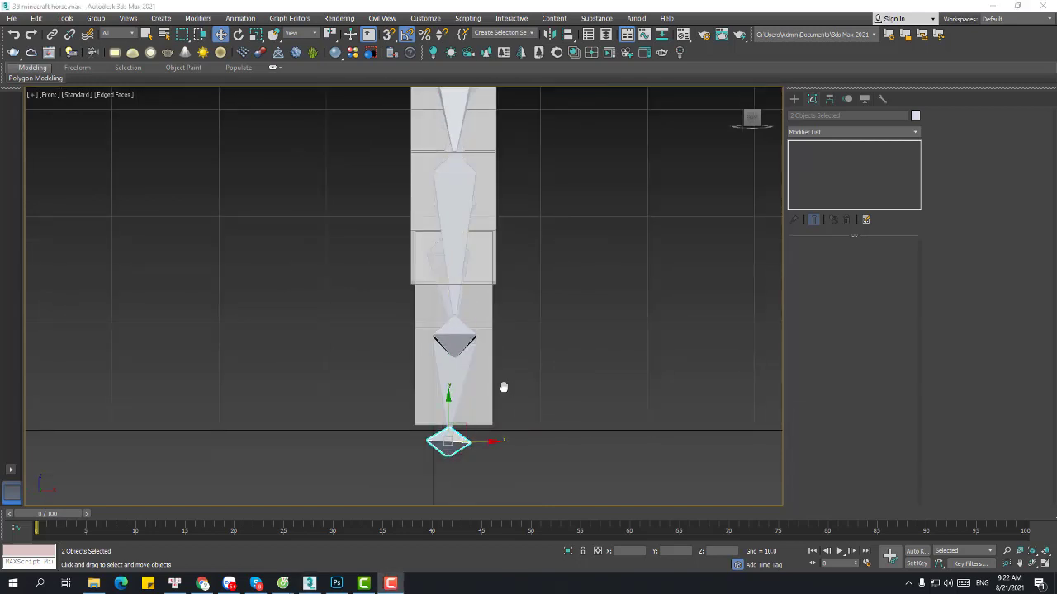
Step: Examine the complete skeleton inside the rider in perspective, comparing the wireframe and shaded displays
middle_click_drag(502, 387, 460, 399)
key("p")
scroll(490, 363, "down", 6)
middle_click_drag(491, 363, 405, 389, "alt")
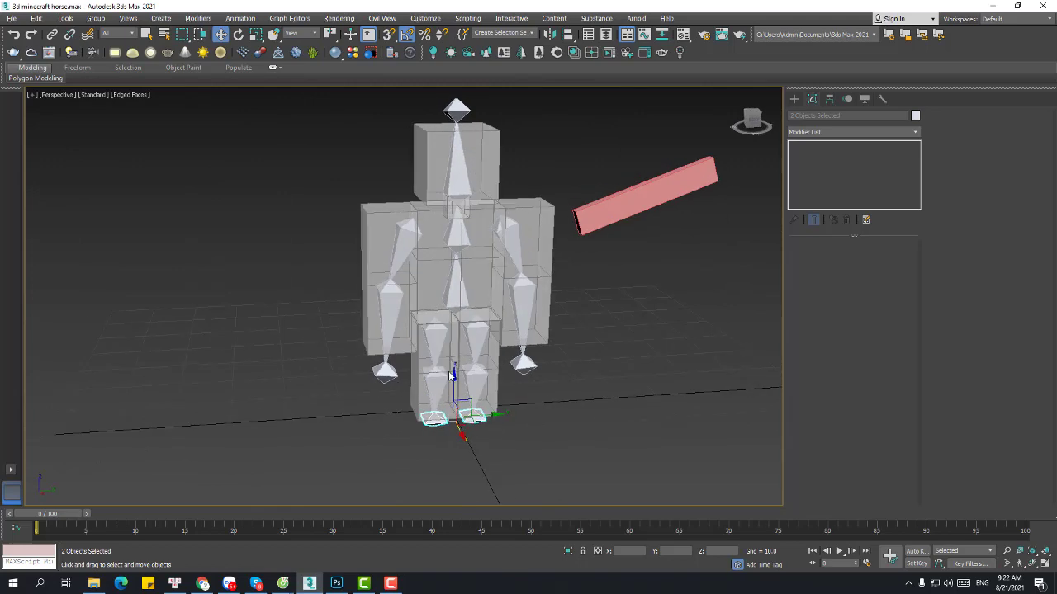
key("F3")
scroll(453, 348, "up", 5)
key("F3")
scroll(446, 343, "down", 5)
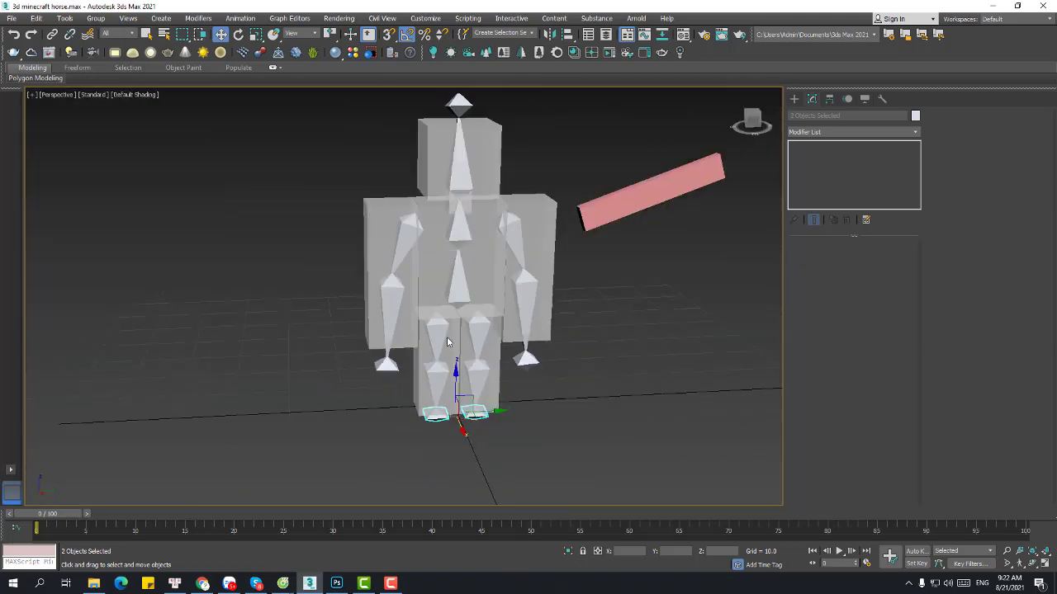
middle_click_drag(449, 341, 501, 307, "alt")
key("F4")
scroll(417, 318, "up", 4)
Step: Add an HI Solver IK chain from one leg's upper leg bone to its foot end bone
left_click(488, 321)
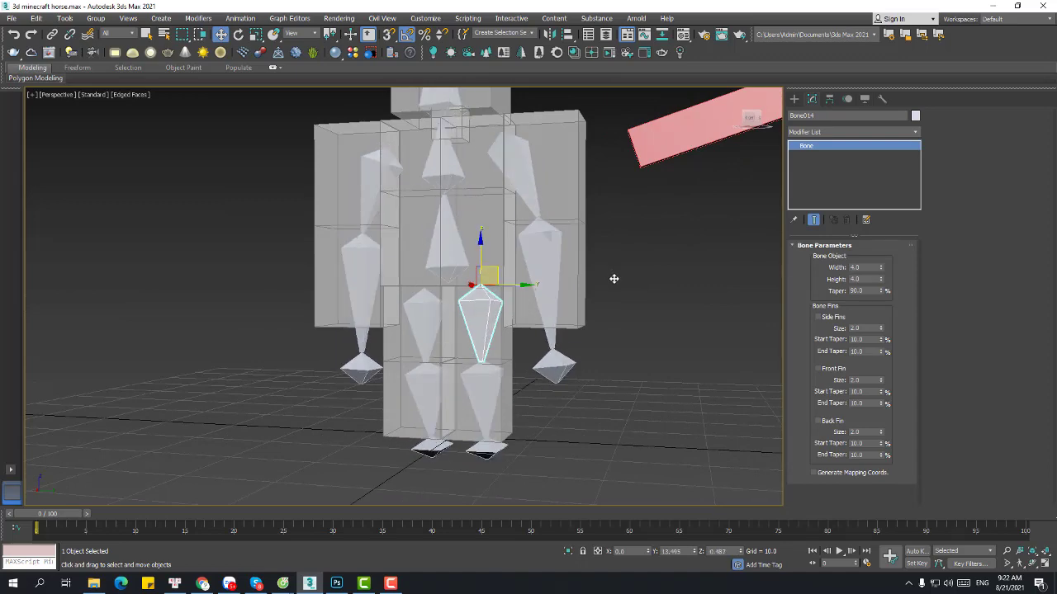
middle_click_drag(500, 344, 455, 221, "alt")
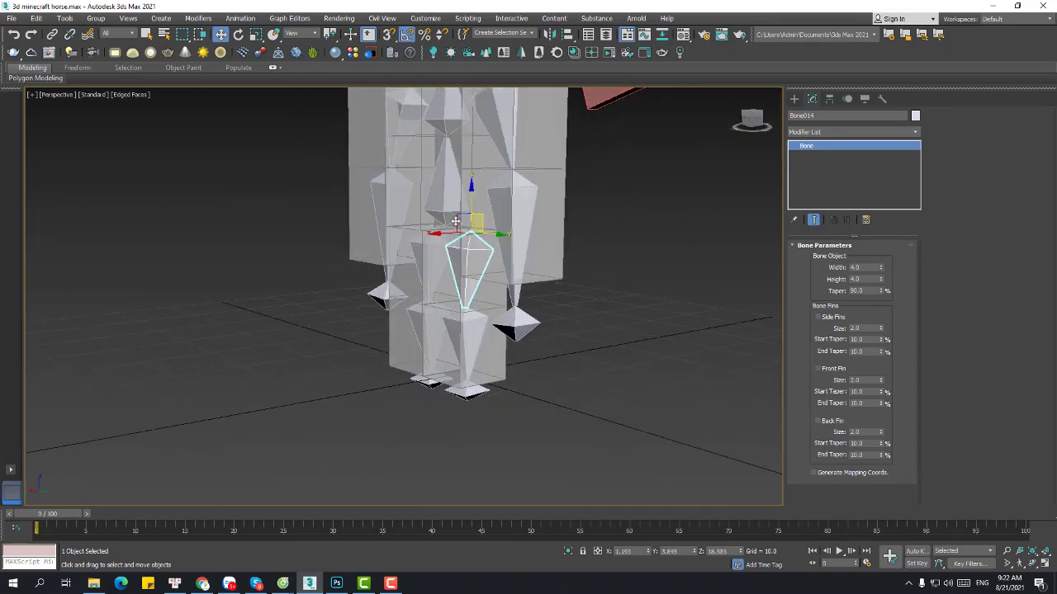
left_click(240, 18)
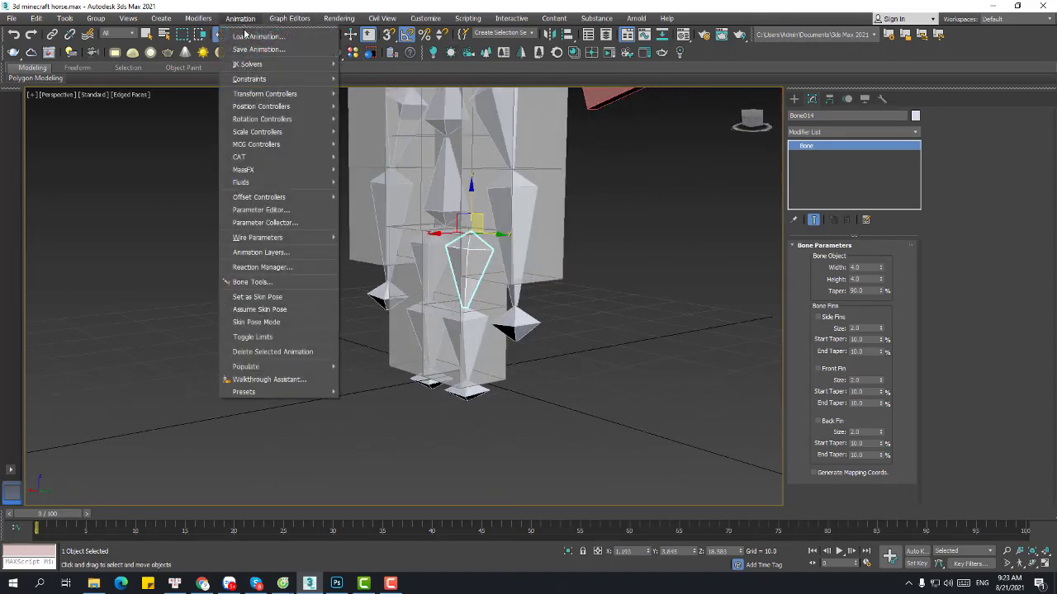
mouse_move(251, 68)
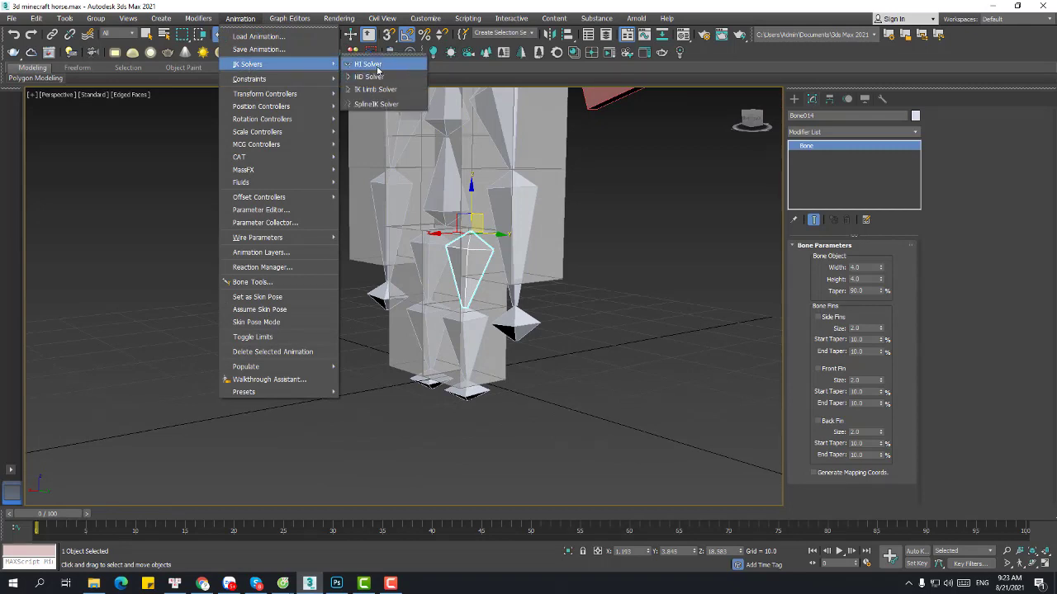
left_click(376, 66)
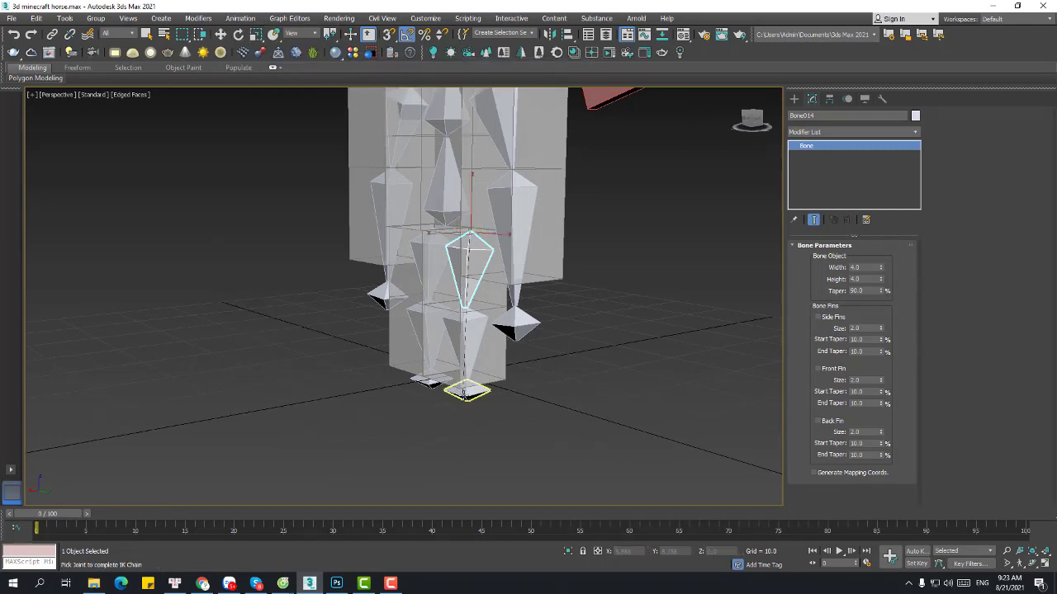
left_click(466, 393)
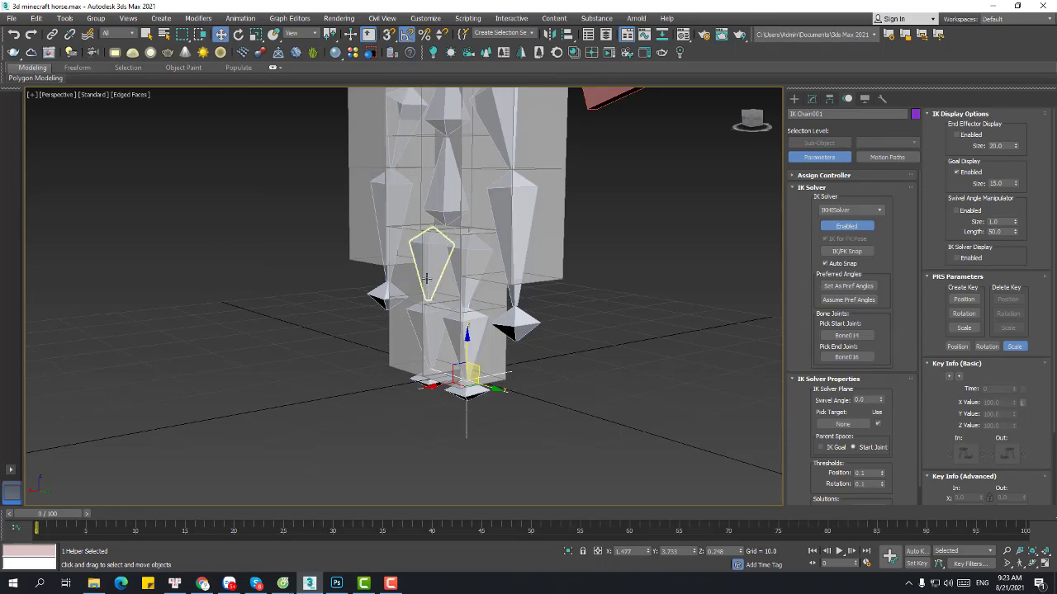
Step: Add an HI Solver IK chain from the other leg's upper leg bone to its foot end bone
left_click(433, 264)
left_click(240, 18)
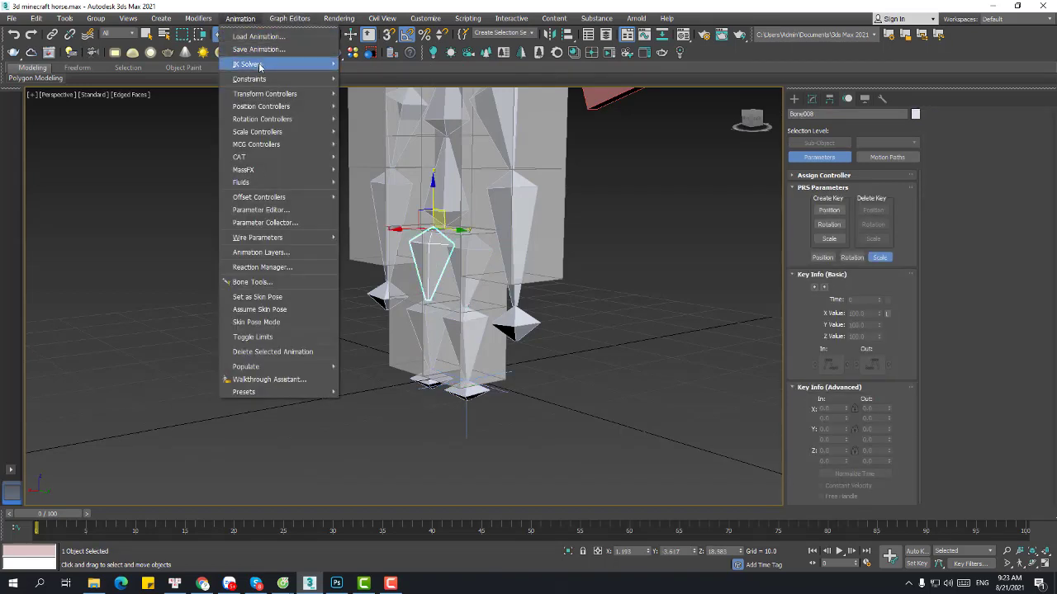
mouse_move(272, 66)
left_click(376, 66)
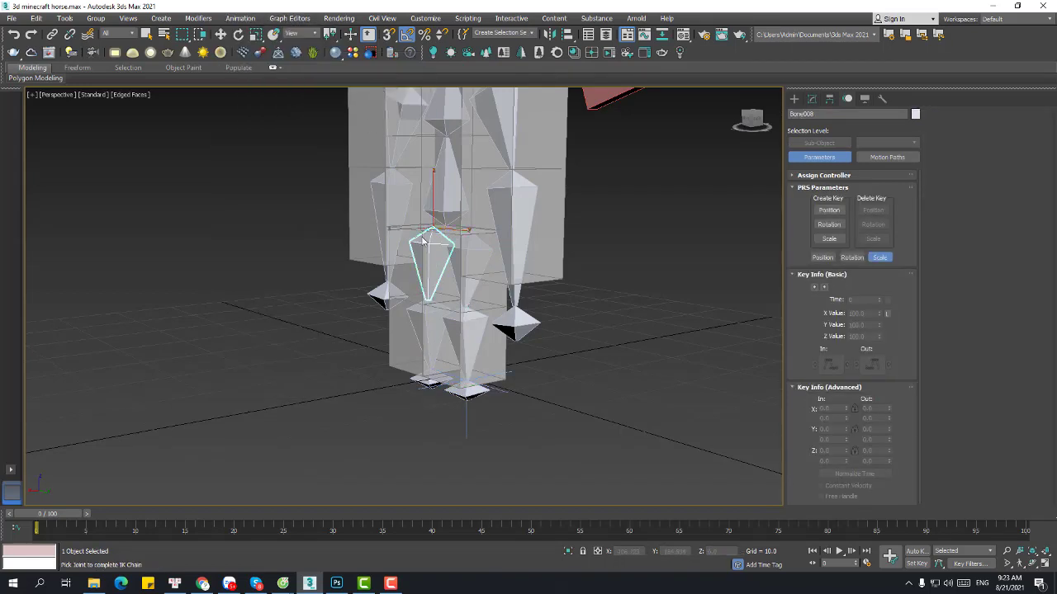
left_click(430, 382)
Step: Test the leg IK by lowering the root spine bone, and undo the move
middle_click_drag(420, 299, 478, 307, "alt")
right_click(459, 204)
left_click(469, 215)
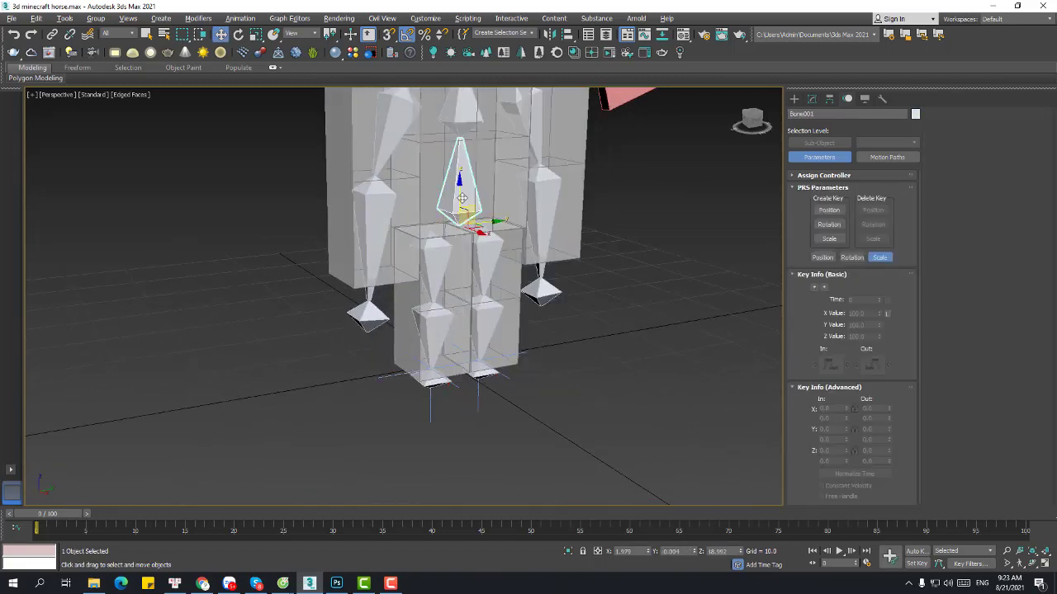
mouse_move(462, 199)
left_mouse_down()
mouse_move(466, 242)
mouse_move(464, 202)
left_mouse_up()
middle_click_drag(464, 310, 457, 359, "alt")
middle_click_drag(457, 358, 378, 371, "alt")
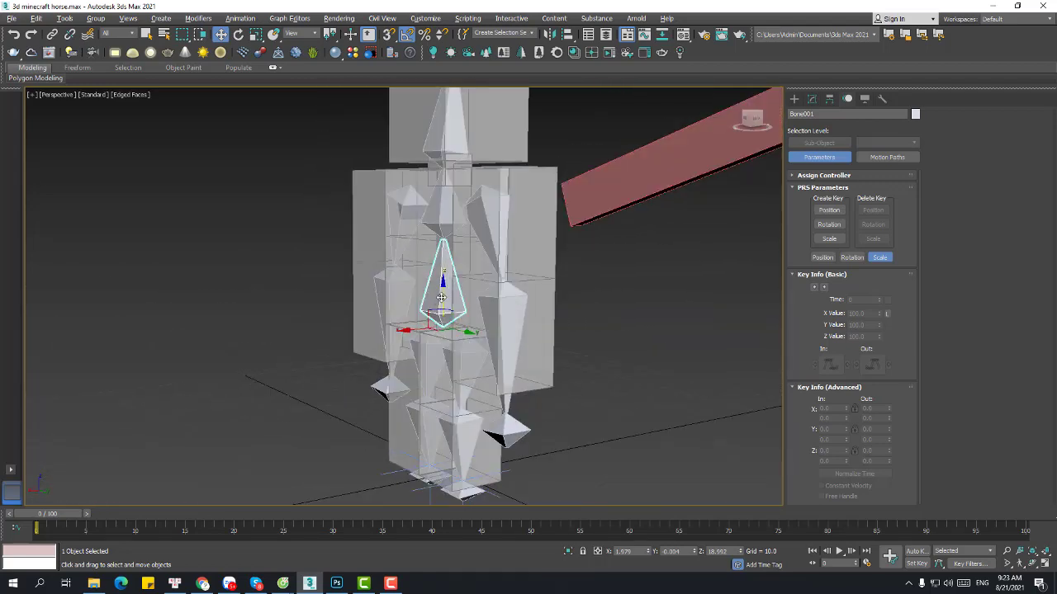
mouse_move(444, 296)
left_mouse_down()
mouse_move(446, 375)
mouse_move(447, 291)
left_mouse_up()
middle_click_drag(446, 291, 468, 279, "alt")
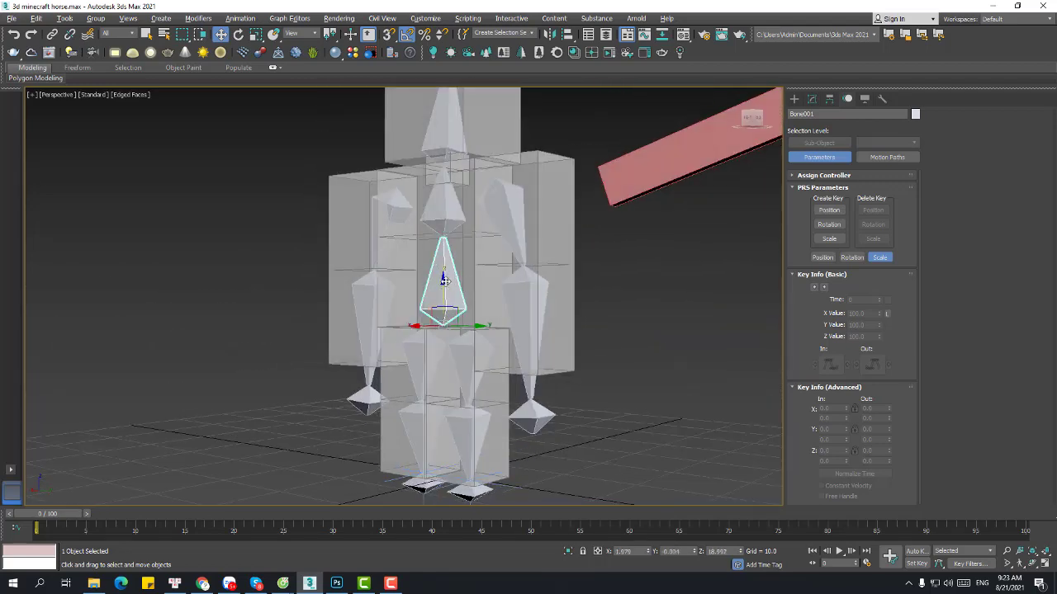
left_click_drag(446, 282, 448, 364)
key("ctrl+z")
scroll(443, 322, "down", 5)
middle_click_drag(438, 309, 459, 311, "alt")
scroll(460, 311, "up", 5)
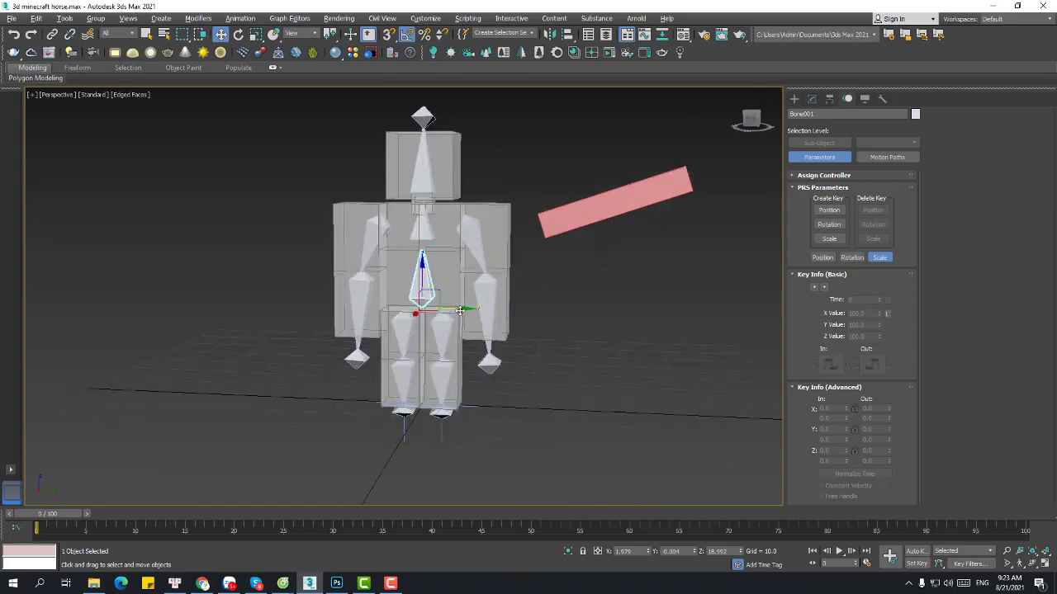
Step: Hide the slanted pink box beside the rider, keeping the shaded display with edged faces
key("F3")
key("F3")
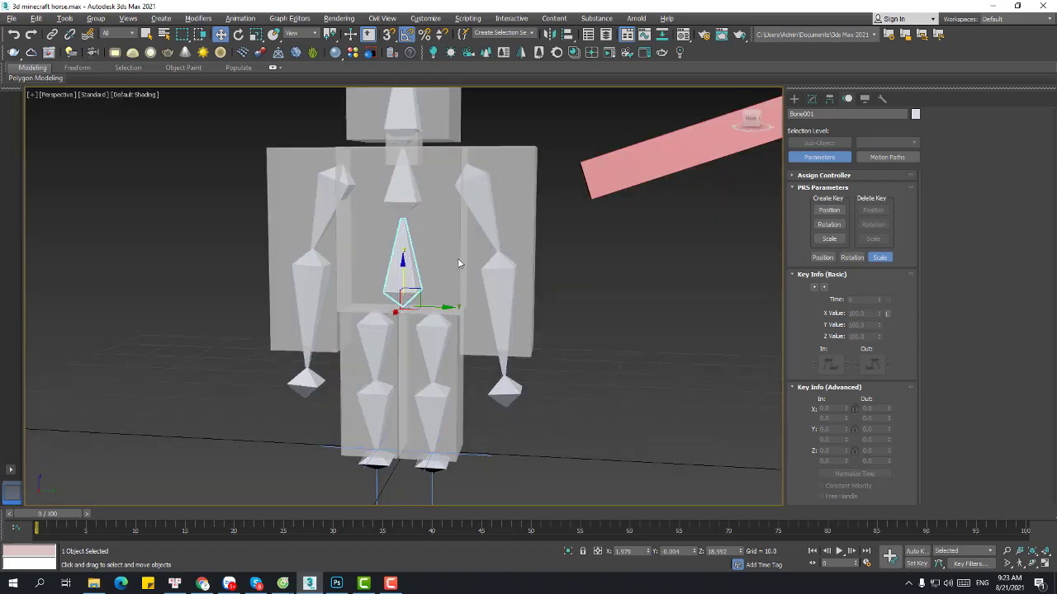
key("F4")
left_click(509, 204)
right_click(508, 204)
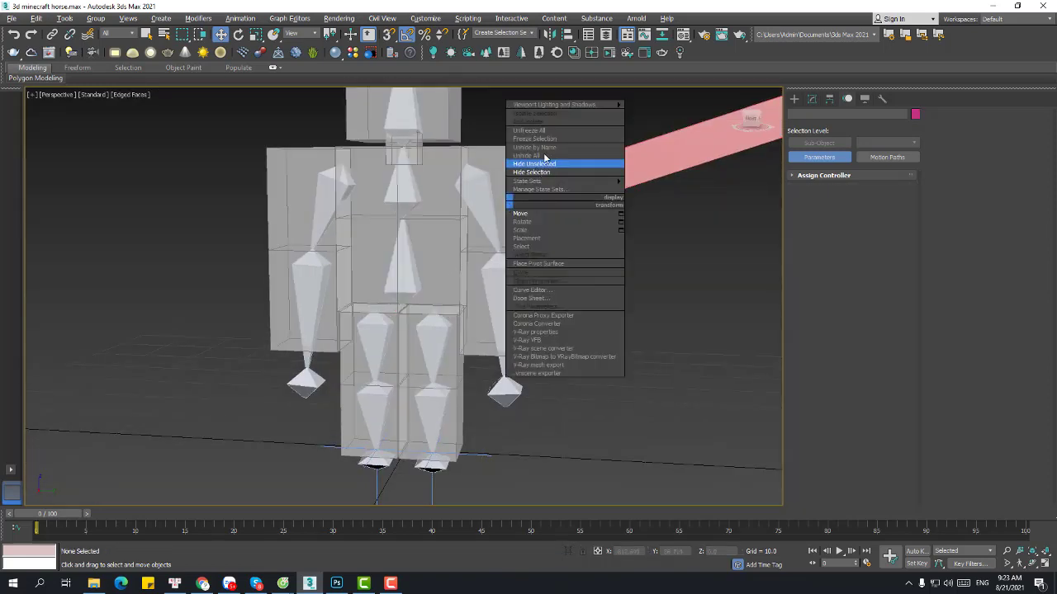
left_click(723, 173)
scroll(583, 234, "down", 4)
right_click(582, 235)
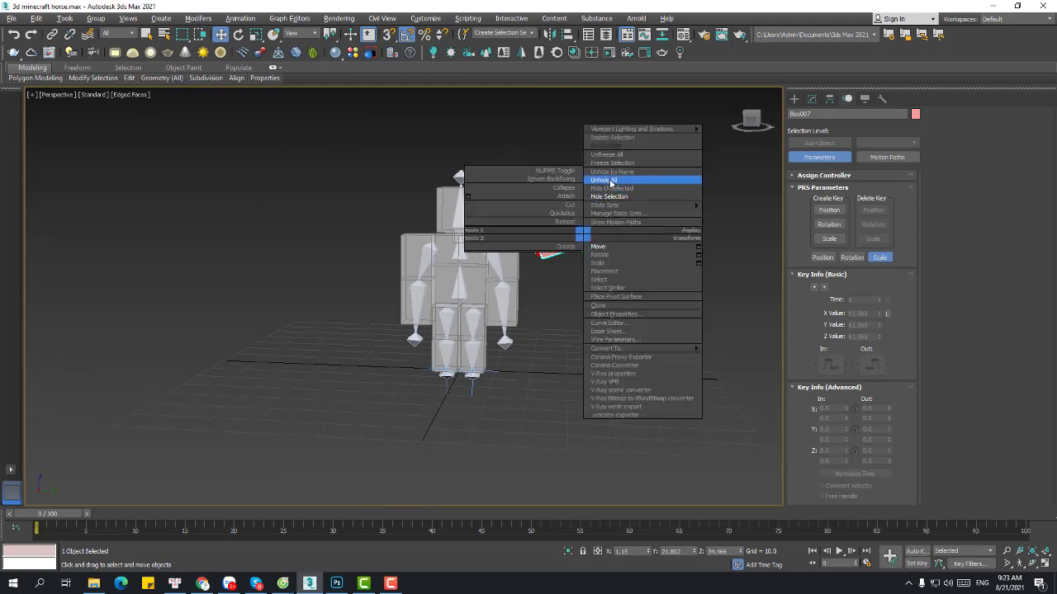
left_click(611, 182)
right_click(619, 219)
left_click(645, 181)
scroll(479, 255, "up", 5)
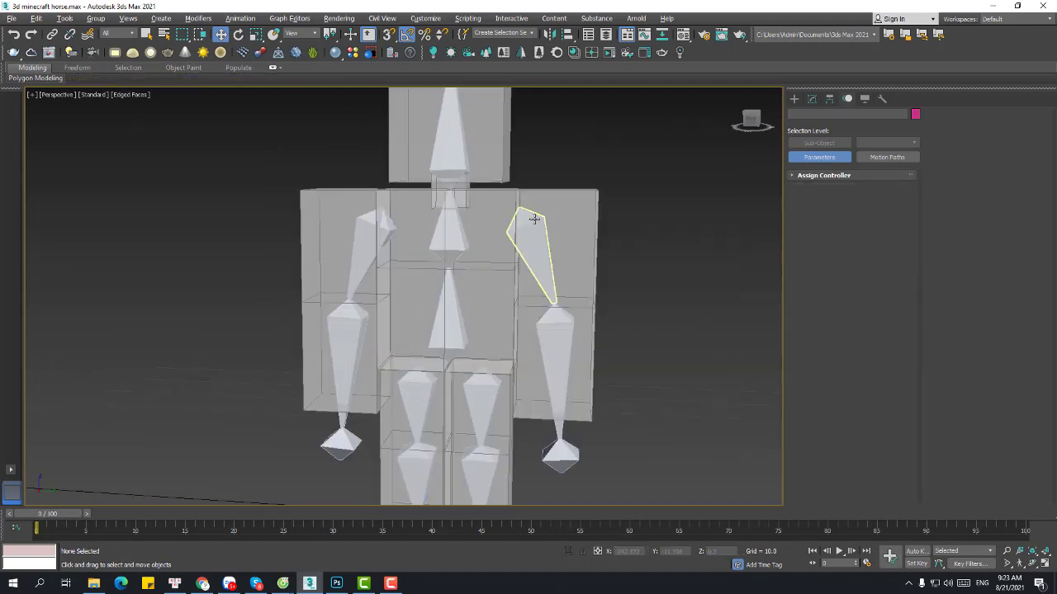
Step: Select the rider's torso, head, both arm boxes and both leg boxes, and turn off their see-through display
left_click(534, 219)
right_click(534, 180)
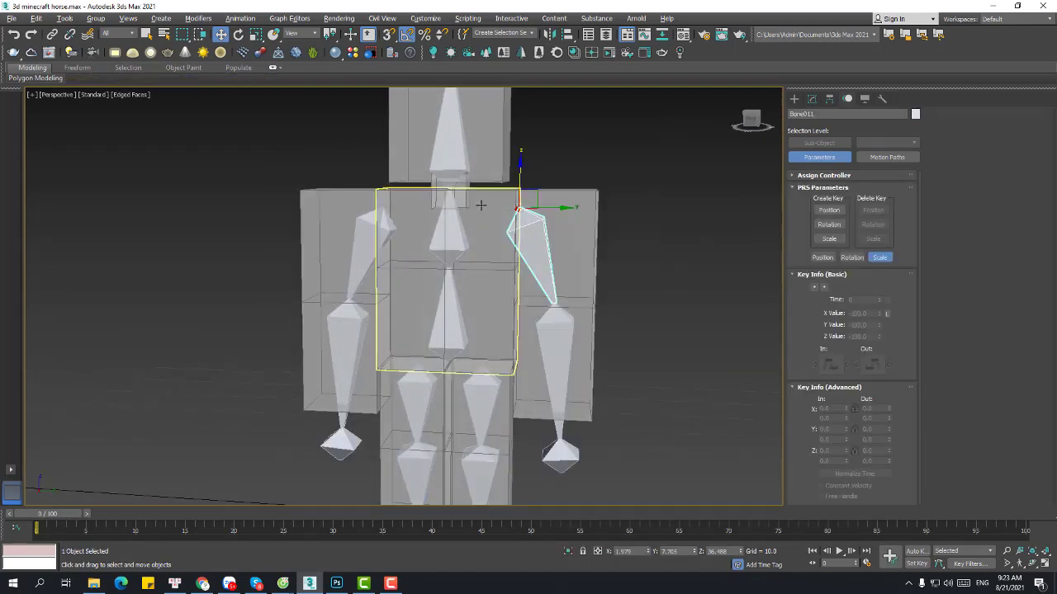
left_click(481, 205)
key("F4")
scroll(474, 242, "down", 5)
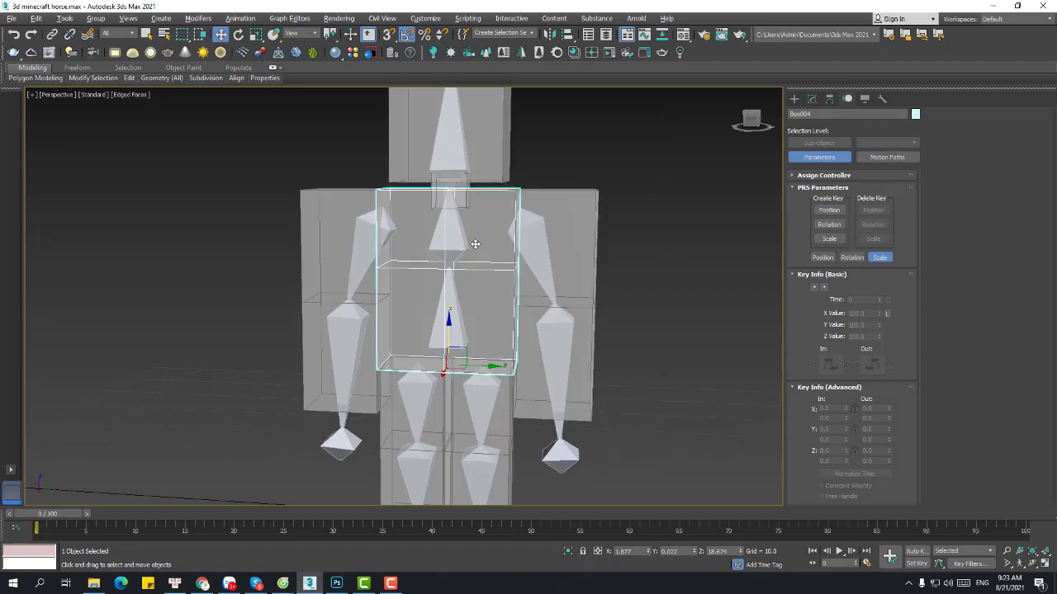
key("F4")
left_click(538, 235, "ctrl")
left_click(494, 154, "ctrl")
left_click(379, 232, "ctrl")
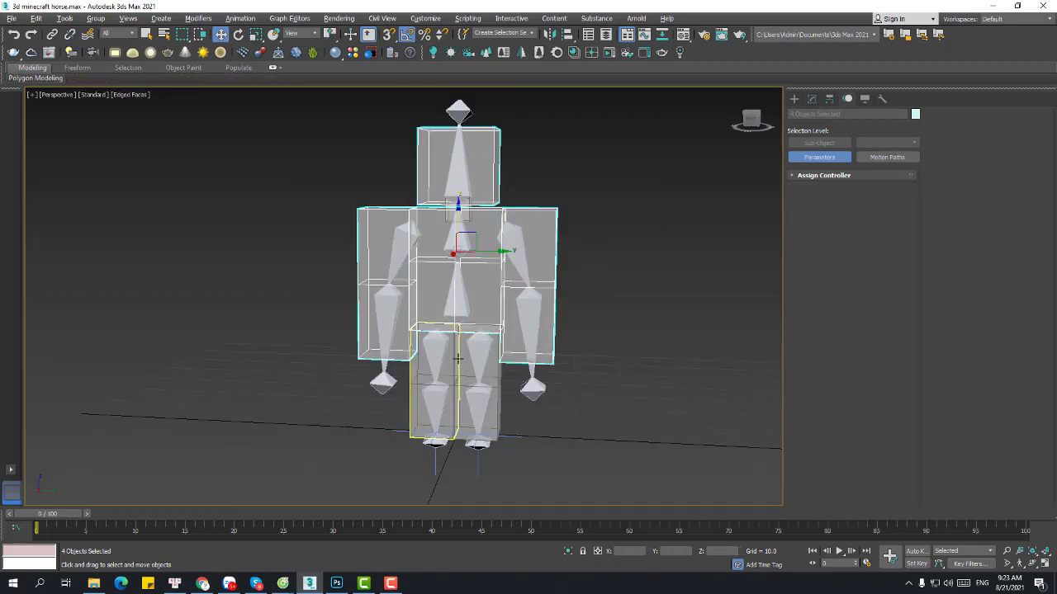
left_click(483, 353, "ctrl")
left_click(454, 369, "ctrl")
middle_click_drag(455, 369, 455, 321, "alt")
key("alt+x")
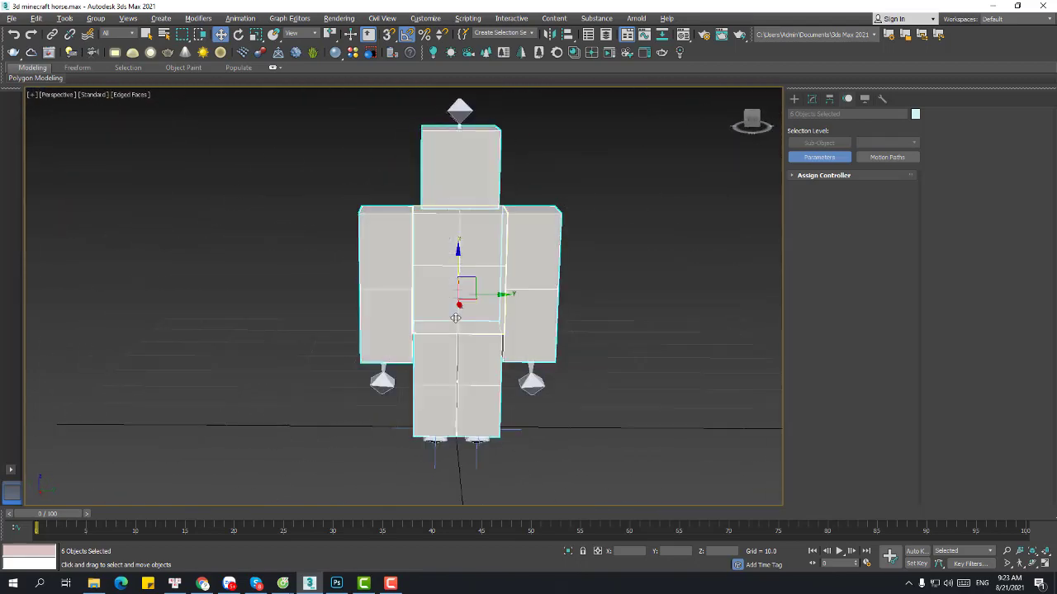
Step: Reset the transforms of the six body boxes with Reset XForm and convert them to editable geometry
middle_click_drag(552, 293, 483, 297, "alt")
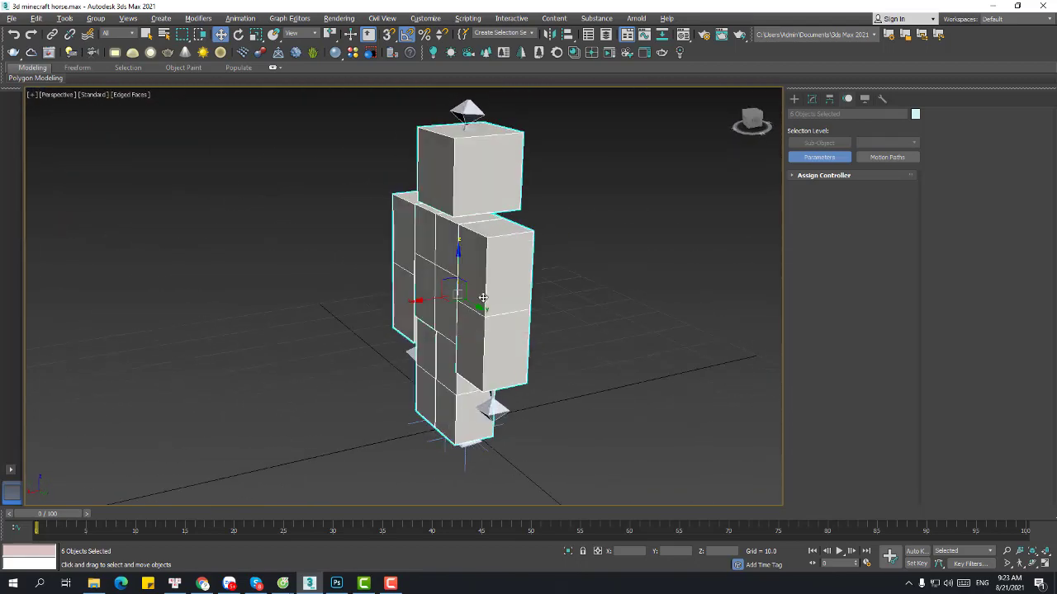
left_click(880, 100)
left_click(852, 235)
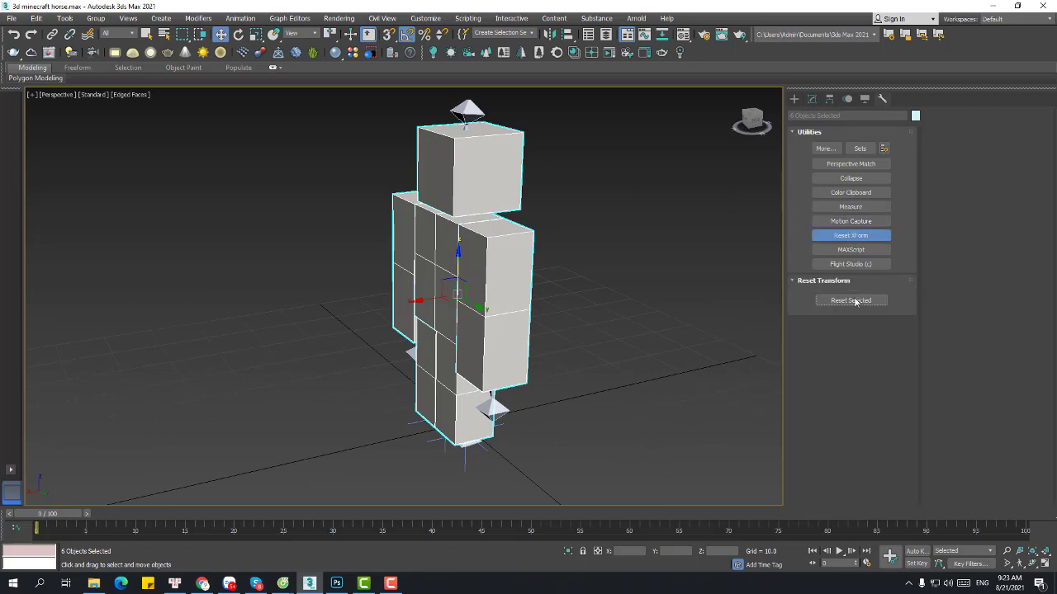
right_click(651, 262)
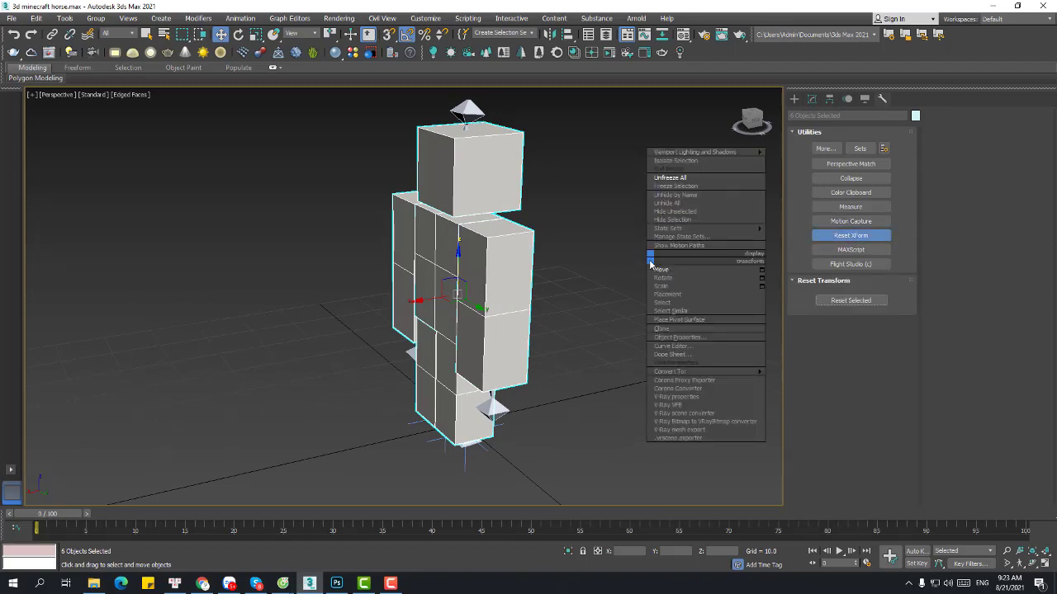
left_click(850, 237)
left_click(851, 237)
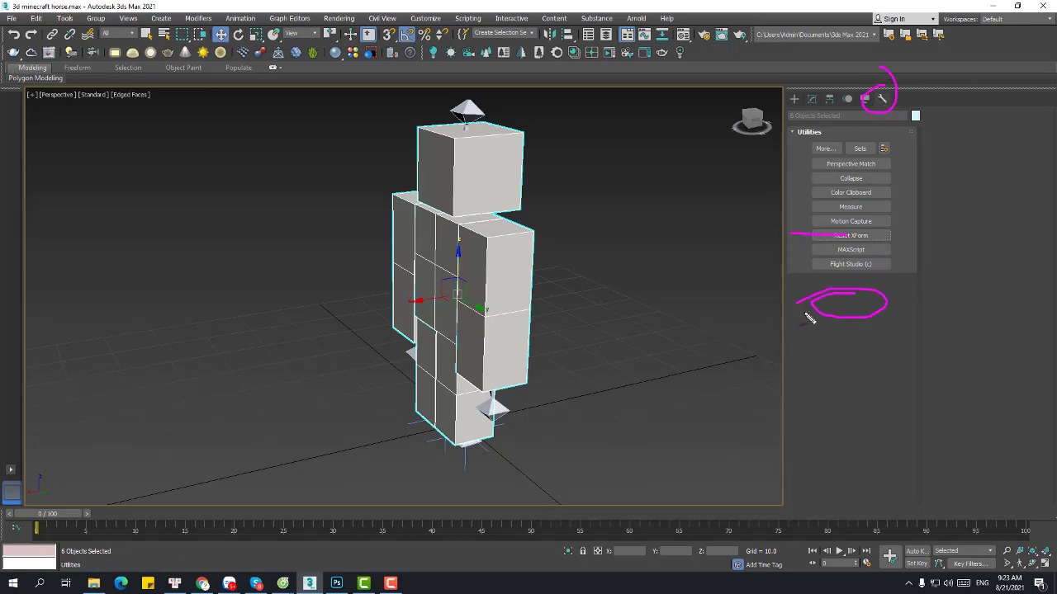
left_click(848, 237)
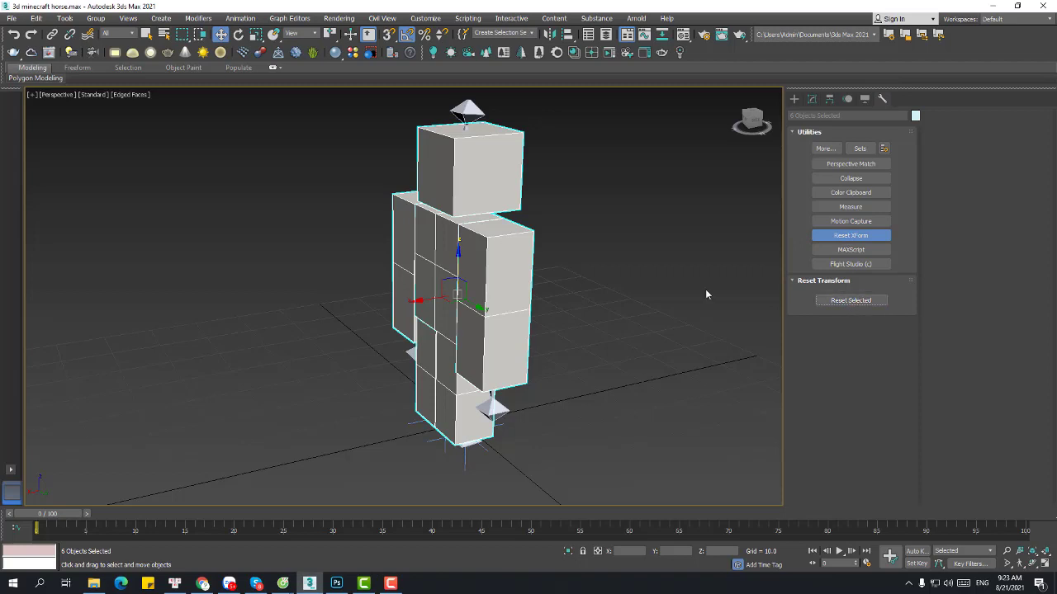
right_click(658, 272)
mouse_move(772, 388)
left_click(830, 396)
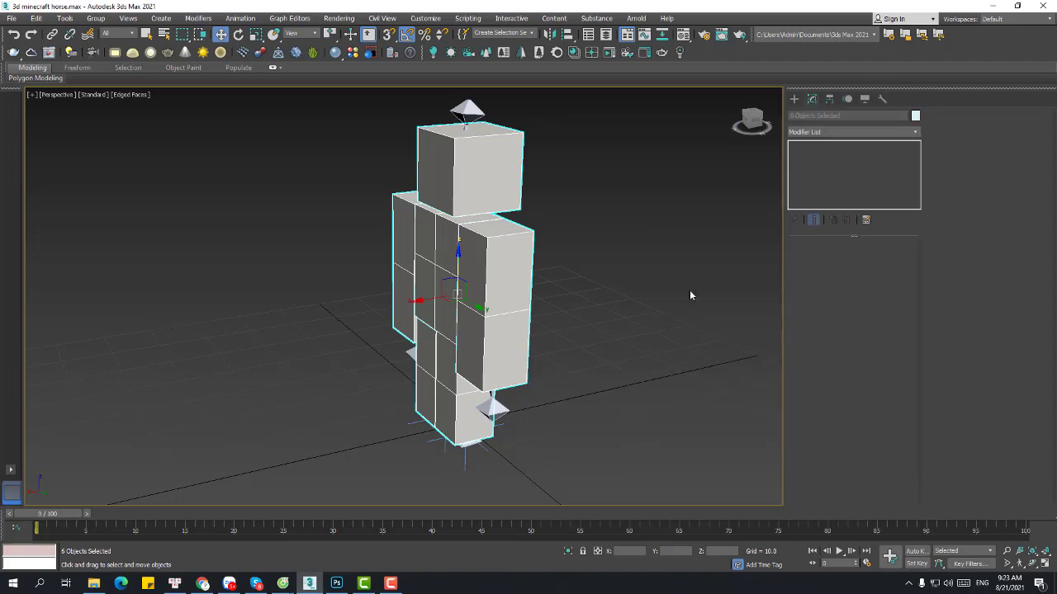
Step: Apply a Skin modifier to the torso, head, both arm boxes and both leg boxes together
middle_click_drag(707, 242, 610, 241, "alt")
left_click(609, 241)
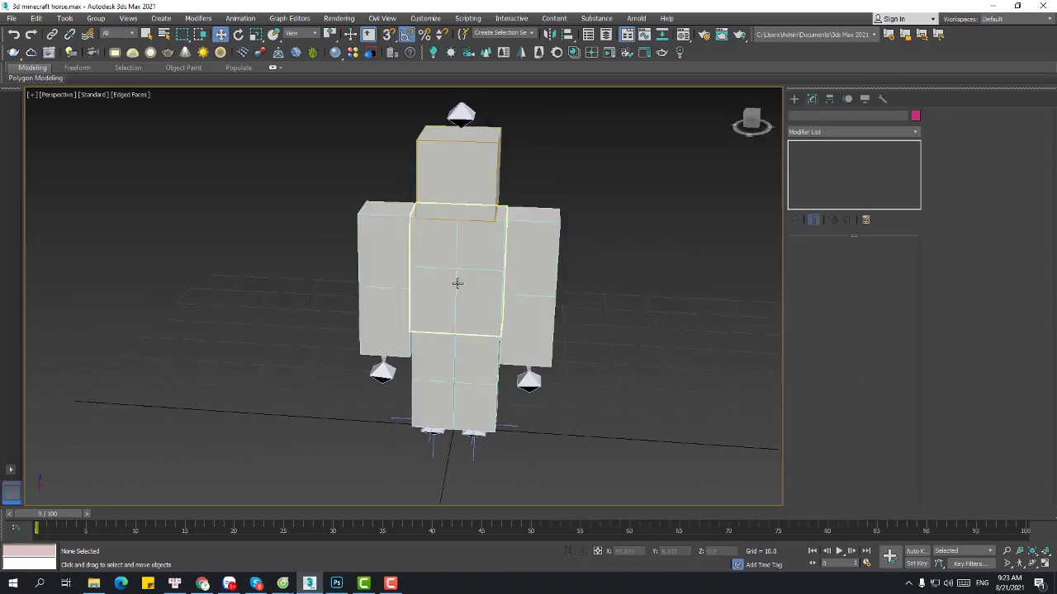
middle_click_drag(467, 277, 434, 275, "alt")
middle_click_drag(434, 275, 433, 241)
left_click(434, 241)
left_click(517, 229, "ctrl")
left_click(454, 133, "ctrl")
left_click(379, 250, "ctrl")
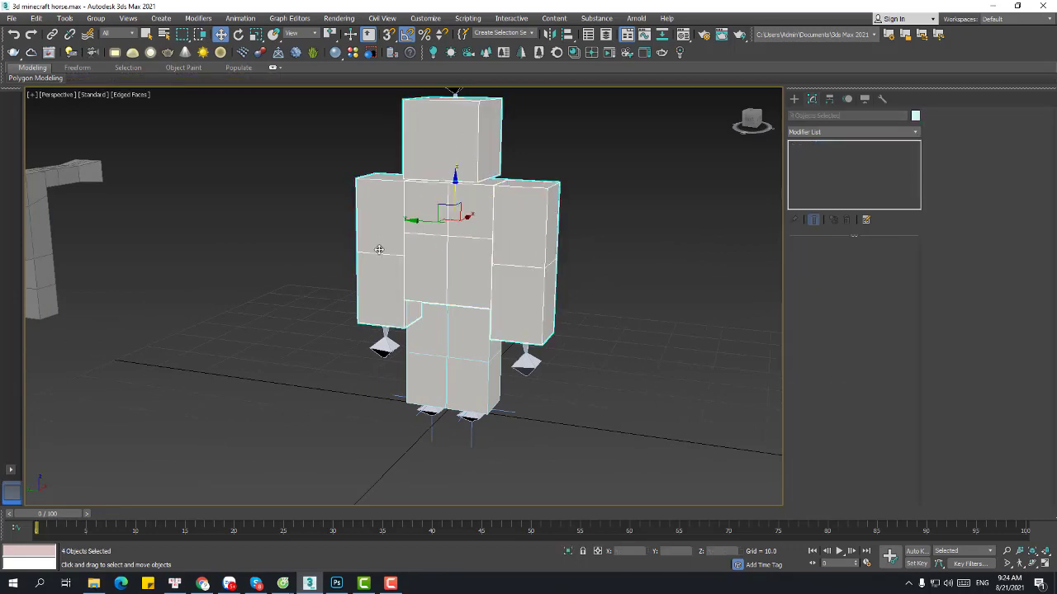
left_click(468, 341, "ctrl")
left_click(443, 348, "ctrl")
scroll(472, 318, "down", 2)
middle_click_drag(471, 318, 535, 321, "alt")
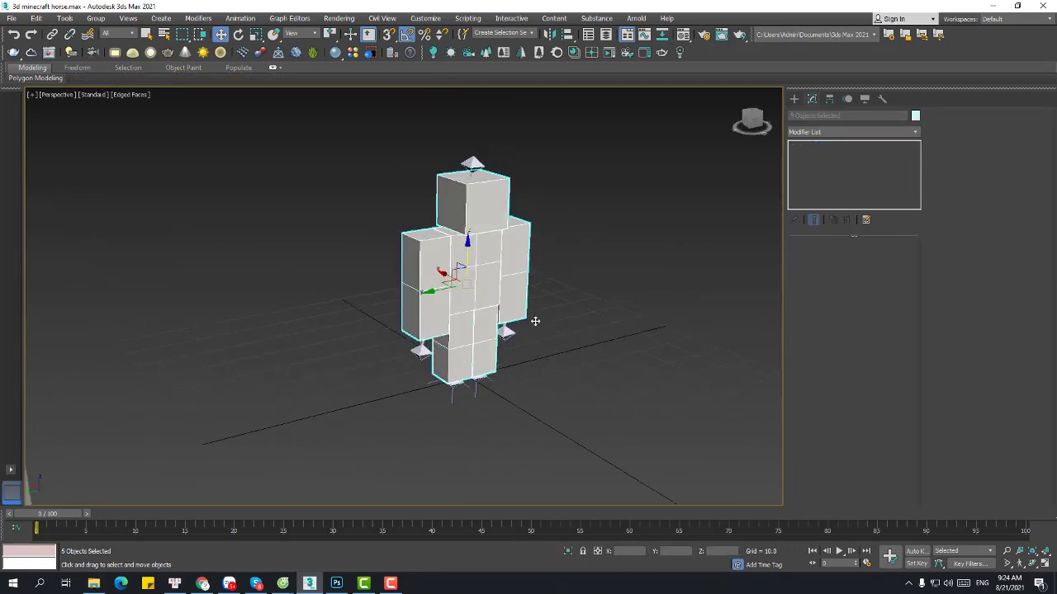
scroll(496, 270, "up", 2)
left_click(830, 132)
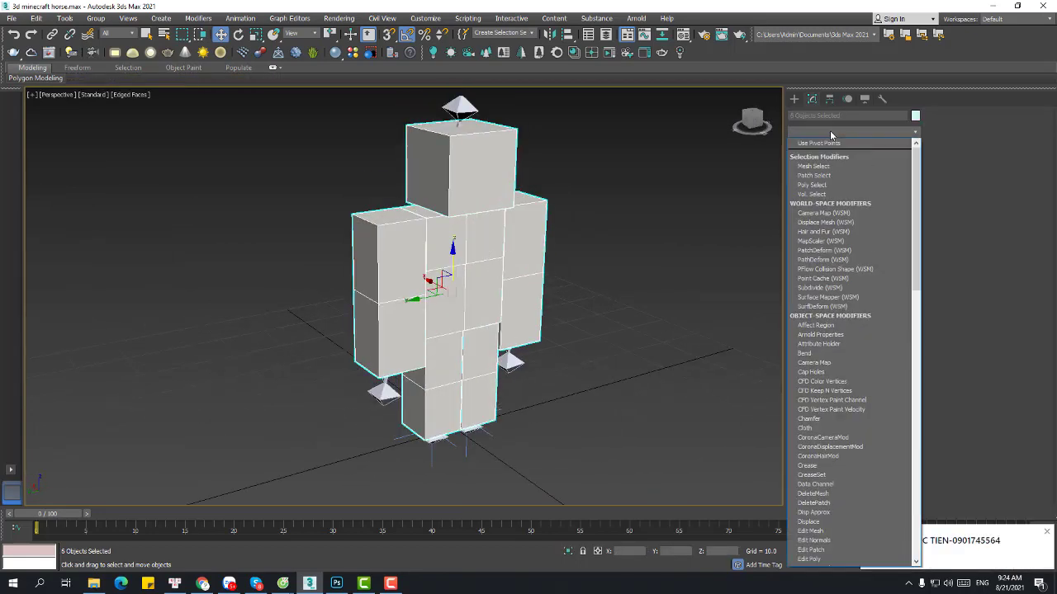
scroll(830, 130, "down", 20)
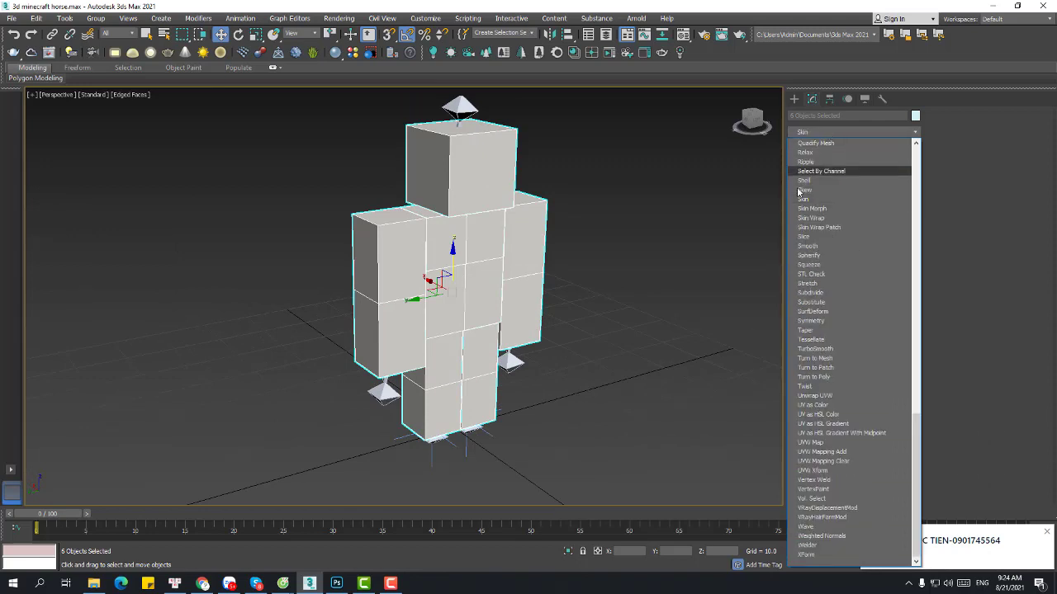
left_click(805, 199)
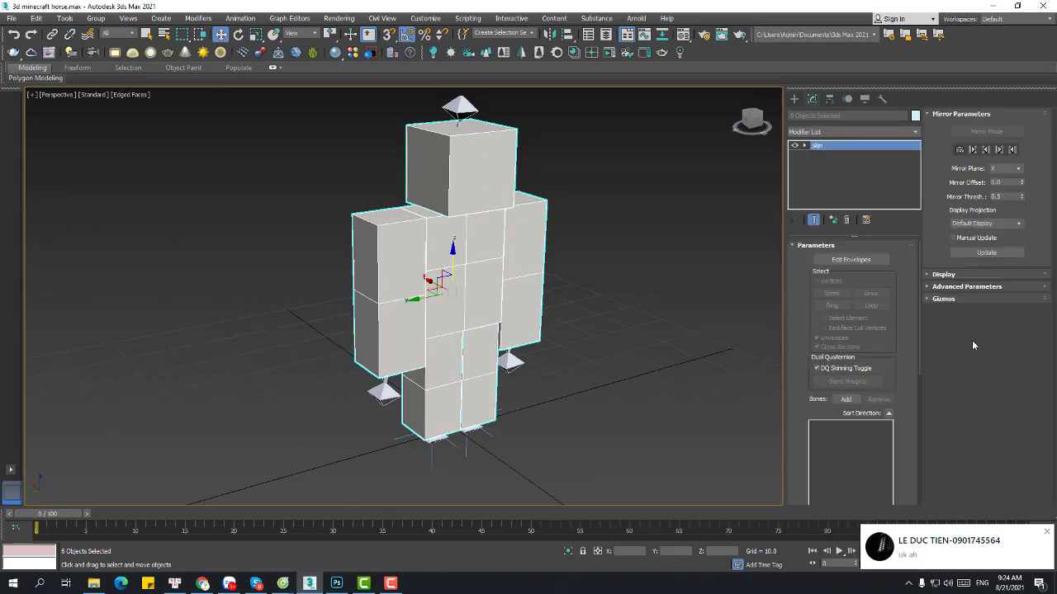
left_click(1047, 535)
Step: Hide the blocky horse model so that only the rider and its bones are left in view
scroll(527, 291, "up", 3)
scroll(548, 282, "down", 5)
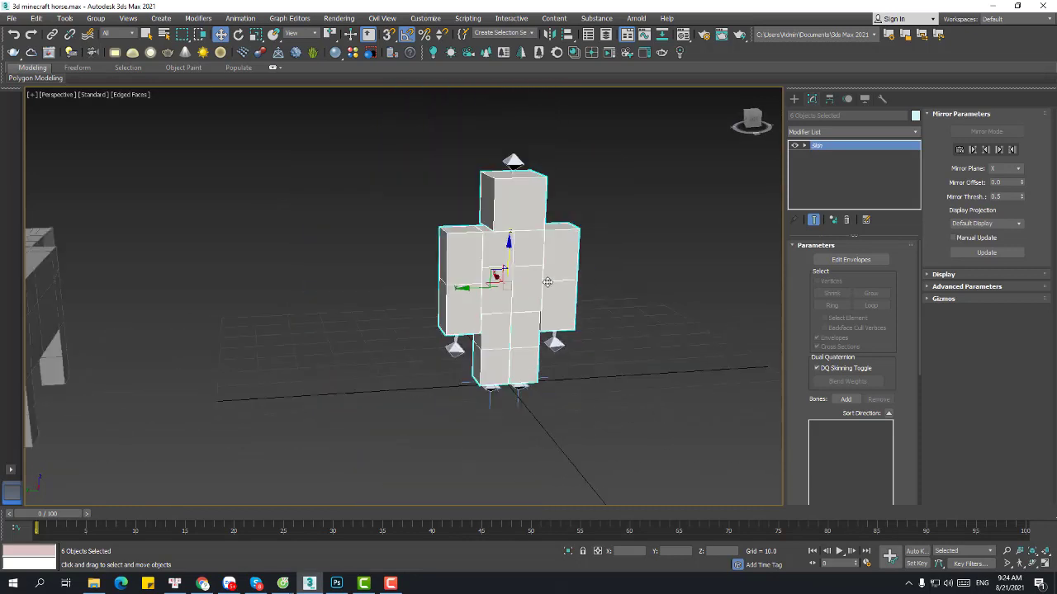
scroll(660, 327, "down", 5)
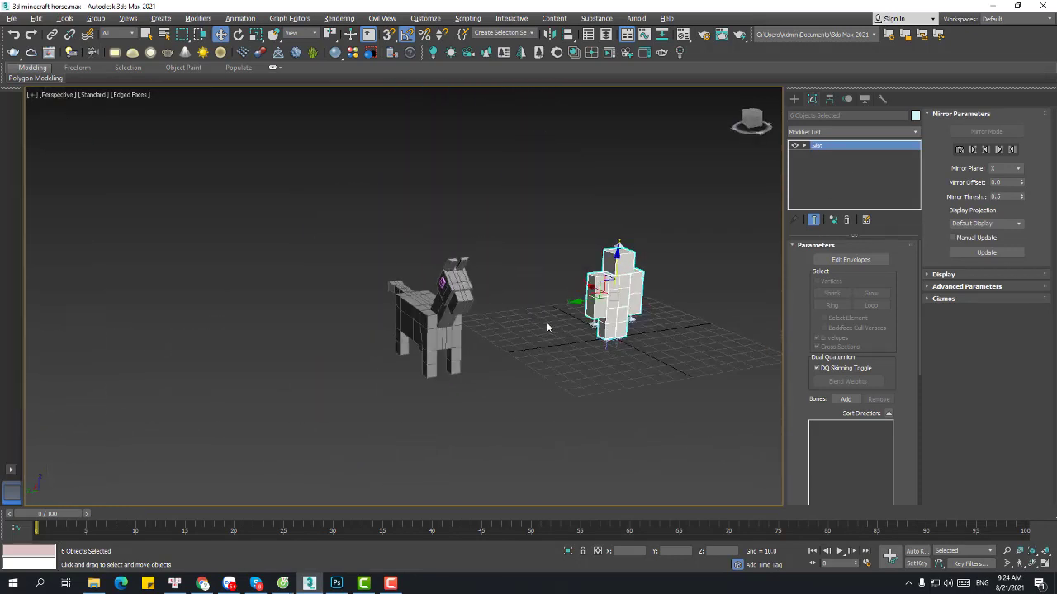
left_click_drag(300, 405, 299, 405)
right_click(484, 241)
left_click(520, 214)
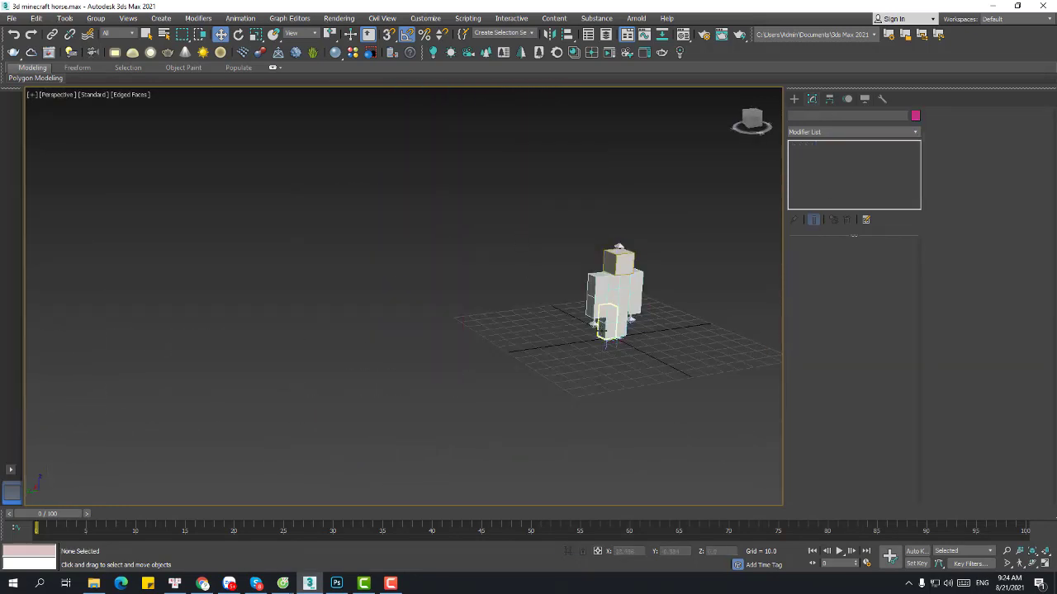
Step: Check the shared Skin modifier on the rider's torso, head, arm and leg boxes from several angles
scroll(633, 236, "up", 5)
left_click(633, 237)
scroll(532, 324, "down", 5)
middle_click_drag(533, 324, 517, 304, "alt")
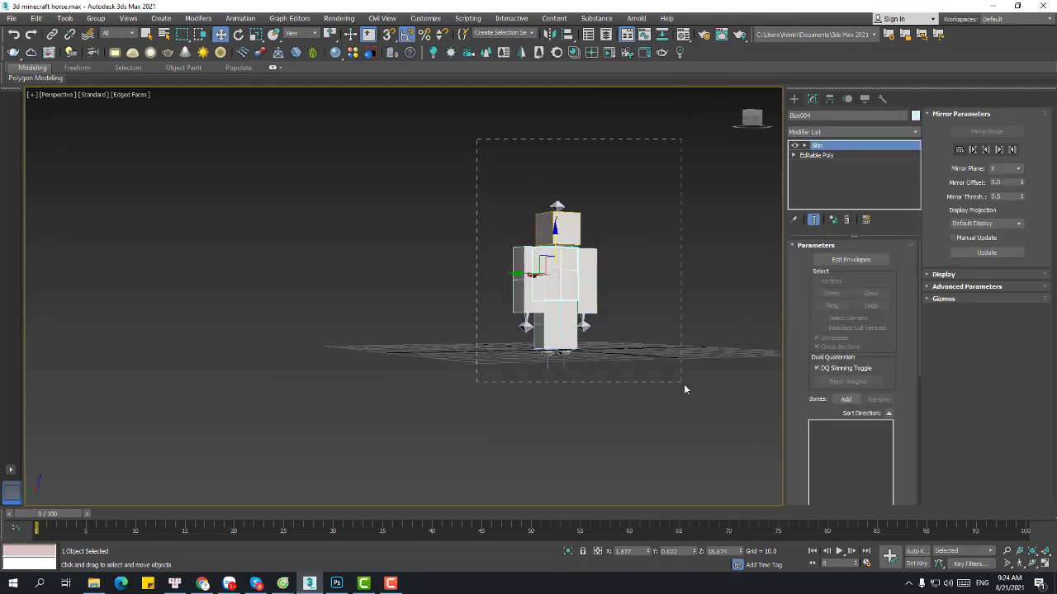
left_click_drag(683, 384, 683, 384)
scroll(582, 305, "up", 5)
left_click(653, 269)
left_click(589, 223)
scroll(609, 248, "down", 2)
middle_click_drag(611, 267, 527, 300, "alt")
left_click(495, 184, "ctrl")
left_click(546, 222, "ctrl")
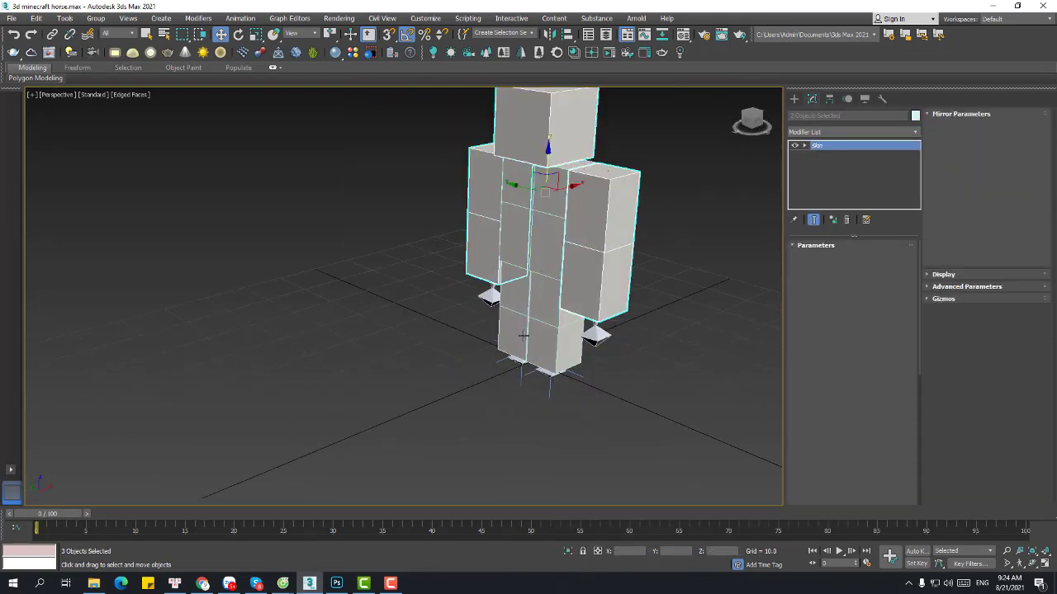
left_click(524, 336, "ctrl")
left_click(588, 333, "ctrl")
left_click(647, 332)
left_click(538, 321)
middle_click_drag(539, 321, 518, 348)
middle_click_drag(517, 349, 564, 345, "alt")
left_click(538, 141)
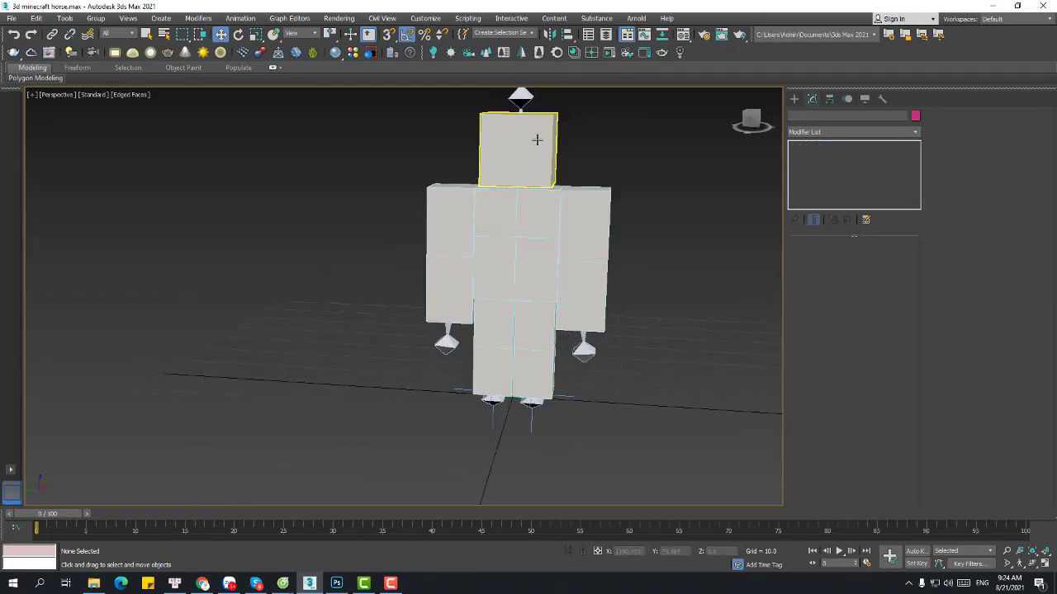
left_click(580, 257)
middle_click_drag(579, 256, 459, 231, "alt")
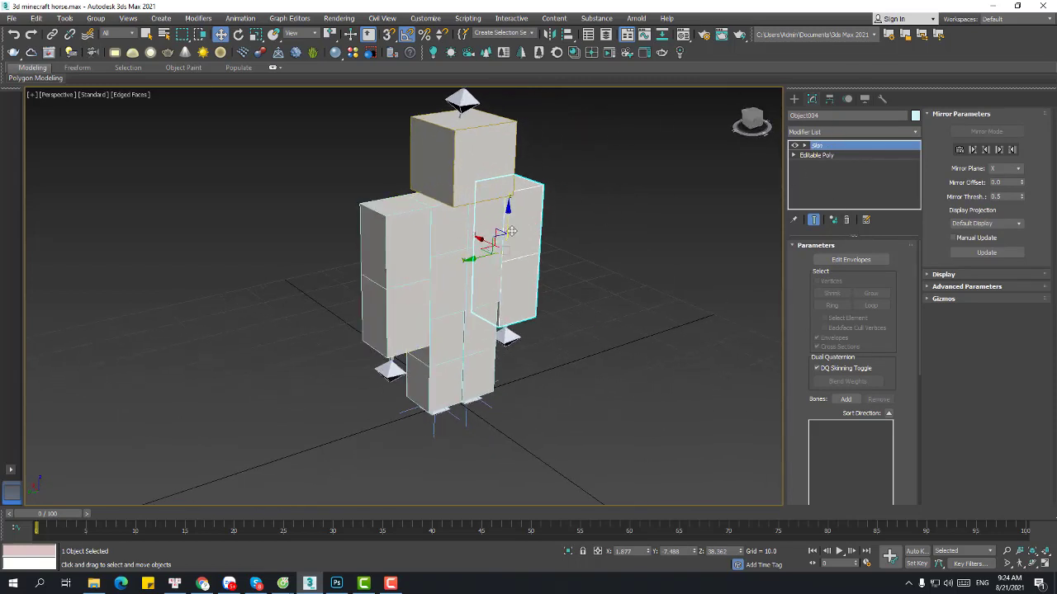
left_click(408, 236)
Step: Inspect the head box's Skin envelope level and the bone inside the head
left_click(507, 161)
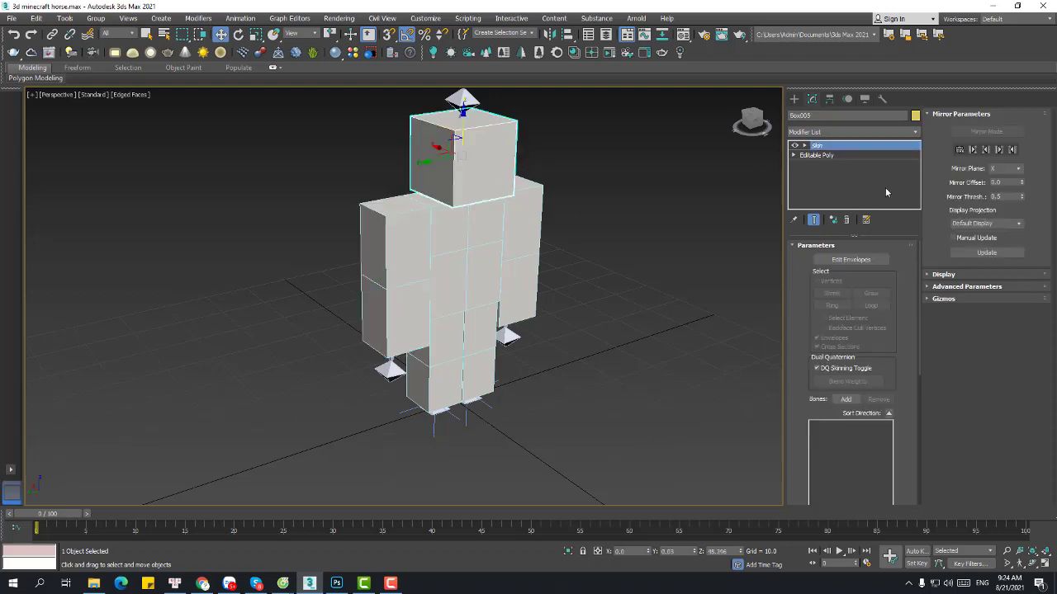
left_click(826, 155)
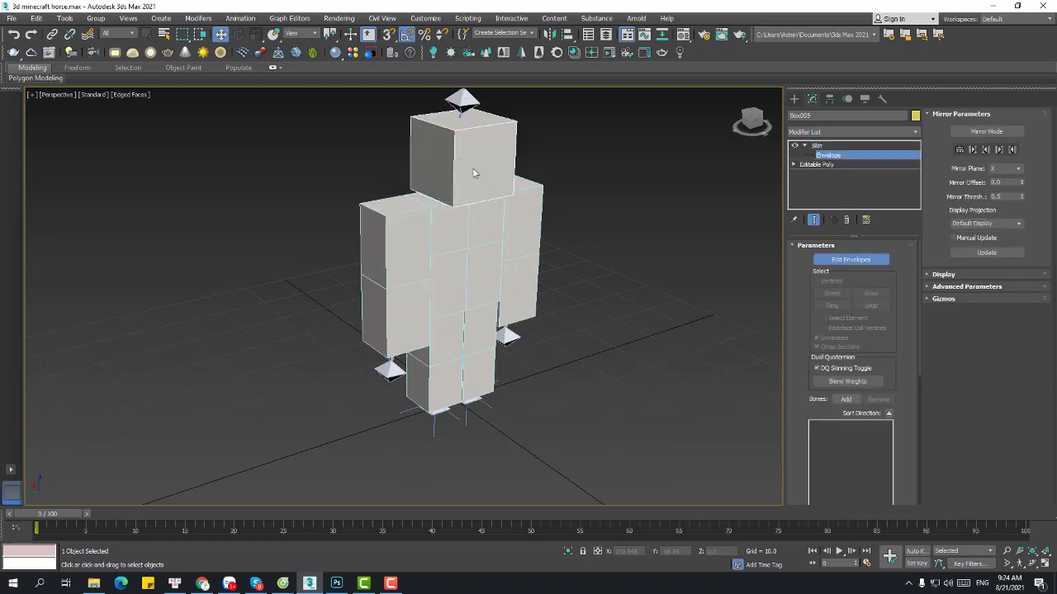
middle_click_drag(560, 203, 529, 206, "alt")
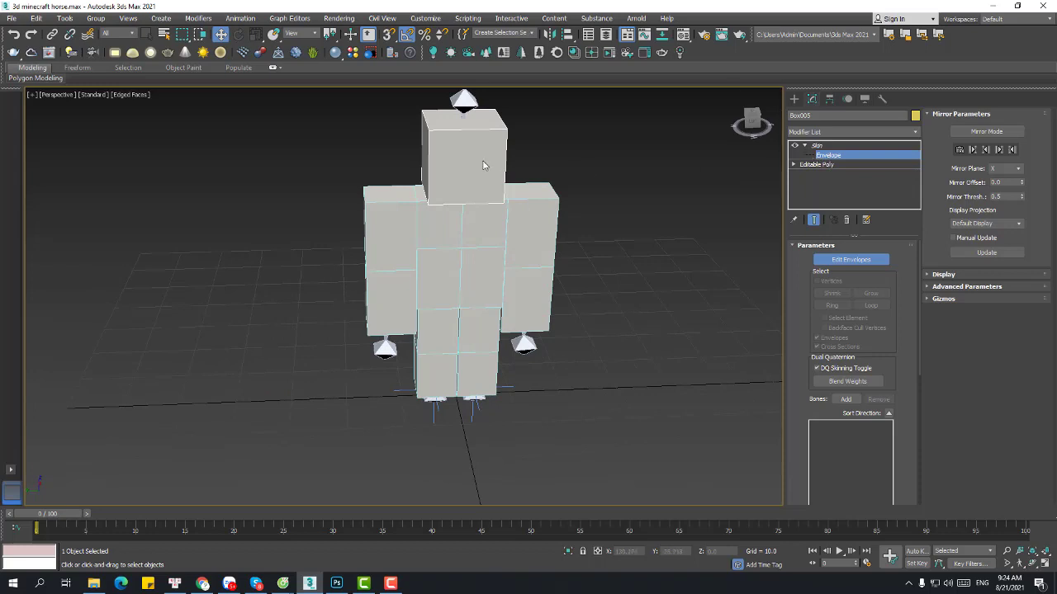
left_click(818, 146)
middle_click_drag(521, 279, 527, 270, "alt")
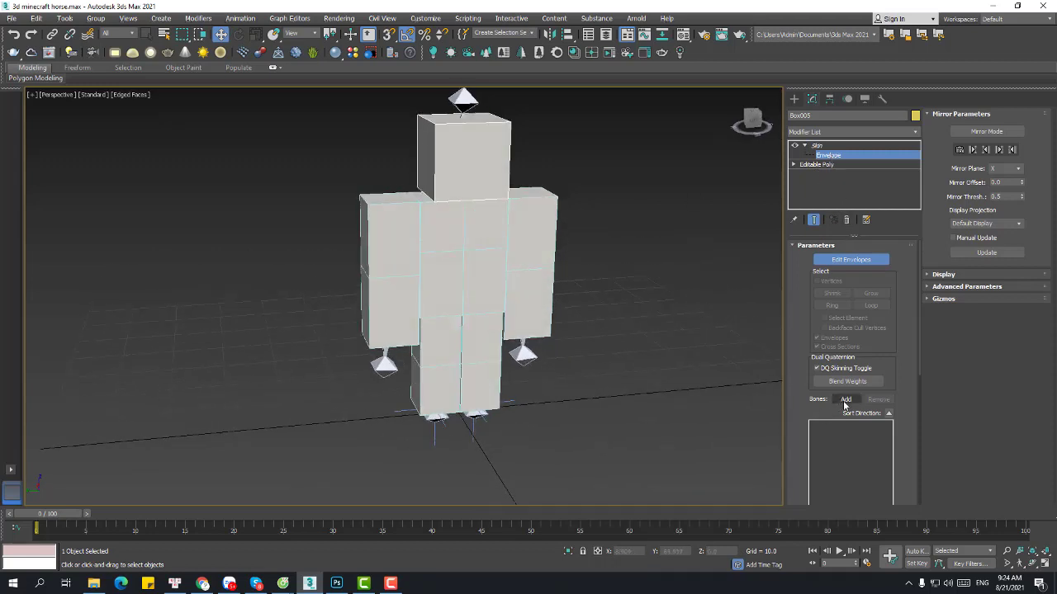
scroll(458, 119, "up", 5)
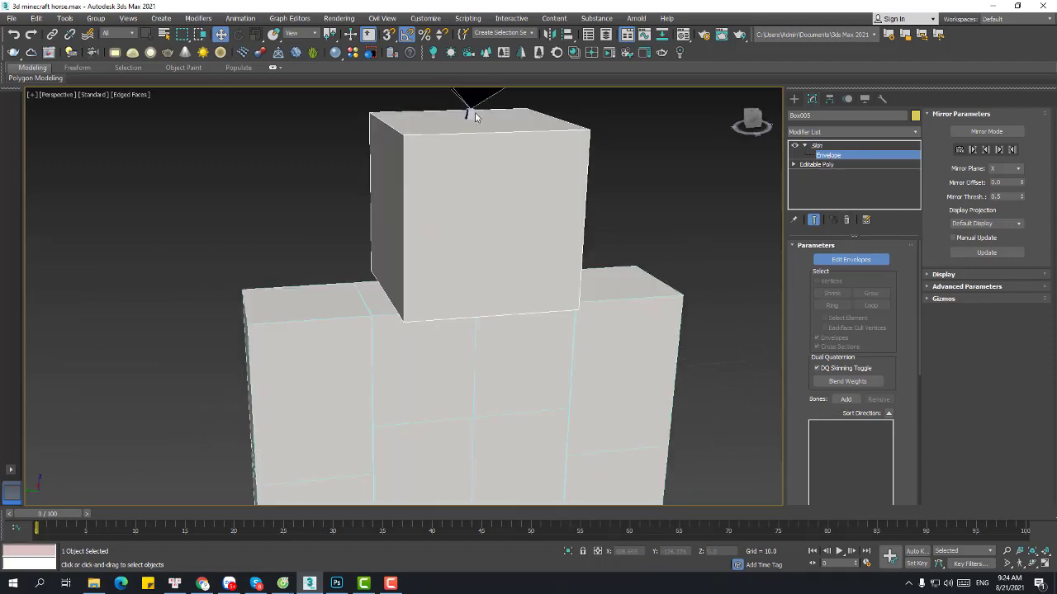
left_click(819, 147)
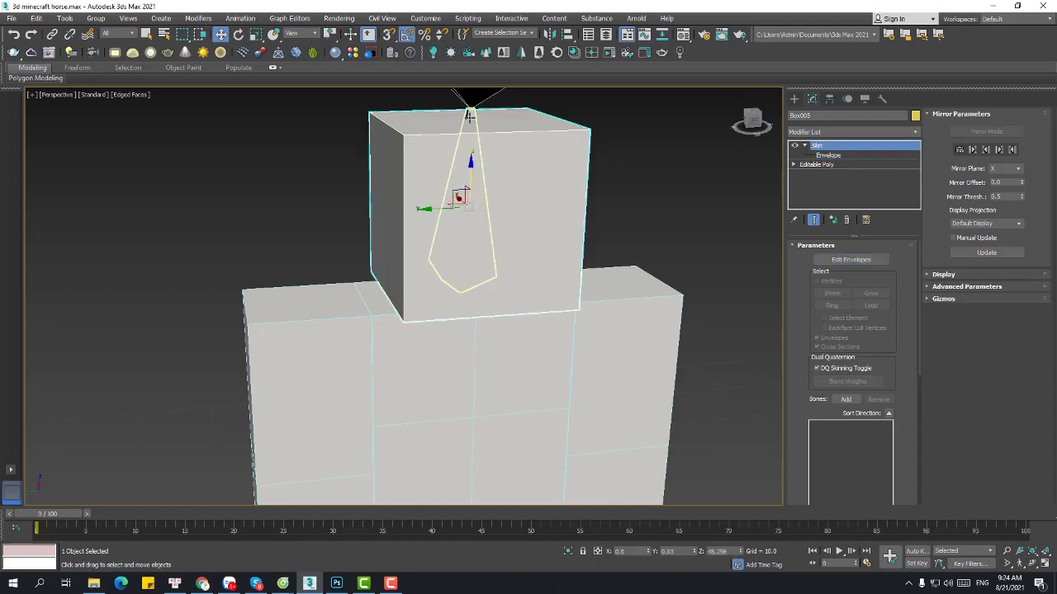
left_click(469, 114)
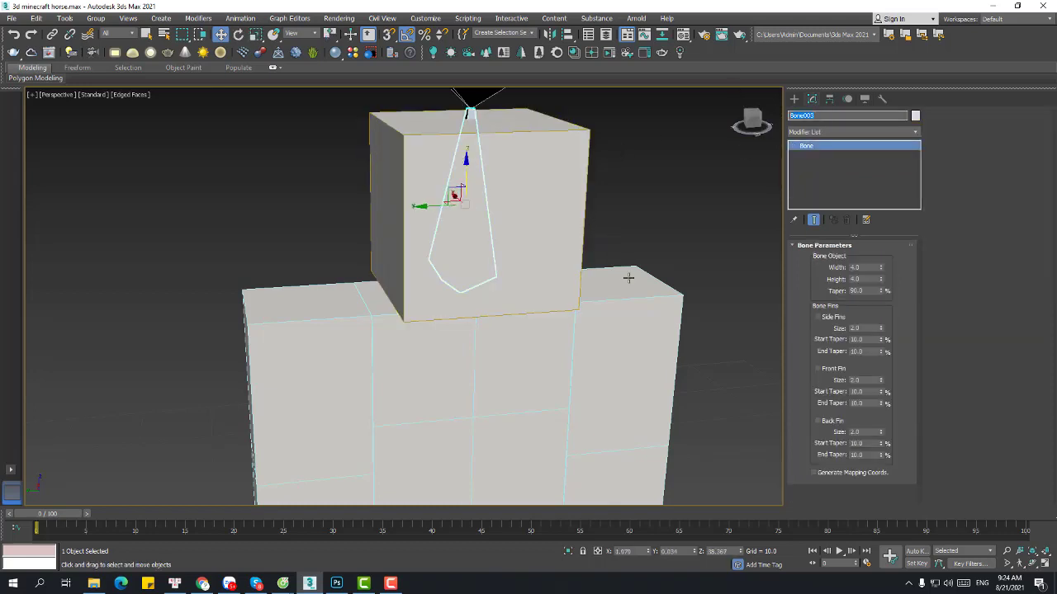
Step: Add Bone003 and Bone004 to the bone list of the head box's Skin modifier
left_click(514, 212)
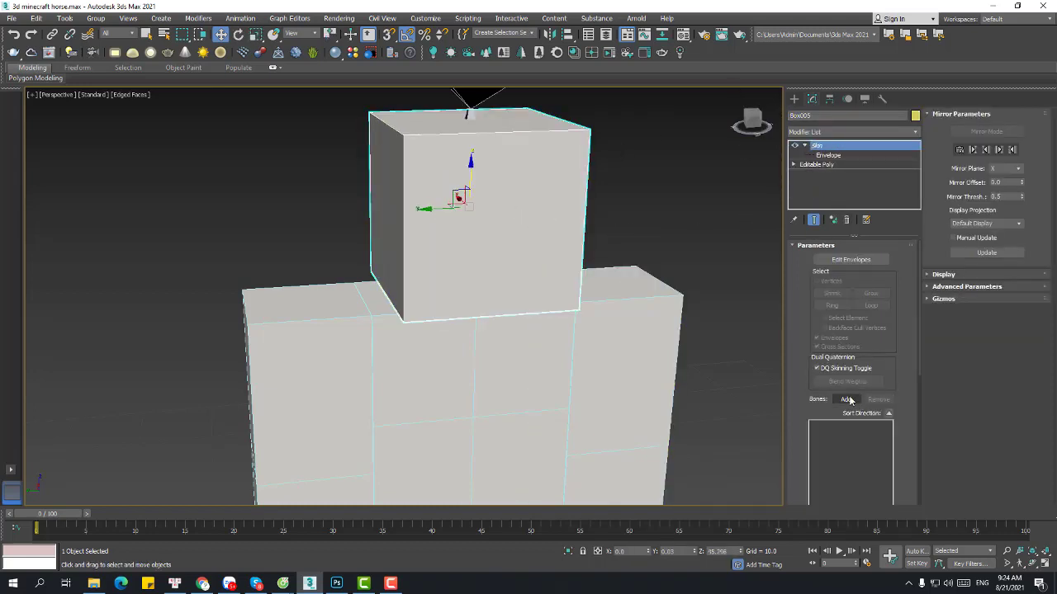
left_click(847, 399)
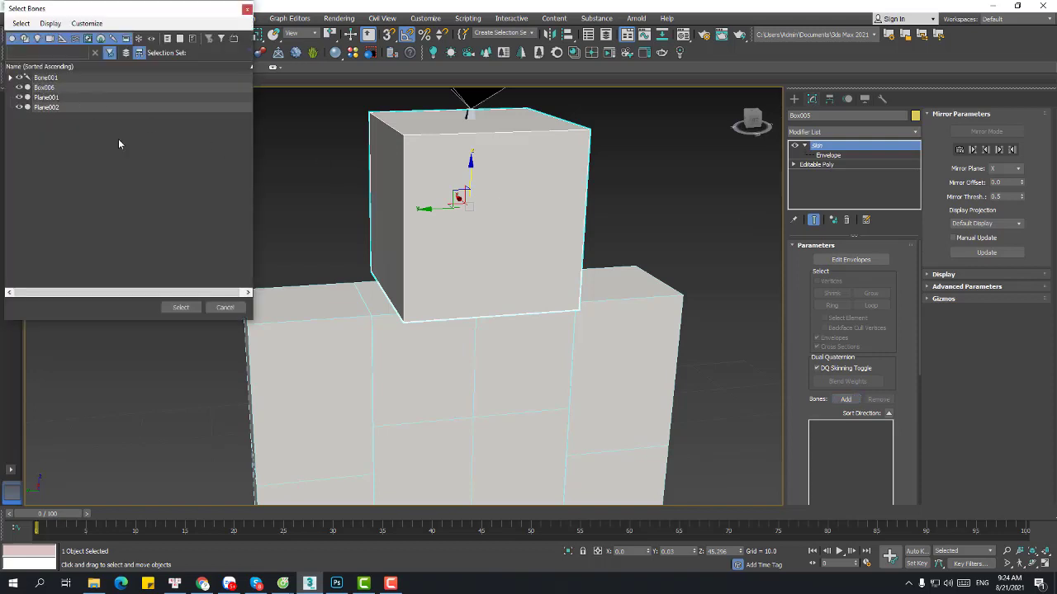
key("ctrl+a")
left_click(73, 99)
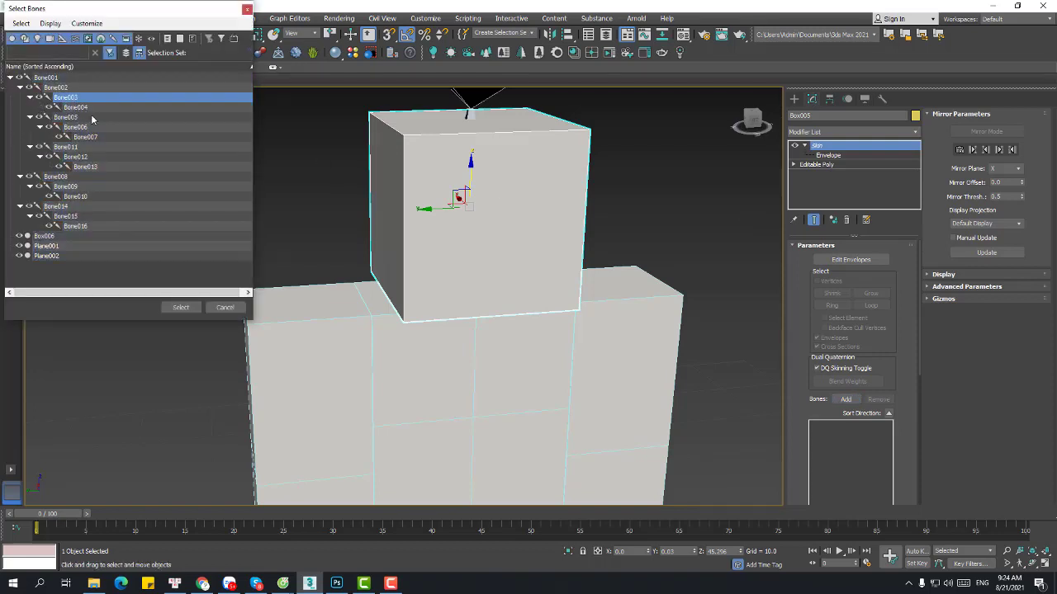
left_click(79, 108, "ctrl")
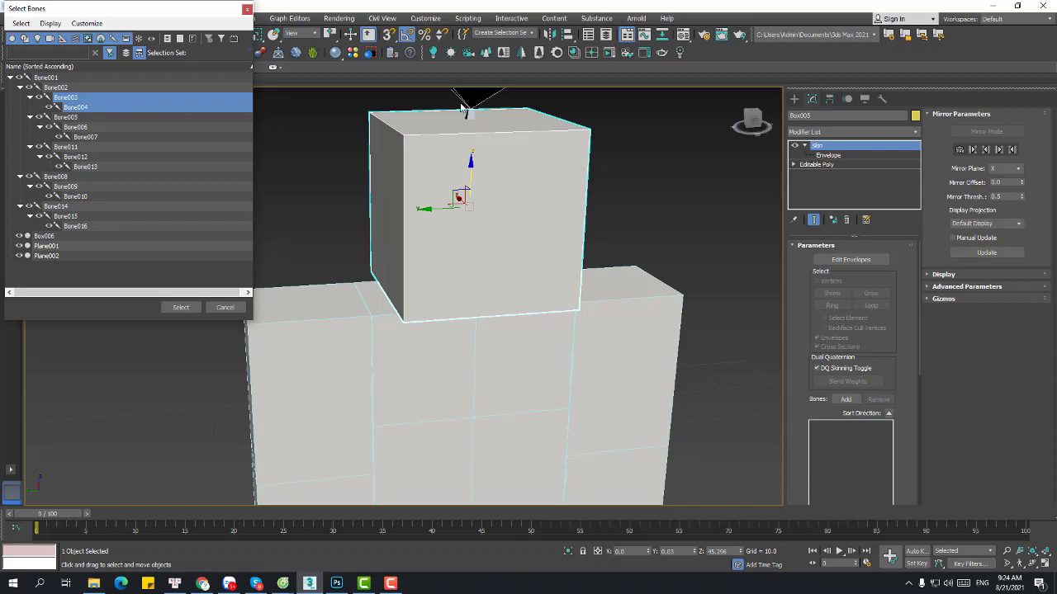
left_click(181, 307)
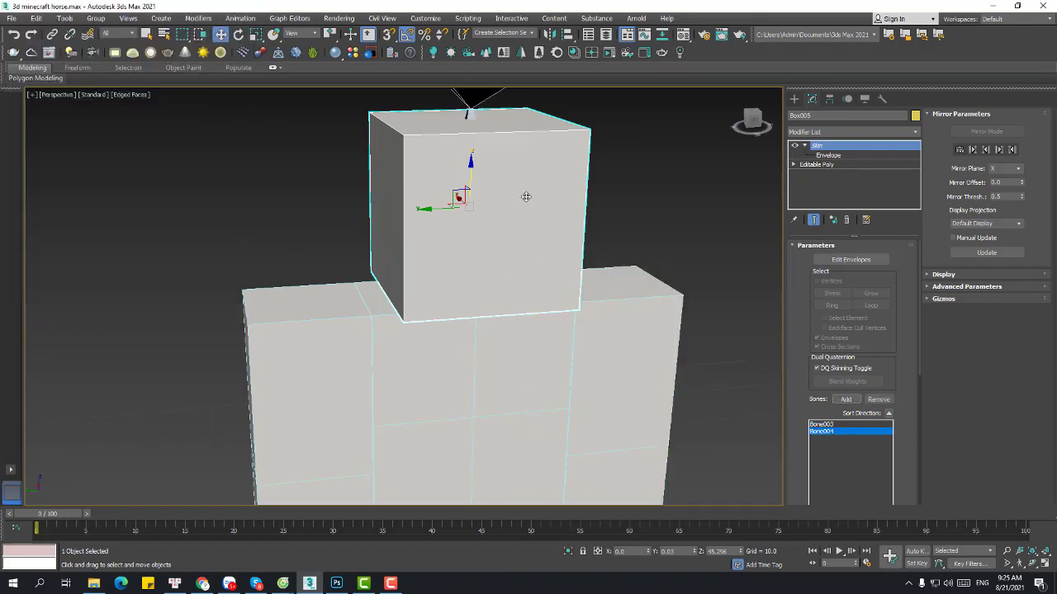
Step: Examine the Skin envelopes of Bone003 and Bone004 on the head box
left_click(828, 155)
scroll(472, 217, "down", 3)
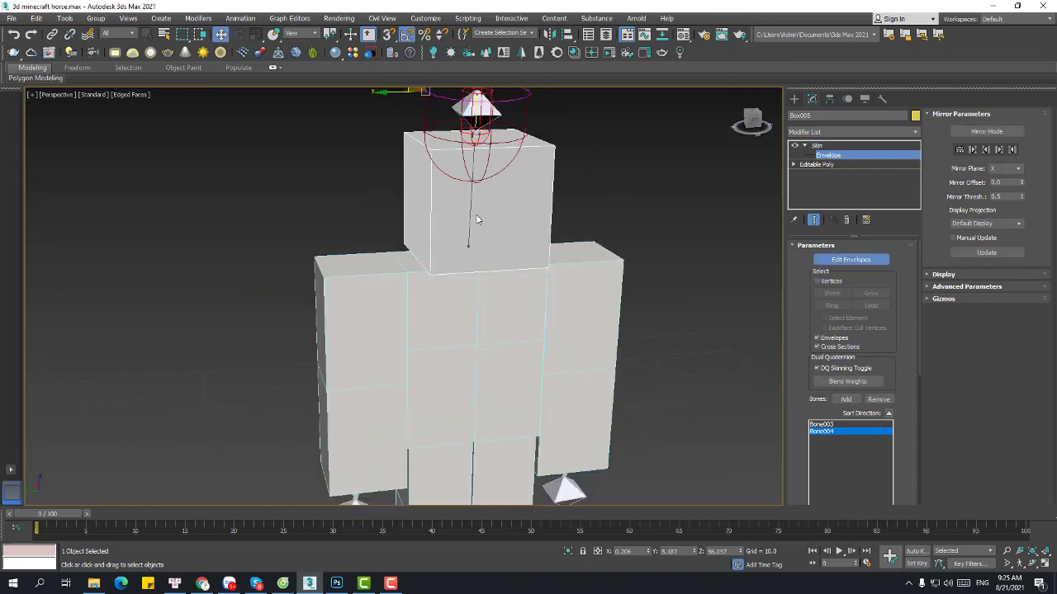
left_click(468, 215)
left_click(832, 146)
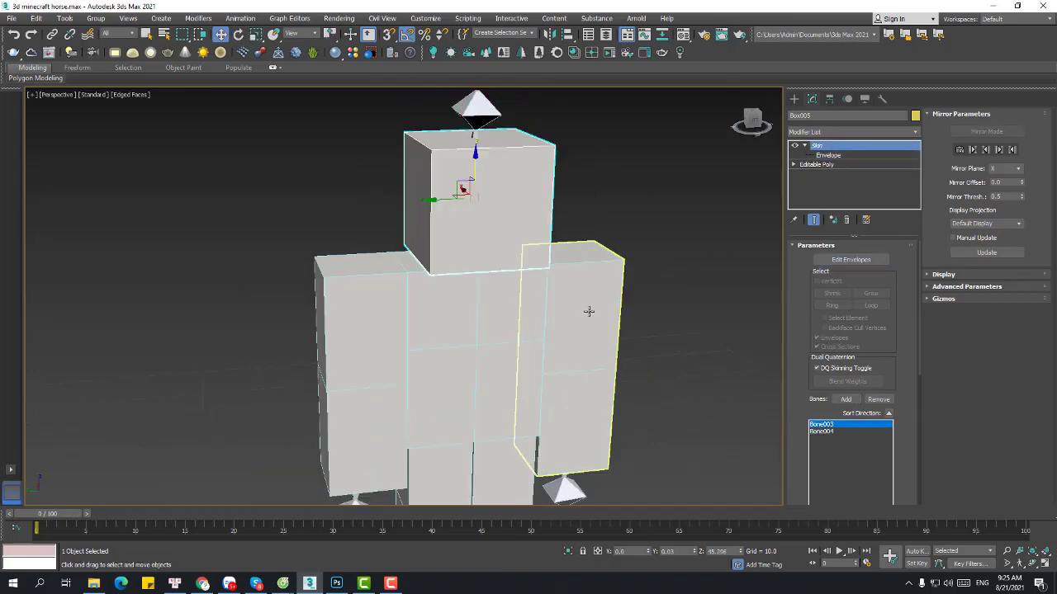
Step: Display the rider in wireframe and identify the upper and lower bones inside arm box Object004
scroll(647, 281, "down", 3)
key("F3")
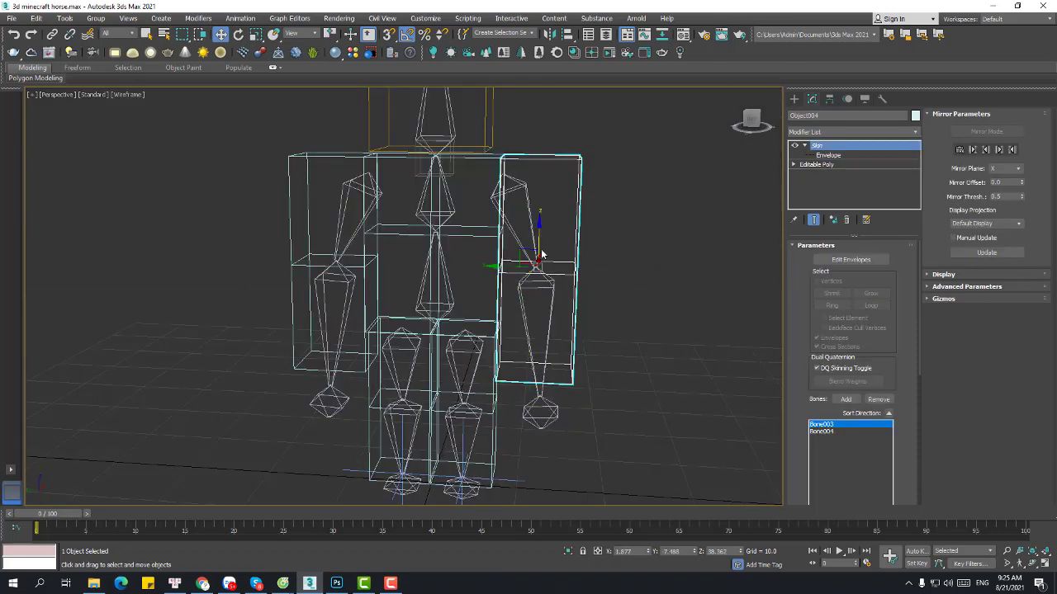
left_click(528, 232)
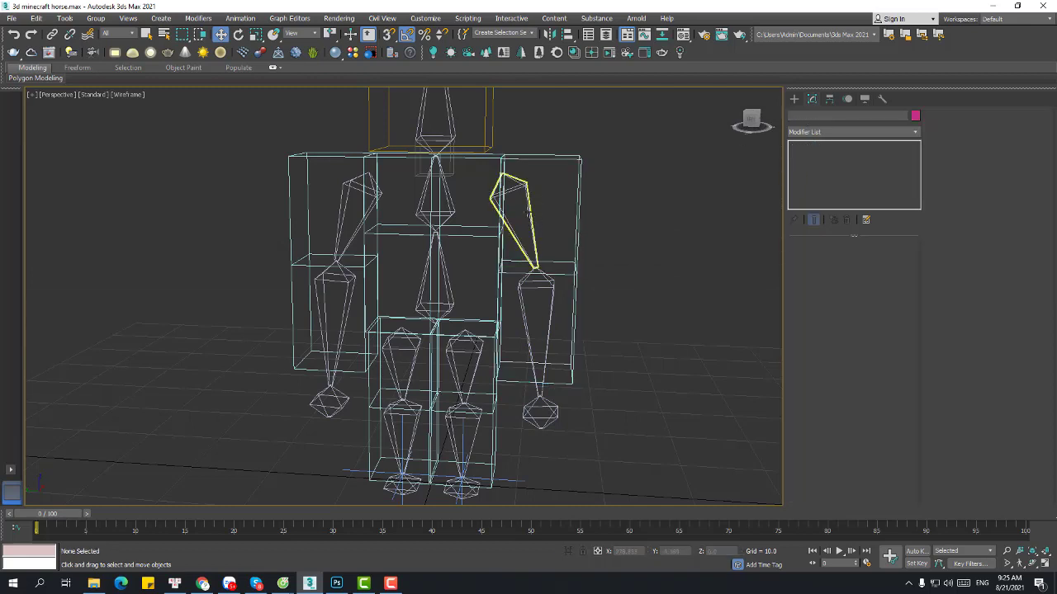
left_click(527, 211)
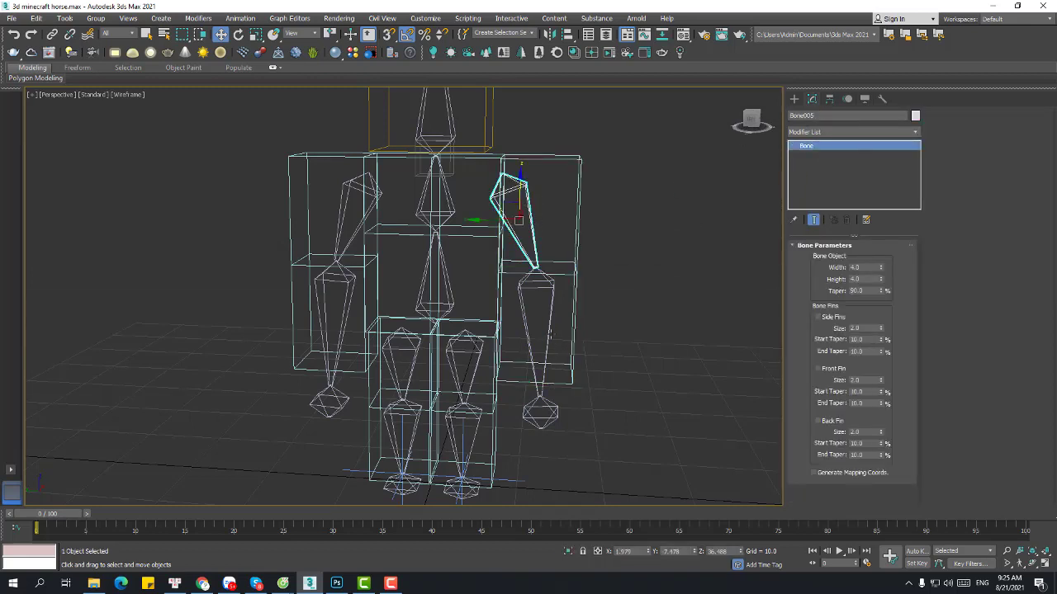
left_click(548, 330)
Step: Return to shaded display and replace the shared Skin modifier on arm box Object004 with a new Skin modifier
left_click(578, 200)
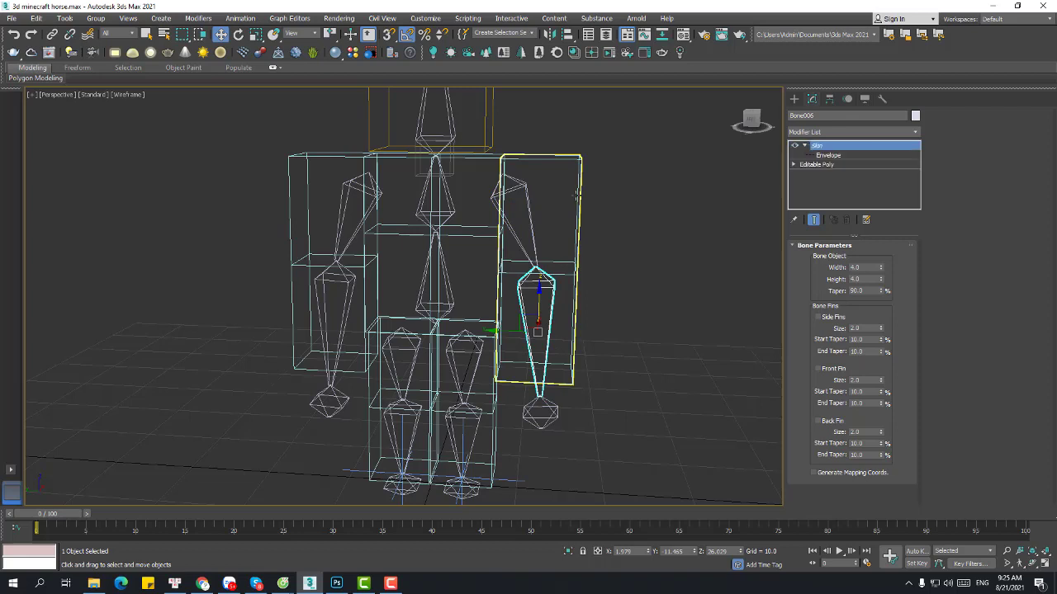
key("F3")
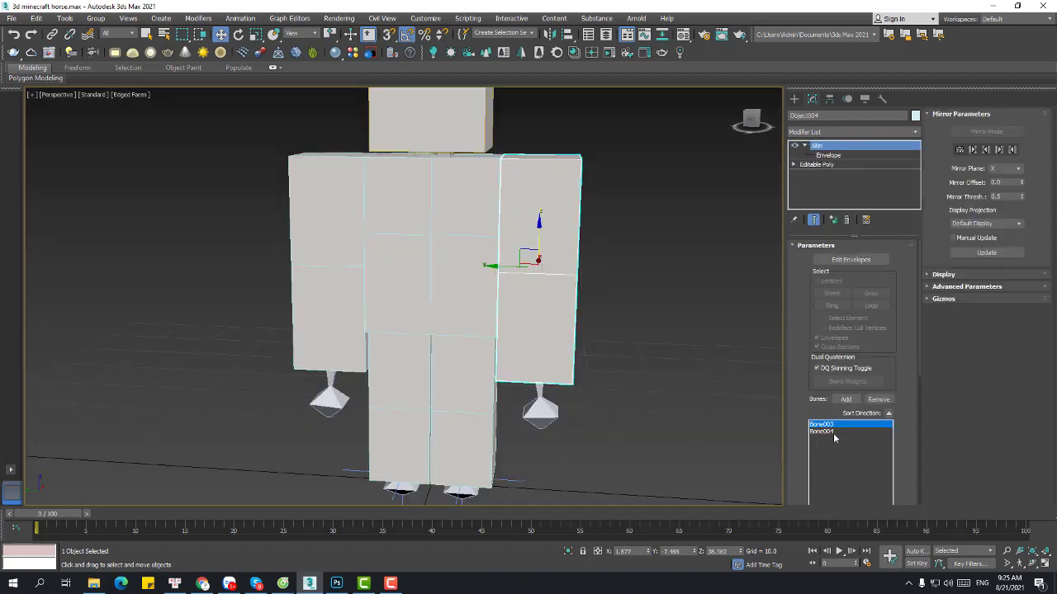
middle_click_drag(633, 339, 620, 317)
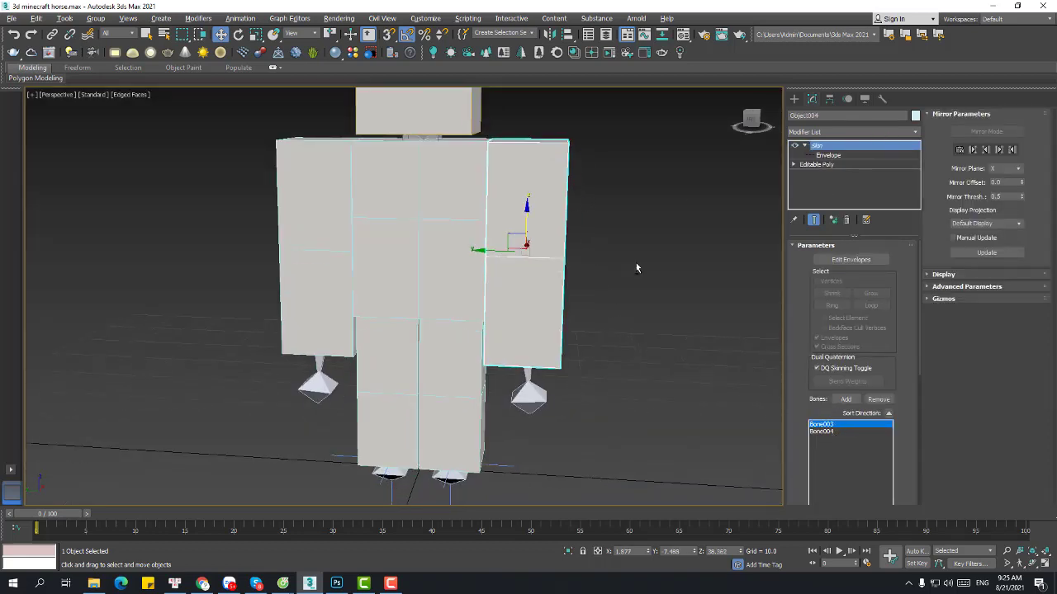
middle_click_drag(637, 268, 642, 274, "alt")
right_click(826, 149)
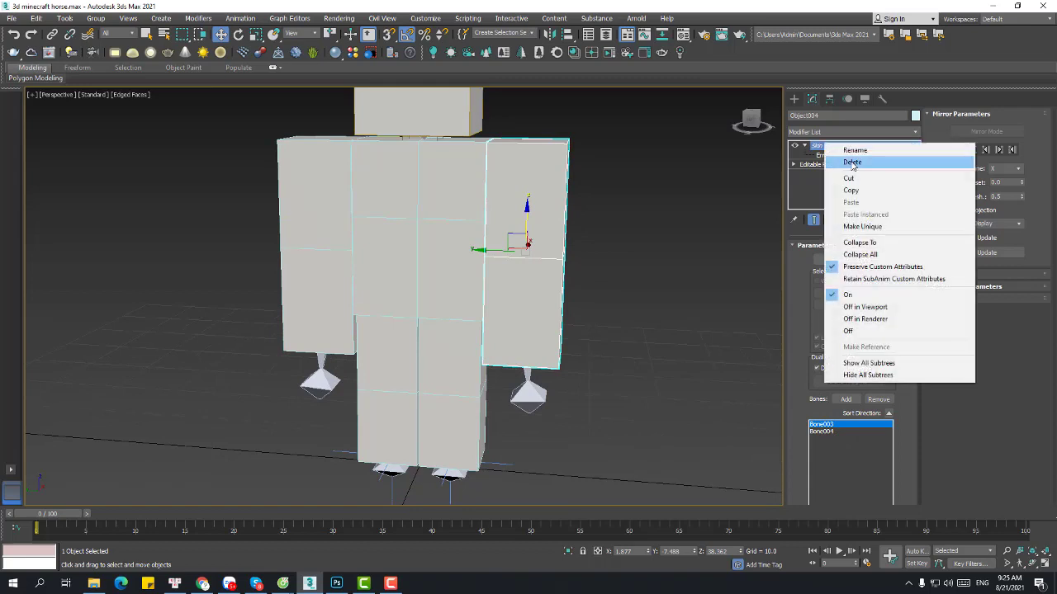
left_click(850, 161)
left_click(823, 132)
type("skin")
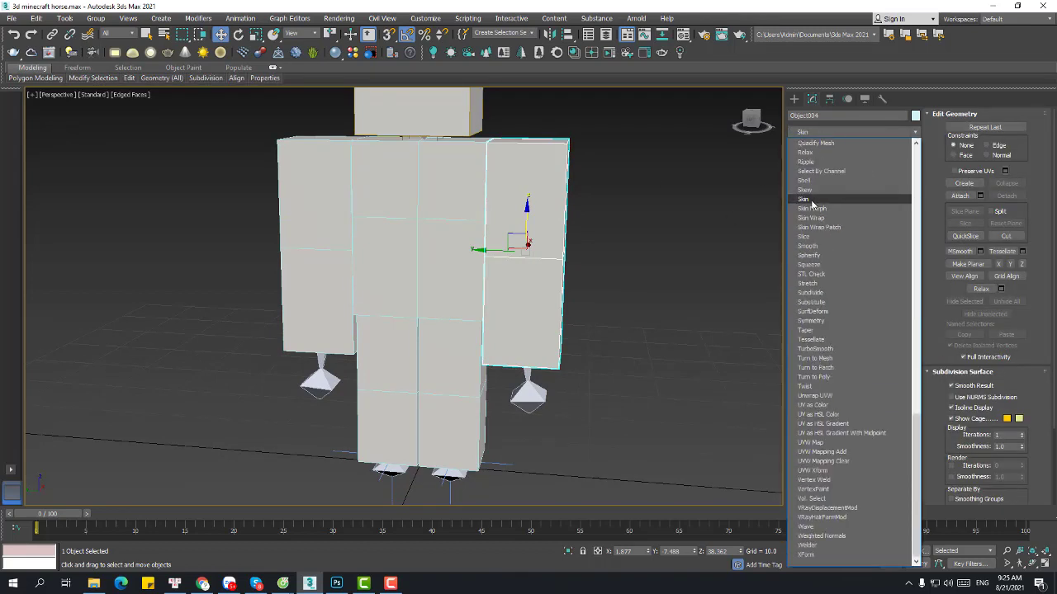
left_click(812, 202)
Step: Add Bone005, Bone006 and Bone007 to the bone list of arm box Object004's Skin modifier
left_click(846, 399)
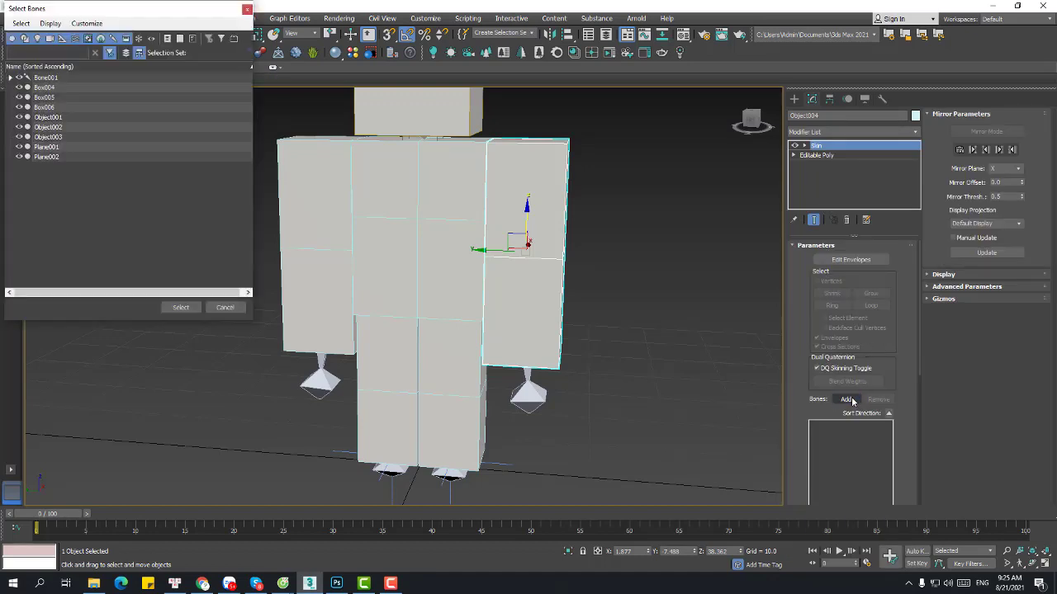
key("ctrl+a")
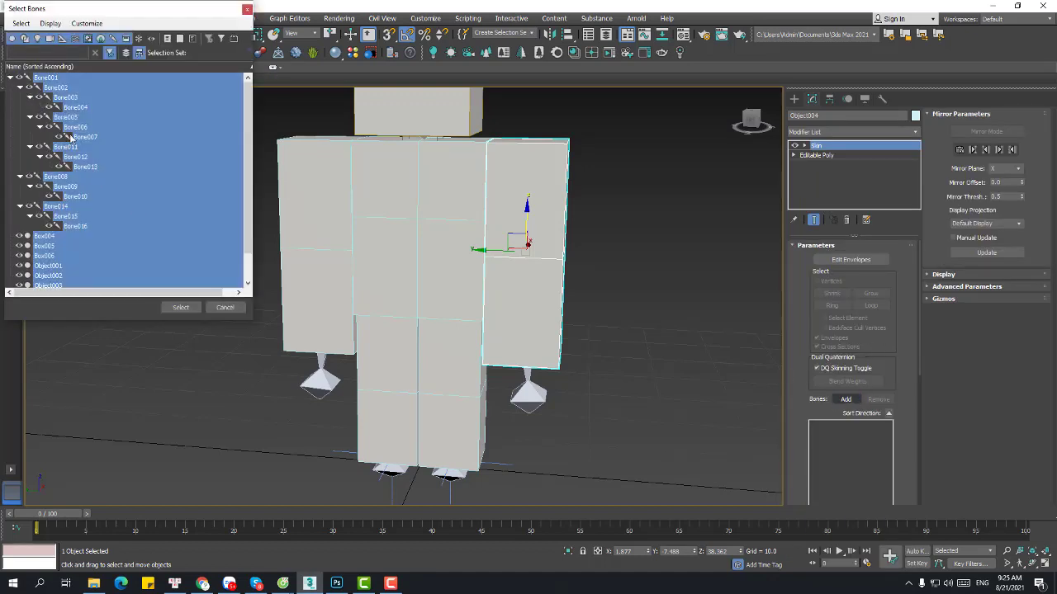
left_click(73, 120)
left_click(83, 130, "ctrl")
left_click(84, 139, "ctrl")
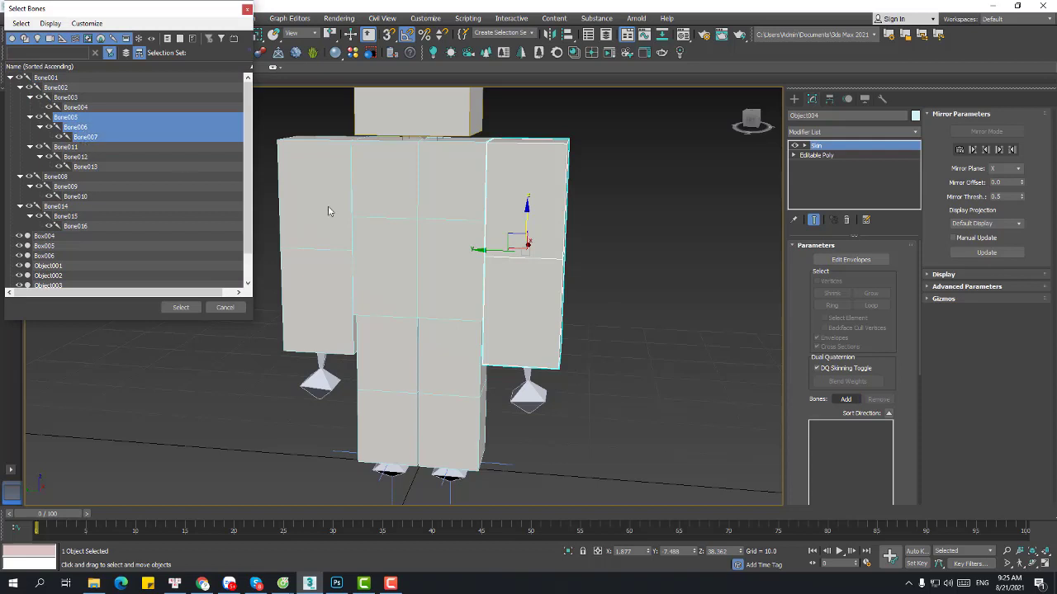
left_click(181, 308)
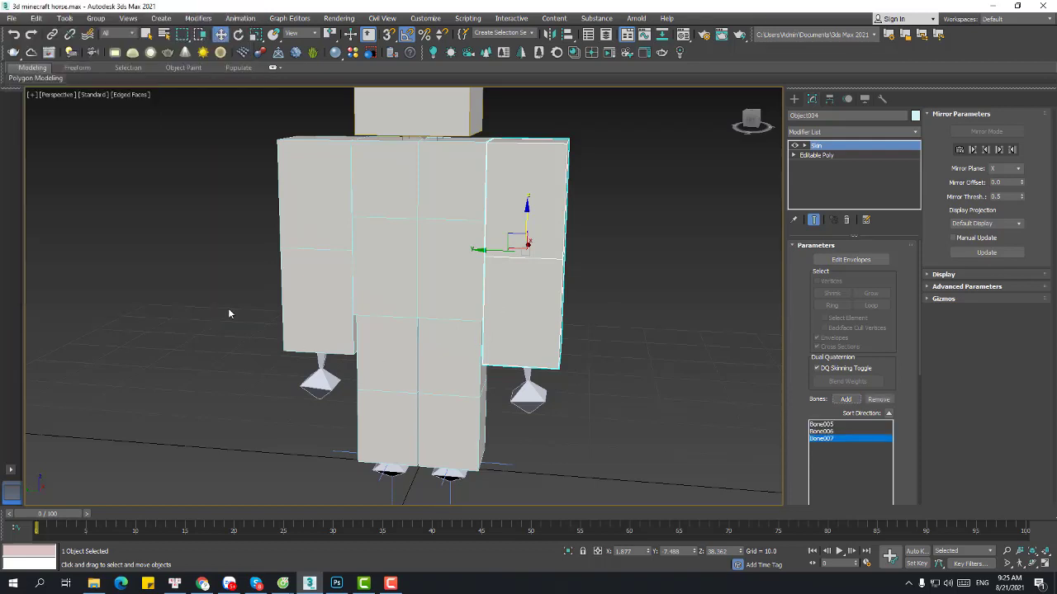
Step: Examine the influence of the upper-arm bone's envelope on arm box Object004
left_click(804, 146)
left_click(828, 155)
left_click(512, 219)
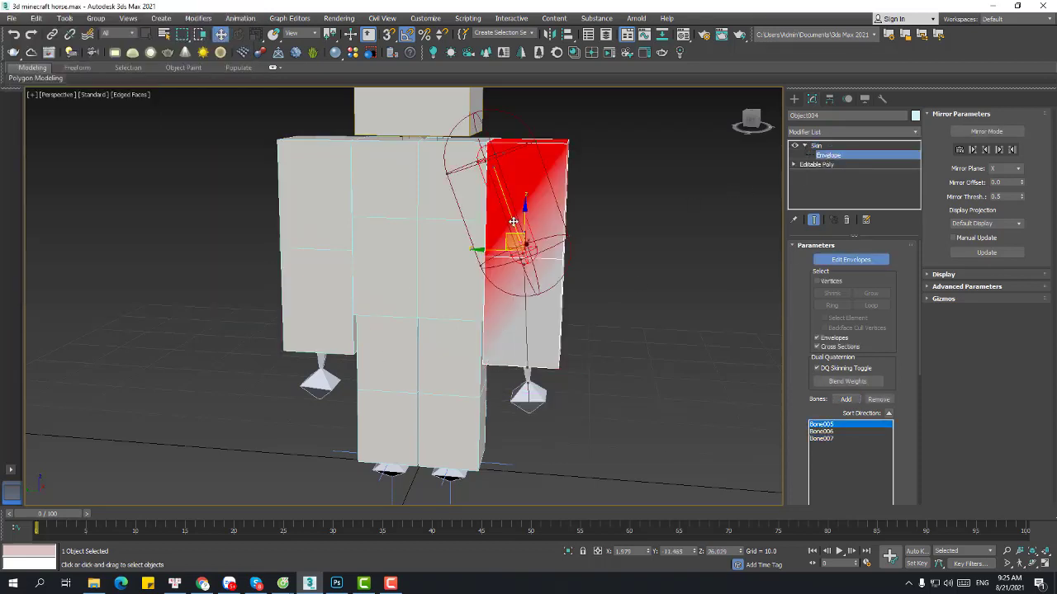
left_click(838, 146)
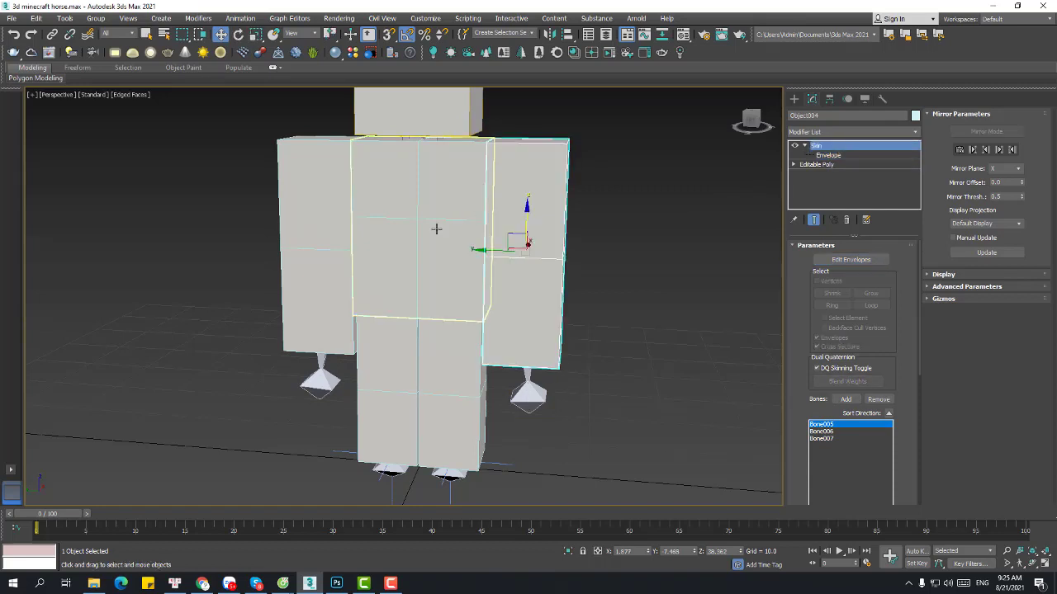
Step: Delete the shared Skin modifier from the torso box and from the other arm box, Object003
right_click(852, 146)
left_click(357, 174)
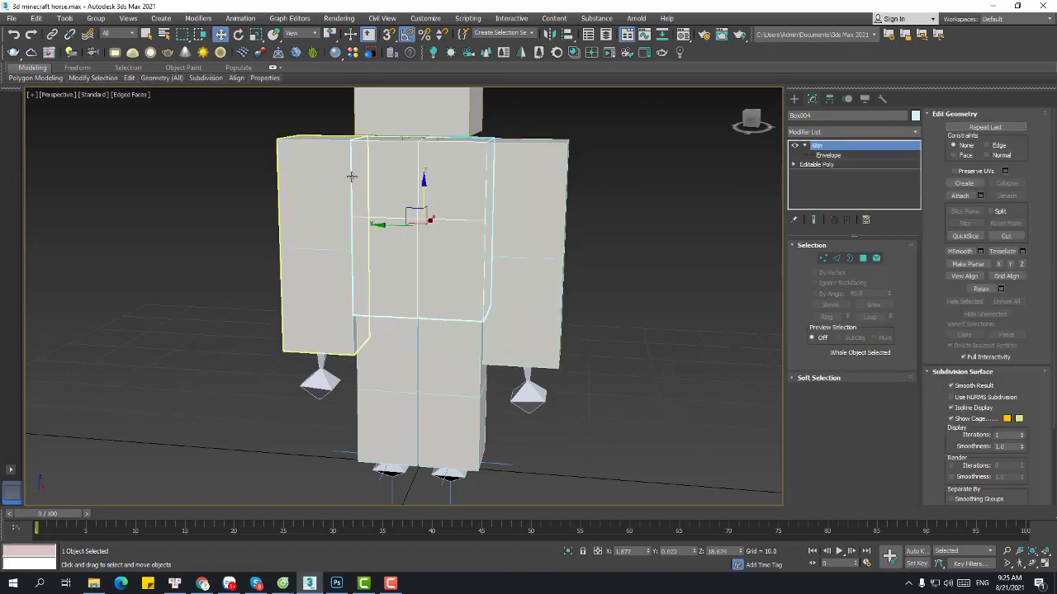
left_click(352, 175)
right_click(834, 146)
left_click(858, 167)
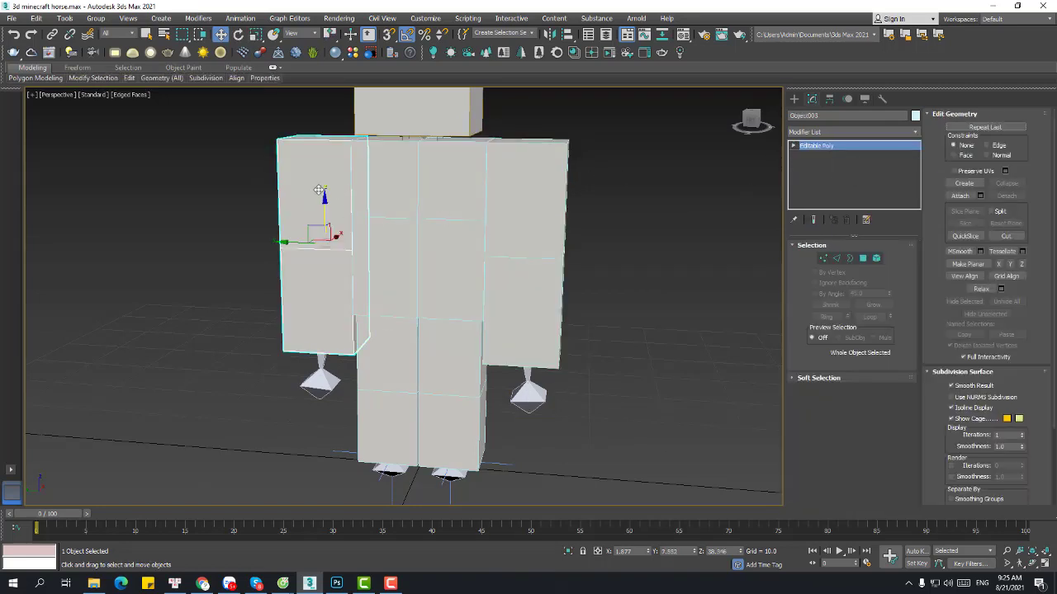
middle_click_drag(318, 191, 348, 193, "alt")
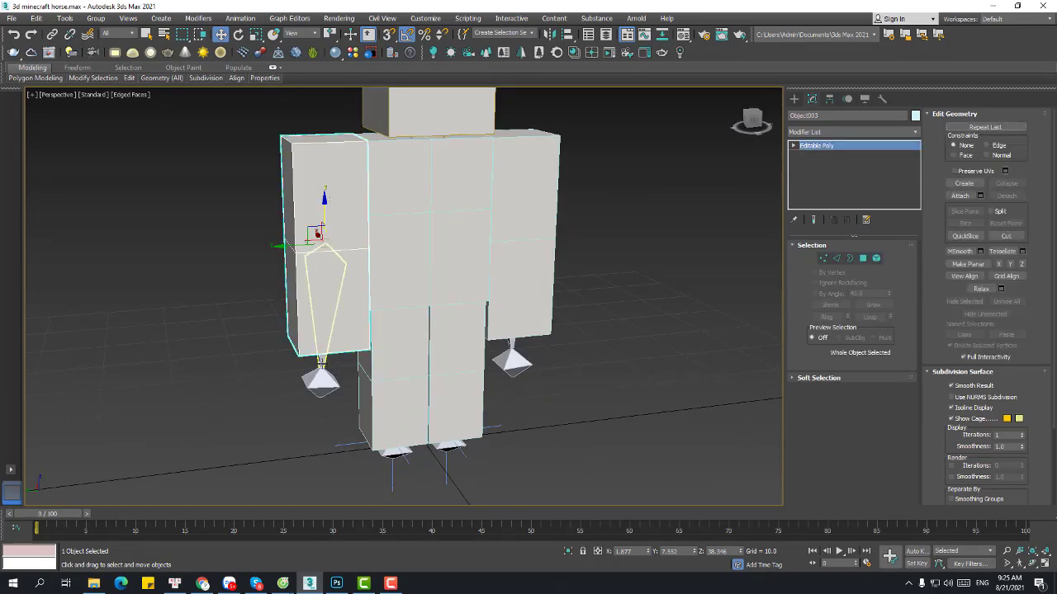
Step: Check the lower-arm bone inside arm box Object003 and apply a new Skin modifier to that box
left_click(328, 363)
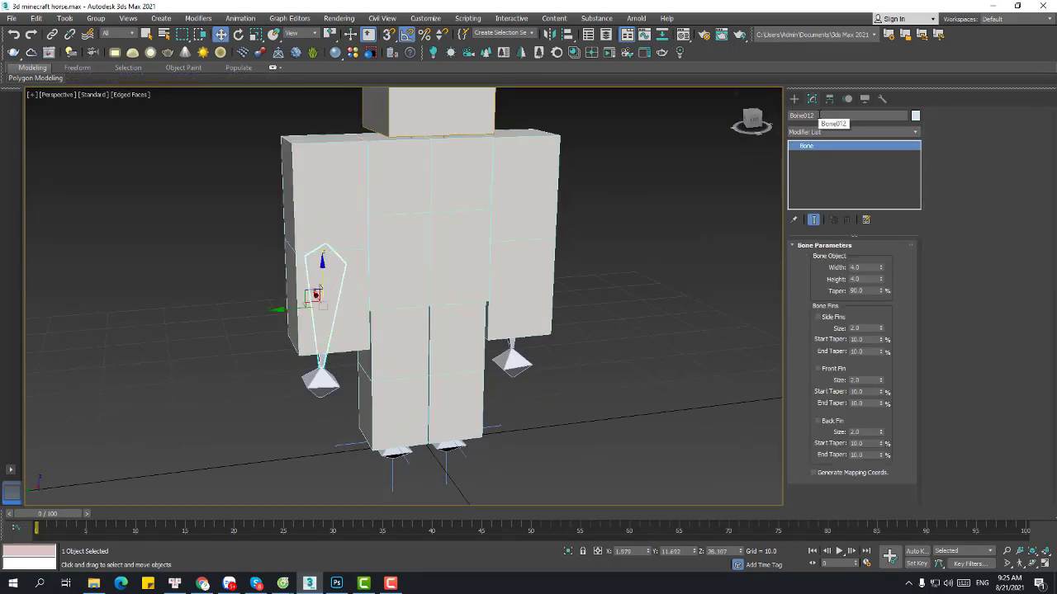
key("ctrl+z")
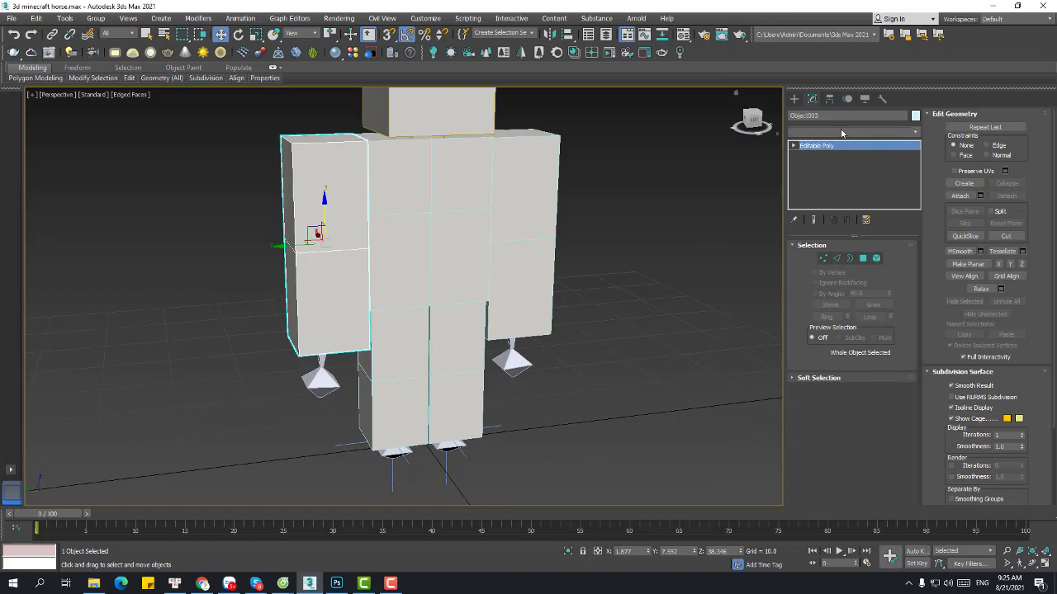
left_click(834, 132)
scroll(834, 132, "down", 10)
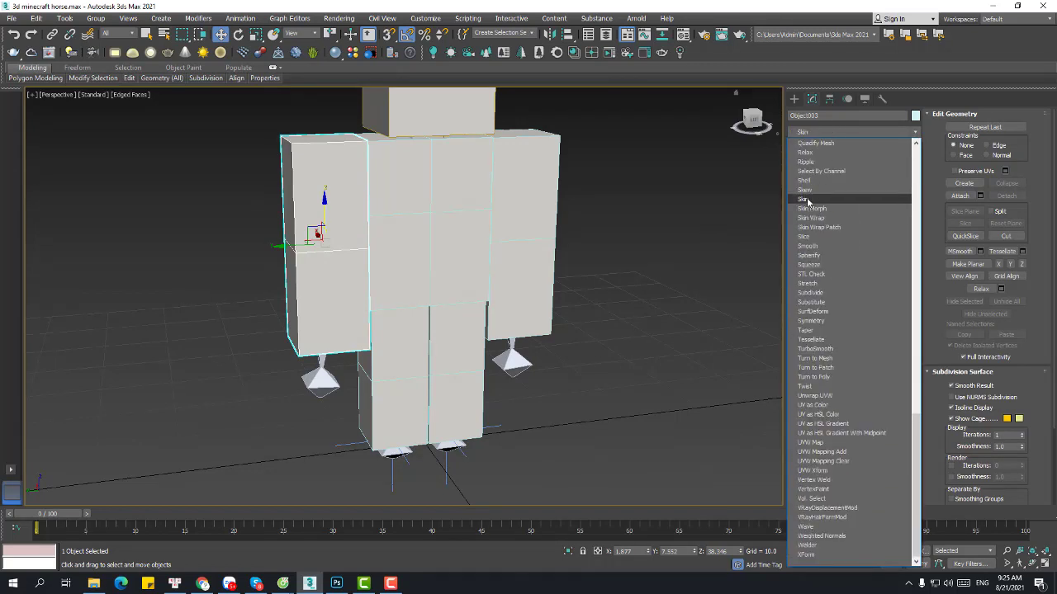
left_click(831, 217)
Step: Add Bone011, Bone012 and Bone013 to the bone list of arm box Object003's Skin modifier
left_click(845, 399)
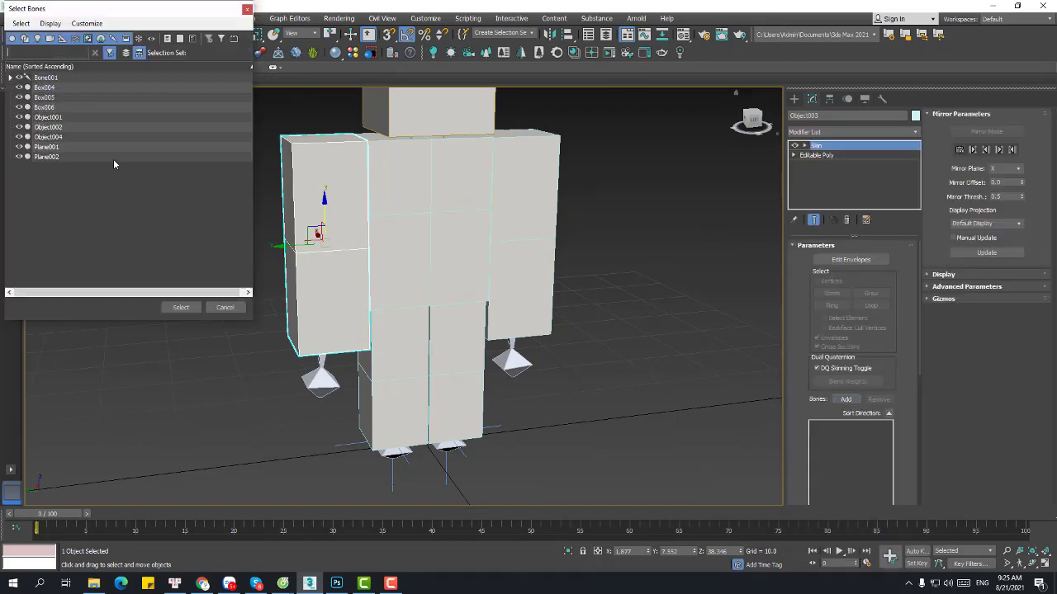
key("ctrl+a")
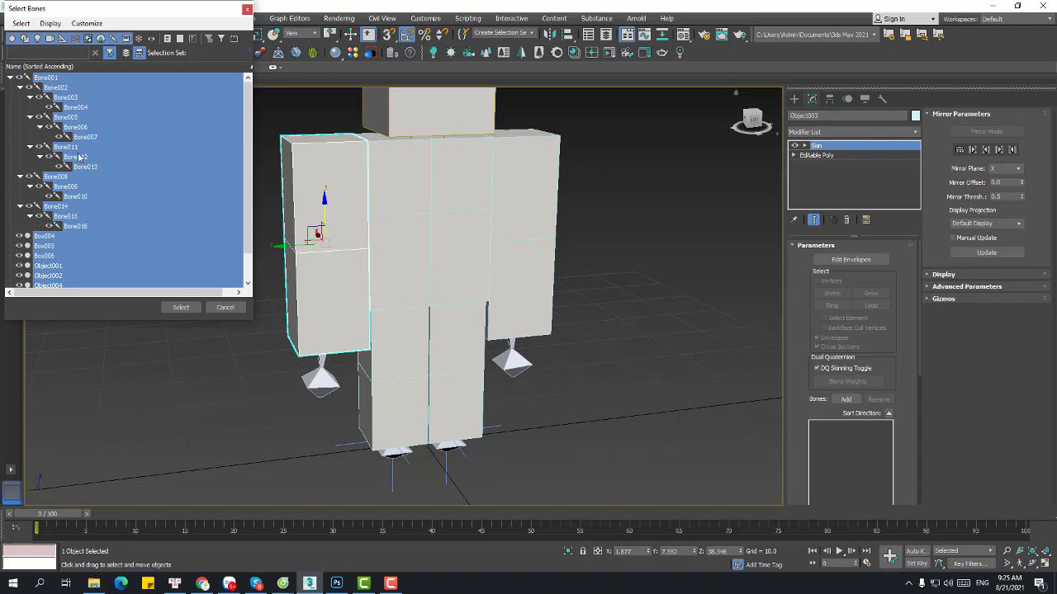
left_click(66, 147)
left_click(85, 166, "shift")
left_click(181, 307)
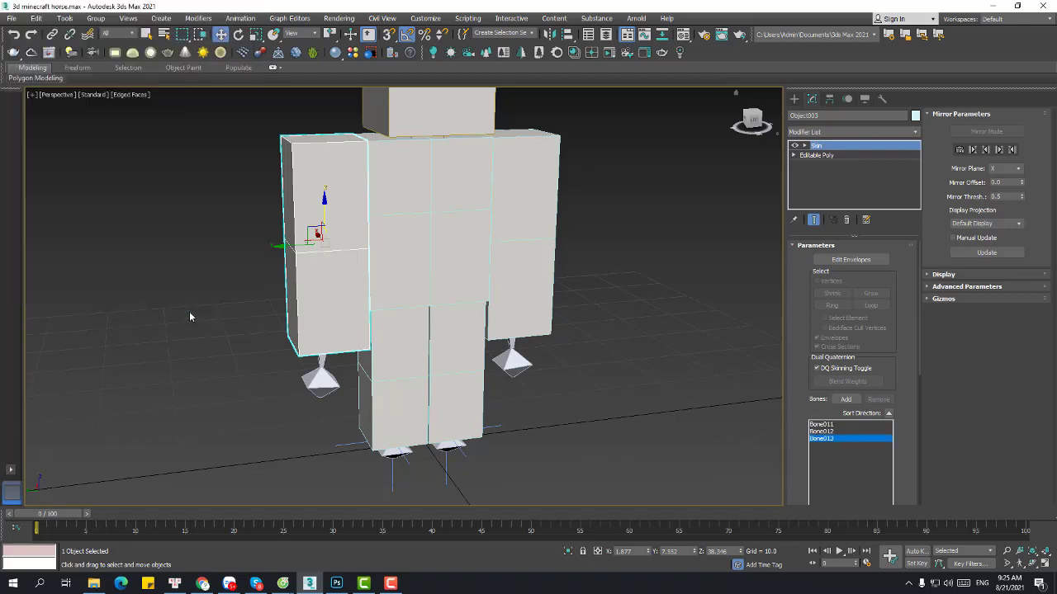
Step: Check the two spine bones inside torso box Box004 in wireframe and apply a new Skin modifier to the box
left_click(412, 186)
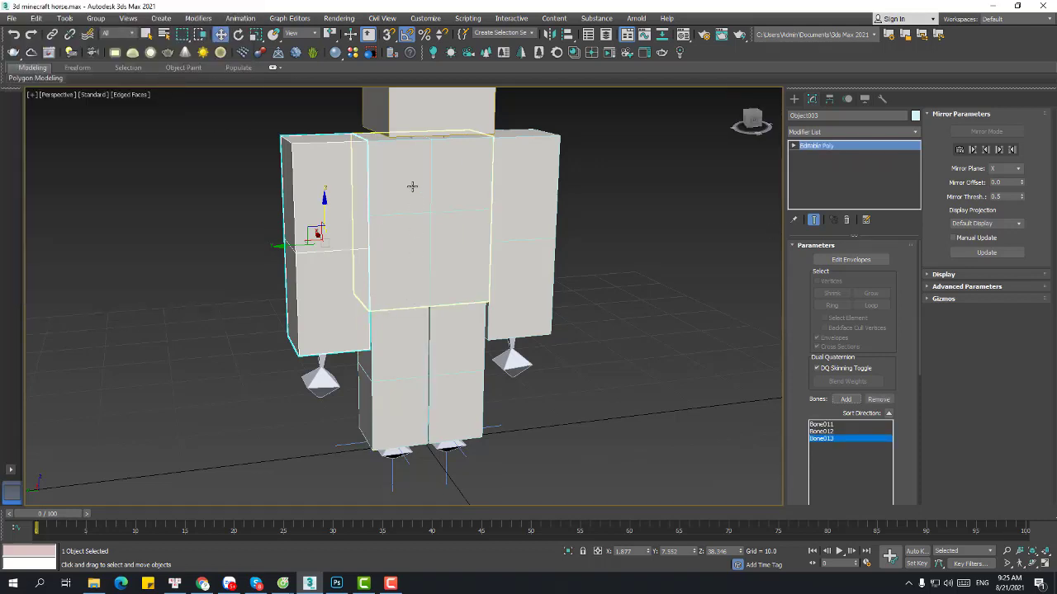
left_click(412, 186)
middle_click_drag(479, 189, 427, 179, "alt")
key("F3")
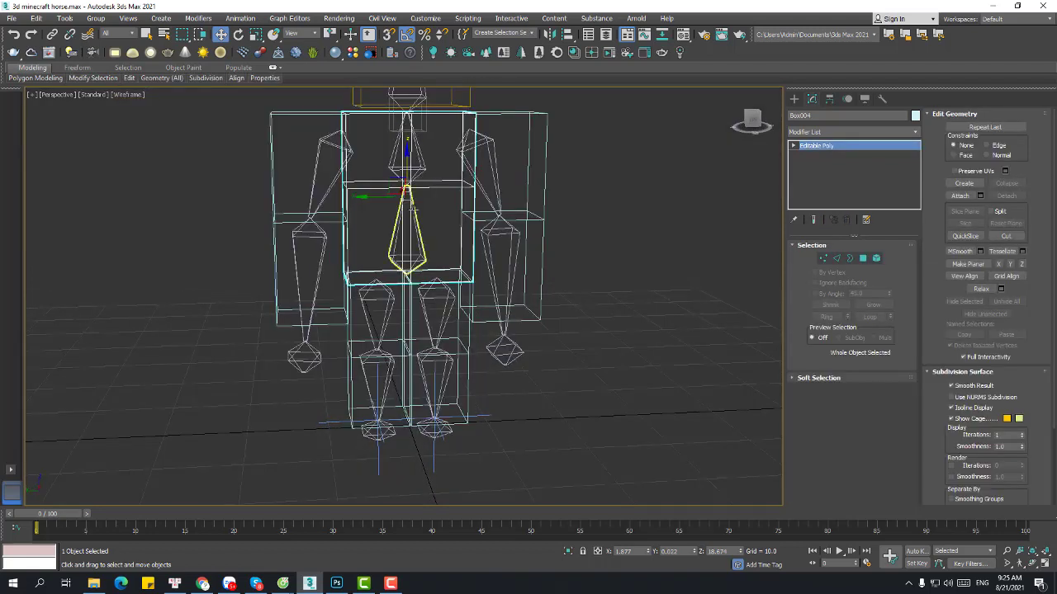
left_click(418, 221)
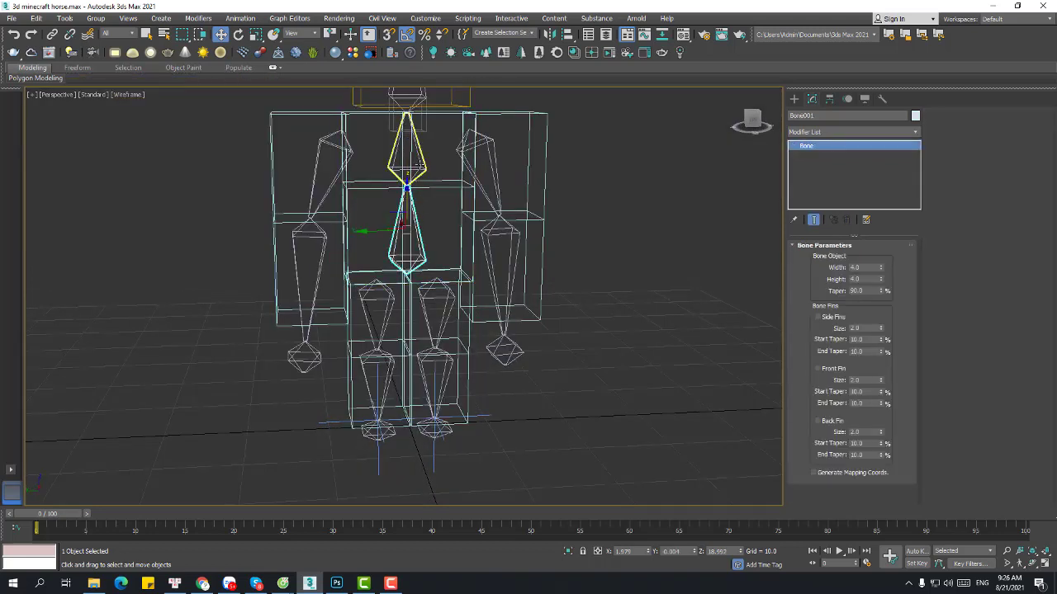
left_click(421, 164)
key("F3")
left_click(444, 174)
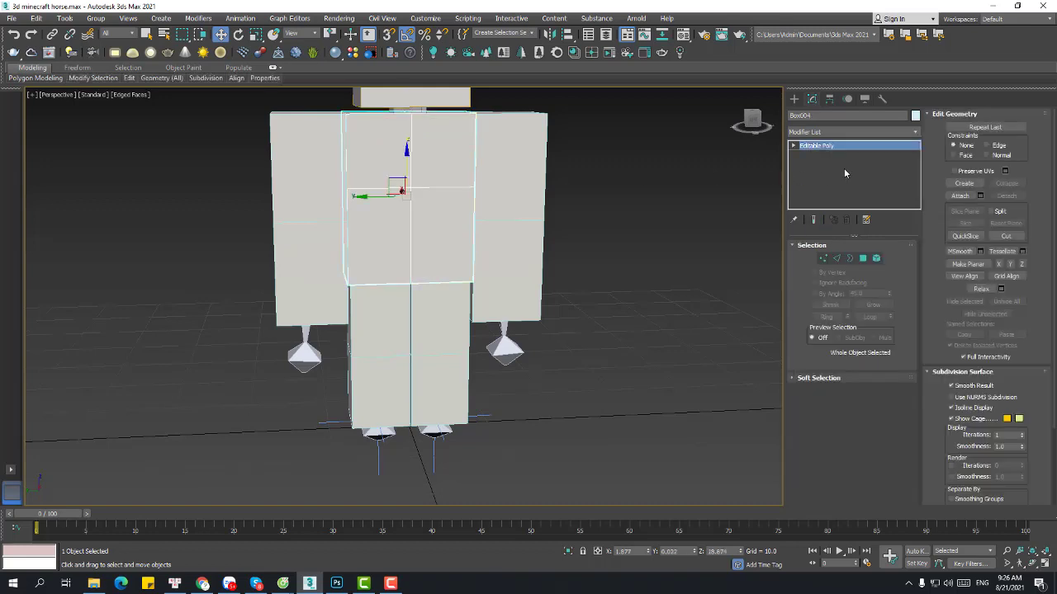
left_click(840, 132)
type("ski")
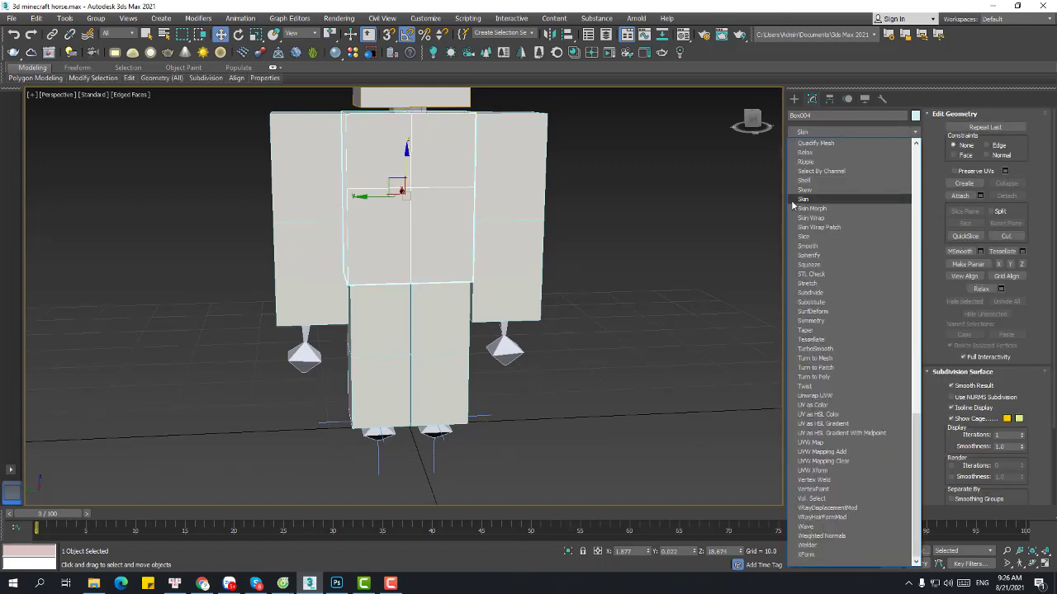
key("Return")
Step: Add Bone001 and Bone002 to the bone list of torso box Box004's Skin modifier
left_click(846, 399)
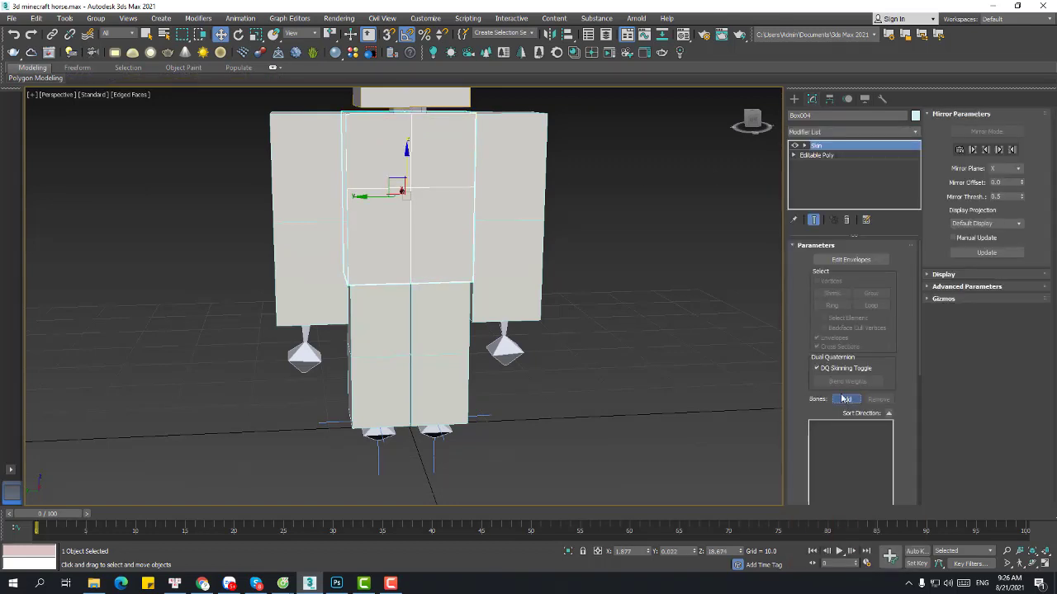
key("ctrl+a")
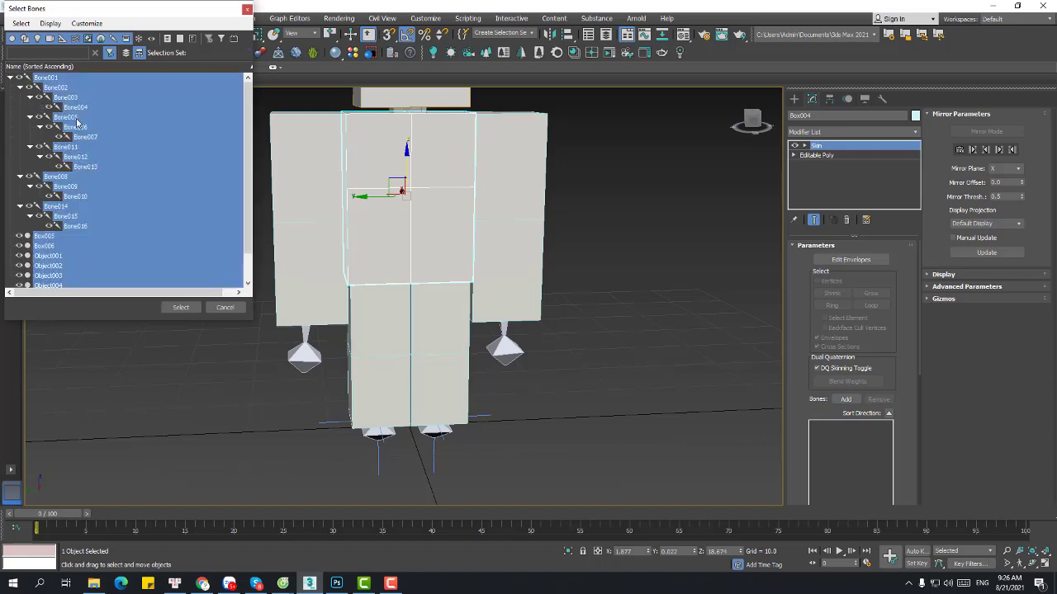
left_click(61, 79)
left_click(62, 88, "ctrl")
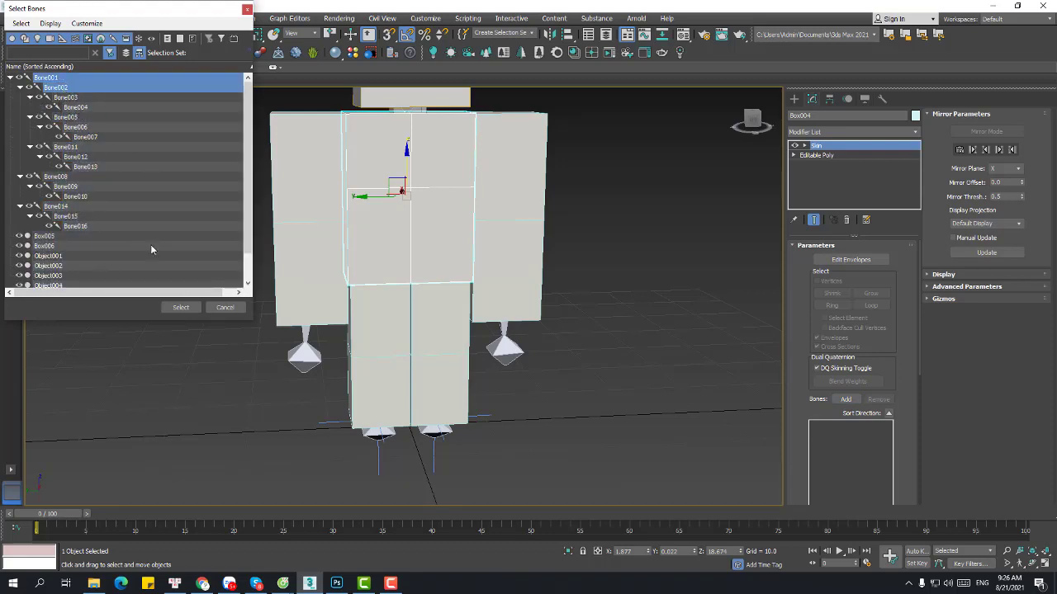
left_click(184, 308)
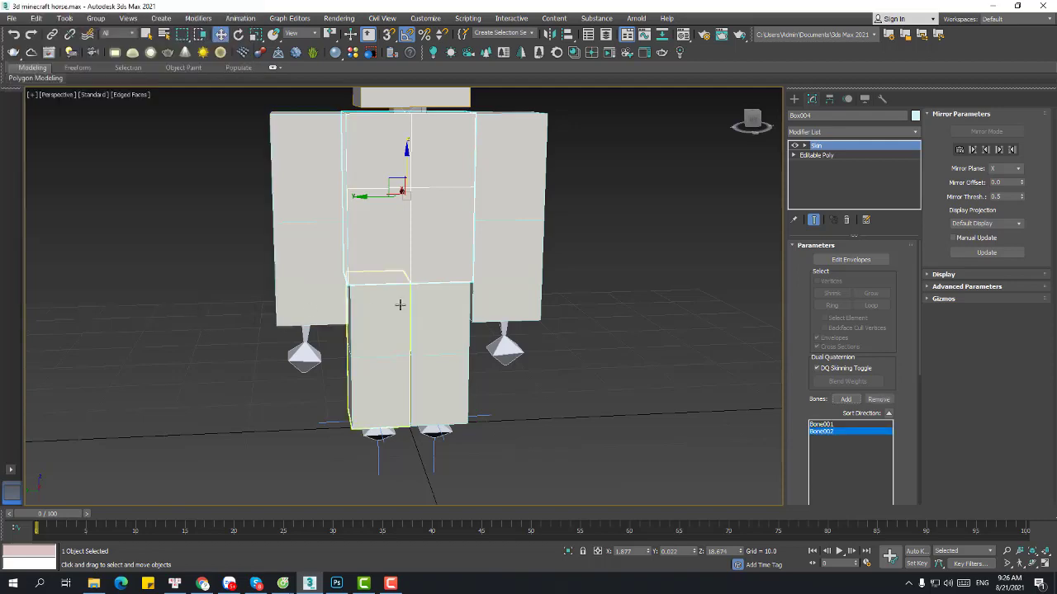
Step: Check the bones inside leg box Object002 in wireframe and replace its shared Skin modifier with a new one
left_click(464, 315)
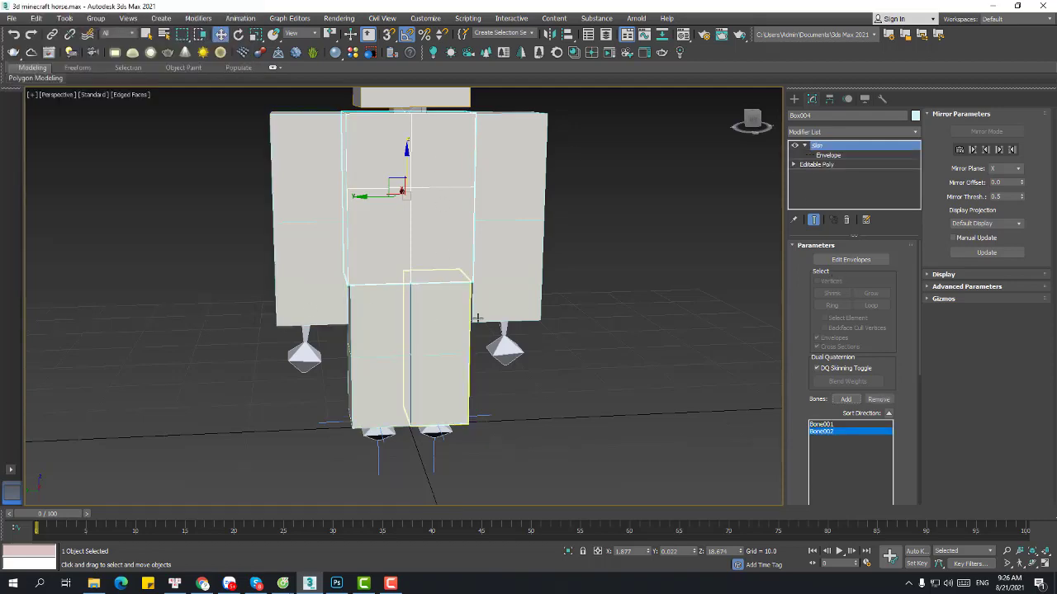
middle_click_drag(498, 308, 515, 236)
scroll(470, 294, "up", 4)
key("F3")
left_click(437, 244)
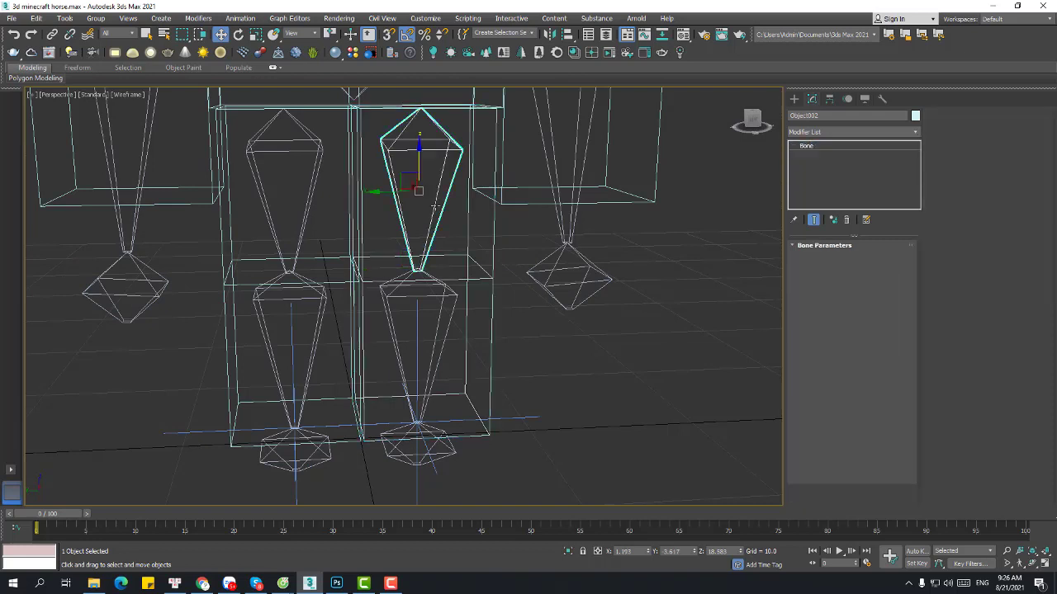
left_click(448, 320)
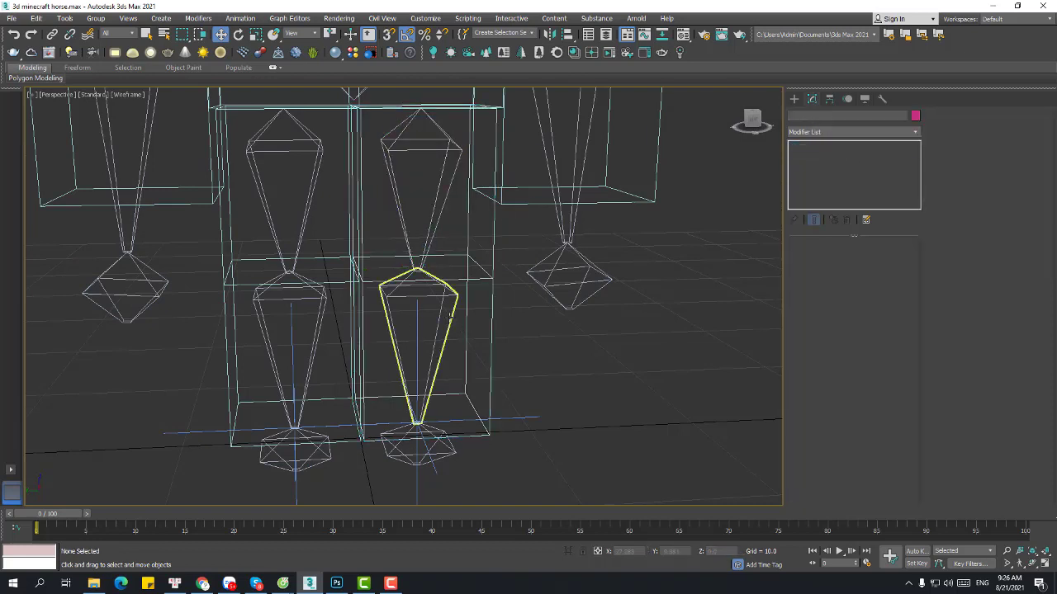
left_click(489, 246)
key("F3")
right_click(826, 147)
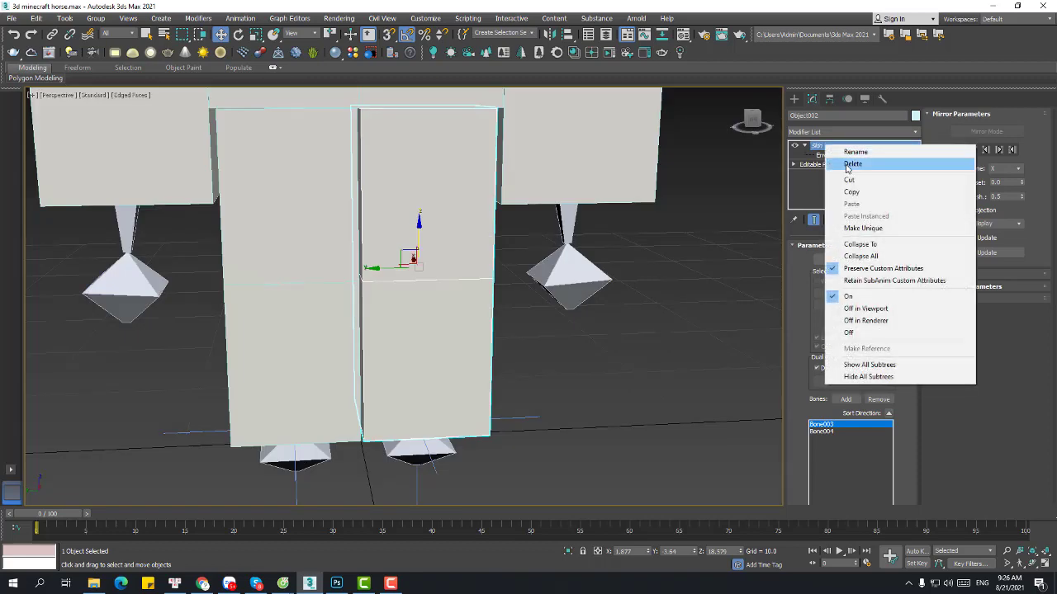
left_click(844, 161)
left_click(830, 132)
key("s")
key("k")
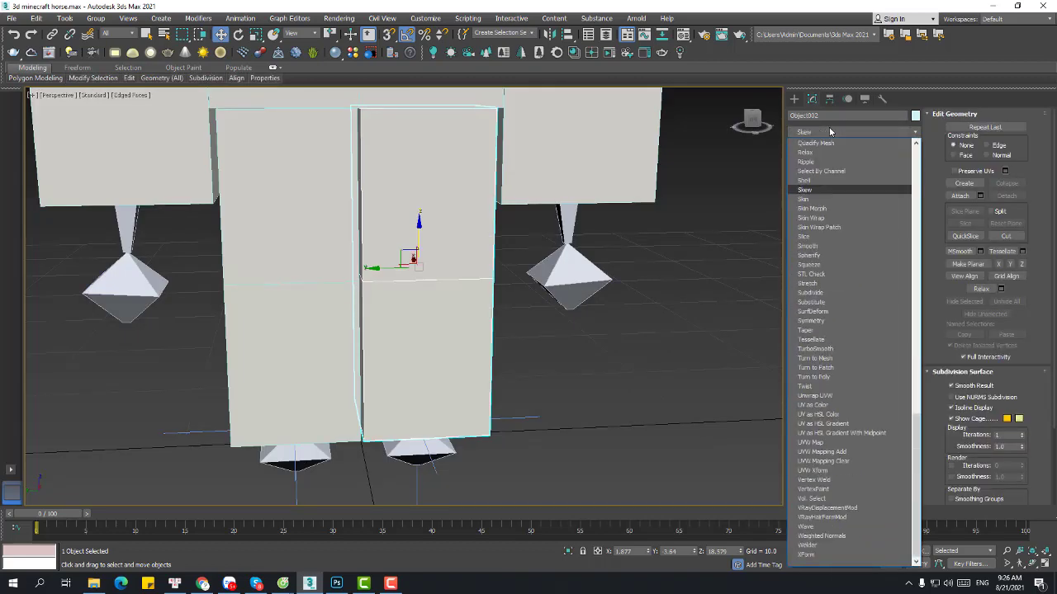
key("Return")
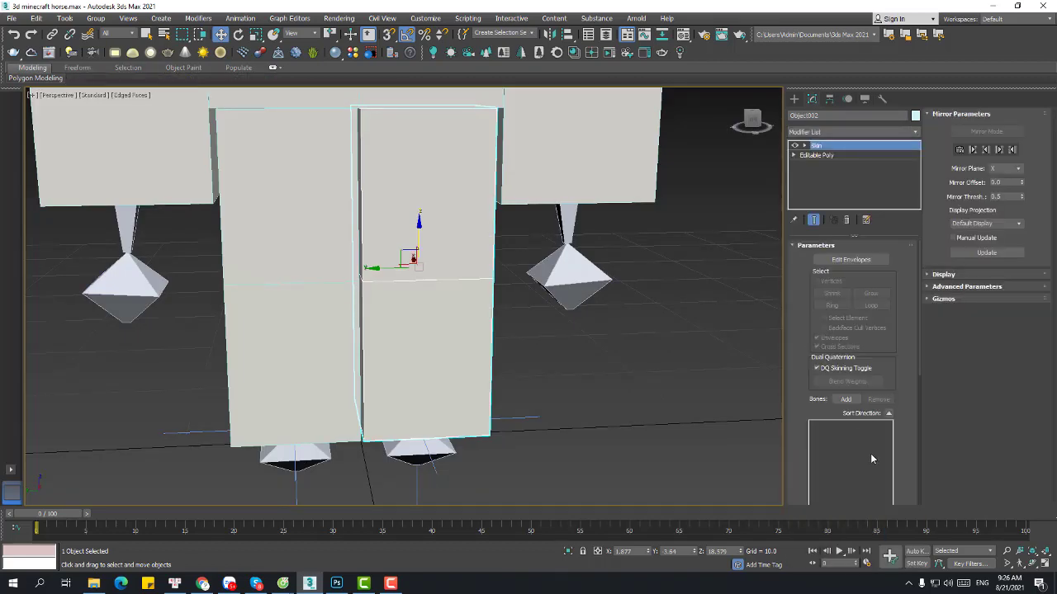
Step: Add Bone008, Bone009 and Bone010 to the bone list of leg box Object002's Skin modifier
left_click(845, 399)
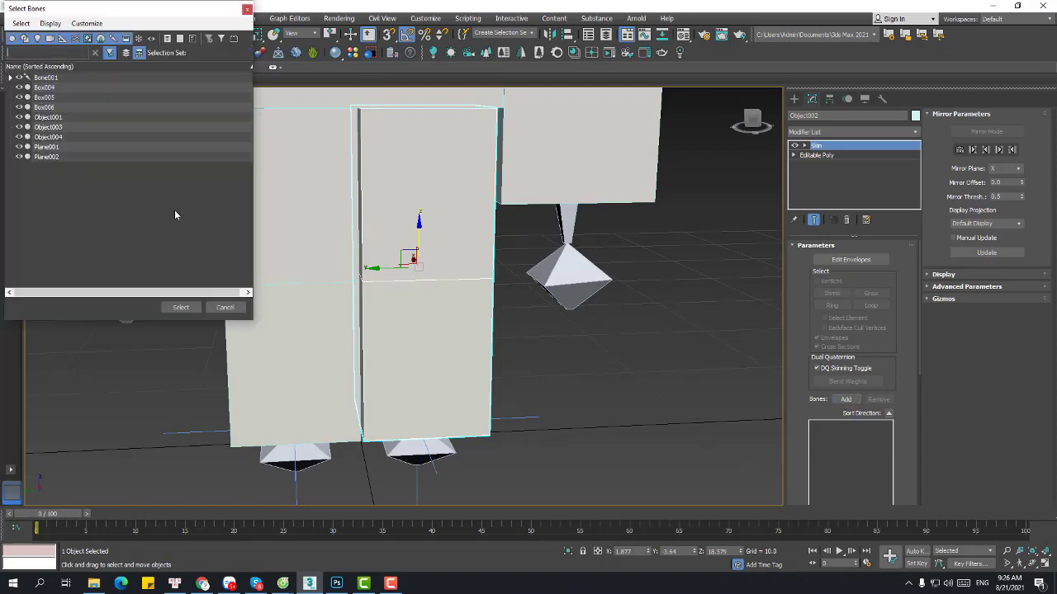
key("ctrl+a")
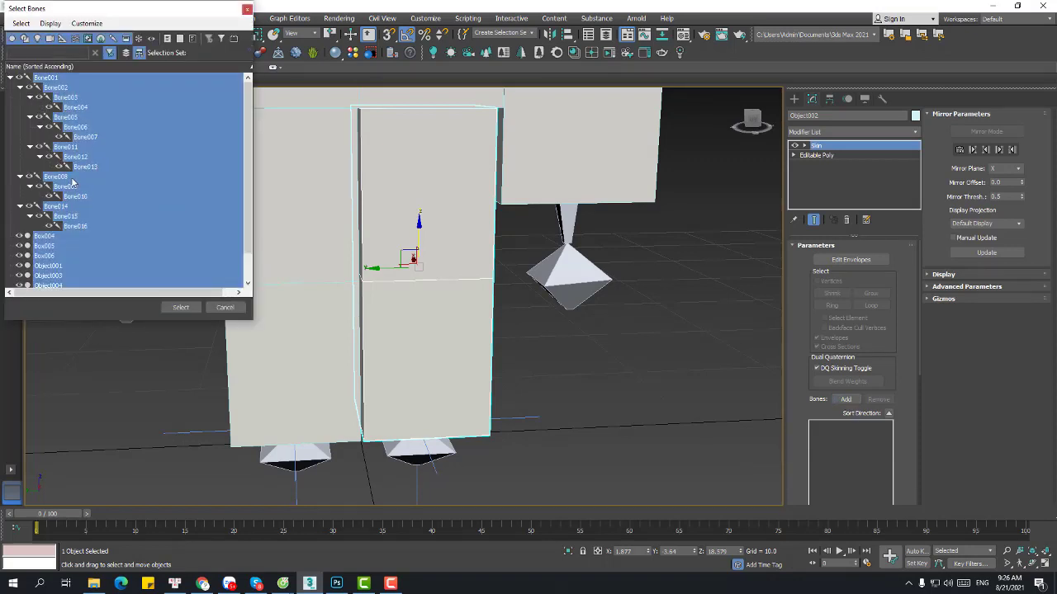
left_click(73, 179)
left_click(81, 198, "shift")
left_click(180, 307)
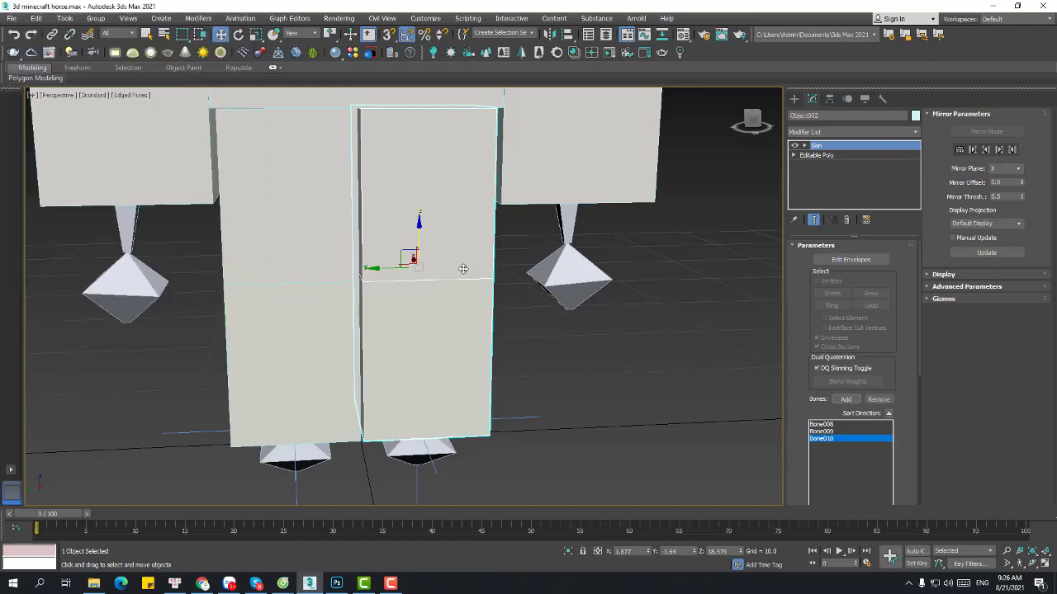
Step: Check the thigh bone inside leg box Object001 in wireframe and replace the box's shared Skin modifier with a new one
scroll(533, 272, "down", 3)
left_click(375, 234)
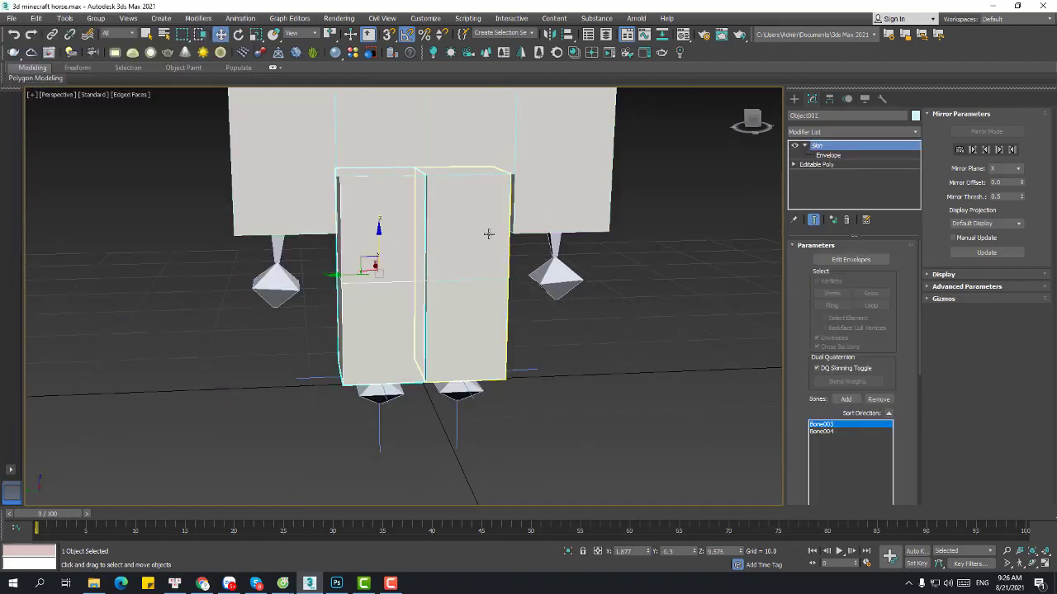
key("F3")
left_click(361, 223)
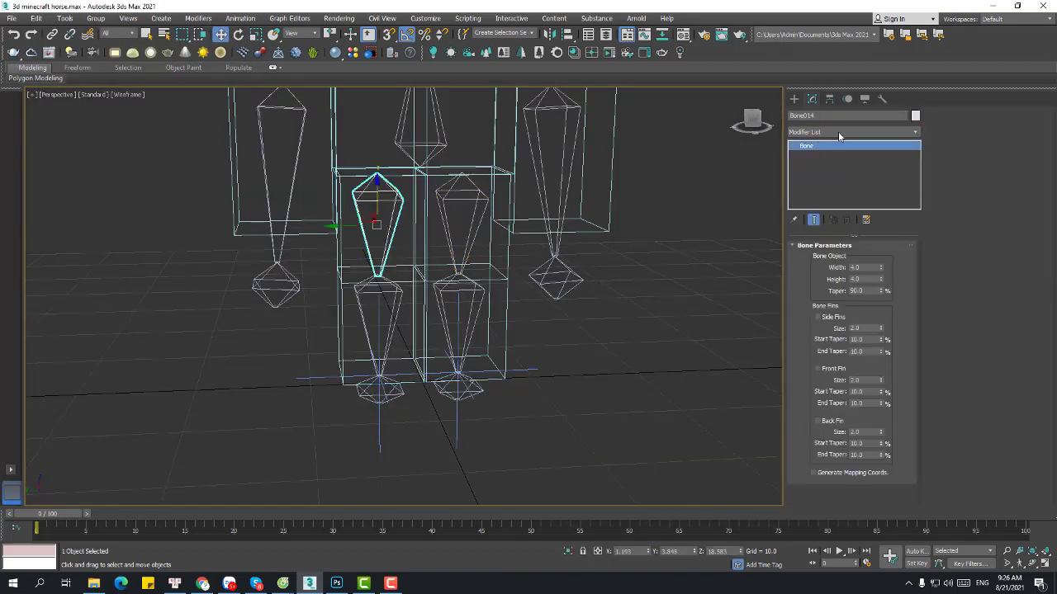
key("F3")
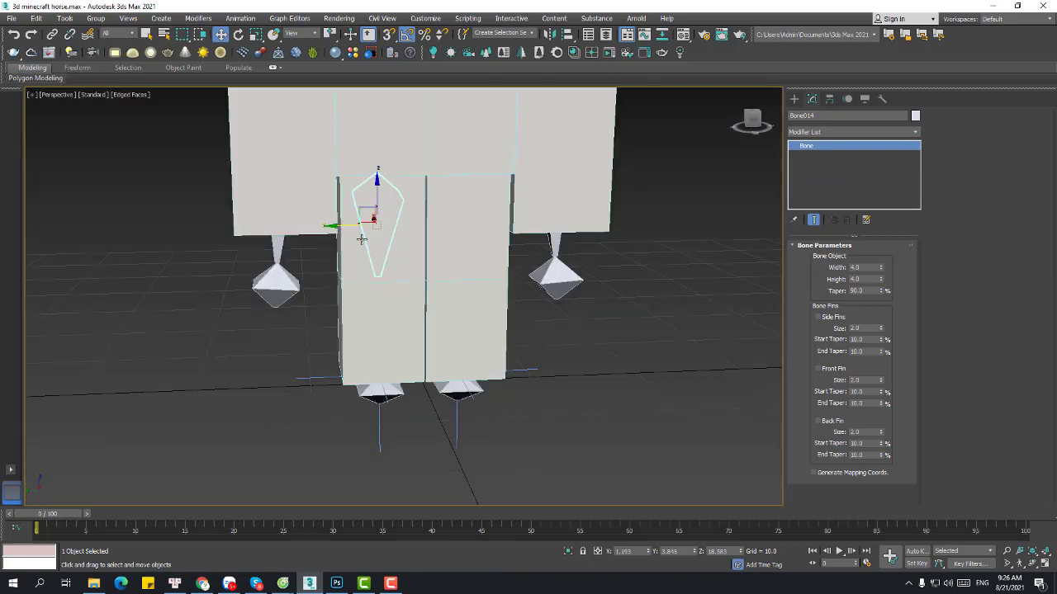
left_click(360, 240)
right_click(826, 151)
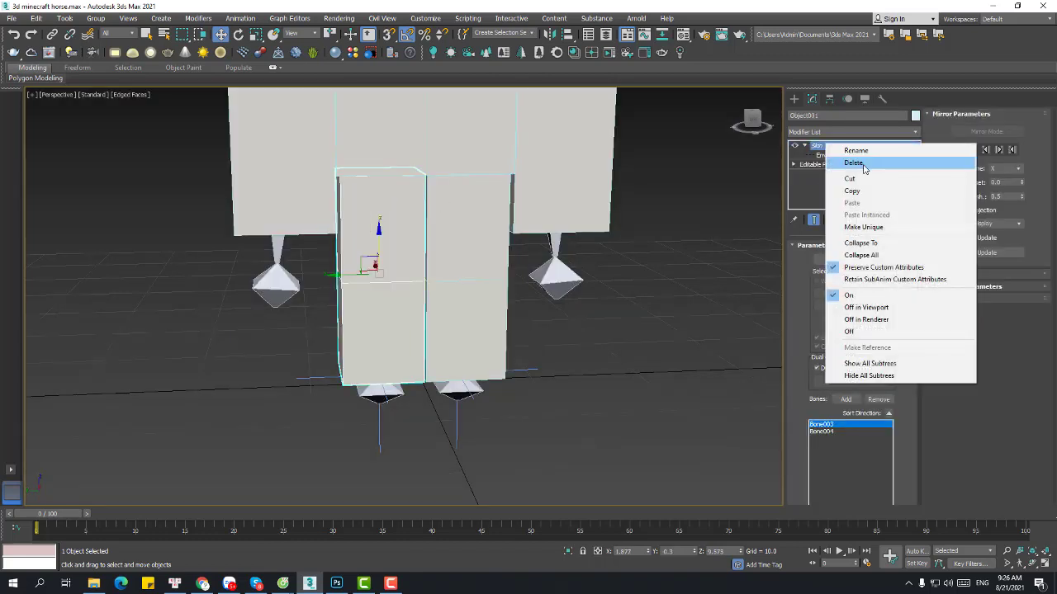
left_click(865, 162)
left_click(835, 132)
type("skin")
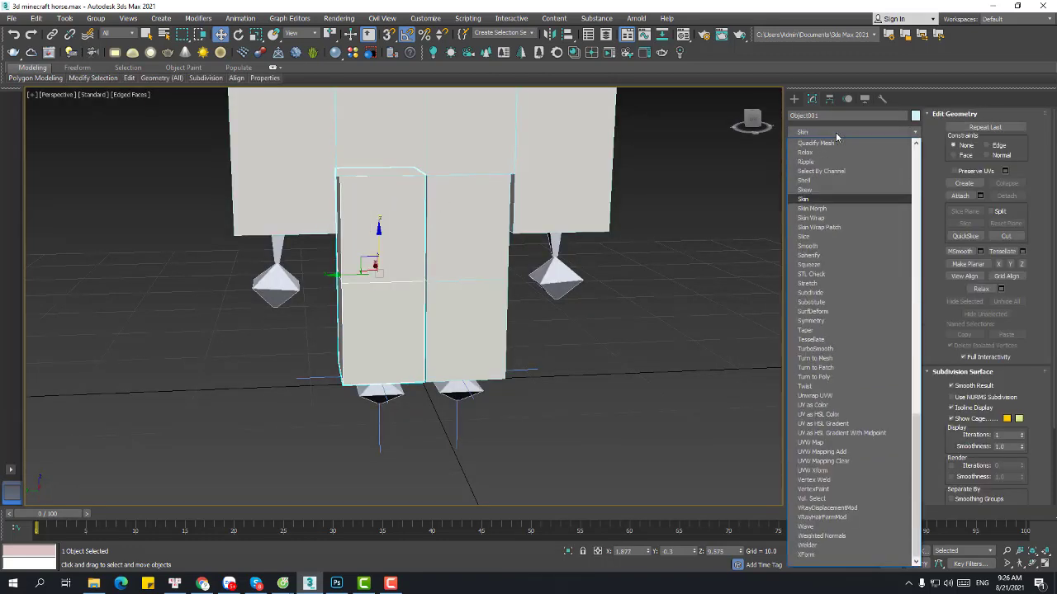
left_click(804, 200)
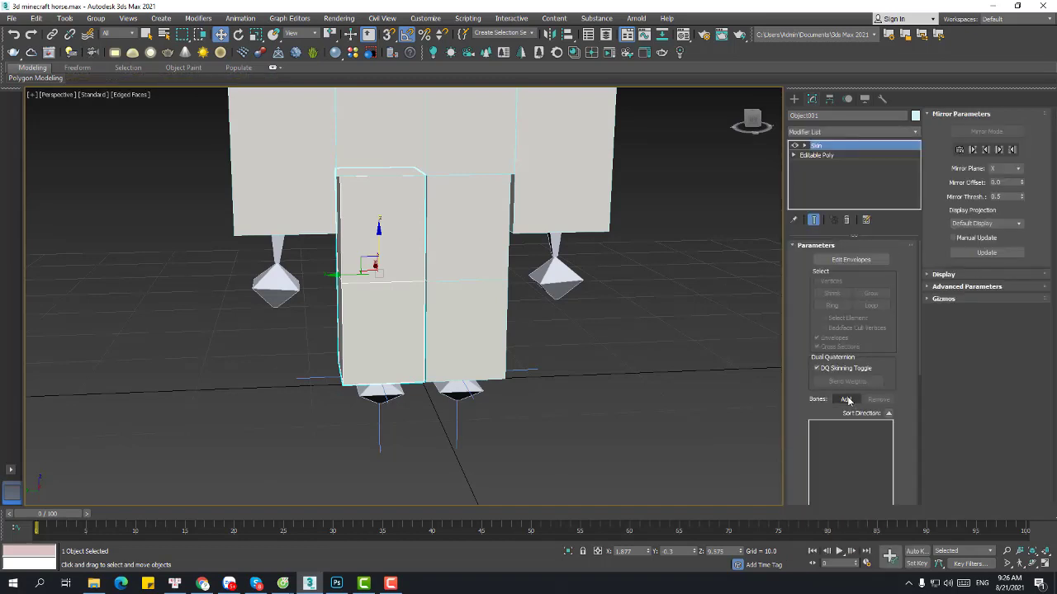
Step: Add Bone014, Bone015 and Bone016 to the bone list of leg box Object001's Skin modifier
key("ctrl+a")
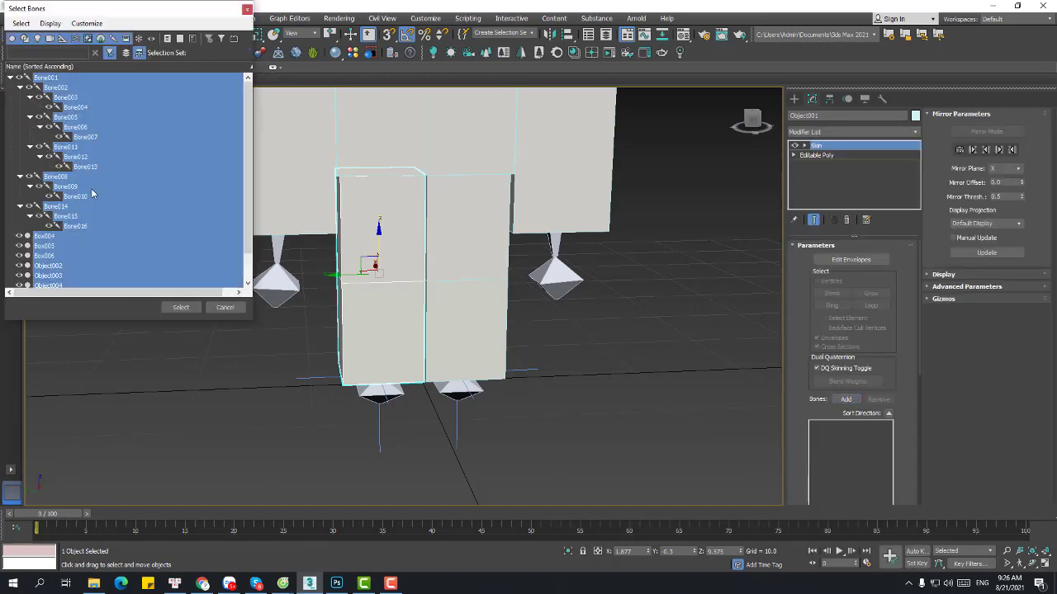
left_click(55, 209)
left_click(75, 226, "shift")
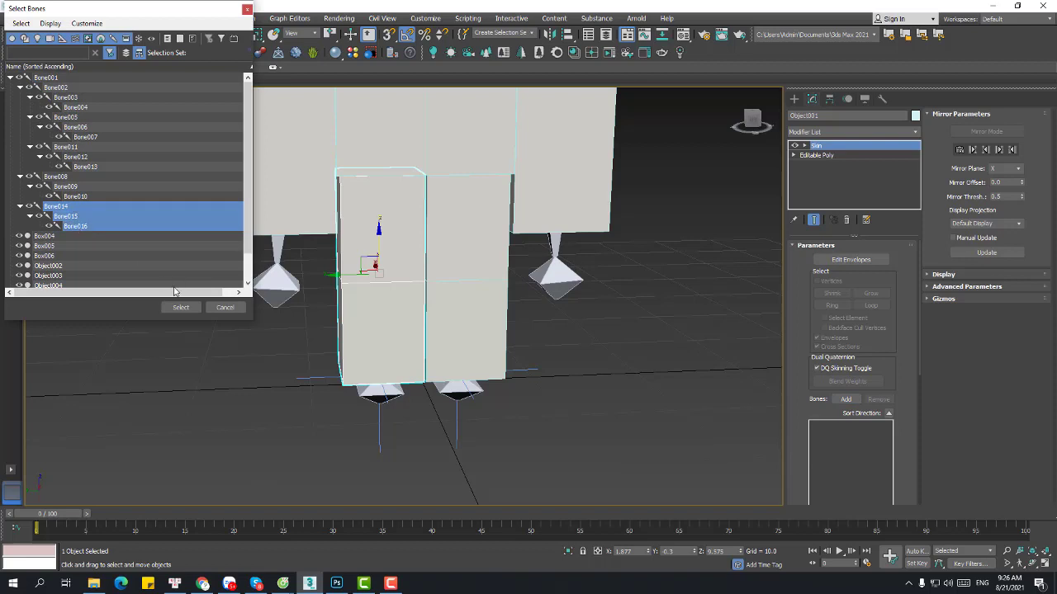
left_click(181, 307)
Step: Select the neck box Box006 and check in wireframe which bones run through it
scroll(495, 248, "down", 2)
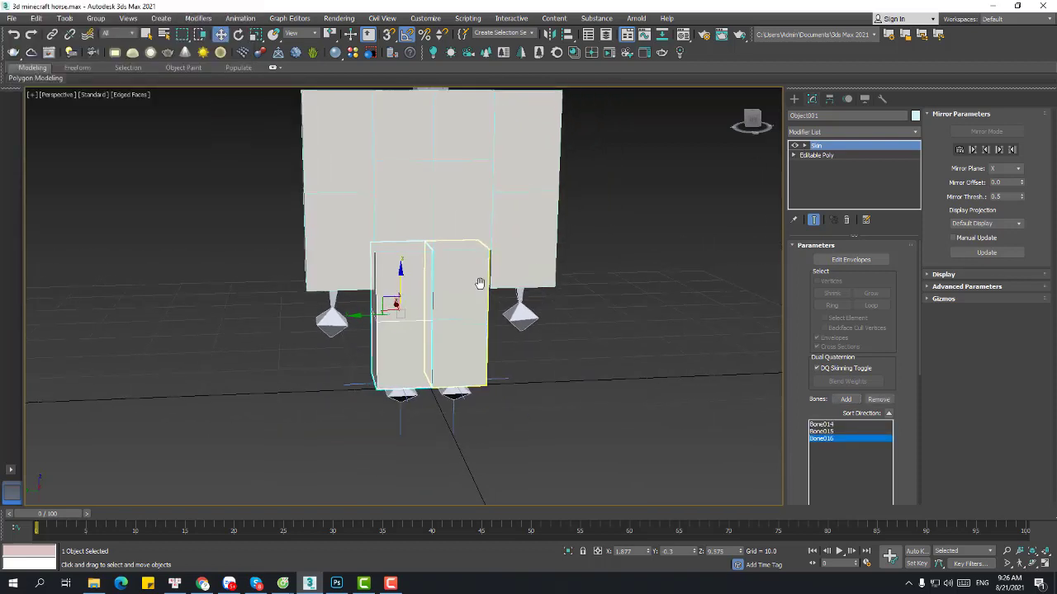
middle_click_drag(435, 219, 449, 341)
scroll(435, 282, "up", 2)
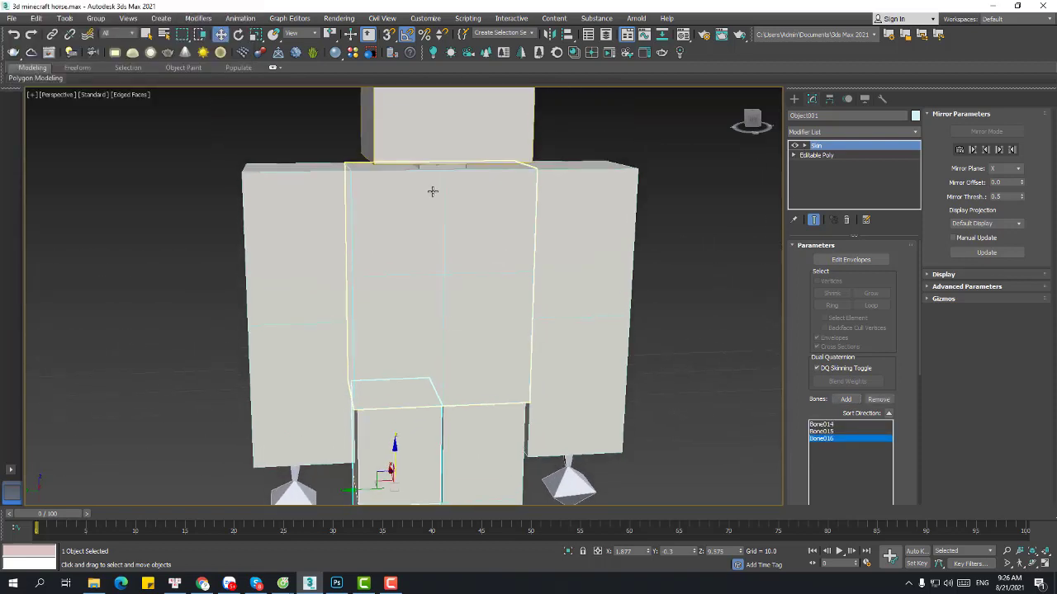
scroll(437, 177, "up", 4)
left_click(460, 128)
middle_click_drag(456, 175, 453, 256)
middle_click_drag(453, 256, 449, 230, "alt")
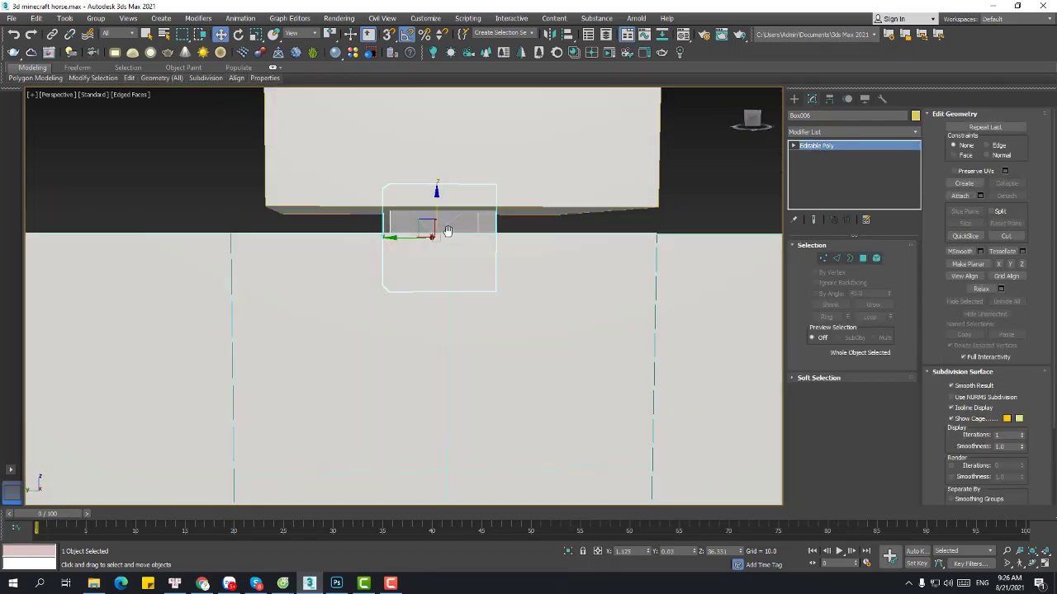
left_click_drag(425, 226, 454, 218)
key("F3")
left_click(490, 157)
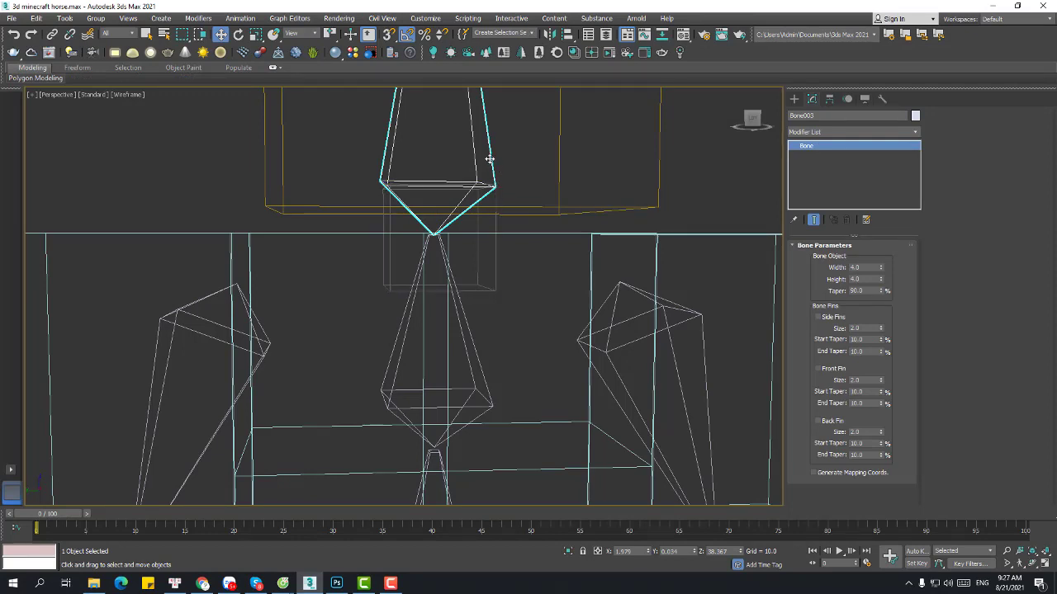
left_click(474, 339)
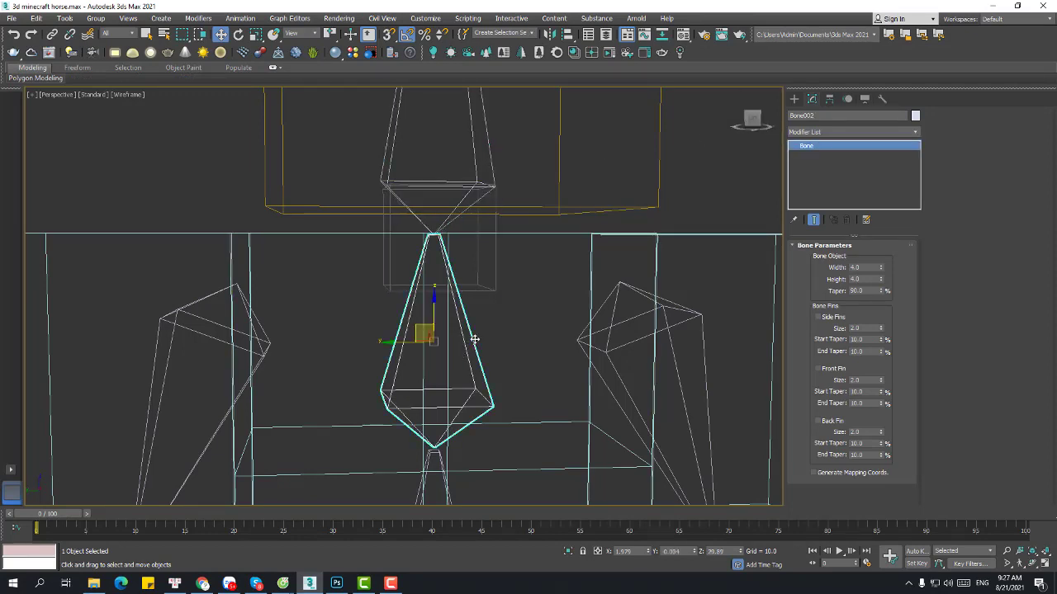
left_click(496, 203)
key("F3")
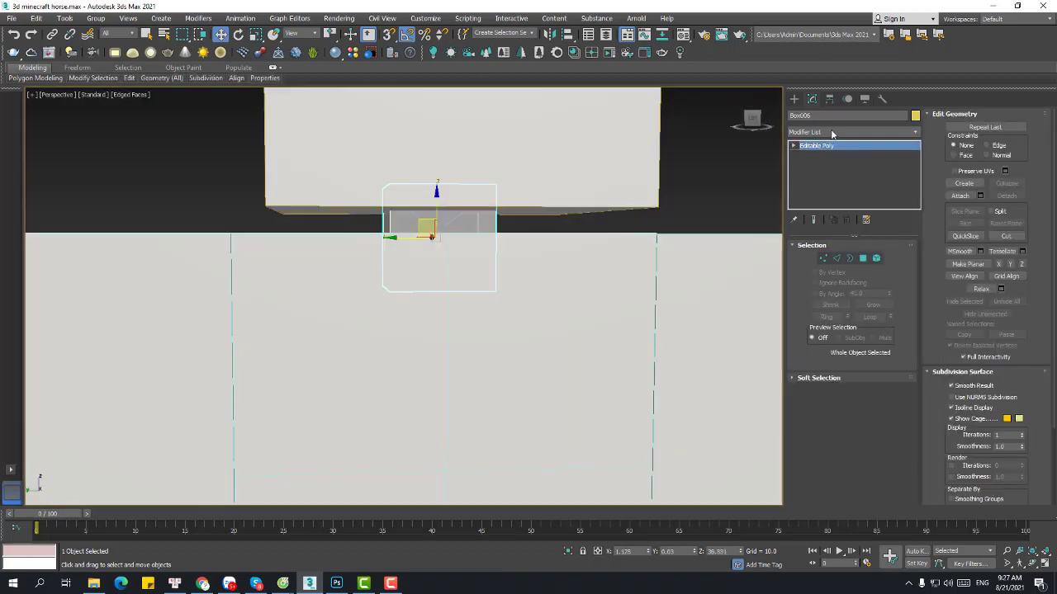
Step: Connect the ring of the neck box's four vertical edges to add a horizontal edge loop around its middle
left_click(831, 129)
left_click(830, 129)
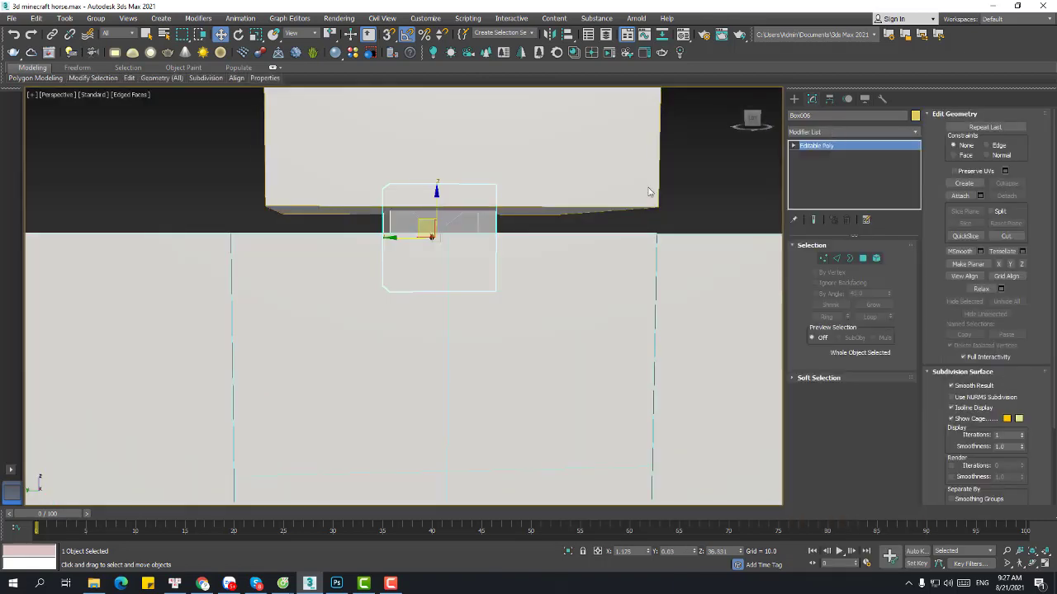
left_click(837, 259)
scroll(496, 223, "up", 3)
left_click(443, 201)
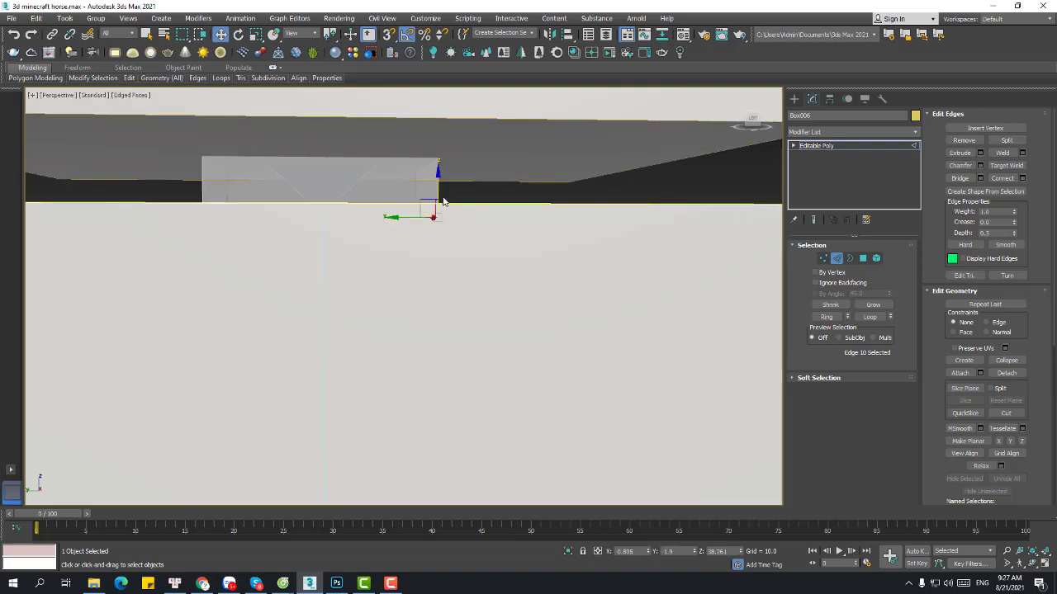
mouse_move(442, 200)
middle_mouse_down("alt")
mouse_move(453, 223)
mouse_move(458, 213)
middle_mouse_up("alt")
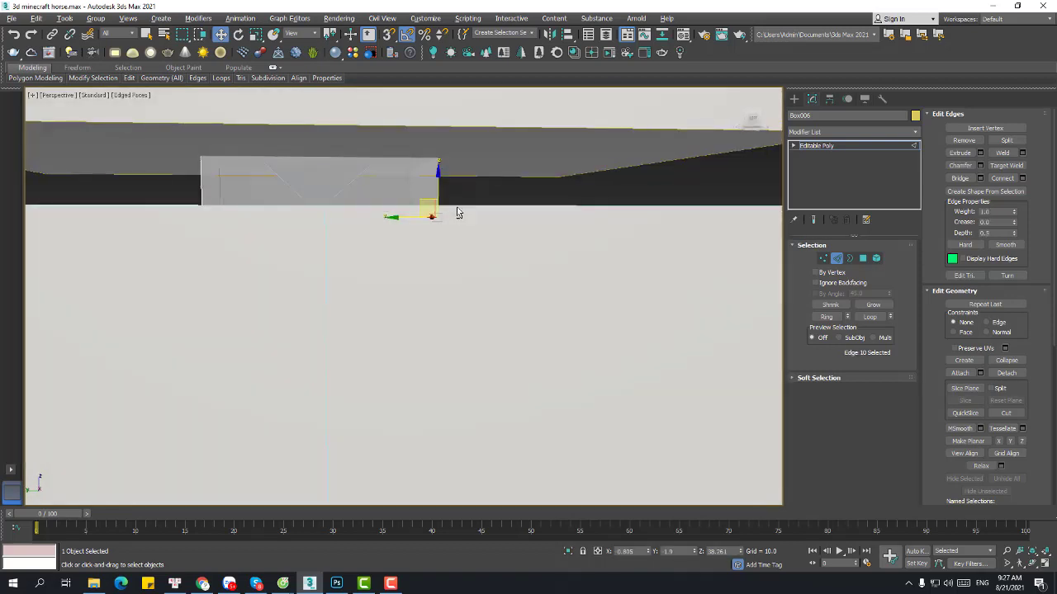
key("F3")
left_click(826, 316)
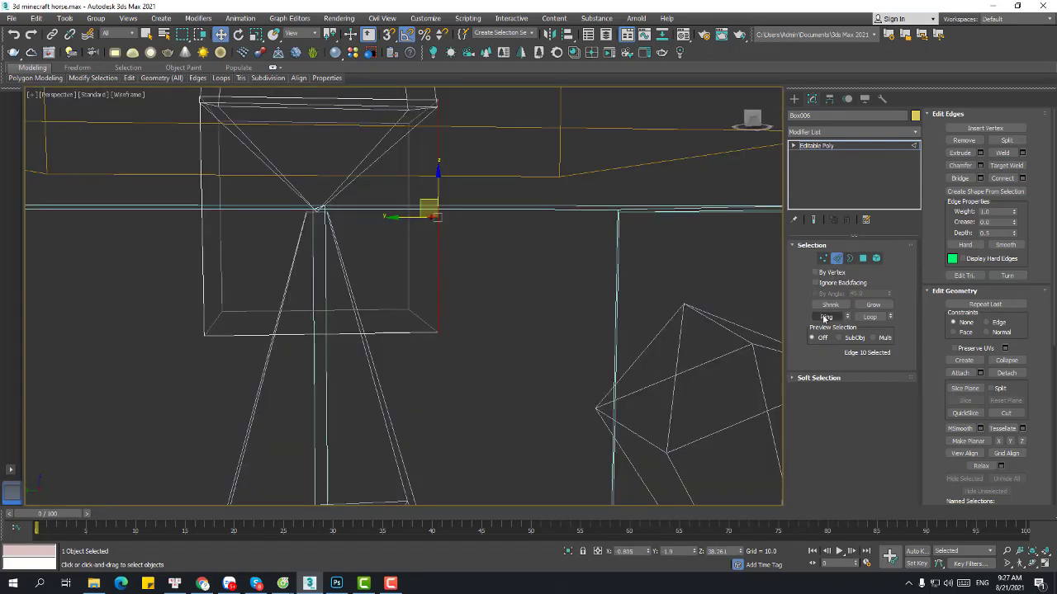
right_click(515, 181)
left_click(400, 220)
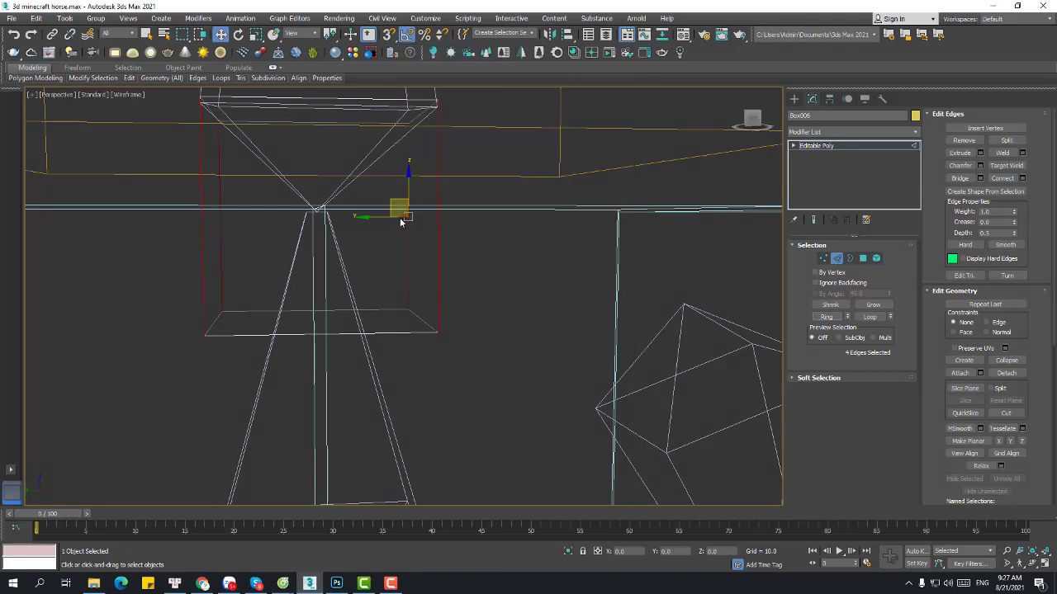
left_click(409, 351)
left_click(837, 259)
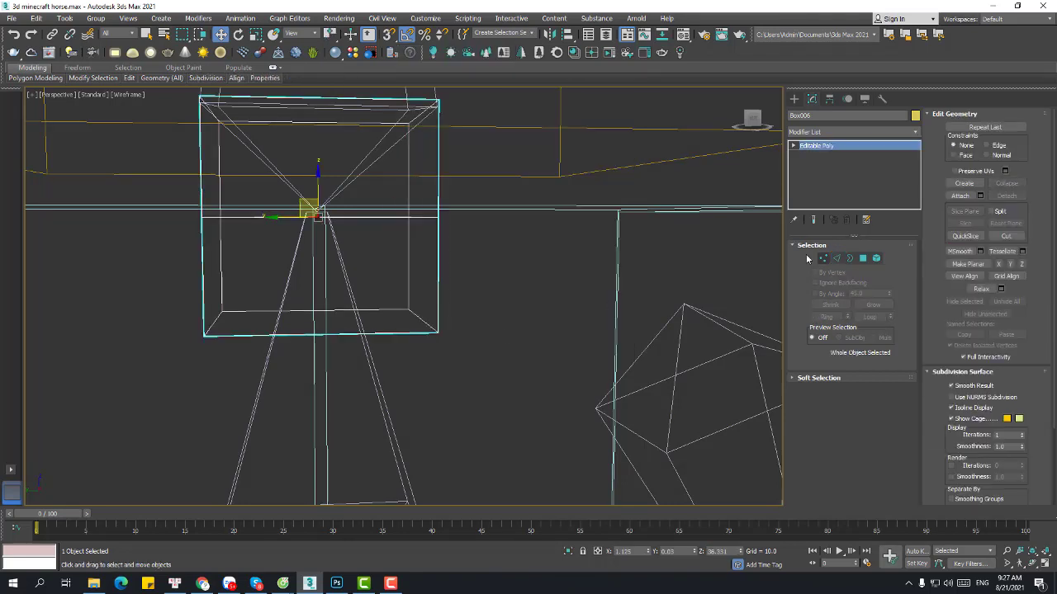
Step: Apply a Skin modifier to the neck box Box006 in shaded view
key("F3")
left_click(835, 131)
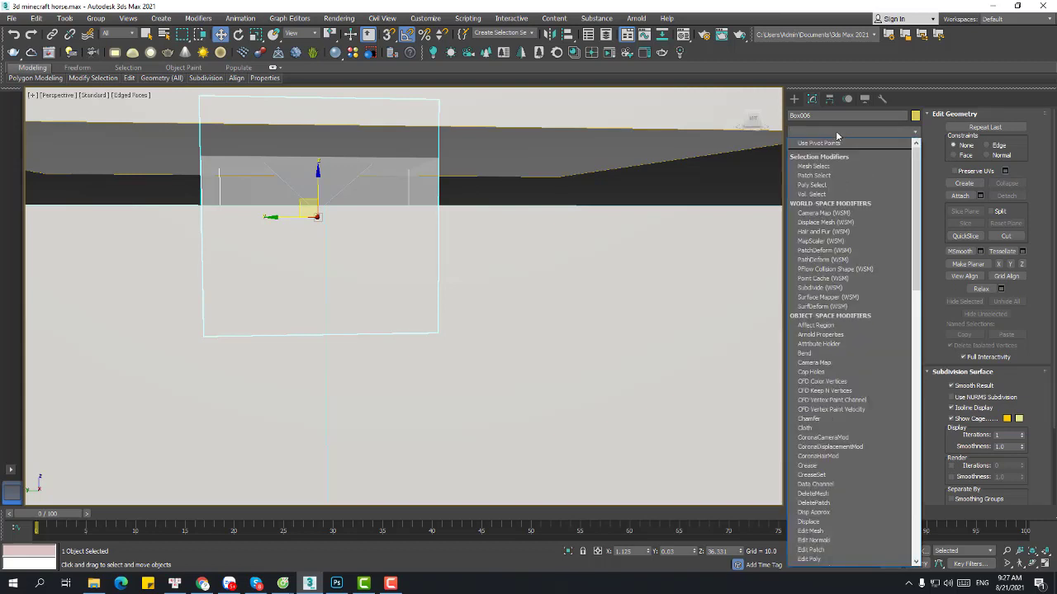
scroll(817, 248, "down", 20)
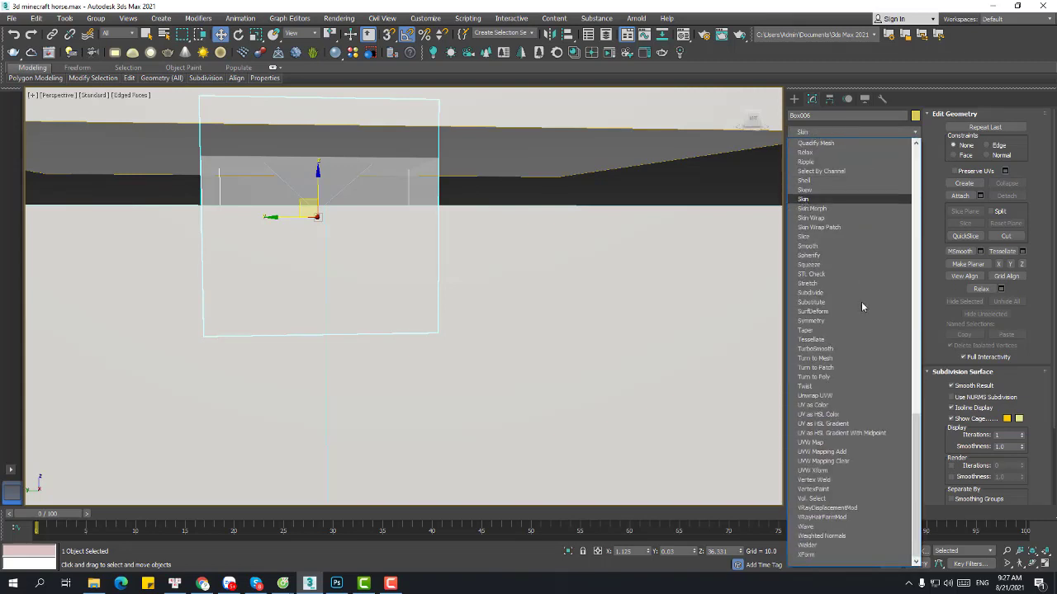
key("Return")
Step: Add Bone002 and Bone003 to the bone list of the neck box's Skin modifier and leave envelope editing
left_click(845, 400)
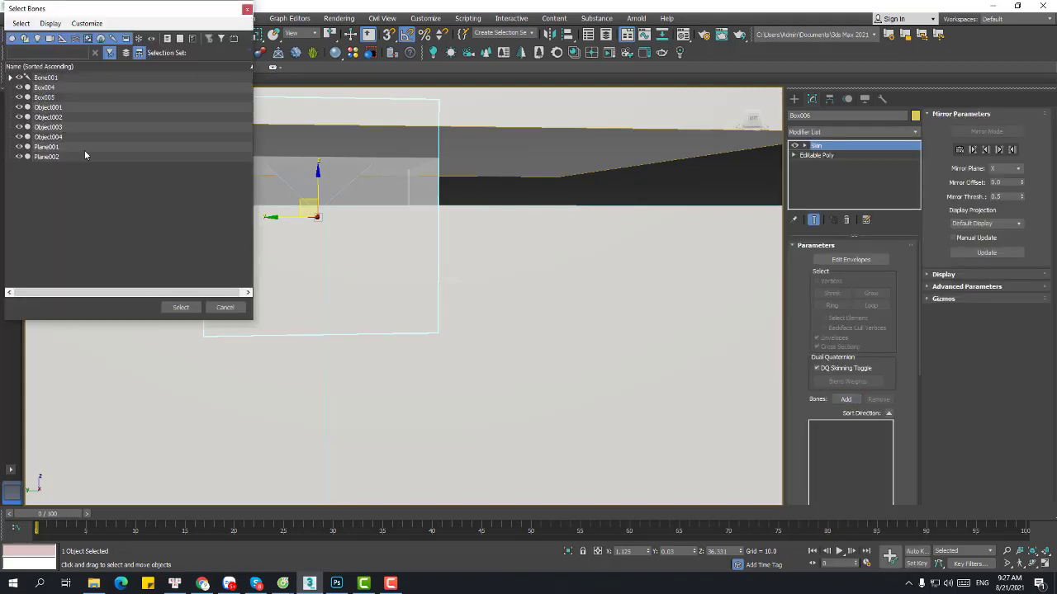
key("ctrl+a")
left_click(53, 80)
left_click(63, 90)
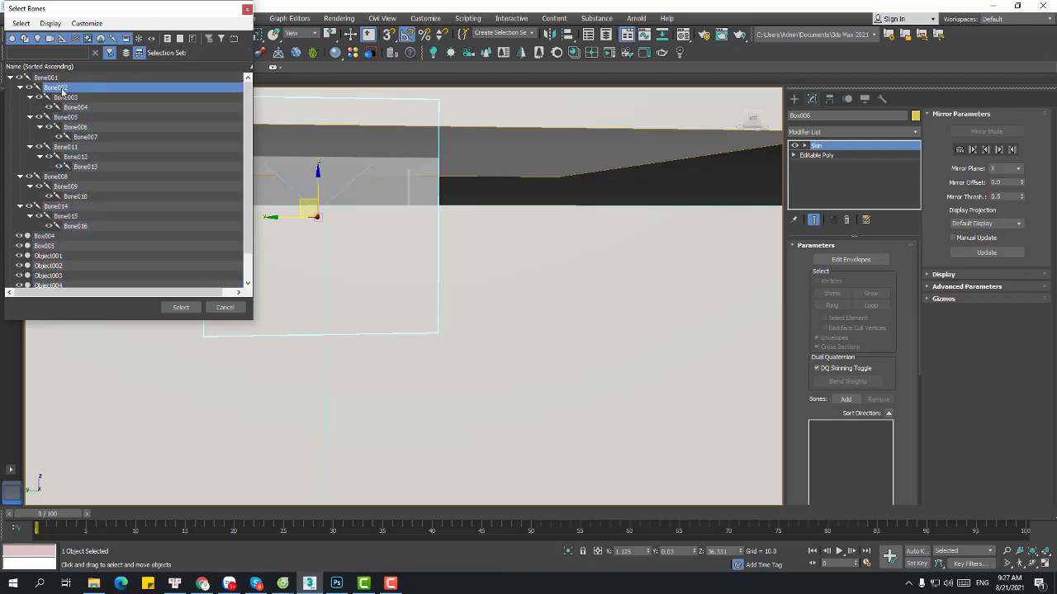
left_click(66, 97, "ctrl")
left_click(180, 307)
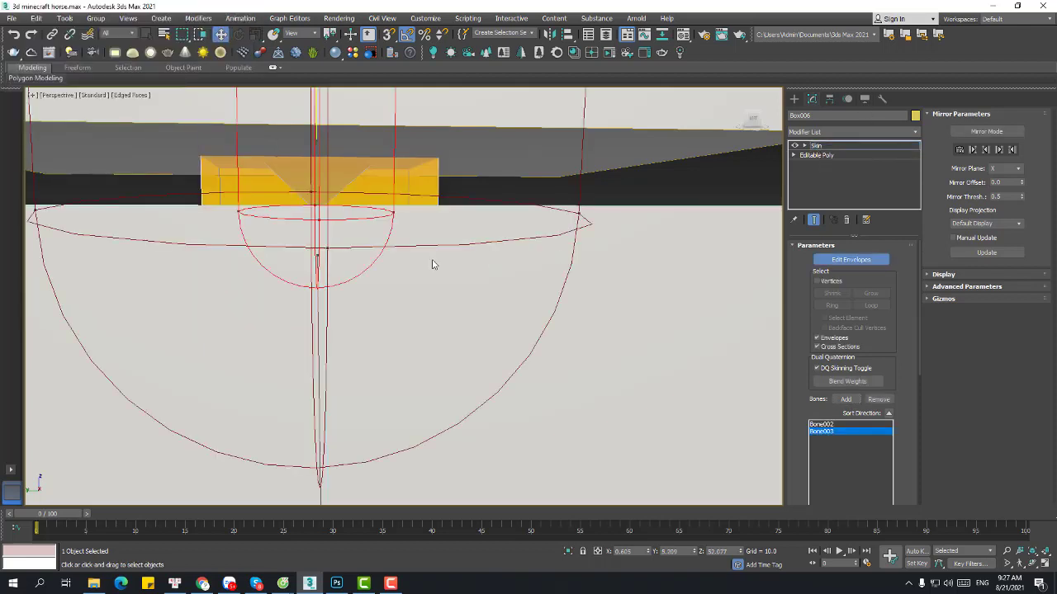
scroll(382, 250, "down", 3)
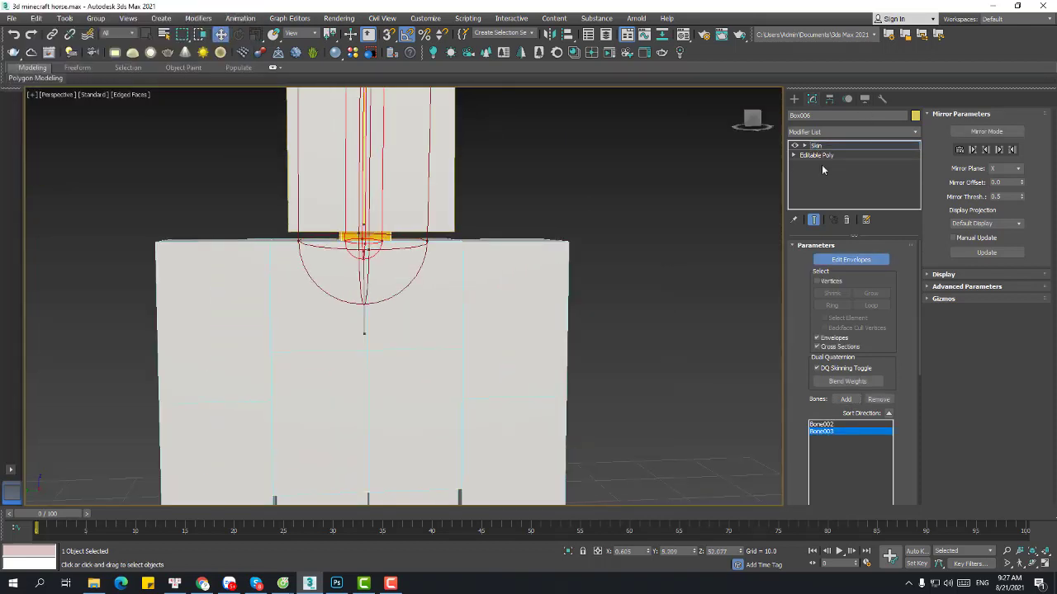
left_click(839, 264)
Step: Test the rig by moving the root bone Bone001 inside the torso downward, and cancel the move
right_click(561, 157)
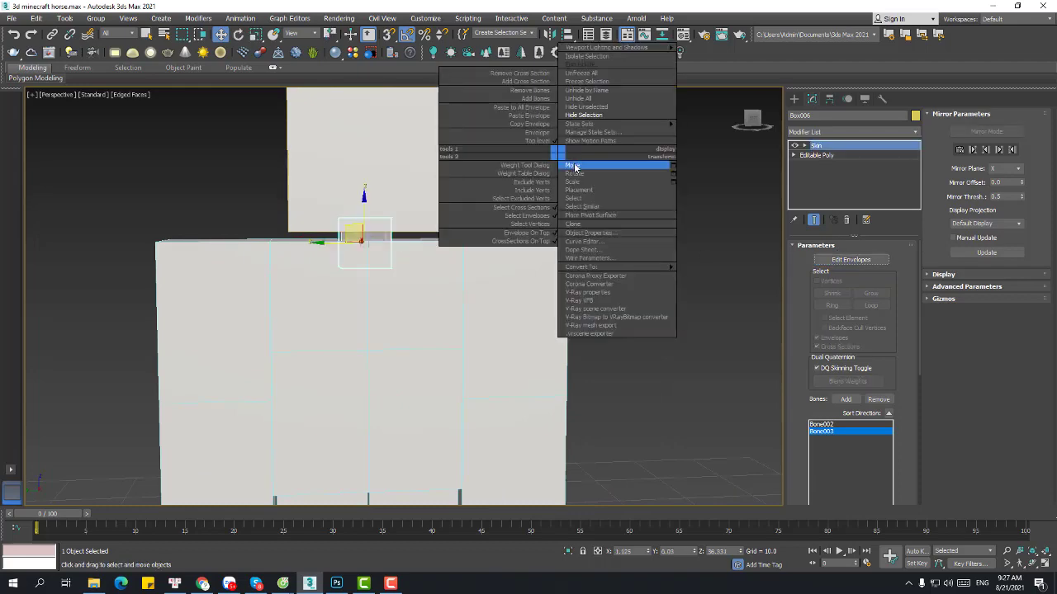
left_click(572, 167)
scroll(512, 160, "down", 4)
middle_click_drag(512, 160, 508, 218, "alt")
scroll(504, 227, "up", 2)
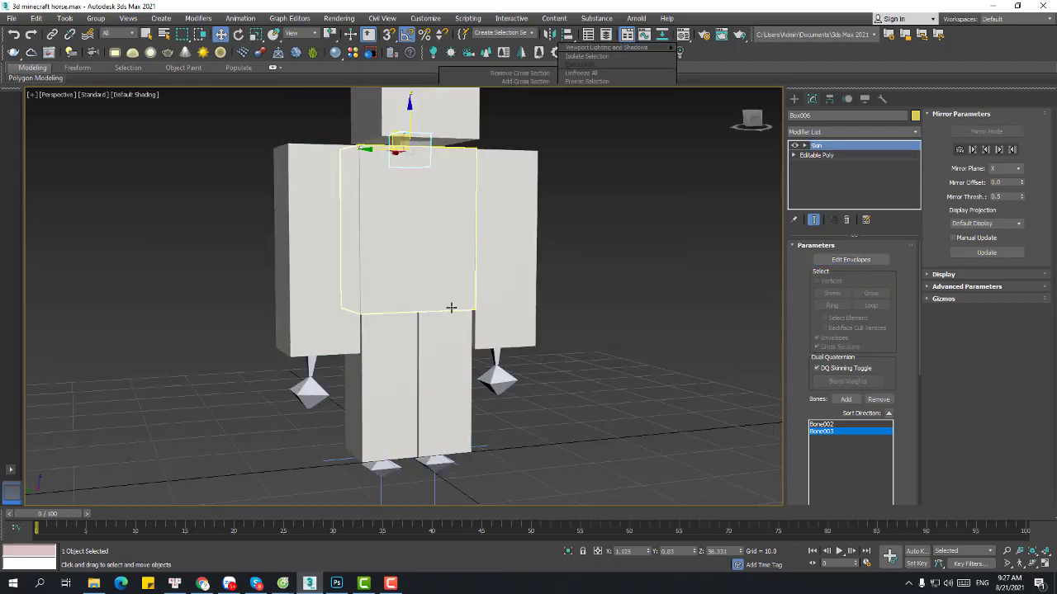
key("F3")
left_click(410, 295)
key("F3")
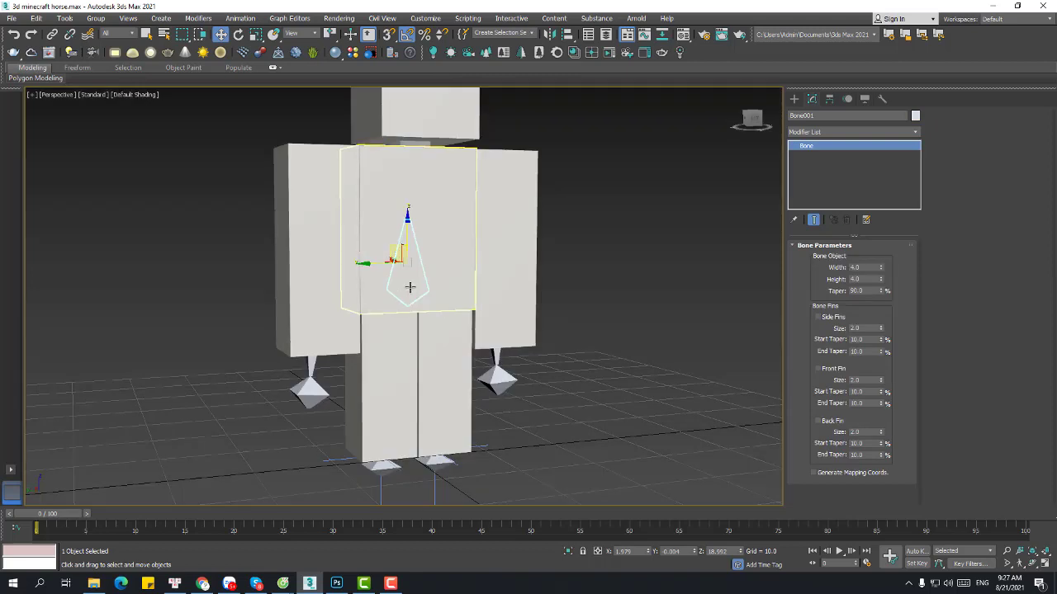
scroll(405, 278, "down", 3)
mouse_move(418, 272)
left_mouse_down()
mouse_move(418, 248)
mouse_move(415, 266)
left_mouse_up()
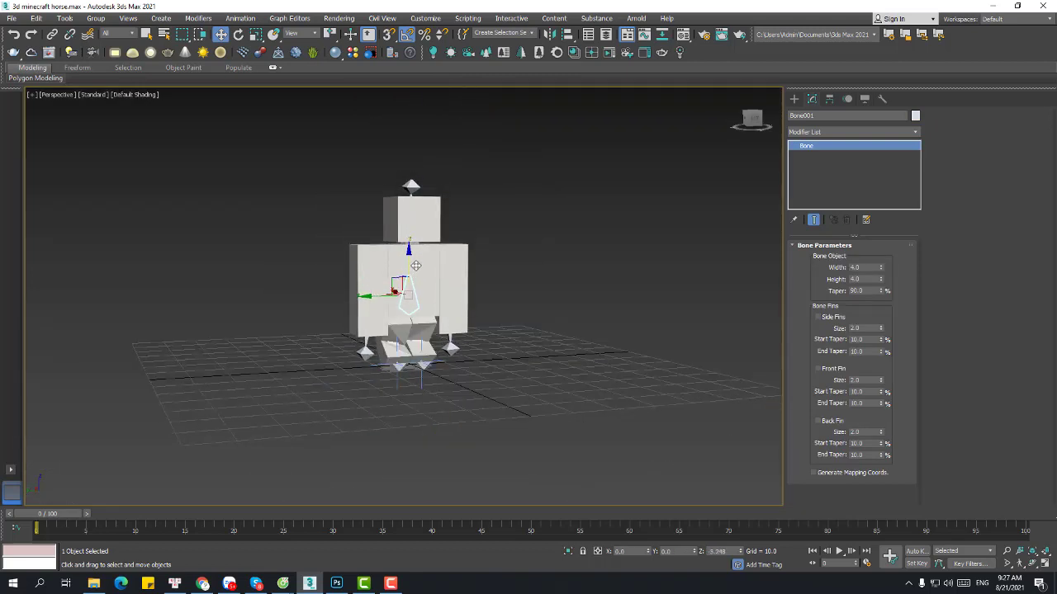
right_click(416, 266)
Step: Move the head box Box005 about 4.1 units along the X axis
scroll(413, 327, "up", 3)
middle_click_drag(413, 328, 481, 334, "alt")
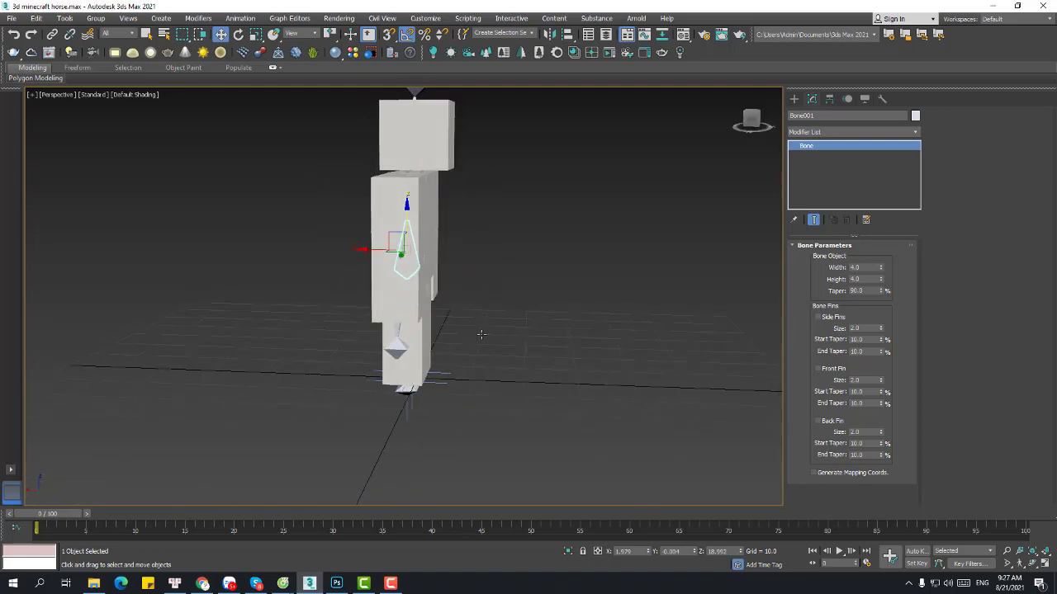
left_click(433, 161)
left_click_drag(386, 133, 362, 134)
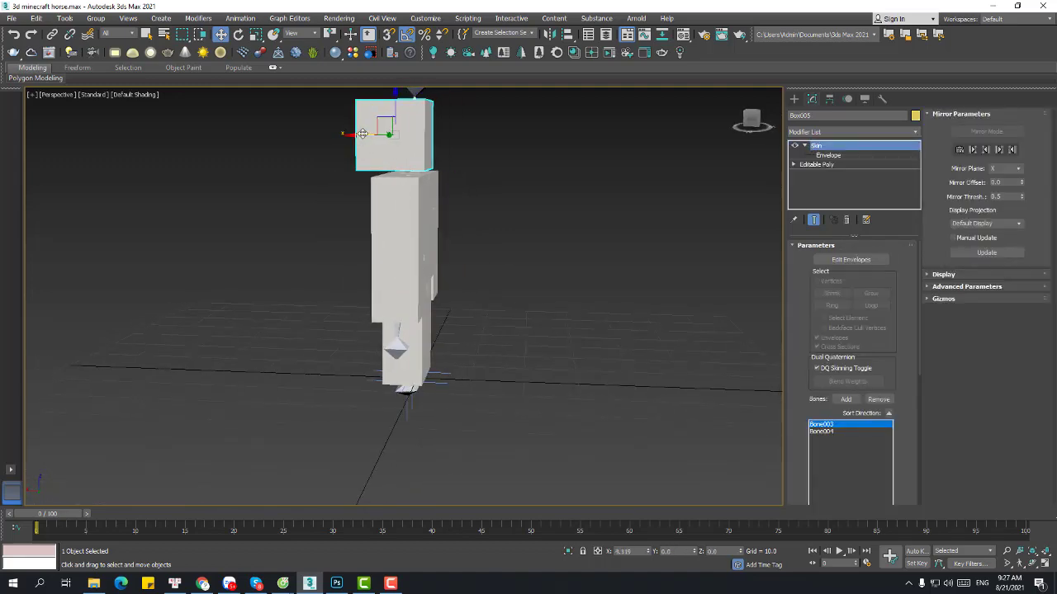
Step: Lower the root bone Bone001 again to check how the legs bend up close, and cancel the move
middle_click_drag(405, 161, 239, 198, "alt")
scroll(396, 287, "up", 5)
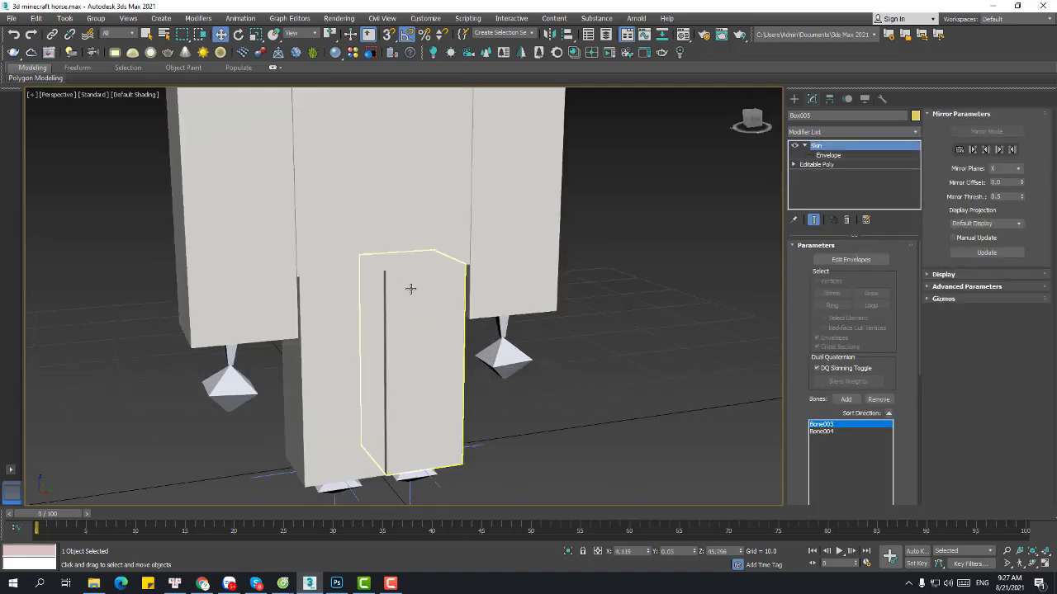
key("F3")
left_click(369, 174)
key("F3")
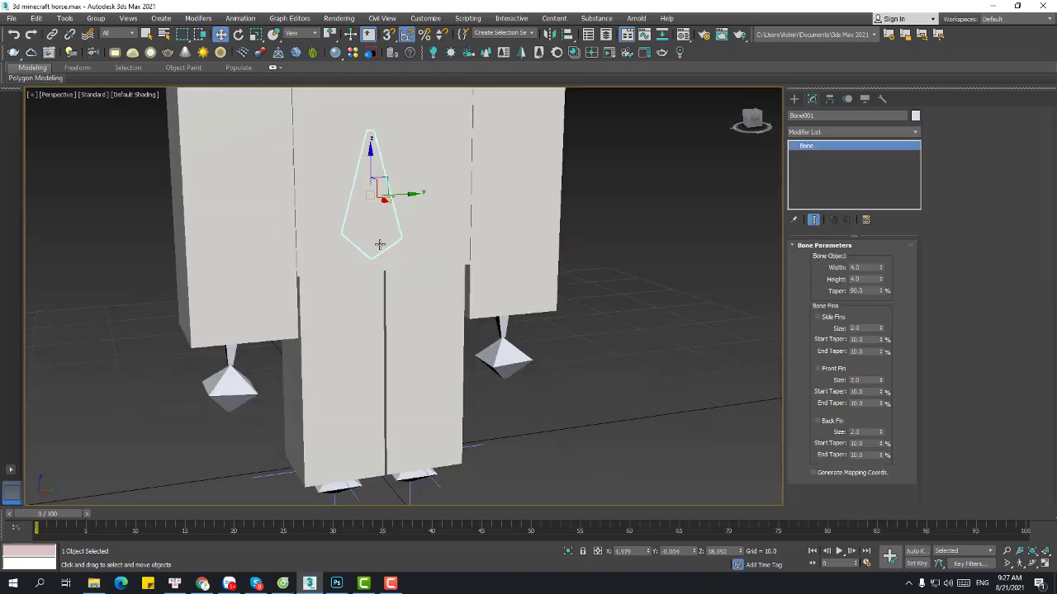
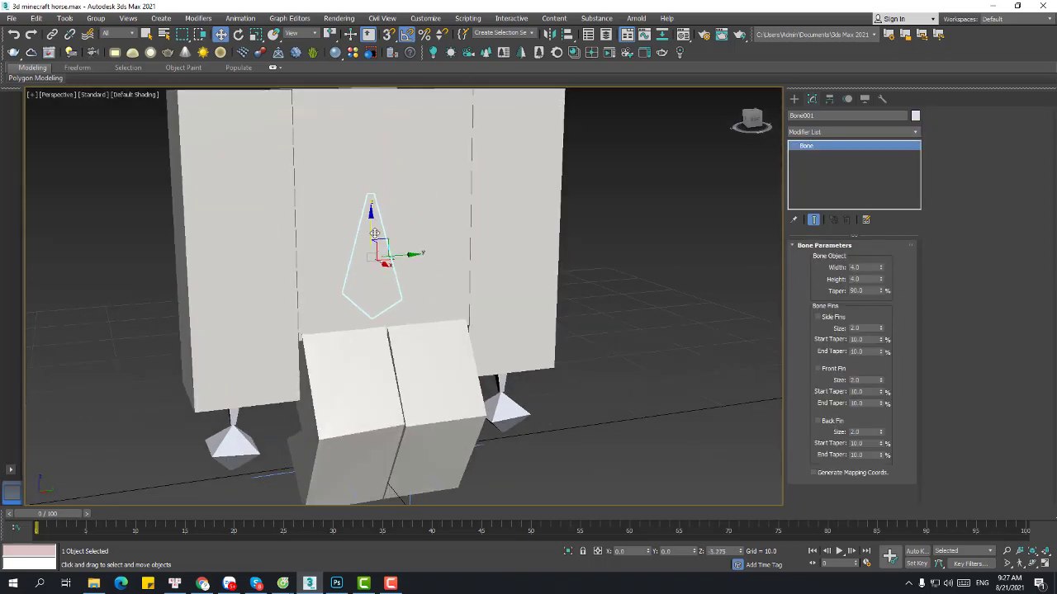
scroll(386, 276, "down", 5)
mouse_move(384, 237)
left_mouse_down()
mouse_move(381, 272)
mouse_move(379, 233)
mouse_move(374, 239)
left_mouse_up()
right_click(374, 239)
Step: Test rotating the upper arm bone Bone011 at the shoulder and cancel the rotation
middle_click_drag(374, 239, 426, 229, "alt")
key("F3")
left_click(439, 191)
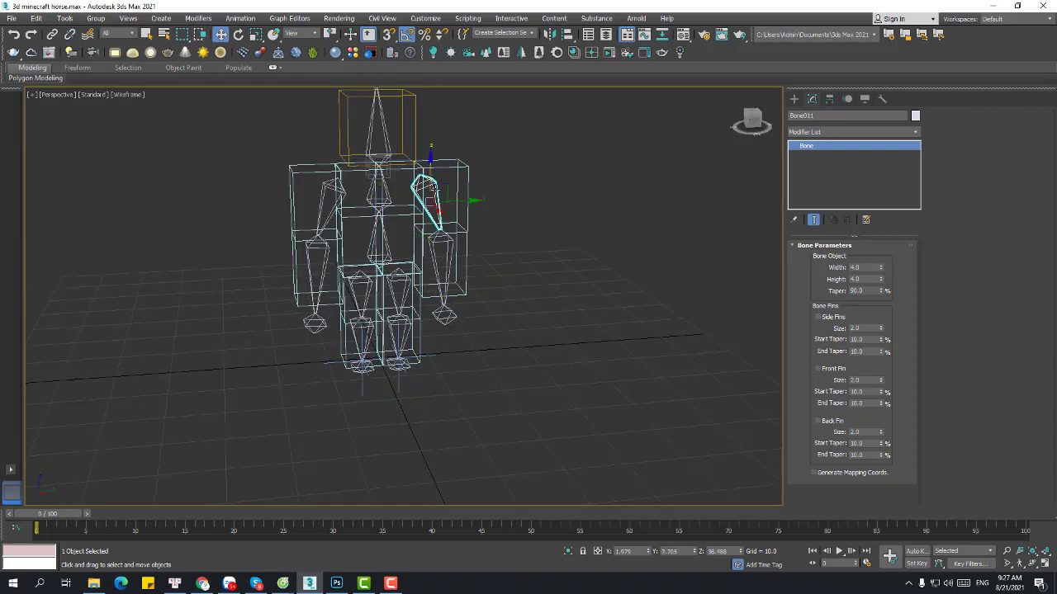
key("F3")
right_click(435, 191)
left_click(451, 212)
middle_click_drag(474, 219, 420, 177, "alt")
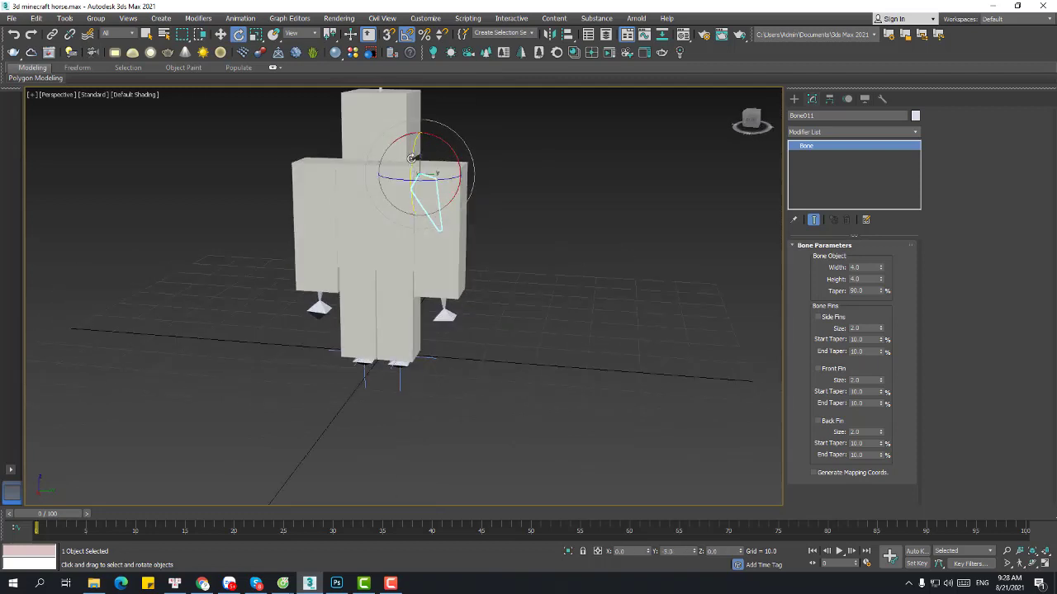
left_click_drag(421, 150, 424, 142)
right_click(424, 108)
middle_click_drag(396, 233, 492, 243, "alt")
key("q")
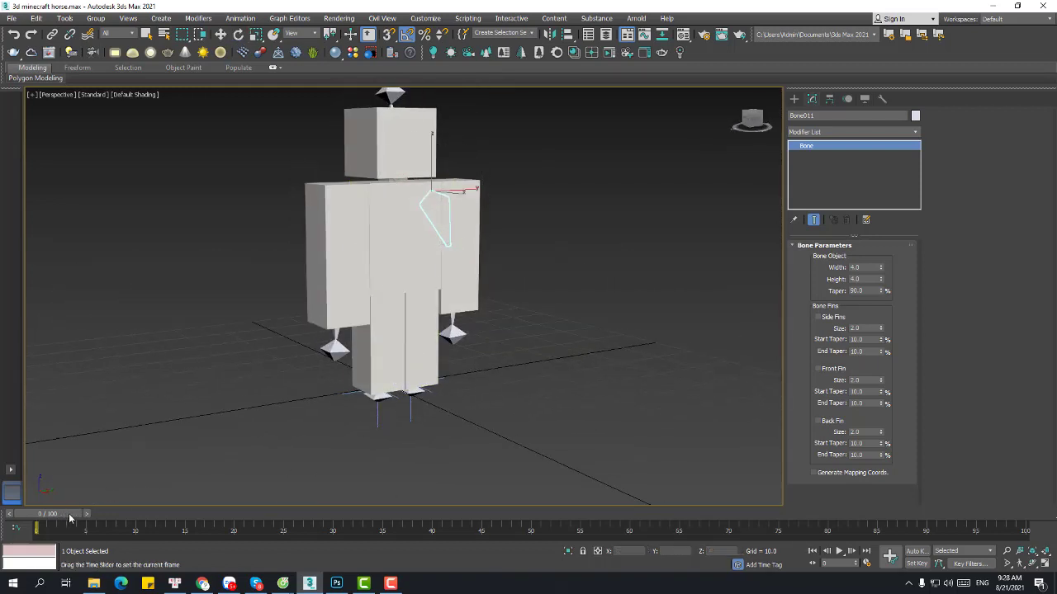
Step: Turn on Auto Key, set the animation's end time to frame 24 and briefly play the range
key("e")
key("n")
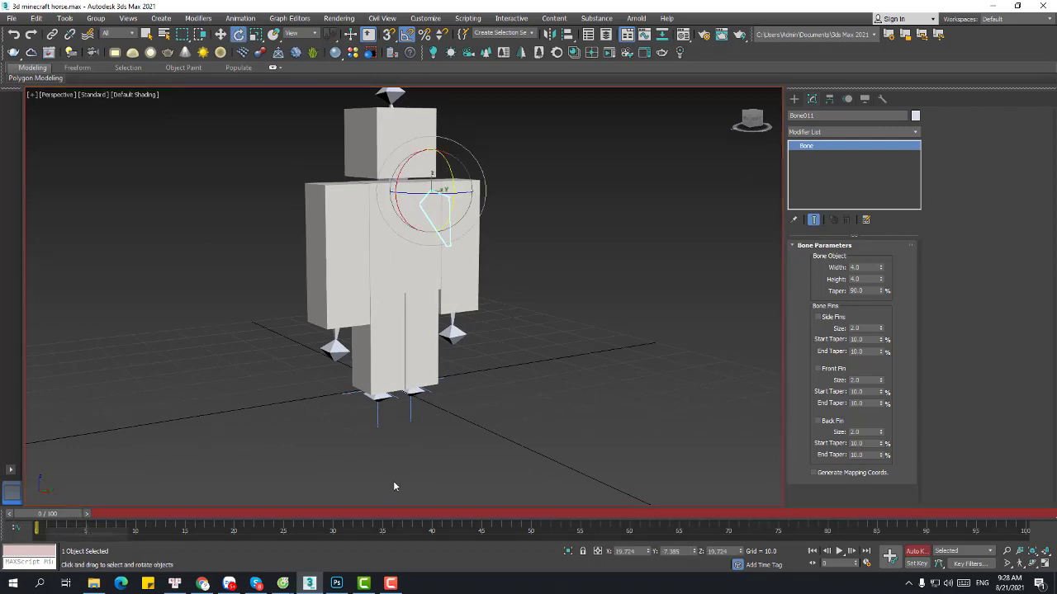
left_click(866, 564)
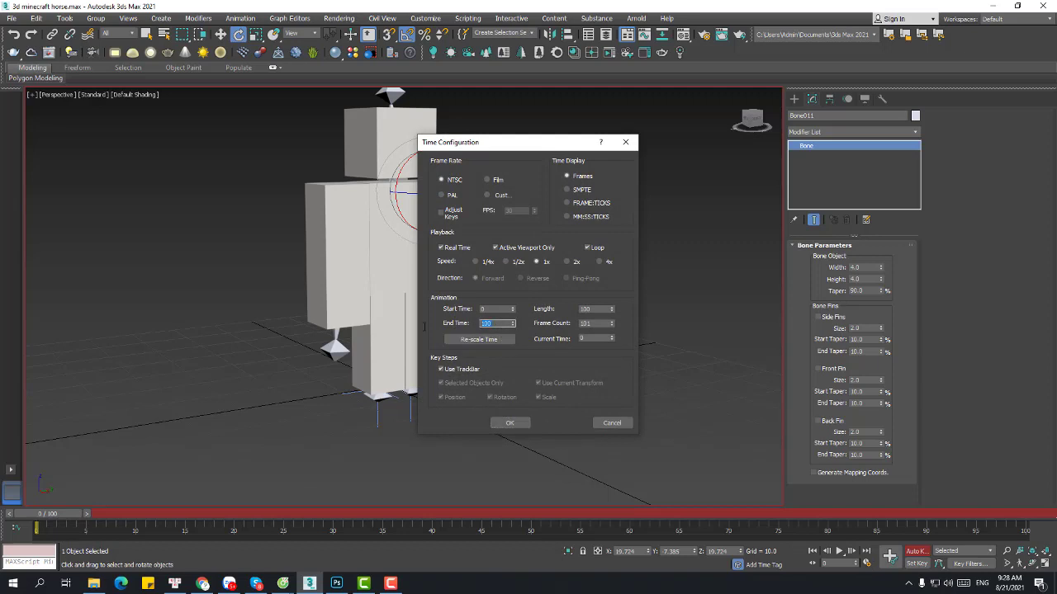
left_click(517, 422)
key("/")
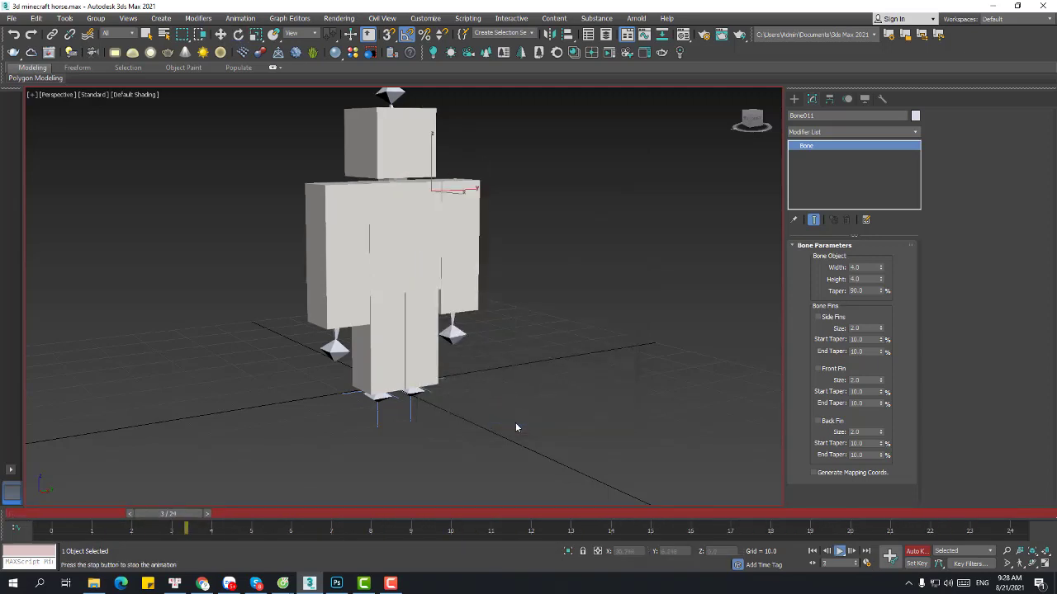
key("/")
Step: Turn off Auto Key and hide both large planes around the character in the Front view
key("l")
middle_click_drag(506, 384, 455, 432)
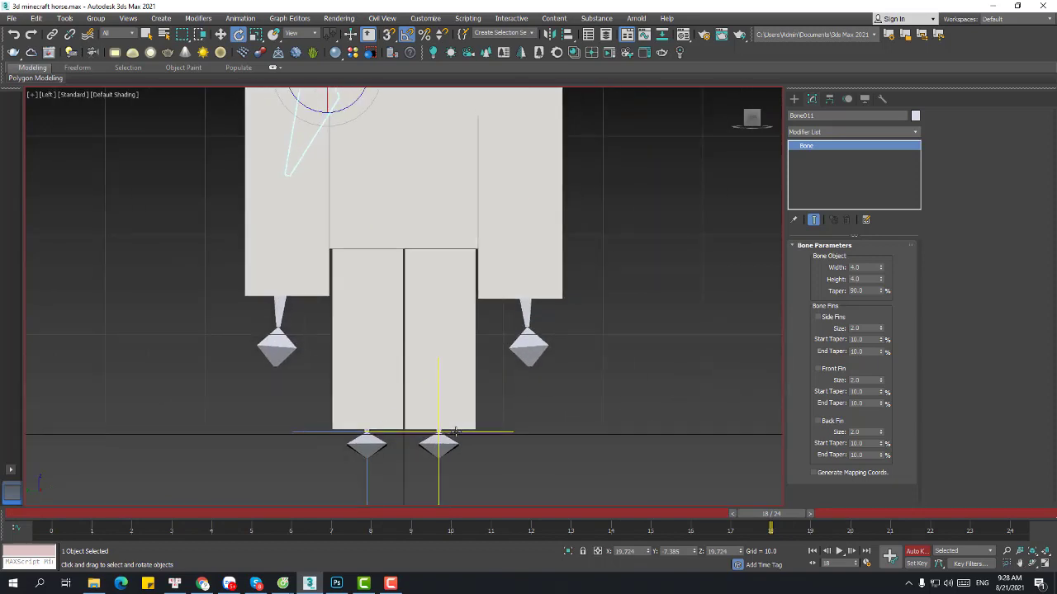
key("f")
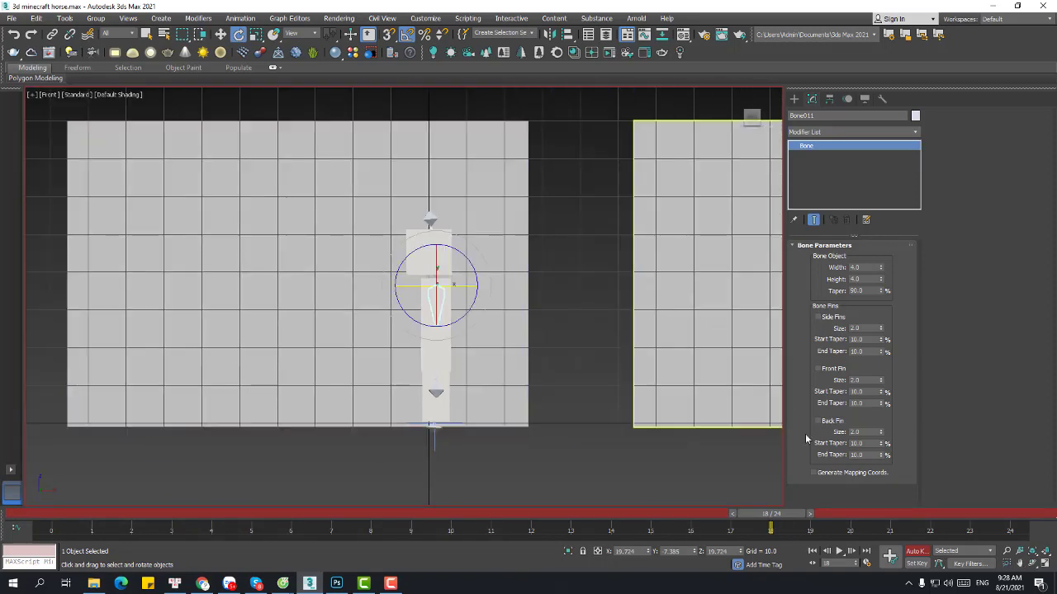
left_click(916, 552)
right_click(490, 217)
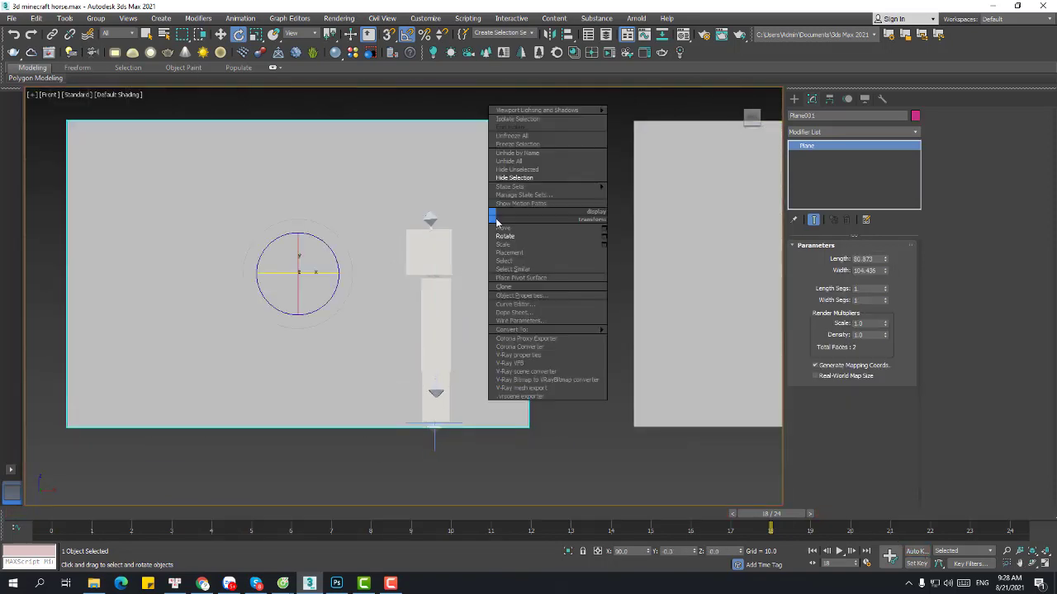
left_click(528, 178)
right_click(662, 177)
left_click(687, 139)
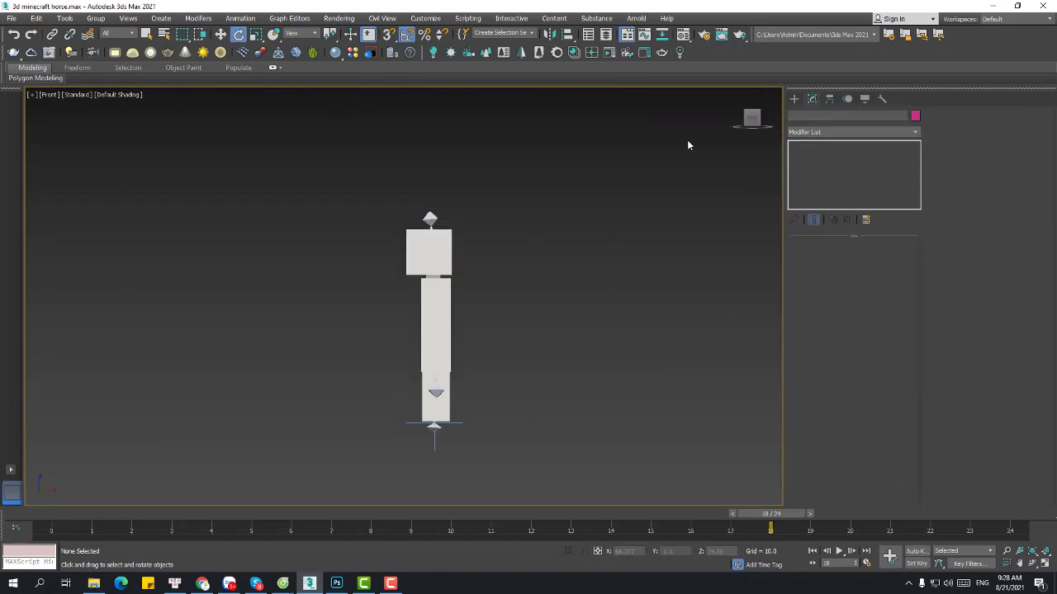
Step: With Auto Key on at frame 18, lower the root bone Bone001 vertically in the Front view so the knees bend
scroll(402, 450, "up", 3)
middle_click_drag(403, 450, 490, 289)
scroll(493, 352, "up", 2)
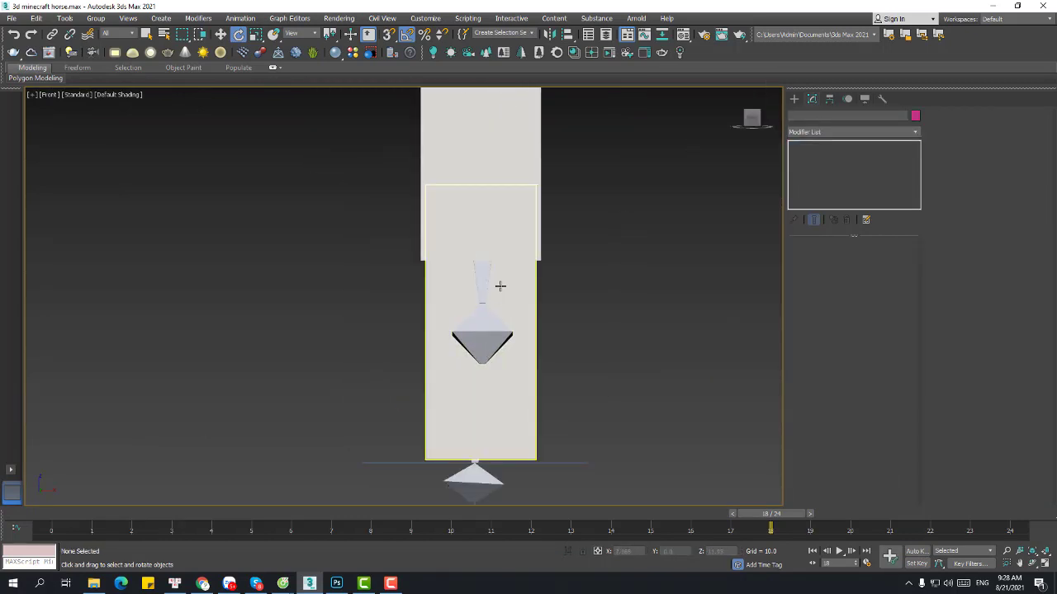
key("F3")
left_click(450, 237)
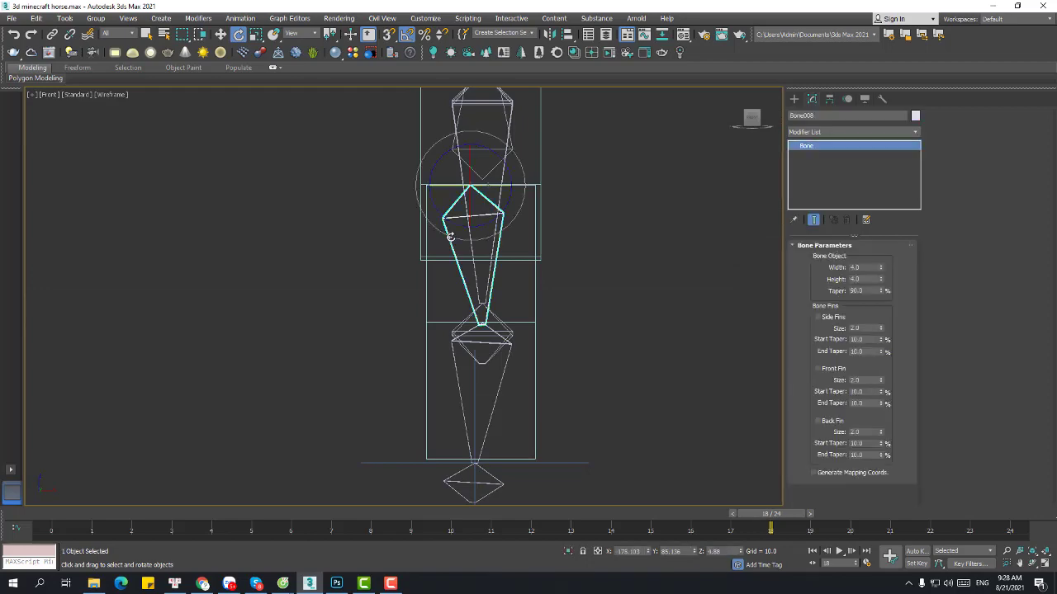
scroll(484, 273, "down", 3)
middle_click_drag(484, 273, 553, 282, "alt")
left_click(451, 206)
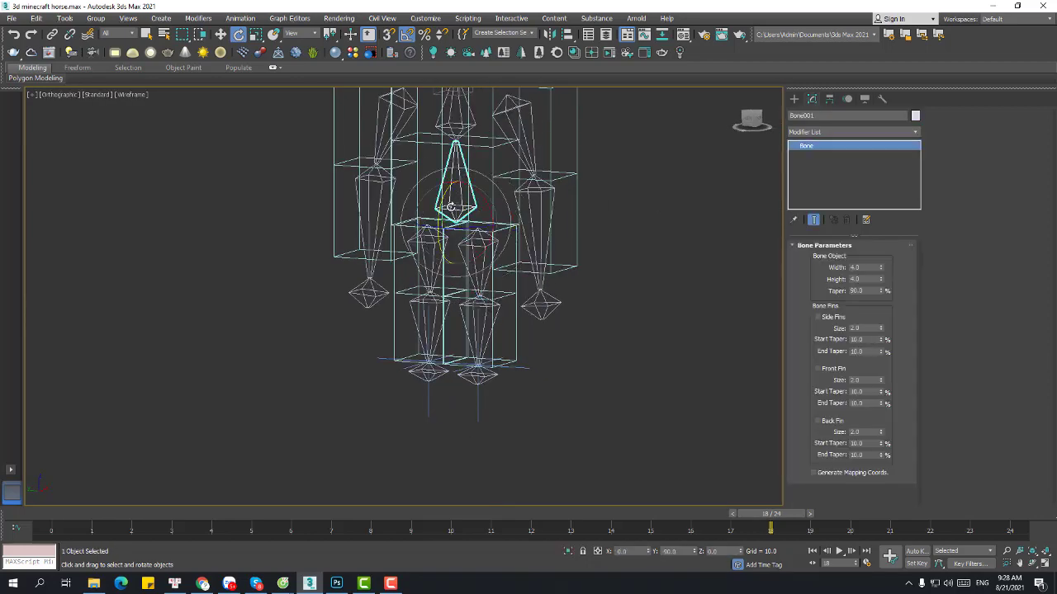
key("f")
key("n")
right_click(474, 249)
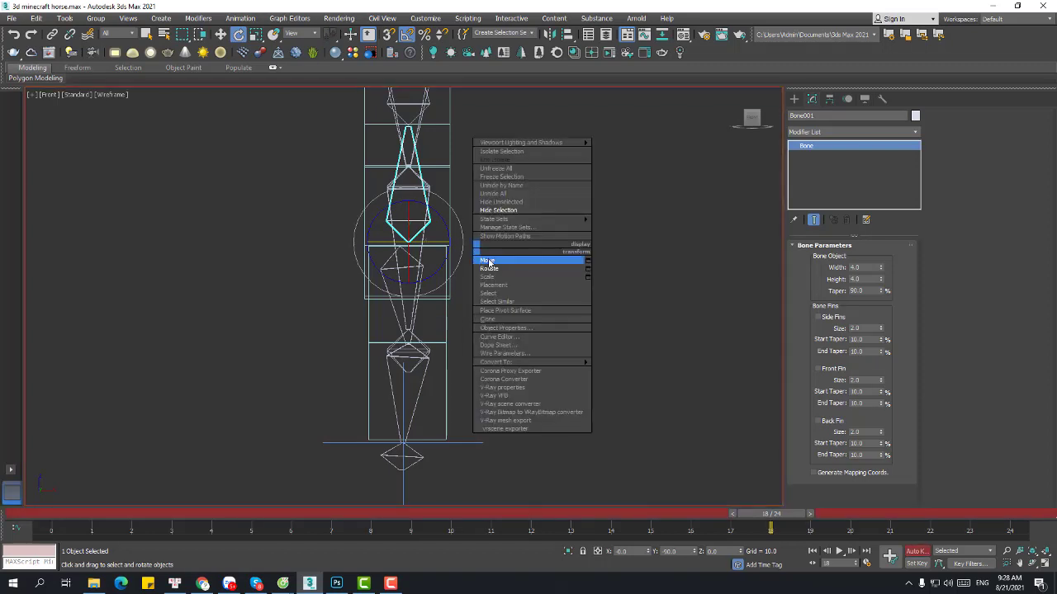
left_click(490, 258)
key("F3")
scroll(471, 256, "down", 2)
left_click_drag(441, 213, 441, 225)
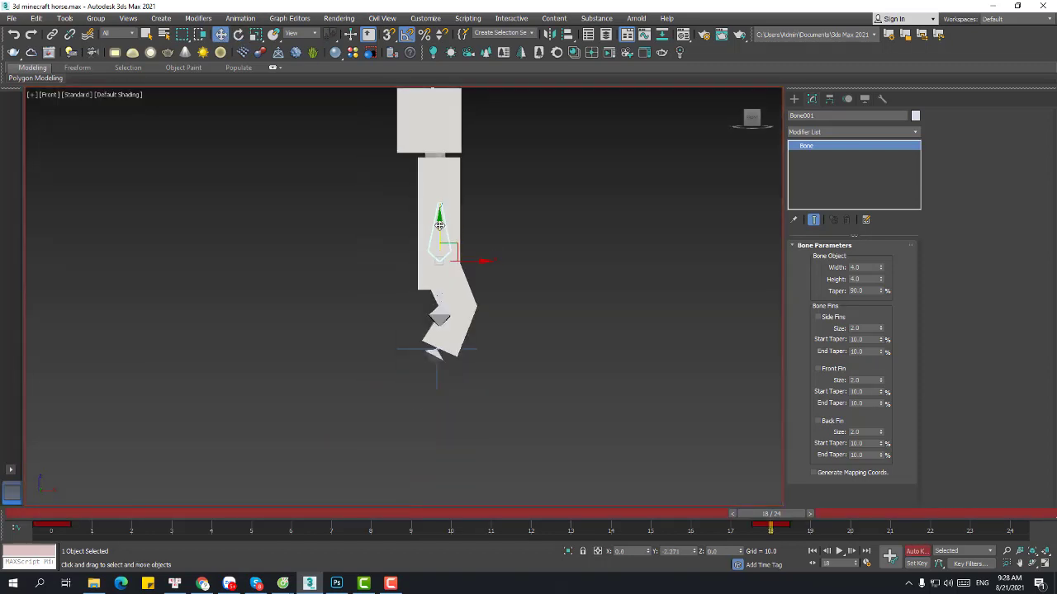
Step: Turn off Auto Key and move the head box Box005 about 3.7 units along the X axis
middle_click_drag(456, 239, 414, 284)
left_click(418, 168)
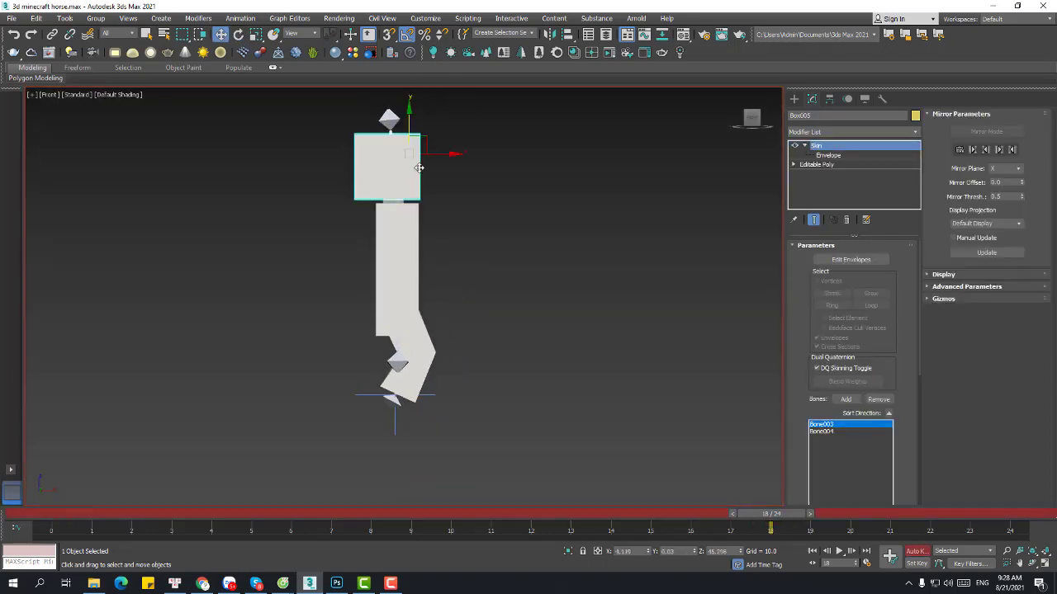
key("n")
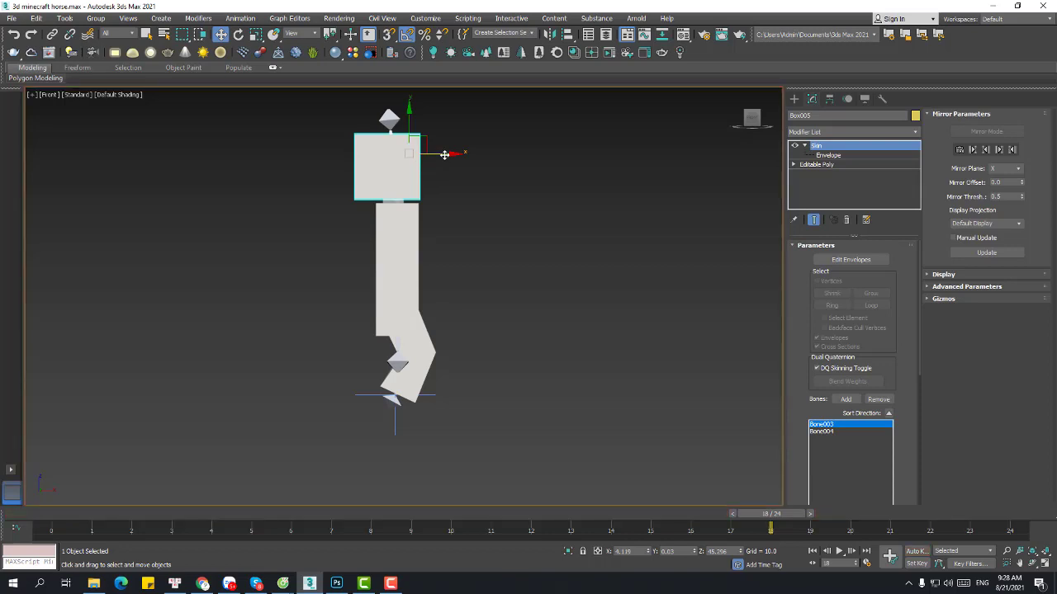
left_click_drag(444, 154, 467, 155)
Step: Move the root bone Bone001's key from frame 18 to frame 0 and go to frame 0
scroll(413, 281, "up", 4)
key("F3")
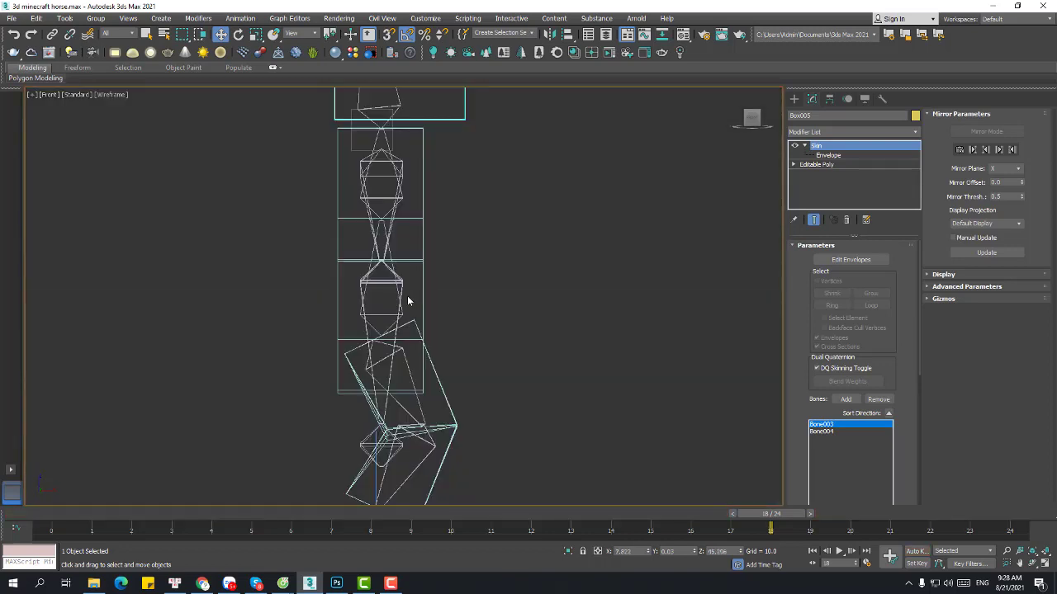
left_click(387, 273)
scroll(379, 259, "down", 2)
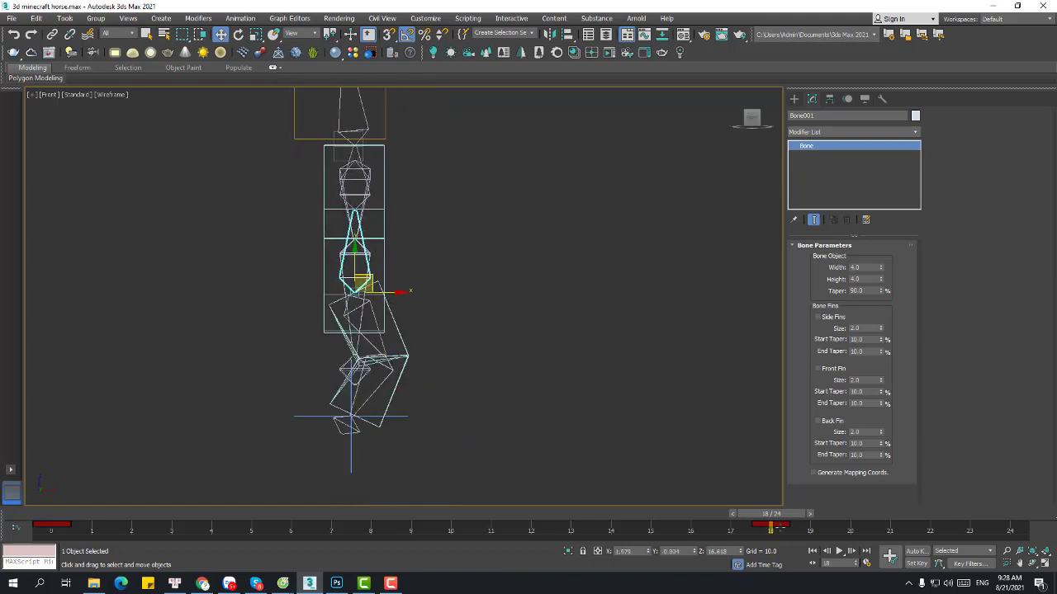
left_click_drag(778, 529, 579, 528)
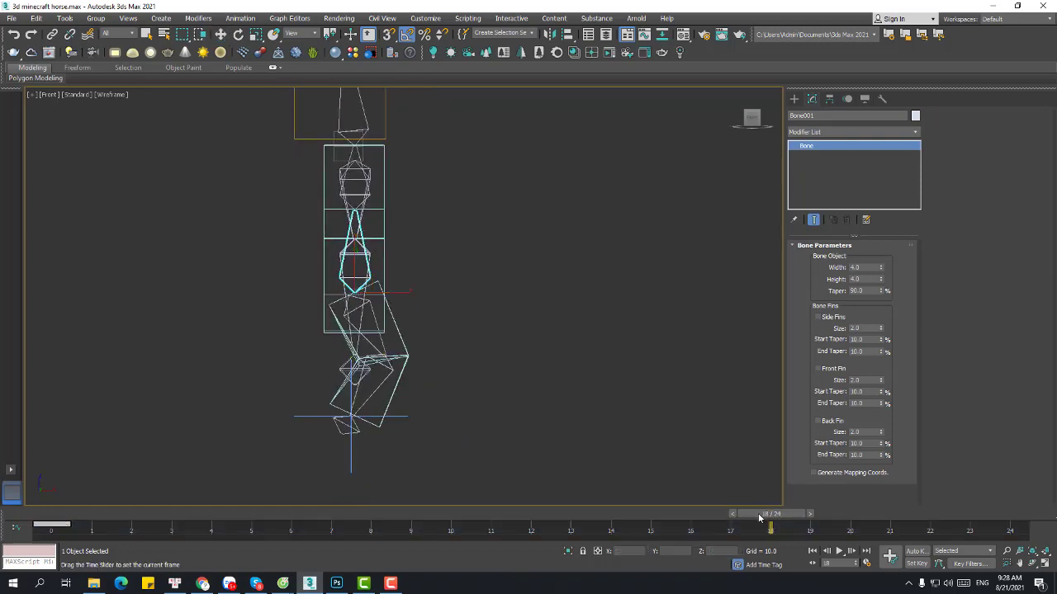
key("Home")
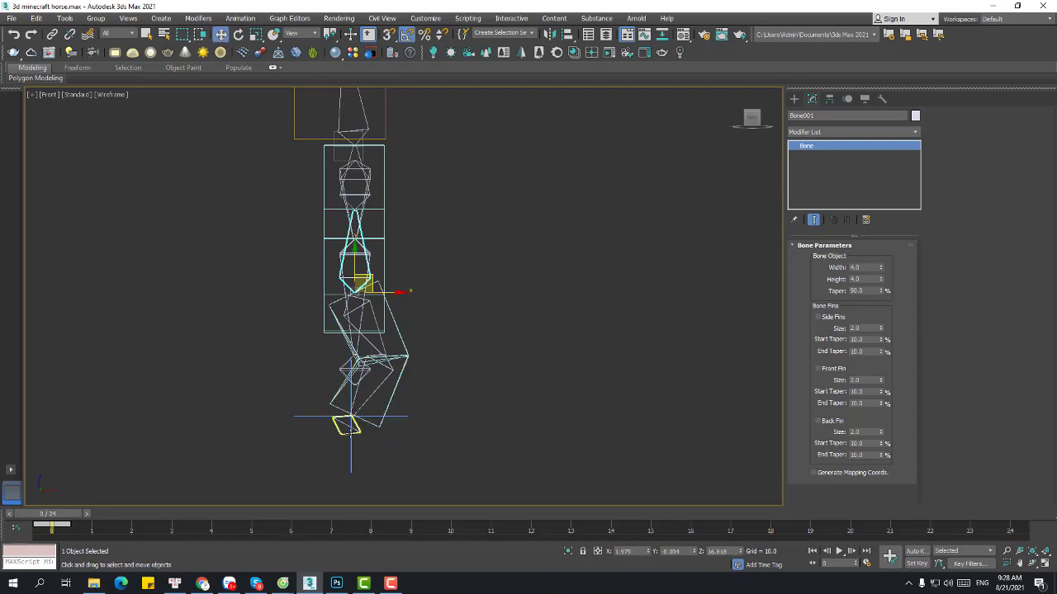
Step: Pose the legs in a stride at frame 0 by moving one foot's IK handle forward and IK Chain001 backward
left_click(350, 449)
key("F3")
left_click_drag(369, 405, 450, 393)
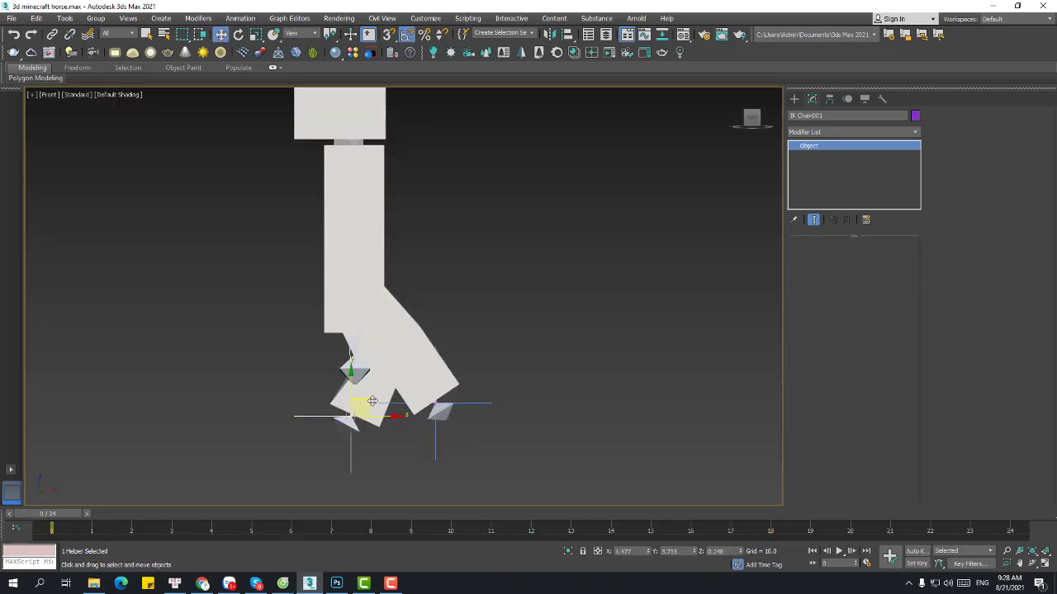
left_click_drag(372, 401, 304, 406)
Step: Try an arm swing by rotating the upper arm bone Bone005 forward and Bone011 backward at the shoulders
key("F3")
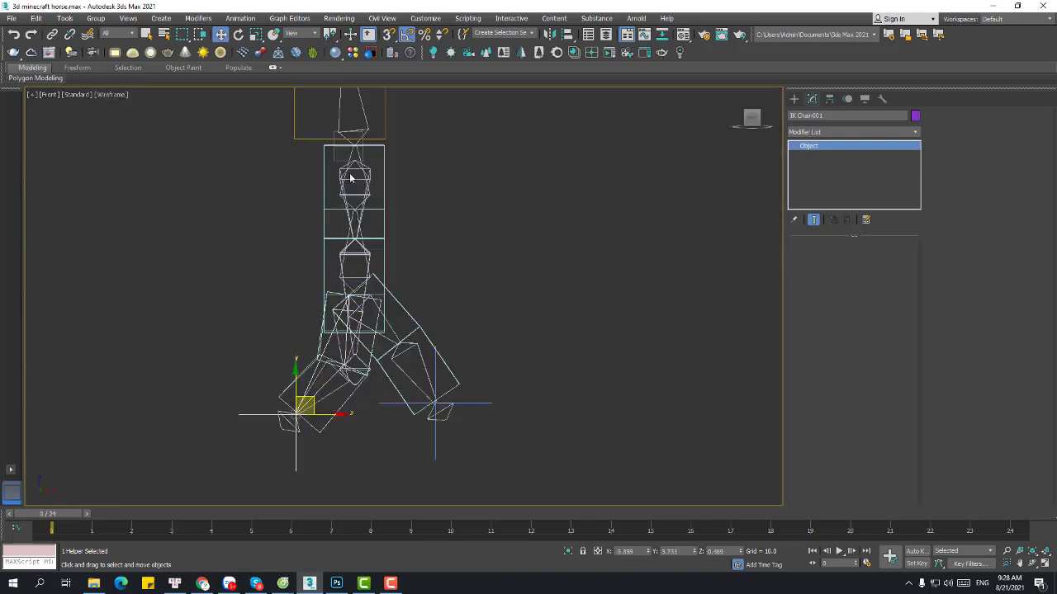
left_click(370, 165)
right_click(369, 166)
left_click(395, 185)
key("F3")
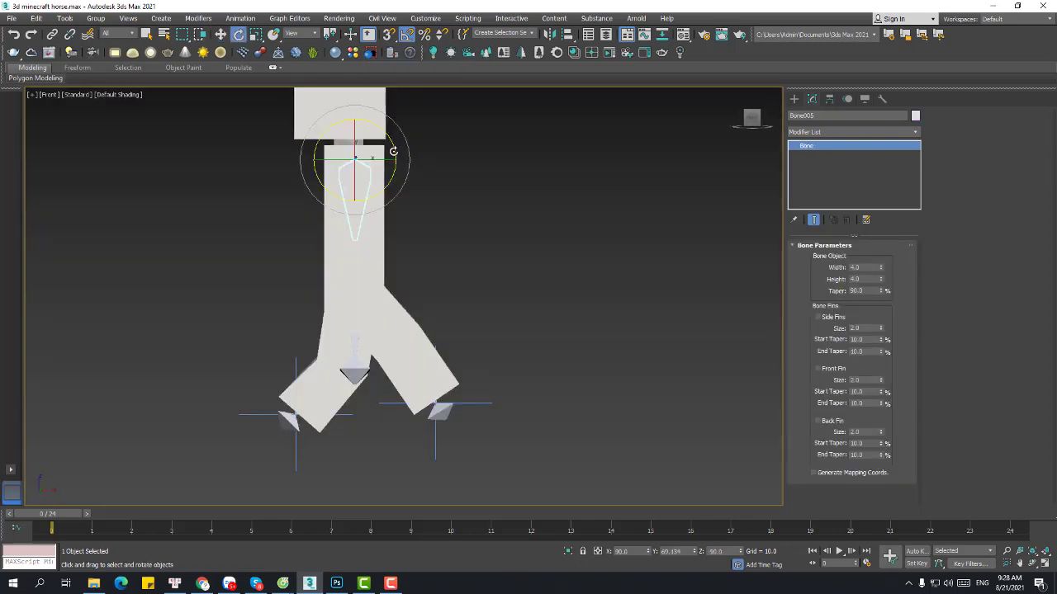
mouse_move(363, 133)
left_mouse_down()
mouse_move(396, 165)
mouse_move(388, 183)
left_mouse_up()
key("F3")
left_click(361, 218)
key("F3")
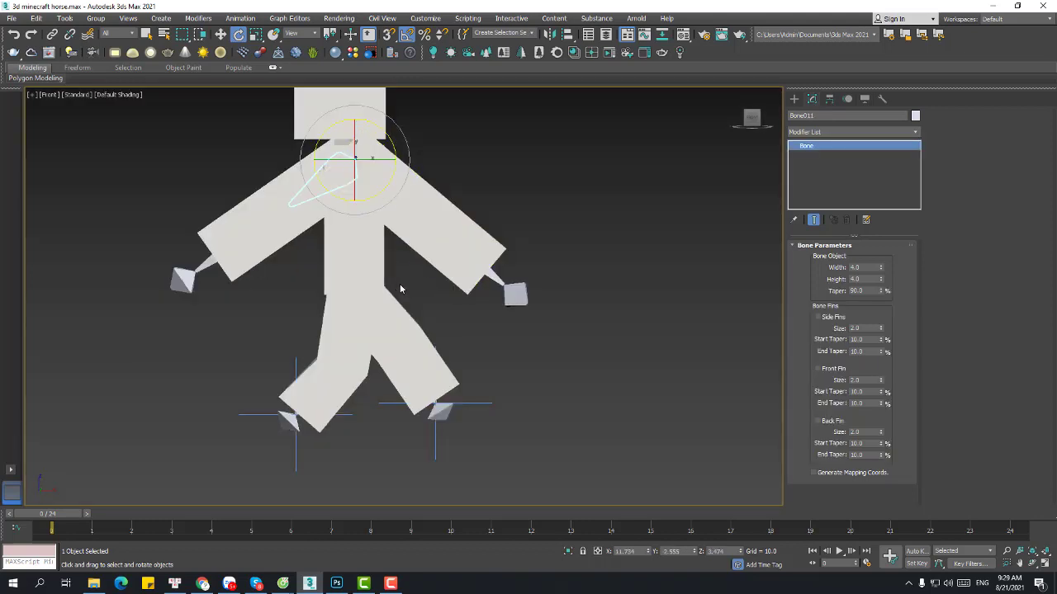
Step: Reverse the arm swing by rotating Bone011 forward and, with selection limited to bones, Bone005 backward
scroll(399, 288, "down", 3)
middle_click_drag(400, 288, 306, 315, "alt")
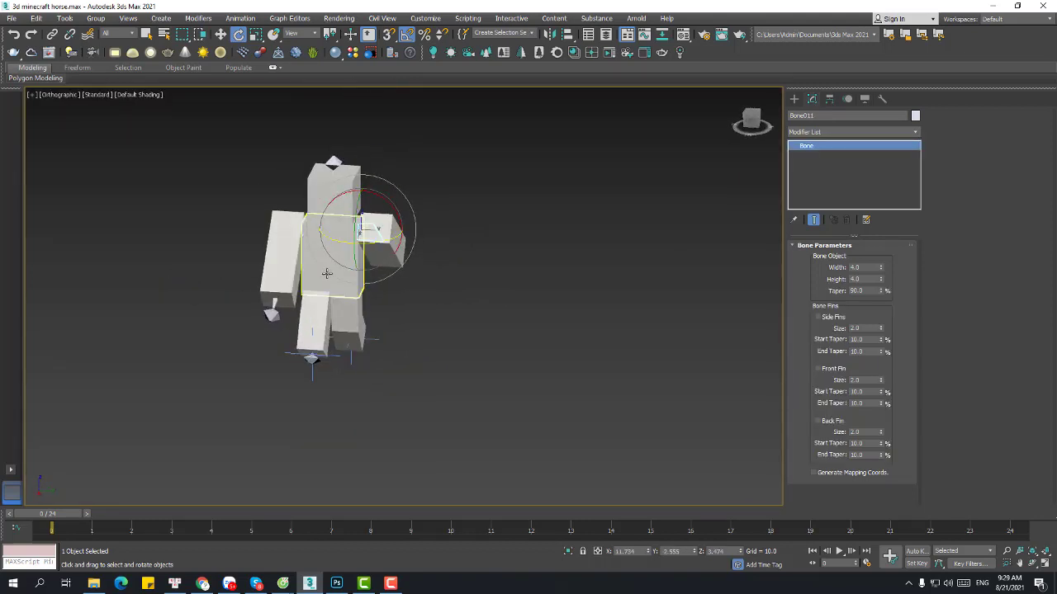
left_click_drag(326, 273, 302, 213)
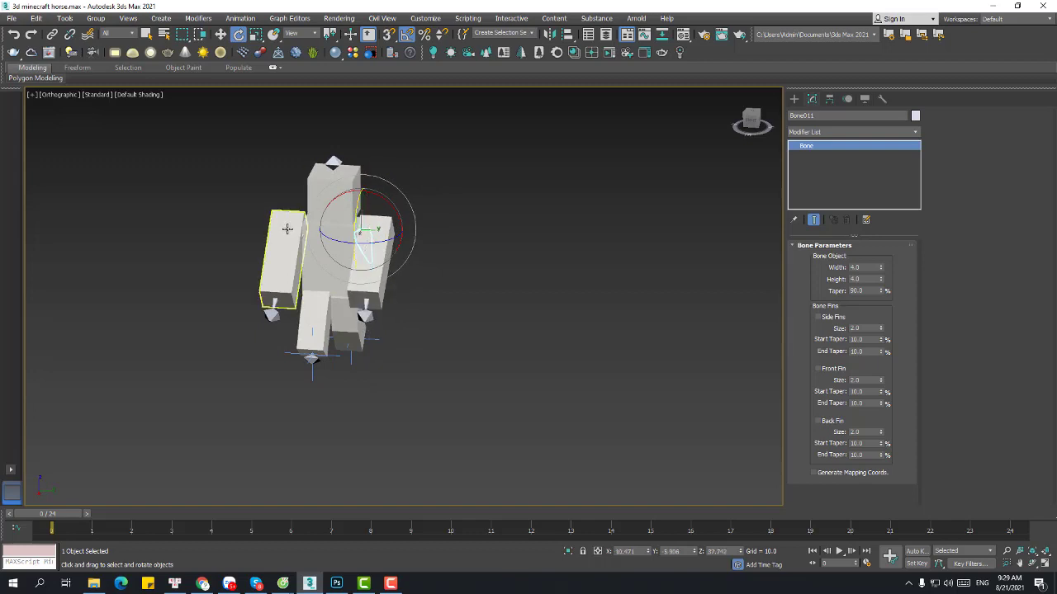
left_click(110, 34)
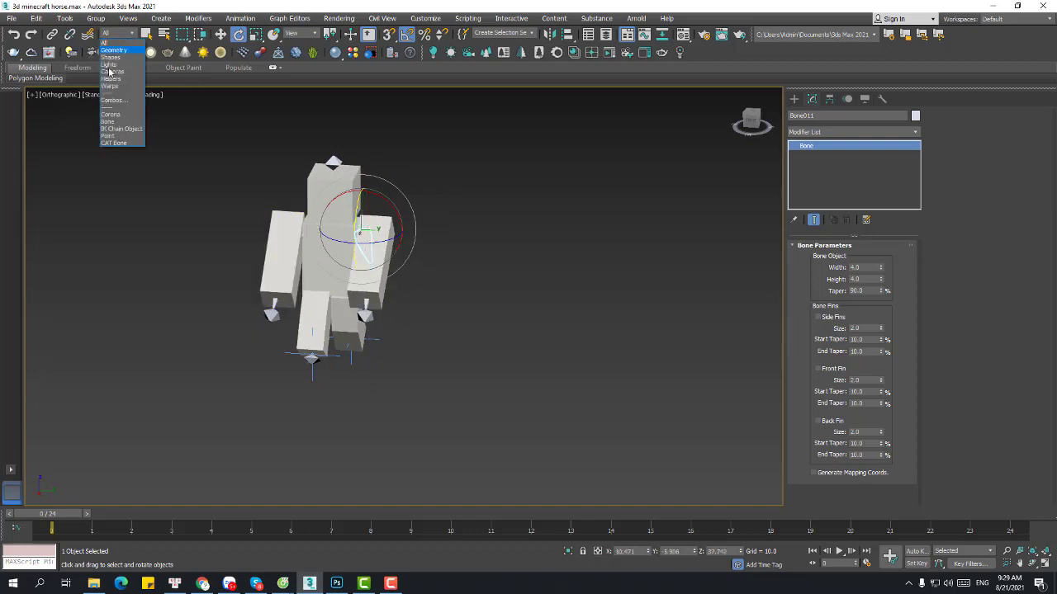
left_click(107, 123)
left_click(287, 242)
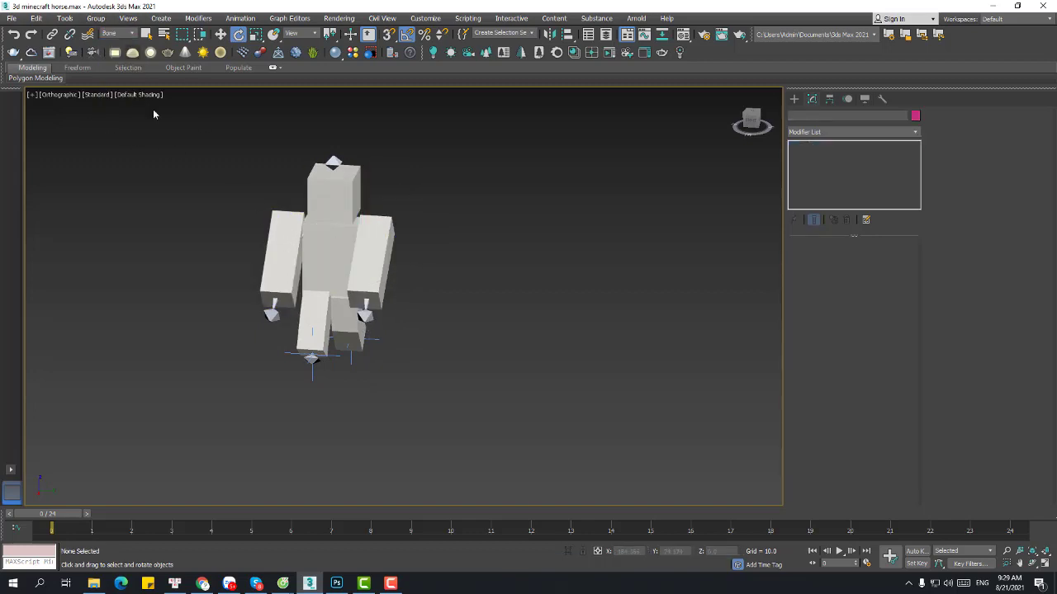
left_click(293, 255)
left_click_drag(298, 218, 299, 268)
middle_click_drag(300, 268, 401, 246, "alt")
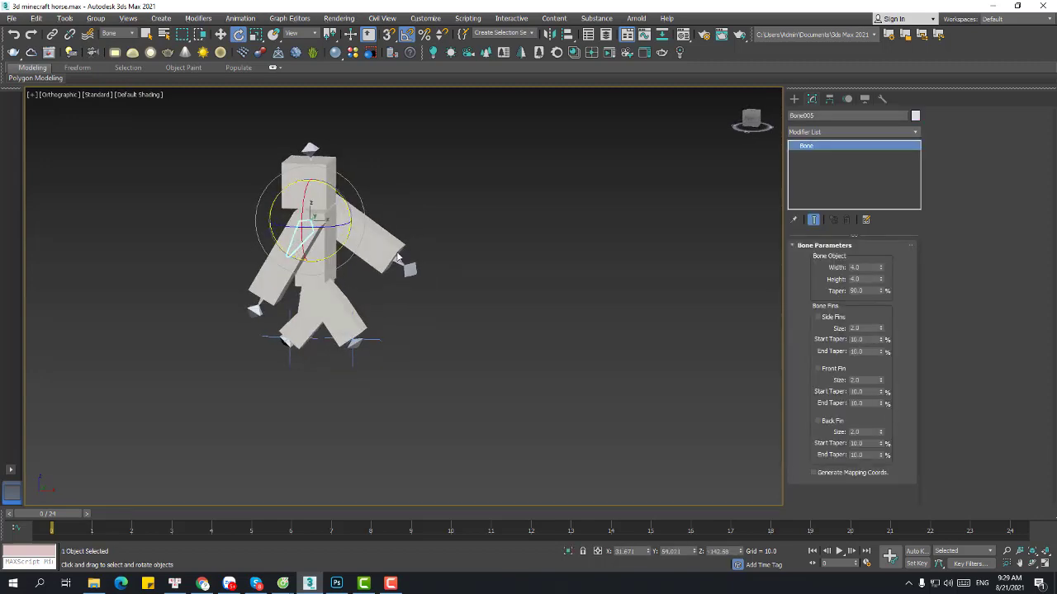
Step: Return to the Front view with edged faces shown and turn on Auto Key at frame 0
key("l")
scroll(397, 254, "down", 2)
key("f")
scroll(380, 282, "down", 1)
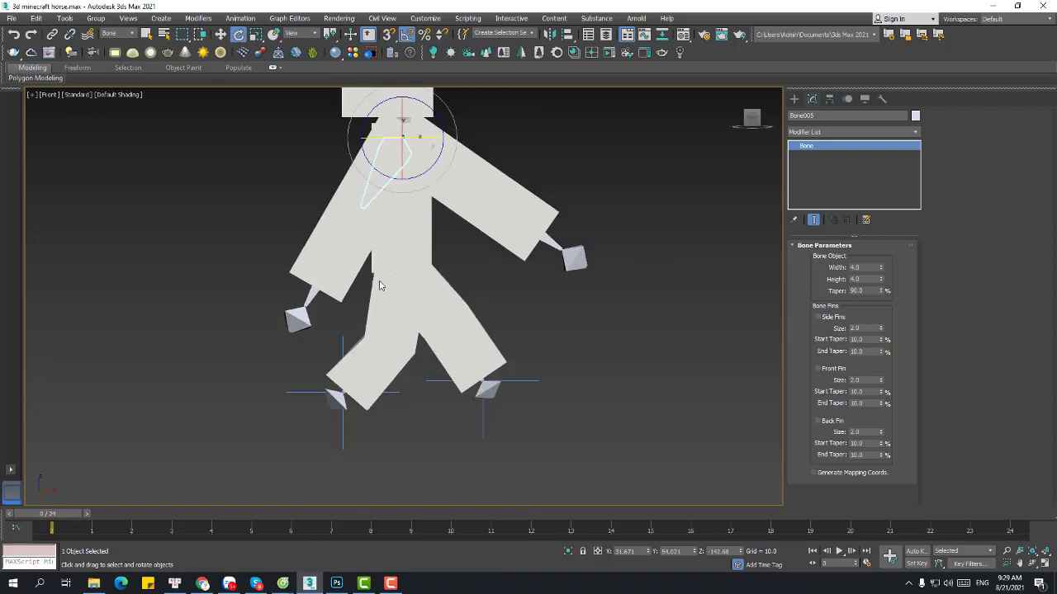
mouse_move(379, 286)
middle_mouse_down()
mouse_move(376, 329)
mouse_move(394, 277)
middle_mouse_up()
key("F4")
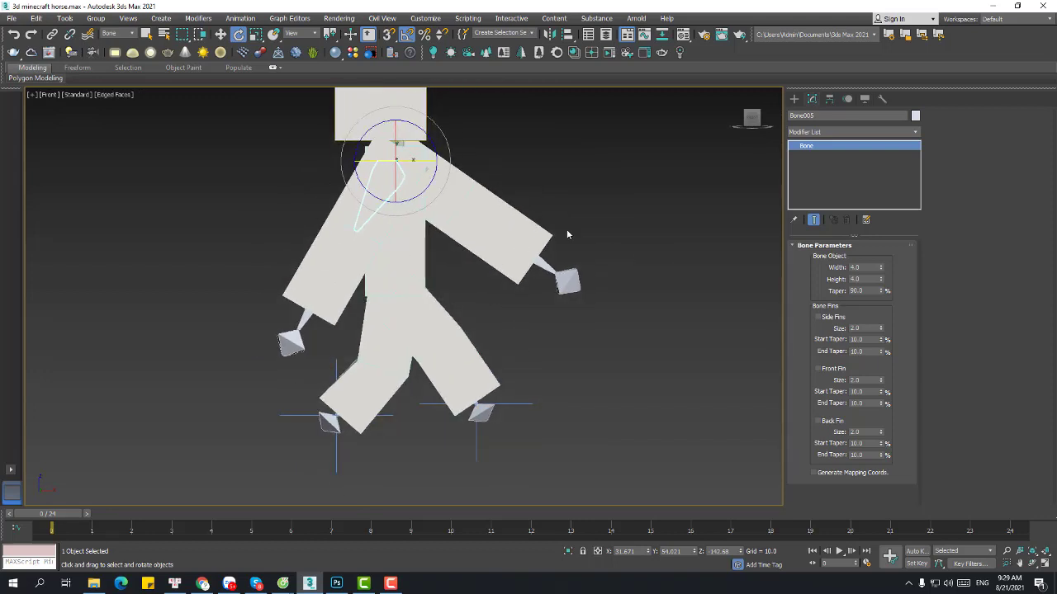
scroll(567, 234, "down", 2)
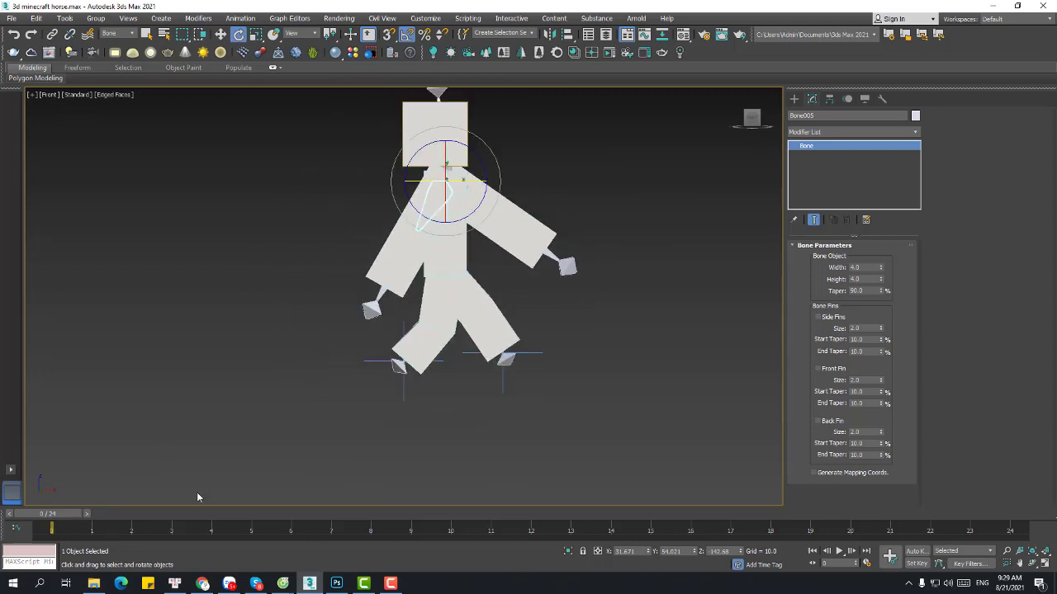
key("n")
left_click_drag(481, 160, 483, 158)
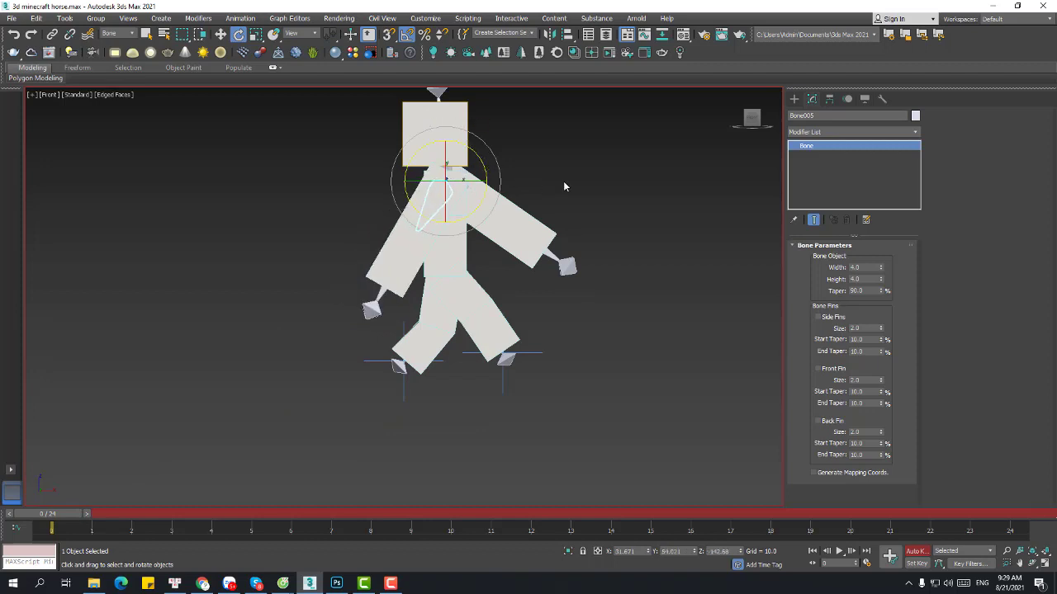
Step: At frame 6, rotate the upper arm bone Bone005 from its backward pose to a forward swing
key("q")
left_click_drag(56, 516, 63, 518)
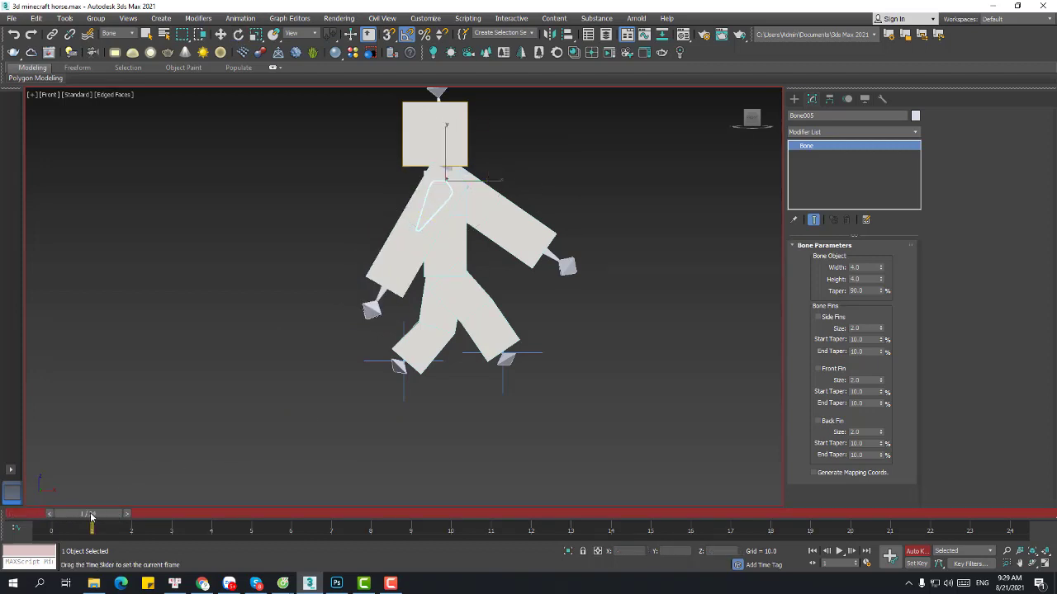
left_click_drag(165, 516, 258, 516)
key("e")
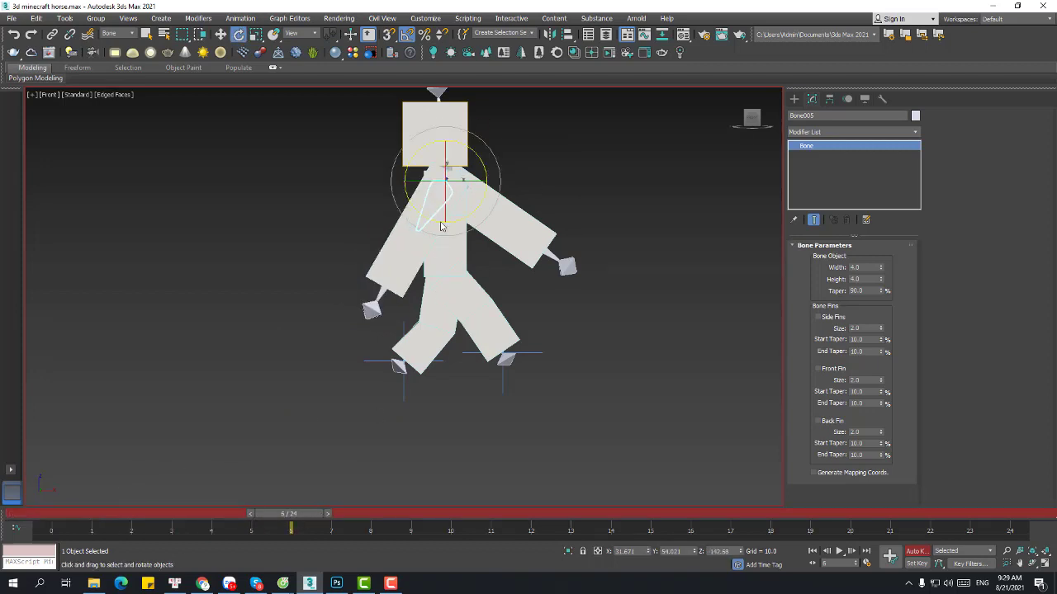
left_click_drag(483, 166, 468, 188)
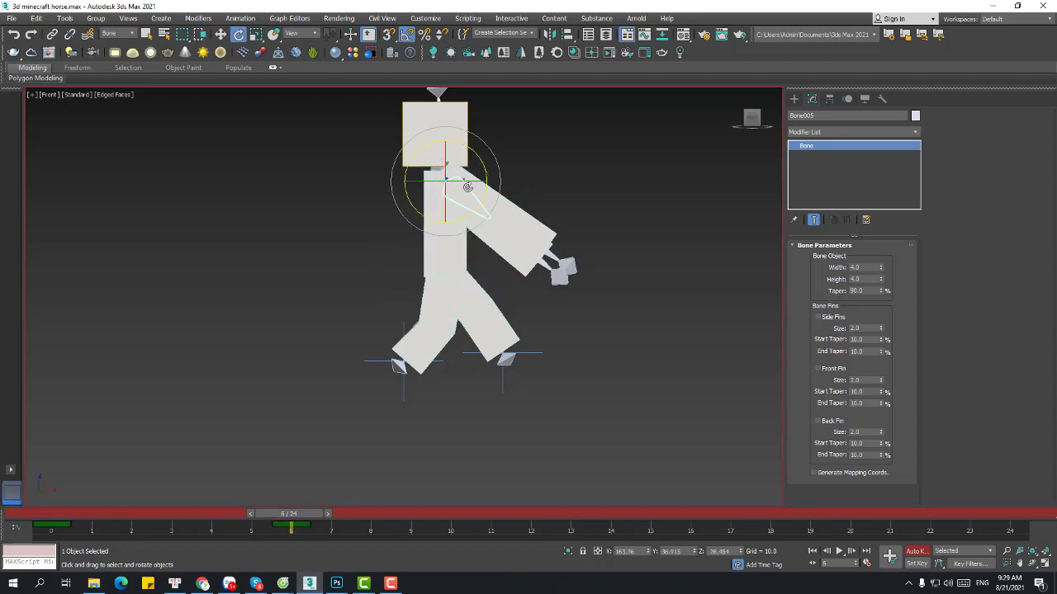
Step: Swing the other upper arm bone, Bone011, backward at frame 6 to oppose Bone005
scroll(468, 189, "up", 4)
key("F3")
left_click(477, 170)
key("F3")
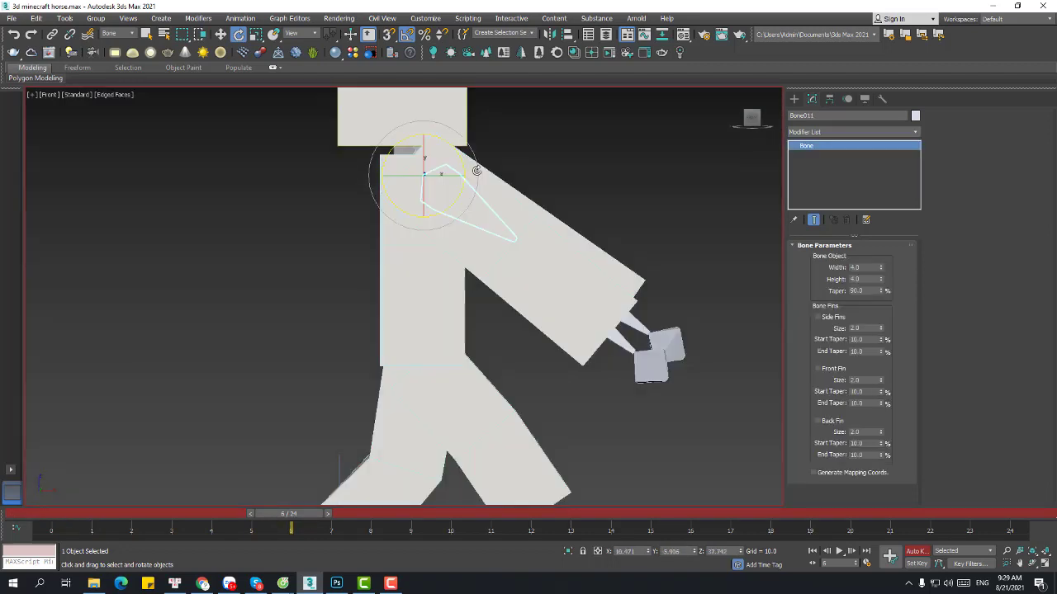
left_click_drag(459, 157, 465, 212)
middle_click_drag(466, 300, 446, 182)
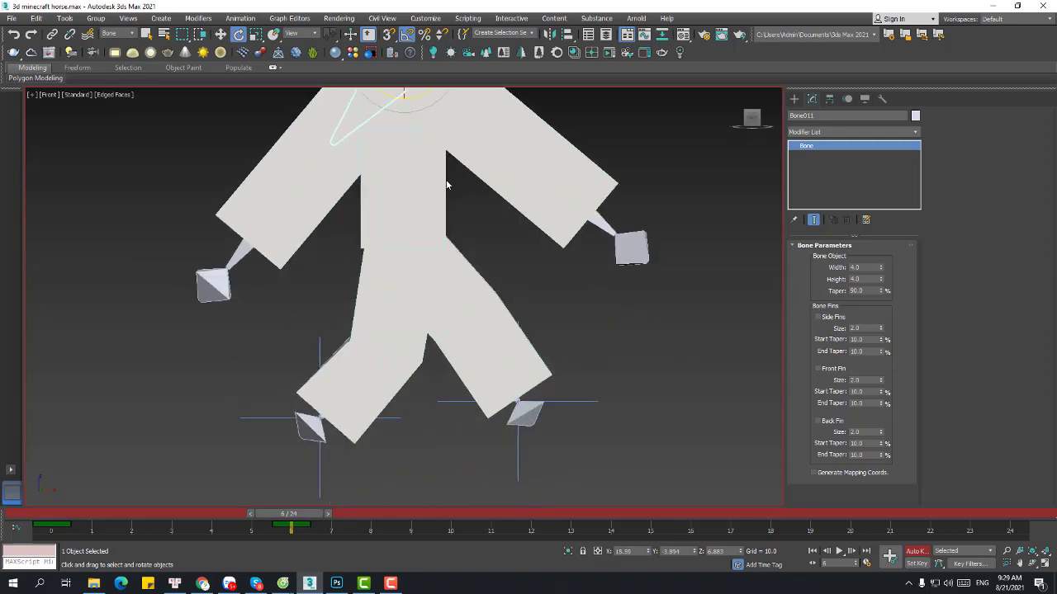
Step: With selection unrestricted, swap the feet at frame 6 by moving IK Chain002 backward and IK Chain001 forward
left_click(563, 404)
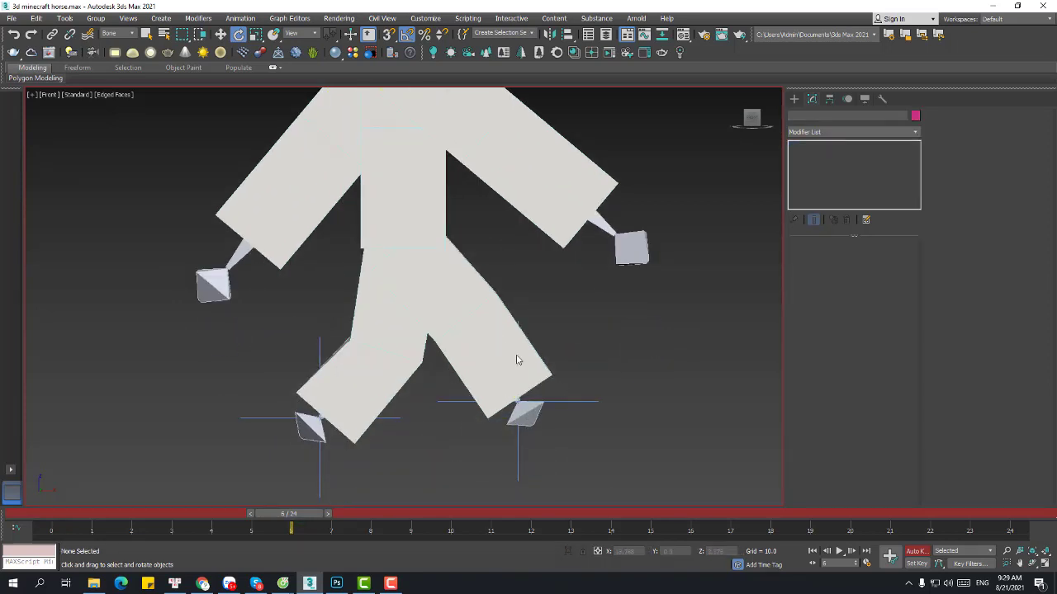
left_click(114, 35)
left_click(113, 43)
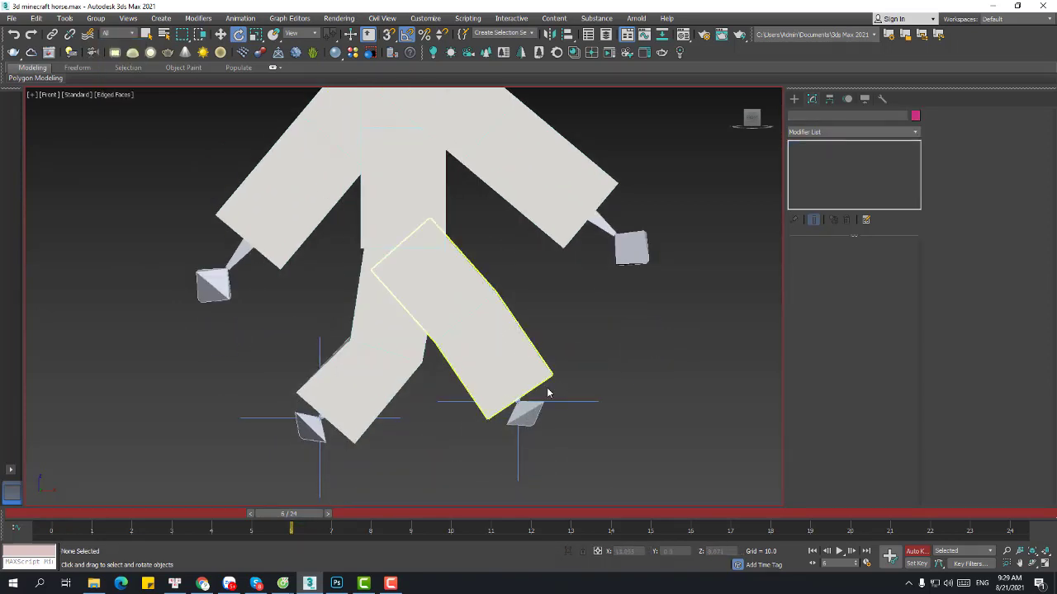
left_click(568, 402)
right_click(568, 402)
left_click(584, 406)
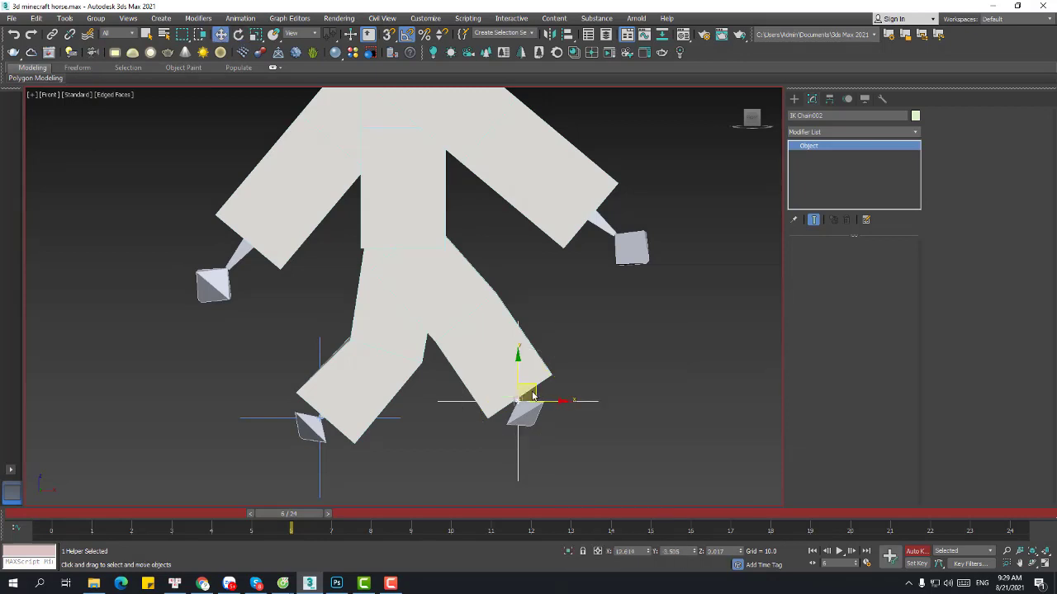
left_click_drag(535, 393, 513, 393)
left_click(320, 356)
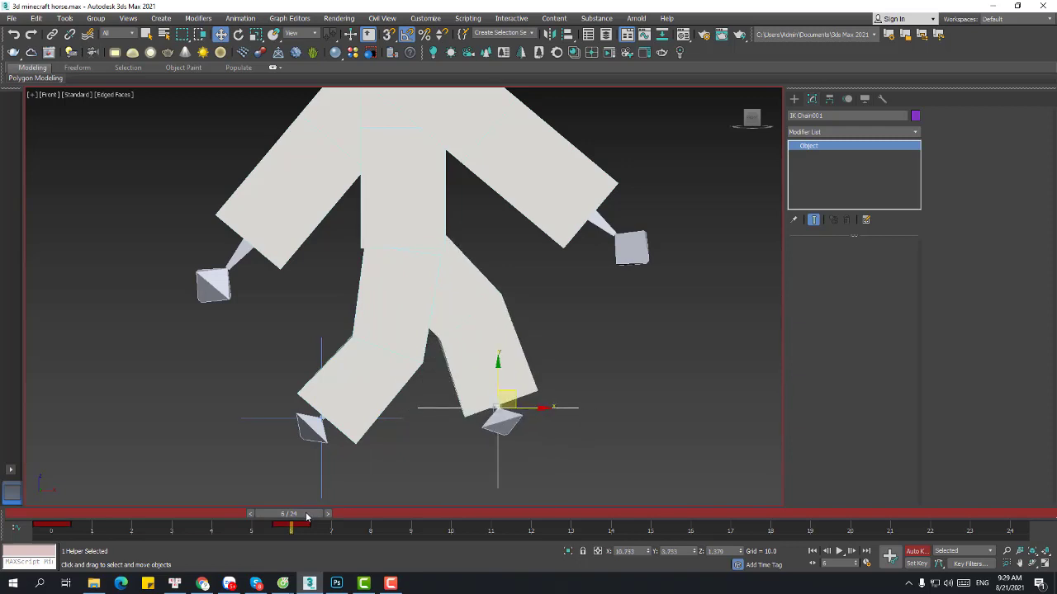
Step: Select the whole rig and copy its frame 0 keys to frame 12
mouse_move(306, 517)
left_mouse_down()
mouse_move(74, 517)
mouse_move(321, 518)
left_mouse_up()
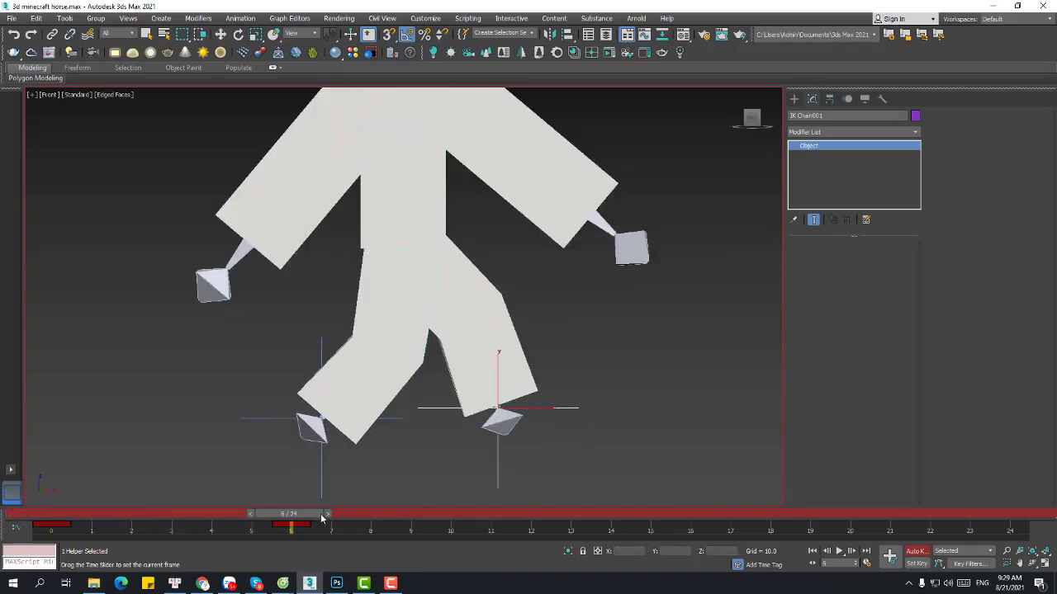
key("w")
scroll(413, 355, "down", 4)
scroll(361, 312, "up", 1)
left_click_drag(324, 282, 678, 430)
mouse_move(307, 517)
left_mouse_down()
mouse_move(216, 516)
mouse_move(299, 514)
left_mouse_up()
left_click_drag(94, 532, 570, 531)
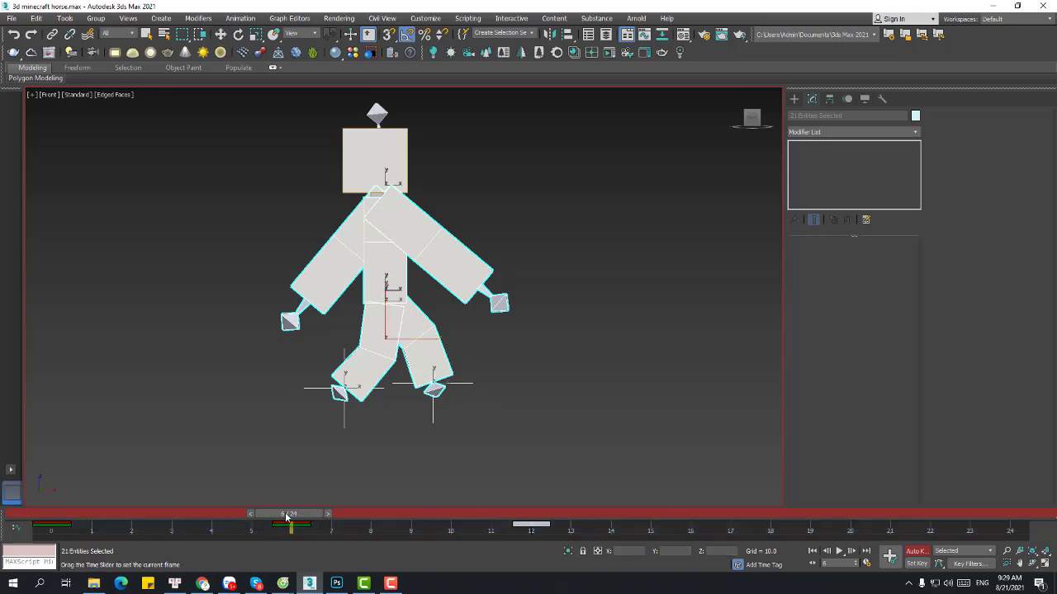
Step: At frame 3, raise the lower spine bone Bone001 by about 2.8 units
left_click_drag(289, 515, 176, 537)
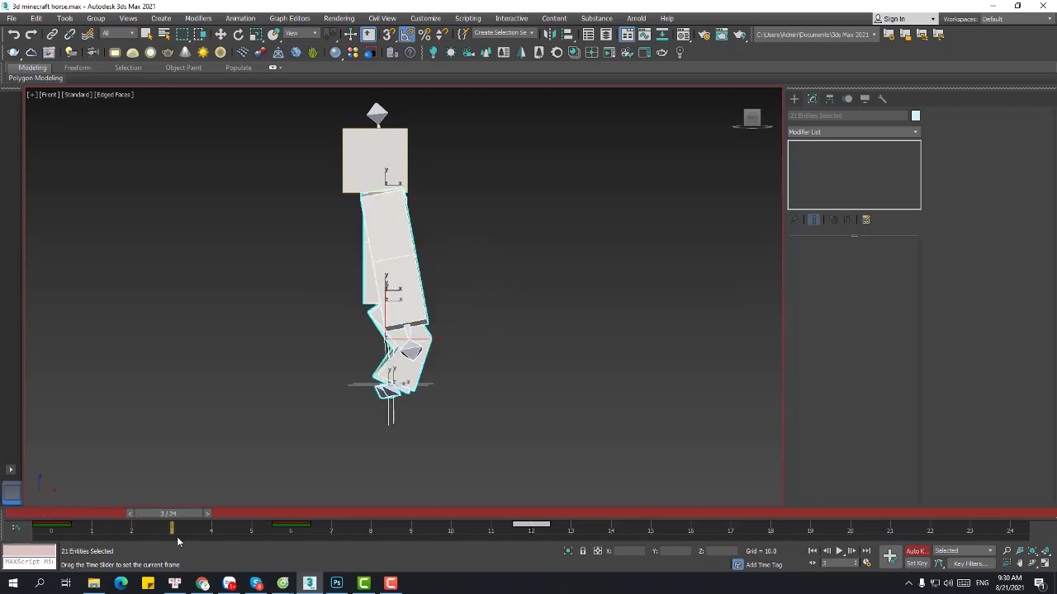
key("w")
scroll(371, 337, "up", 3)
scroll(414, 279, "up", 2)
key("F3")
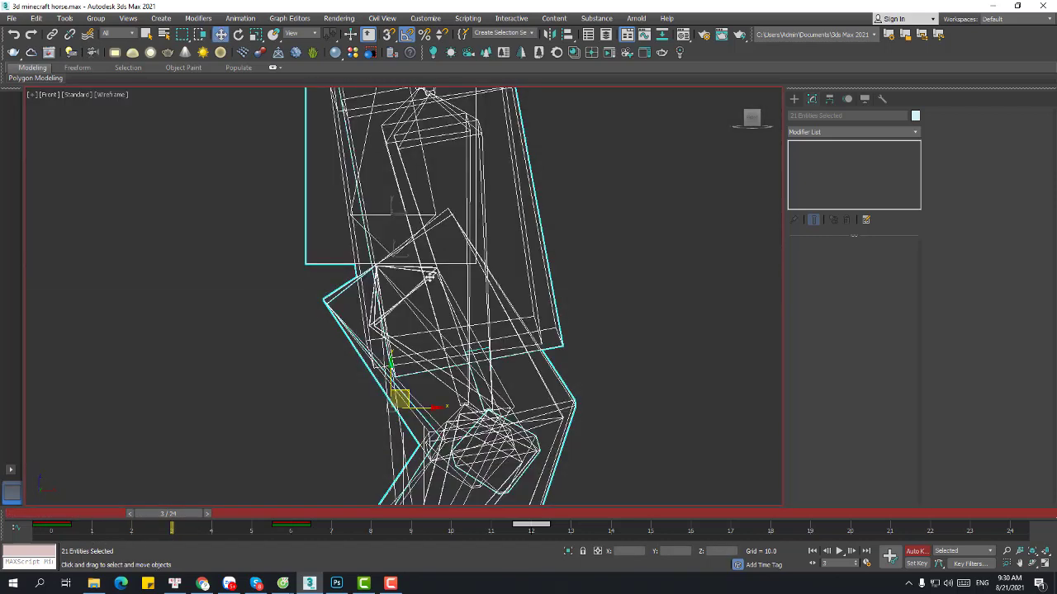
left_click(429, 277)
left_click(402, 260)
left_click(382, 260)
key("F3")
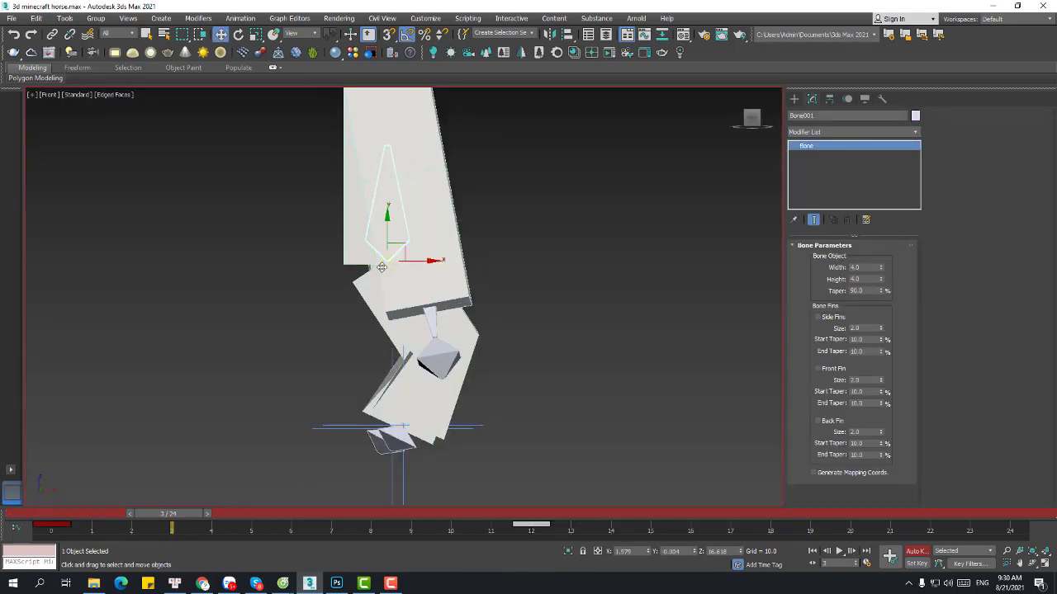
left_click_drag(382, 230, 377, 213)
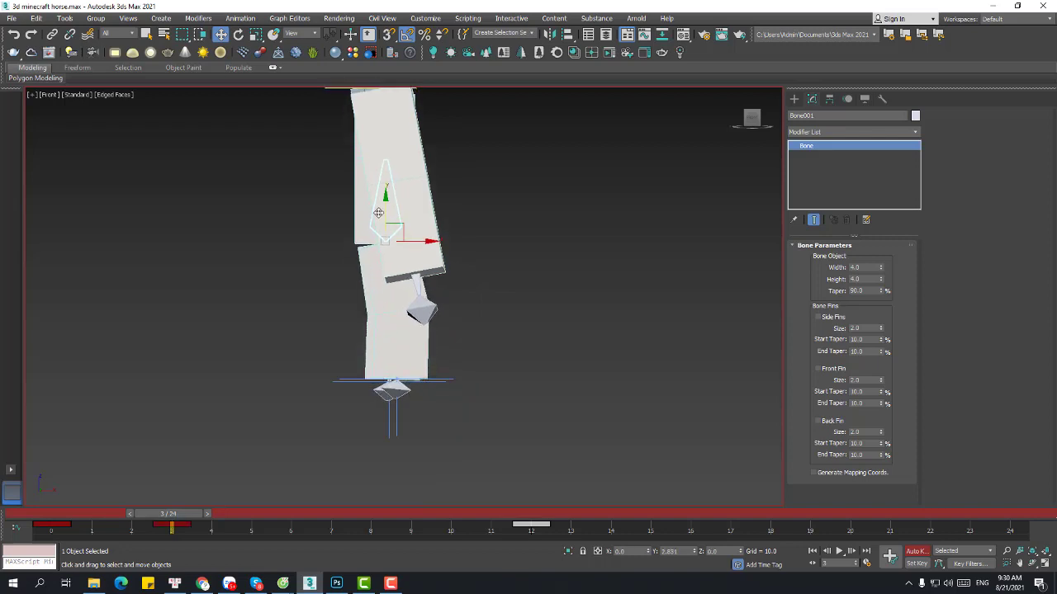
Step: Still at frame 3, lift the passing foot's IK Chain001 by about 4.9 units
mouse_move(183, 518)
left_mouse_down()
mouse_move(50, 515)
mouse_move(180, 516)
left_mouse_up()
left_click(279, 383)
left_click_drag(396, 350, 384, 313)
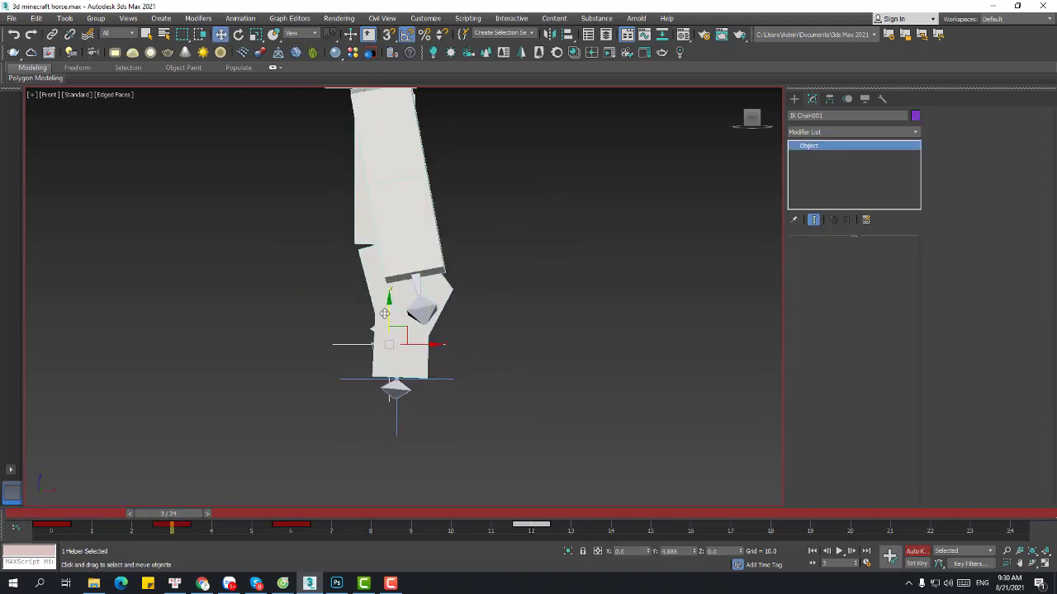
Step: Select Bone001, copy its frame 0 key to frame 6, and check the pose there
left_click_drag(169, 515, 411, 516)
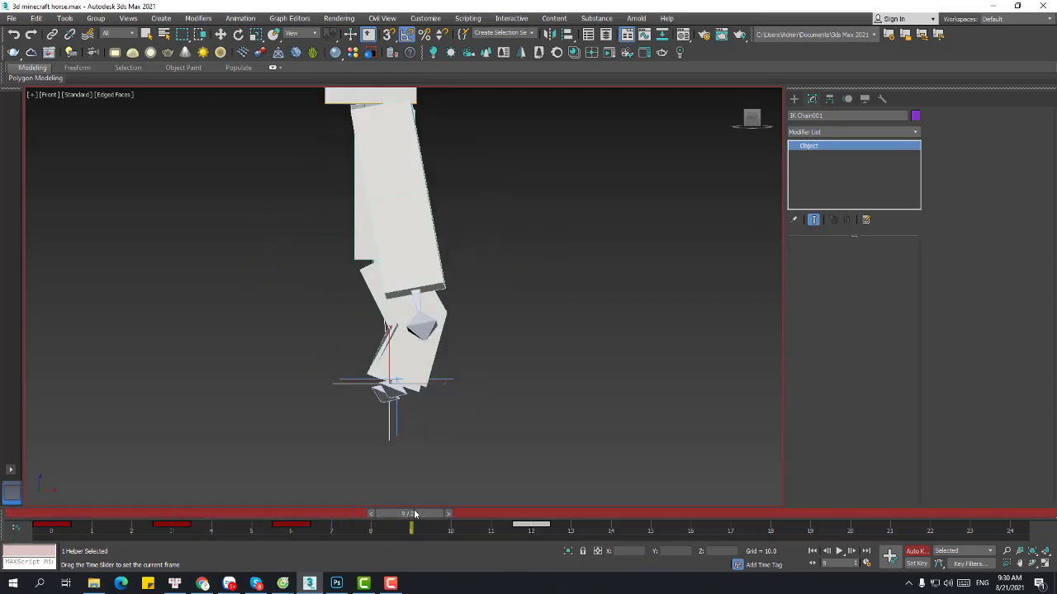
key("w")
scroll(388, 265, "up", 3)
key("F3")
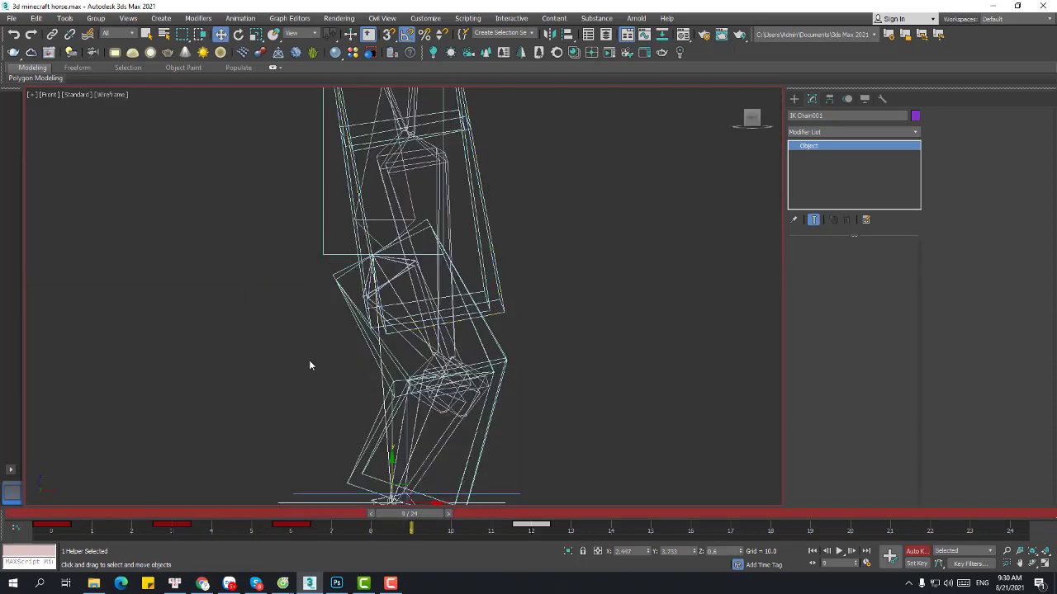
scroll(359, 340, "down", 3)
scroll(360, 341, "up", 3)
left_click(360, 341)
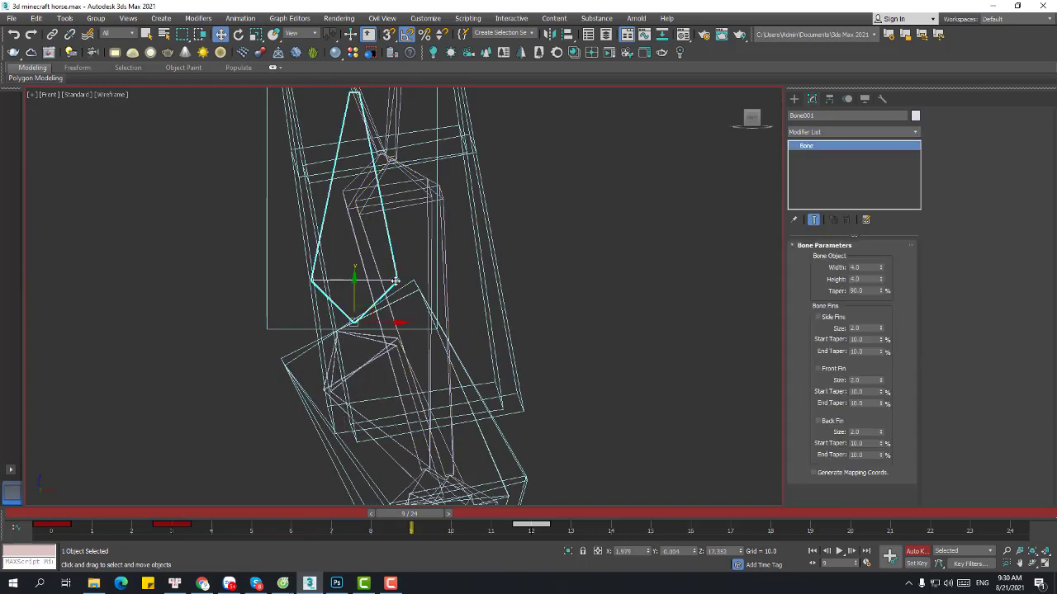
scroll(359, 341, "down", 2)
key("F3")
left_click(182, 526)
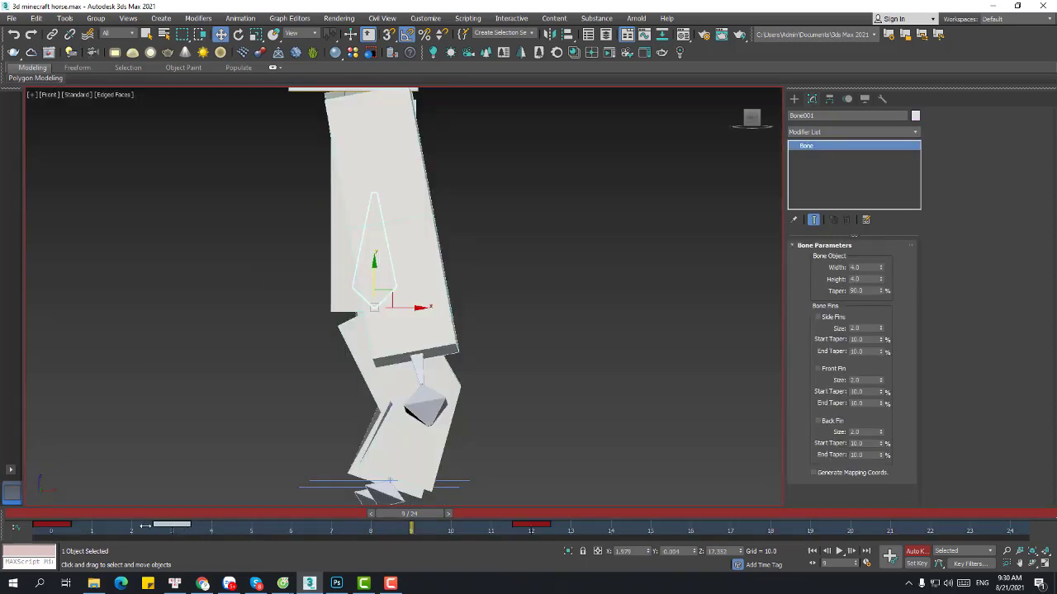
left_click_drag(55, 533, 282, 538, "shift")
left_click_drag(418, 514, 292, 518)
key("w")
key("F3")
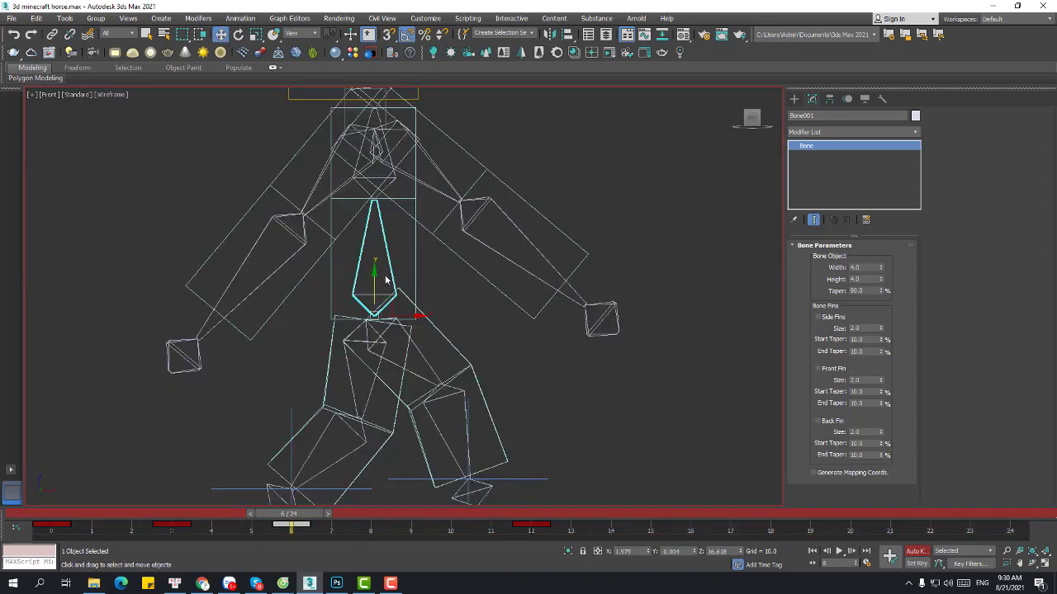
key("F3")
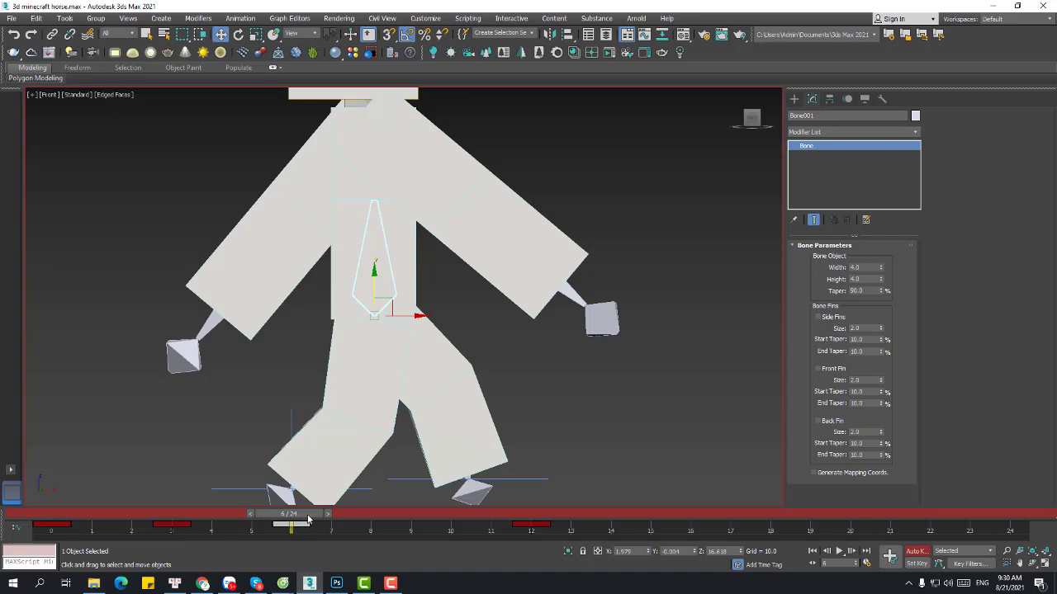
Step: Copy Bone001's raised key from frame 3 to frame 9 and scrub back to frame 0
left_click_drag(308, 519, 423, 537)
left_click(170, 524)
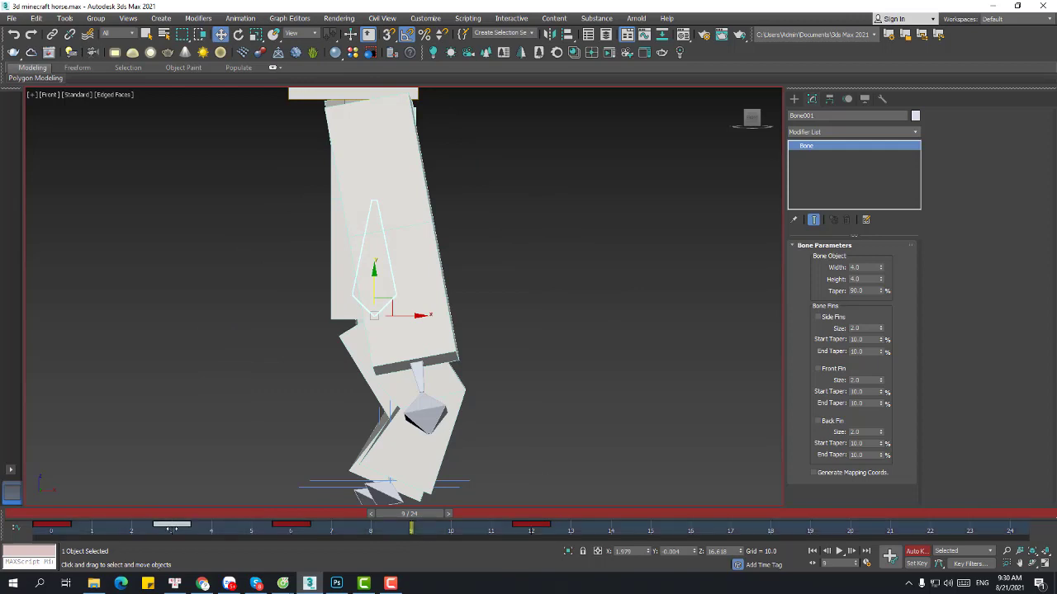
left_click_drag(172, 529, 61, 518)
scroll(412, 315, "down", 3)
scroll(366, 297, "up", 3)
scroll(346, 390, "down", 1)
middle_click_drag(346, 390, 178, 266)
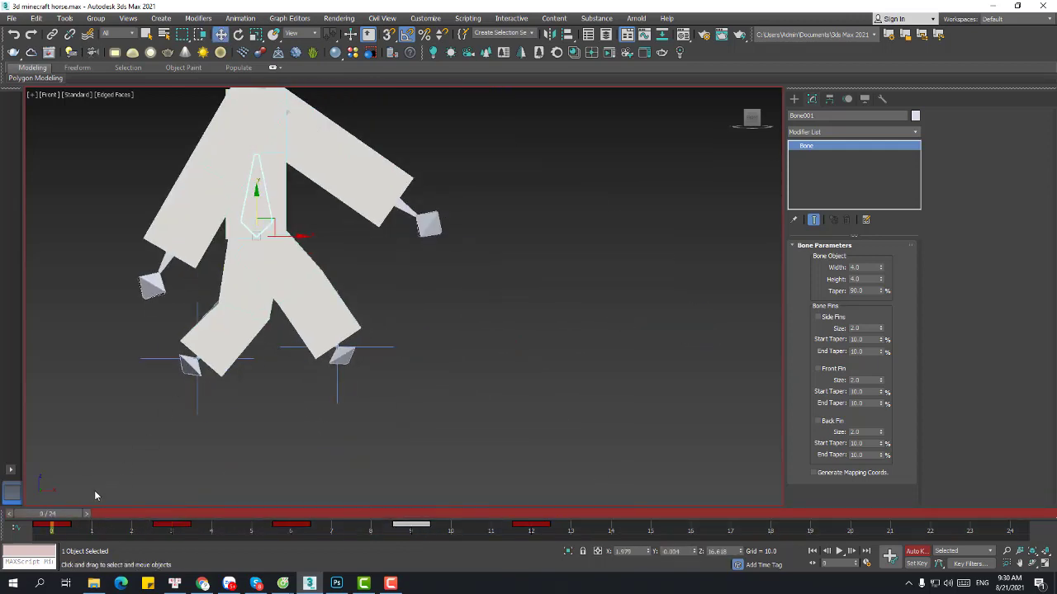
Step: At frame 9, lift the other foot's IK Chain002 to a height of about 6.4
left_click_drag(71, 518, 411, 520)
key("w")
left_click(156, 361)
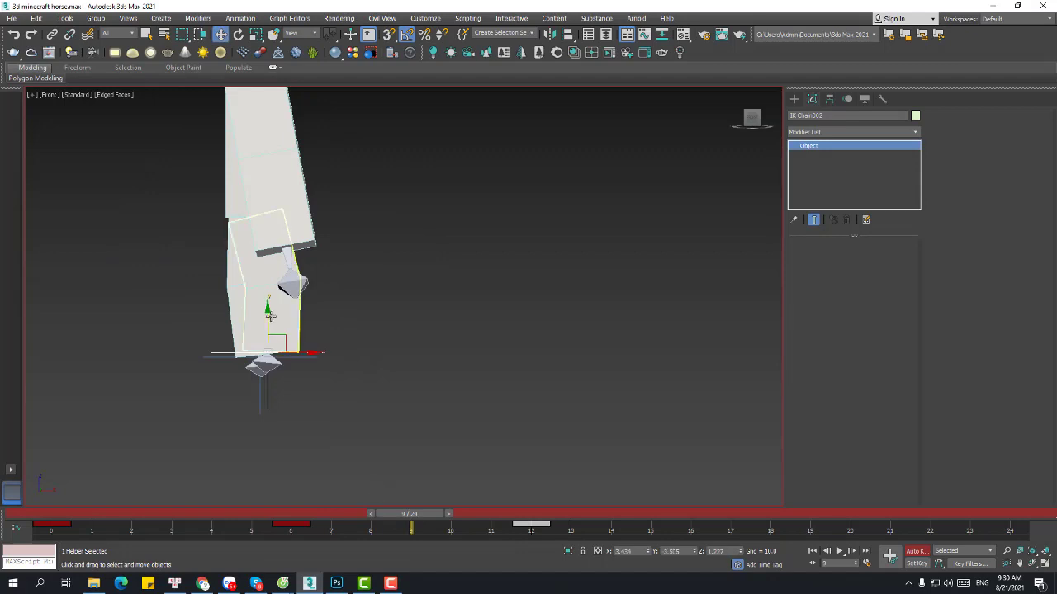
middle_click_drag(344, 366, 397, 314, "alt")
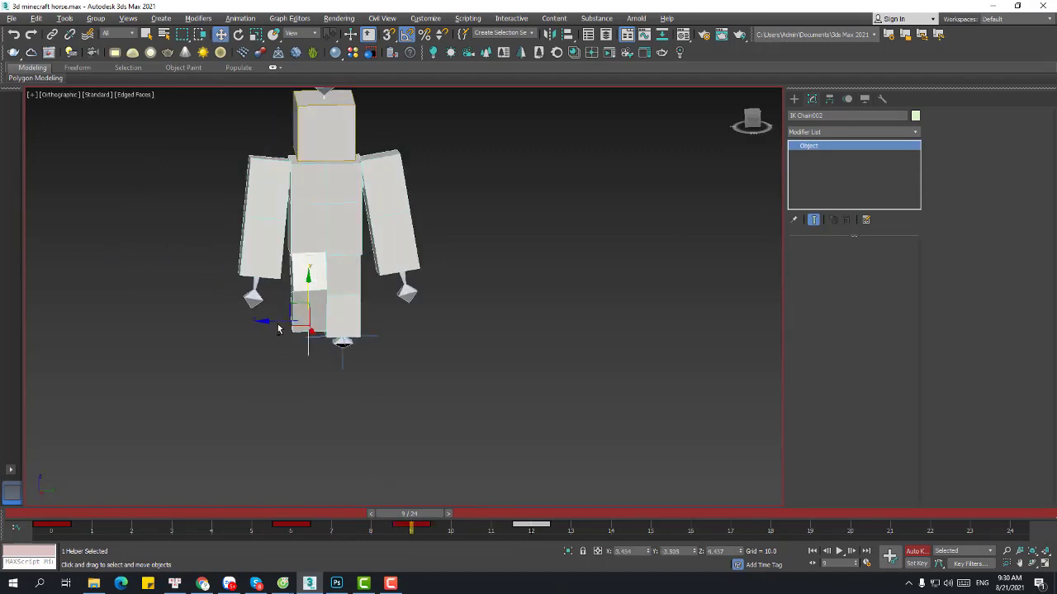
left_click_drag(438, 513, 74, 514)
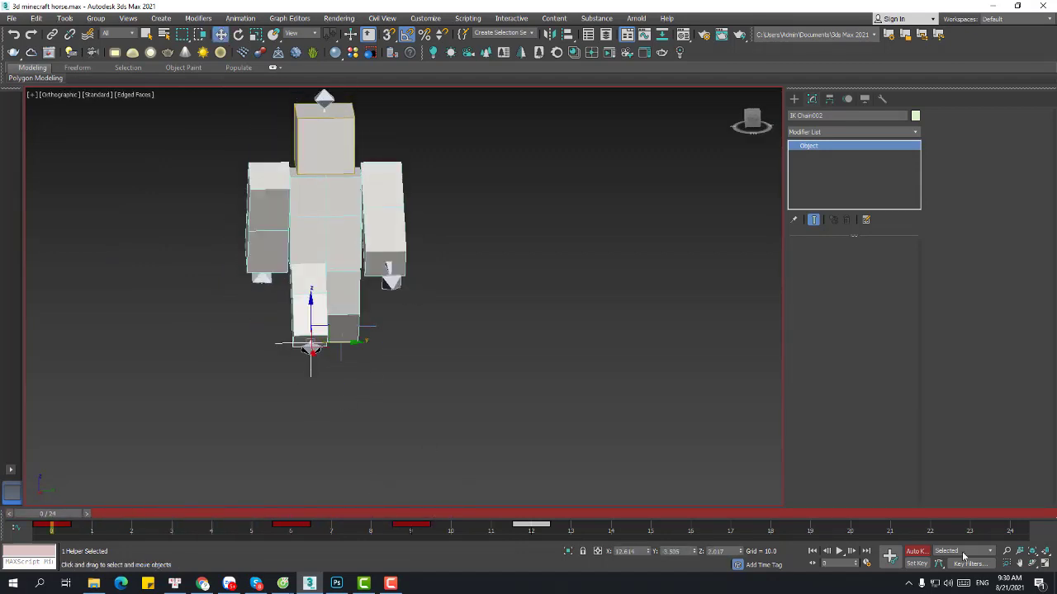
left_click(866, 563)
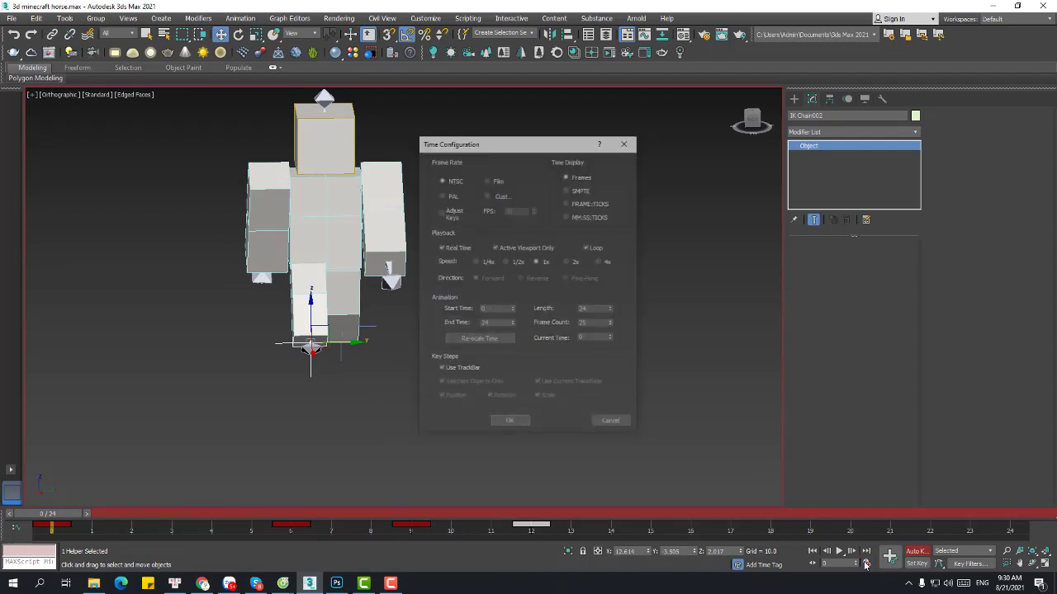
left_click(612, 424)
Step: Select the whole rig, copy its keys forward to frames 18 and 24, and play back the walk
left_click_drag(189, 165, 565, 497)
left_click_drag(583, 533, 41, 522)
left_click_drag(544, 537, 1029, 536)
key("slash")
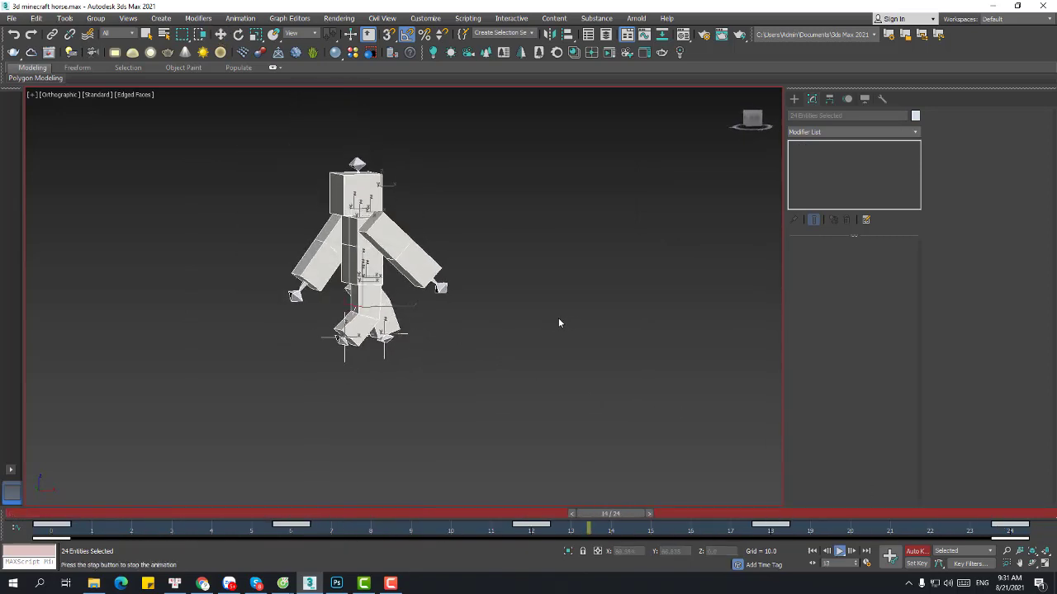
key("slash")
key("w")
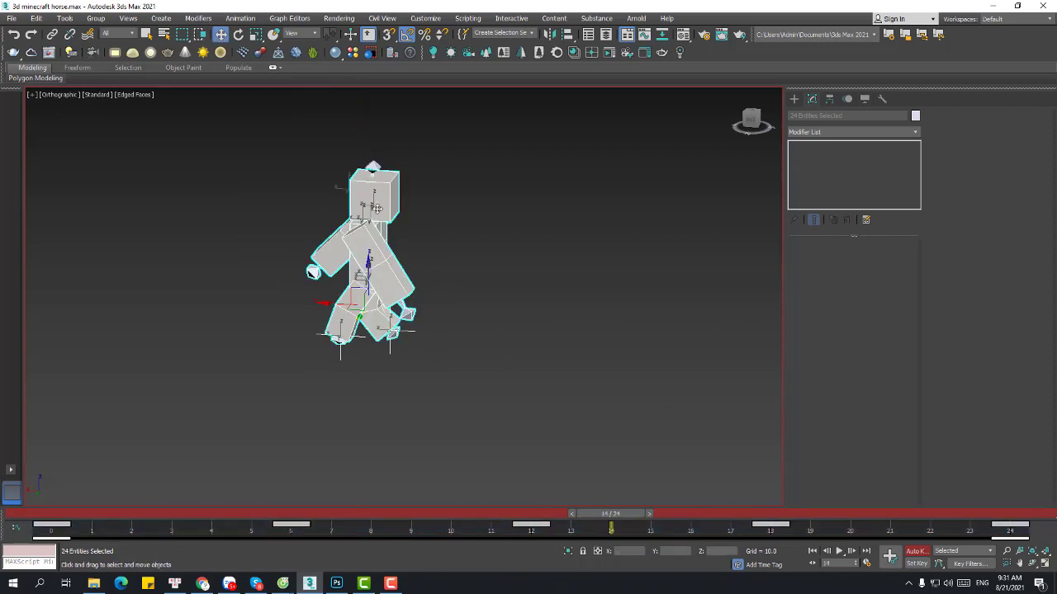
Step: Try to shift the head box Box005 along X with Auto Key off, and play the animation
left_click(374, 194)
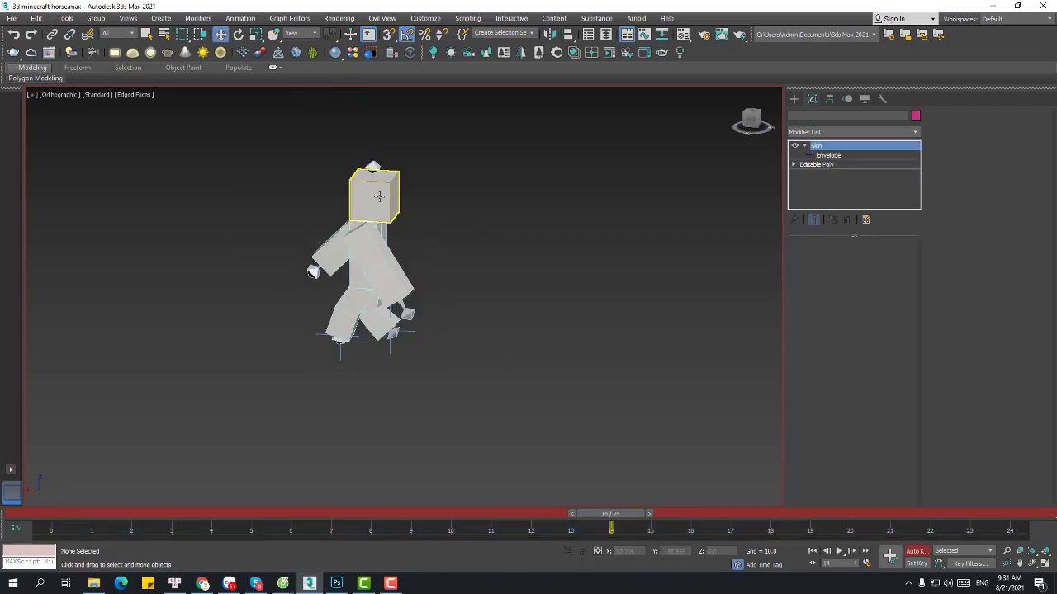
left_click_drag(320, 189, 304, 184)
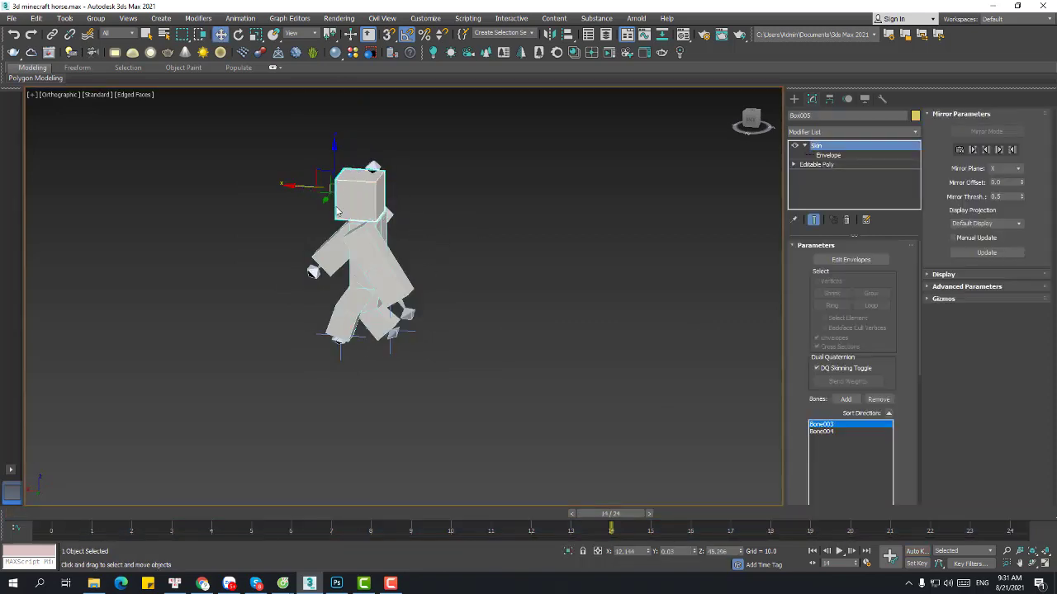
middle_click_drag(336, 212, 294, 231, "alt")
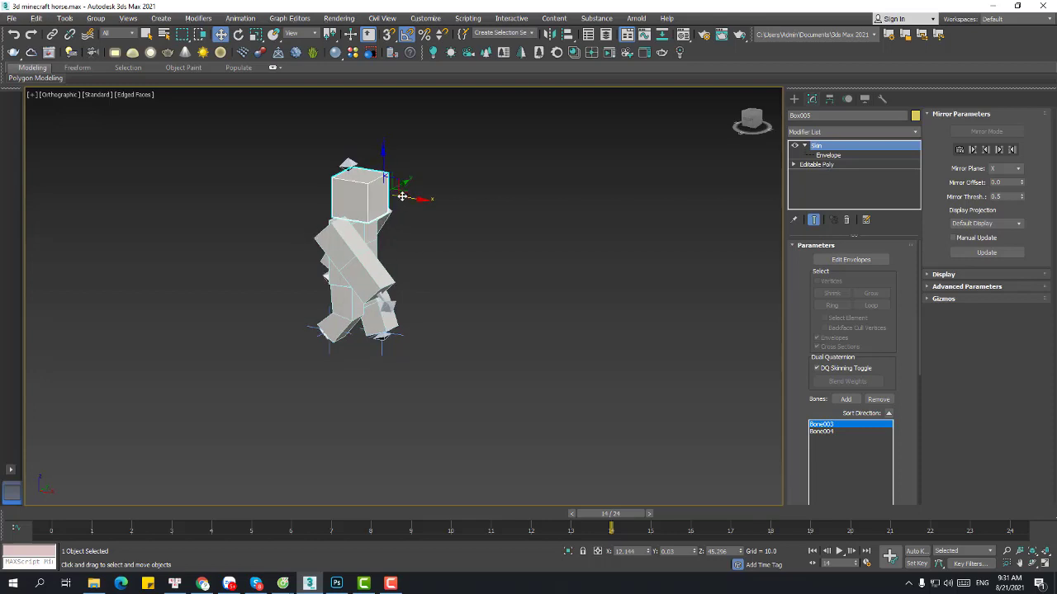
mouse_move(401, 197)
left_mouse_down()
mouse_move(389, 199)
mouse_move(455, 220)
mouse_move(408, 213)
left_mouse_up()
key("slash")
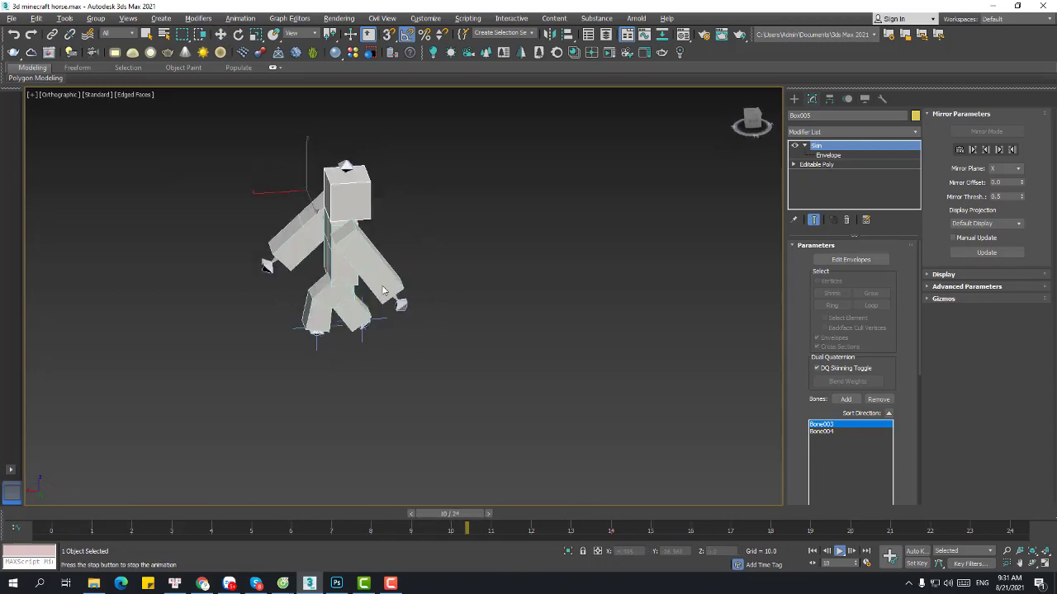
key("slash")
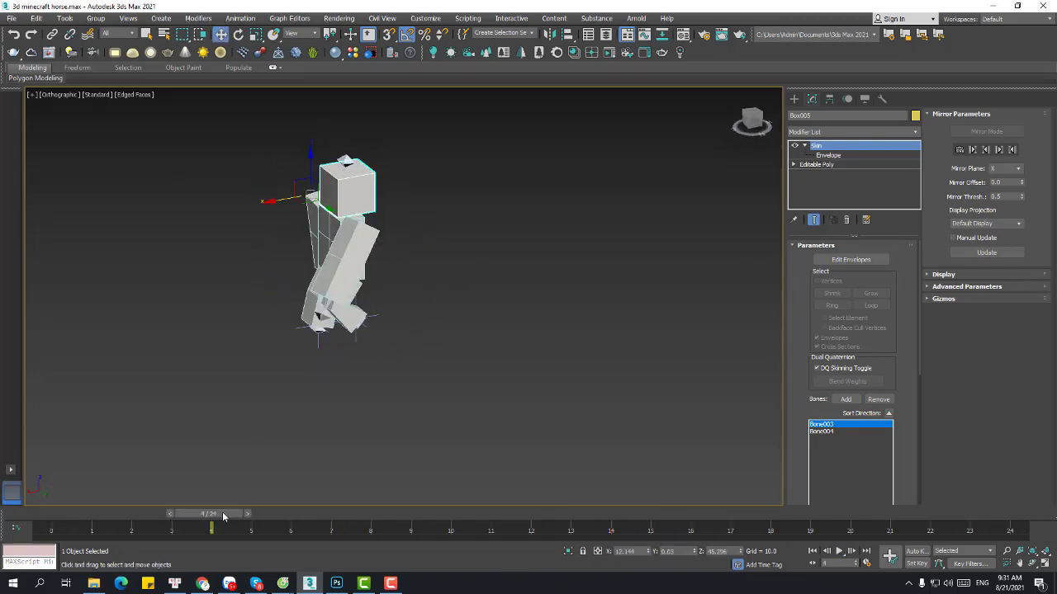
Step: Turn Auto Key on at frame 0 and try to move the head box Box005 further along X
left_click_drag(223, 516, 76, 450)
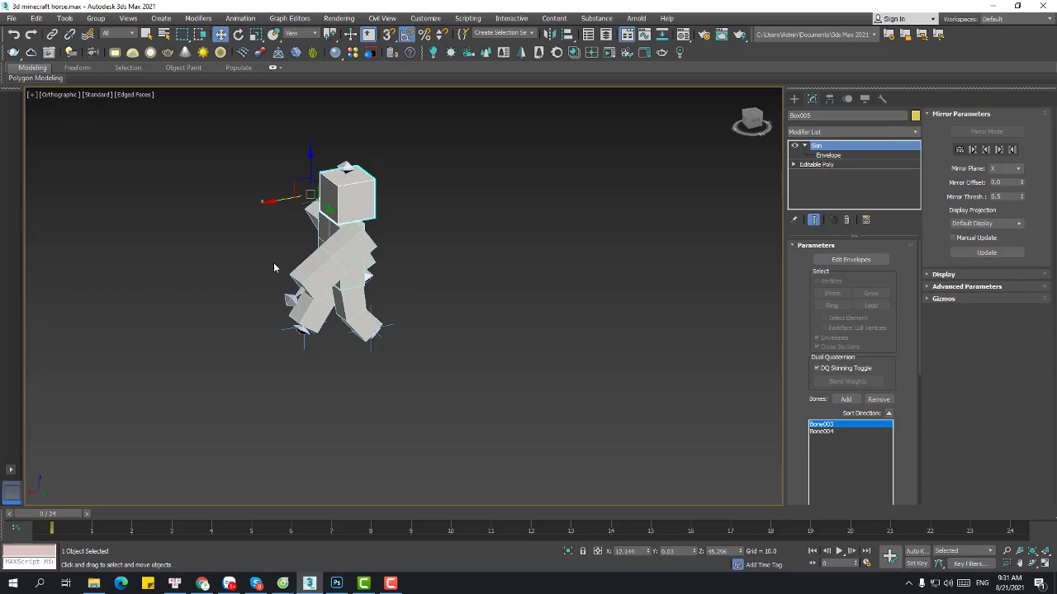
key("n")
mouse_move(283, 199)
left_mouse_down()
mouse_move(250, 203)
mouse_move(270, 203)
left_mouse_up()
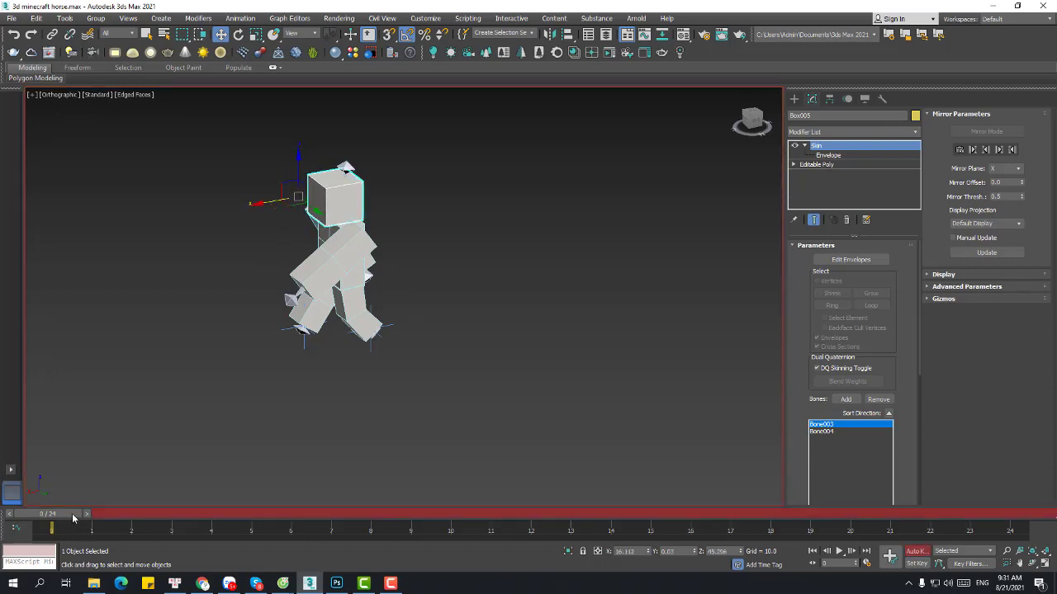
left_click_drag(73, 519, 2, 526)
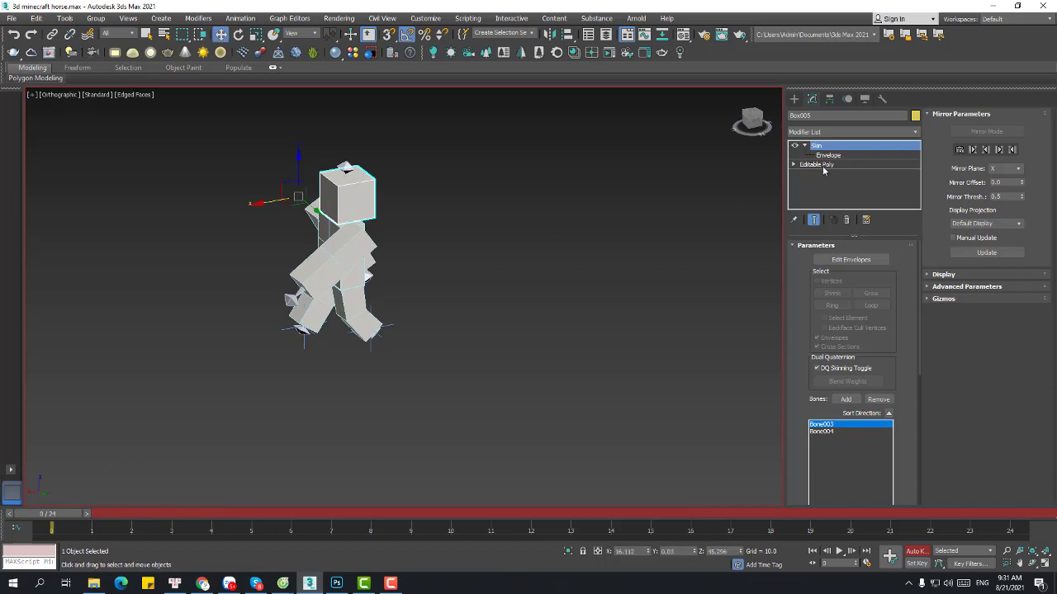
Step: Delete the Skin modifier from the head box Box005
middle_click_drag(353, 275, 512, 277, "alt")
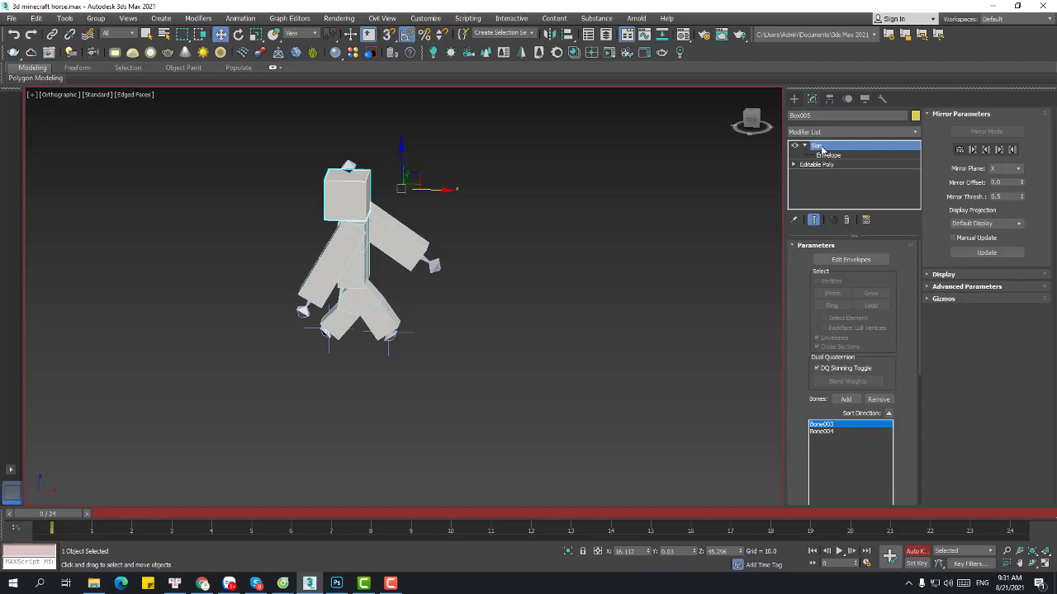
right_click(821, 149)
left_click(849, 166)
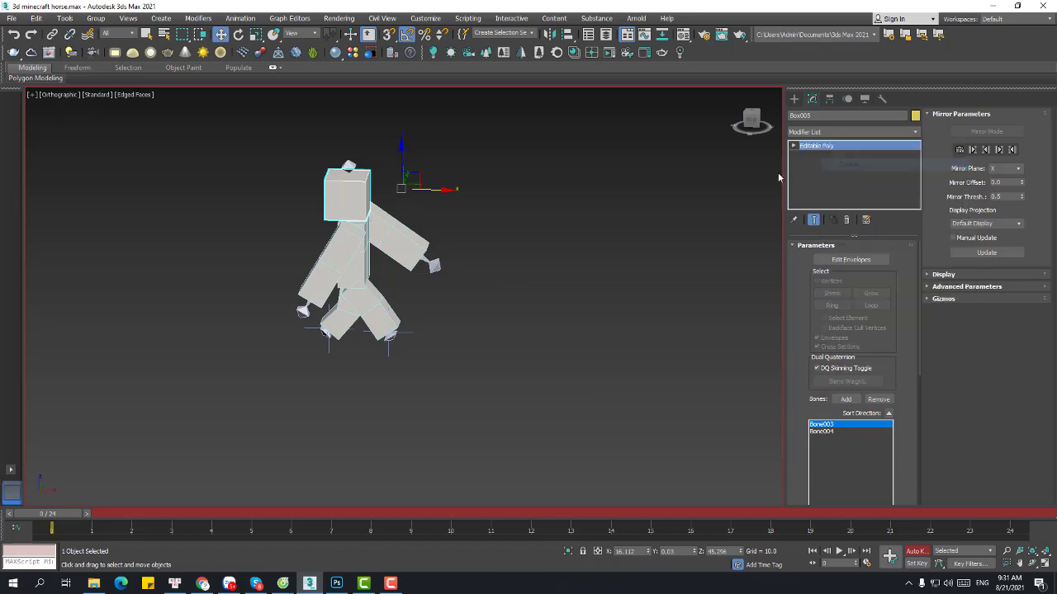
Step: Turn Auto Key off and move the head box Box005 back along X over the torso
key("n")
left_click_drag(442, 190, 398, 190)
scroll(343, 174, "up", 5)
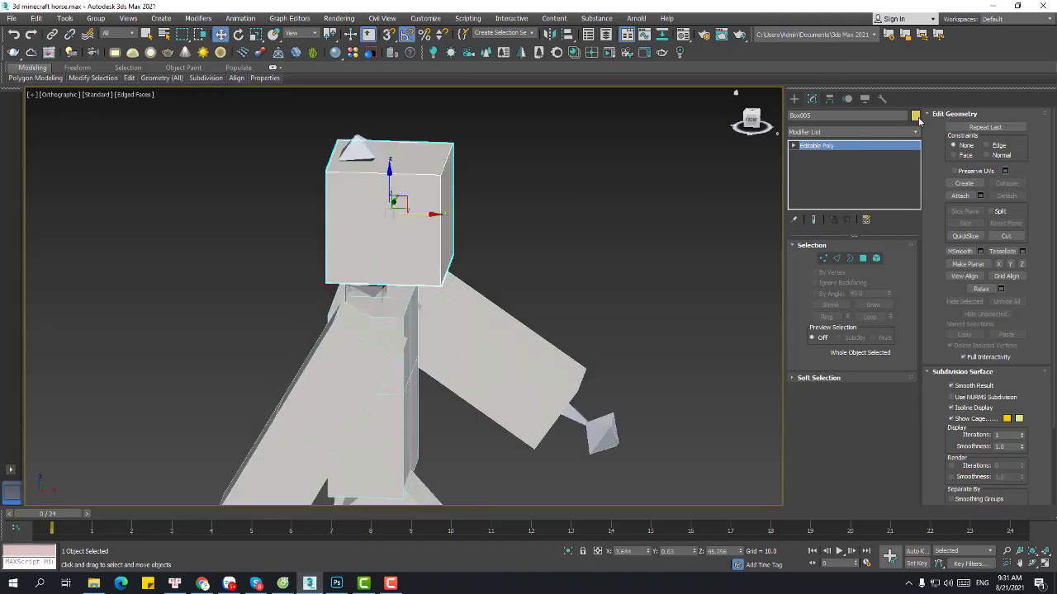
Step: Apply Reset XForm to the head box Box005 and convert it to Editable Poly
left_click(881, 98)
left_click(850, 300)
right_click(660, 315)
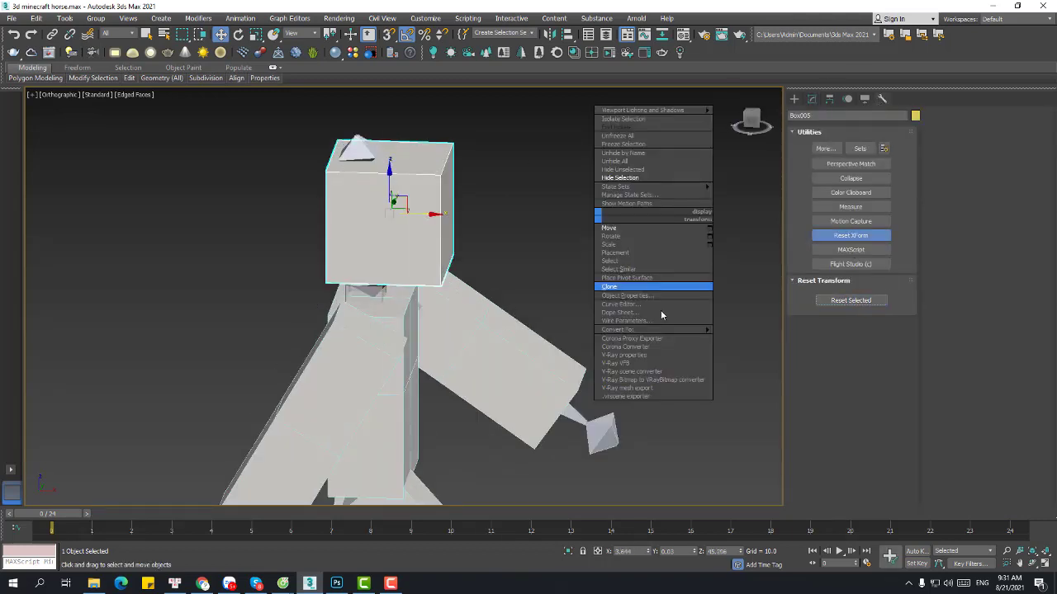
mouse_move(693, 330)
left_click(743, 338)
Step: Lower the head box Box005 along Z by about 1.28 units onto the shoulders
left_click(361, 154)
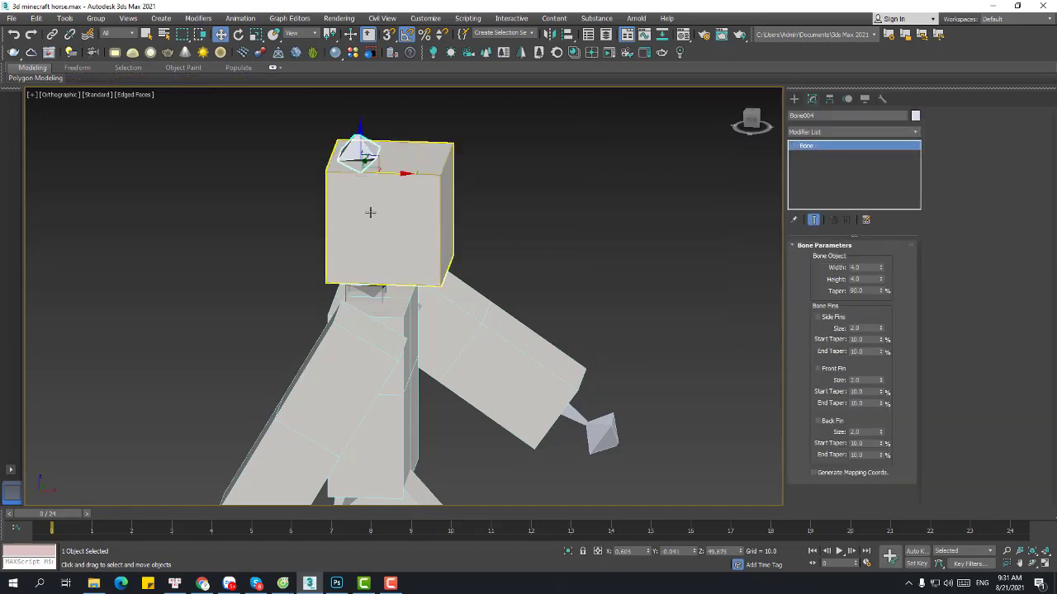
middle_click_drag(370, 213, 435, 213, "alt")
left_click(434, 212)
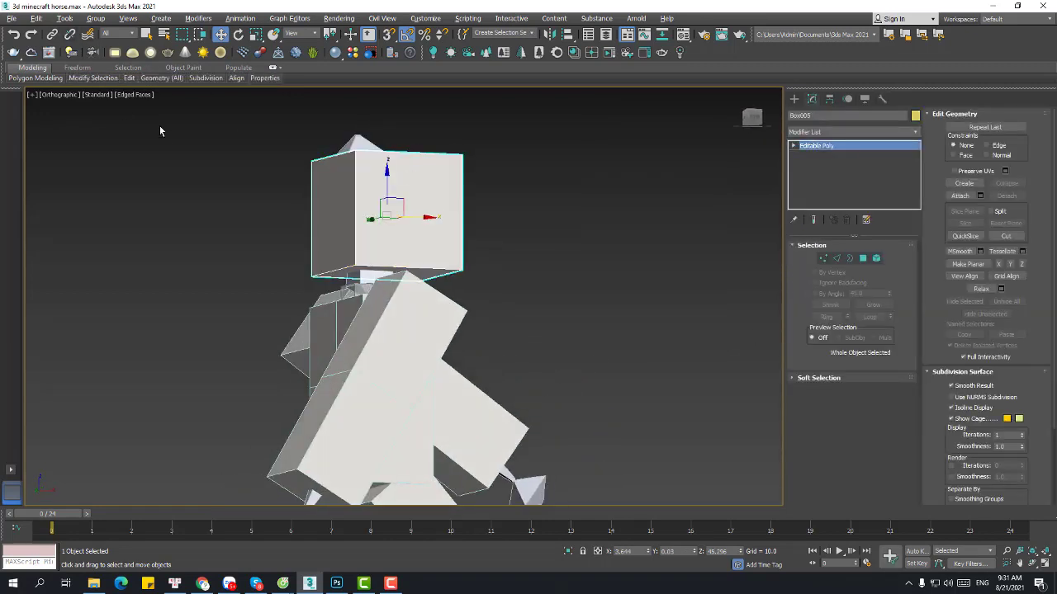
left_click_drag(387, 175, 387, 191)
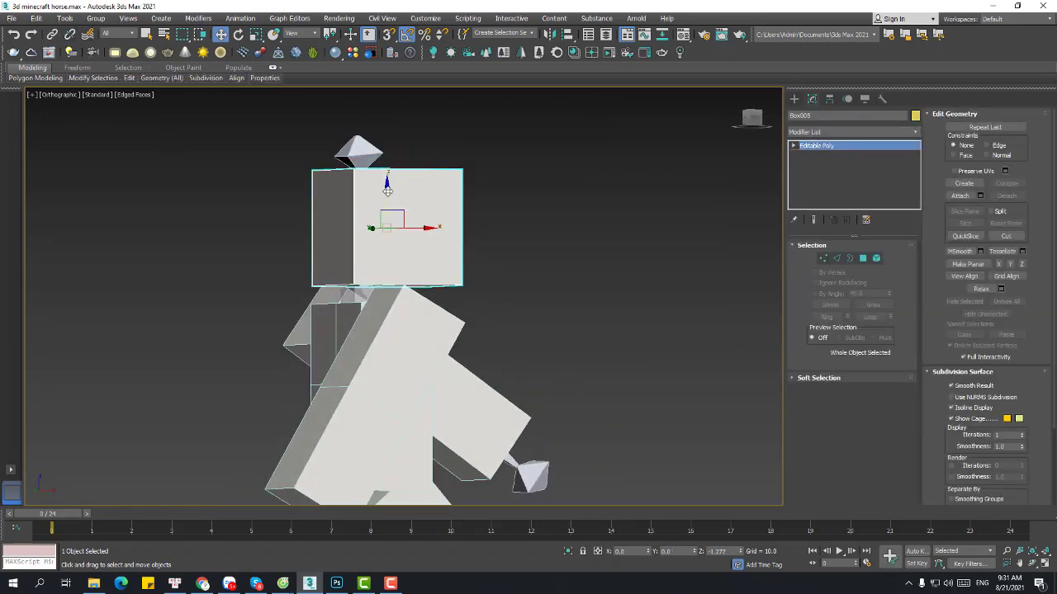
Step: Link the head box Box005 to the head bone inside it, using wireframe display to reach the bone, and restore shading
key("F3")
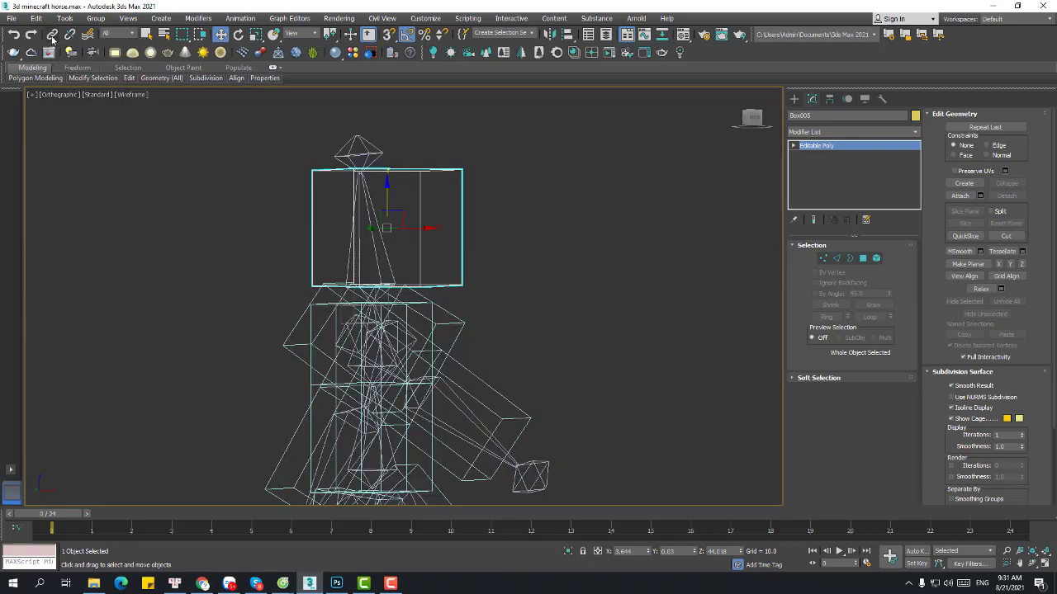
left_click(51, 34)
left_click_drag(458, 185, 378, 221)
right_click(549, 218)
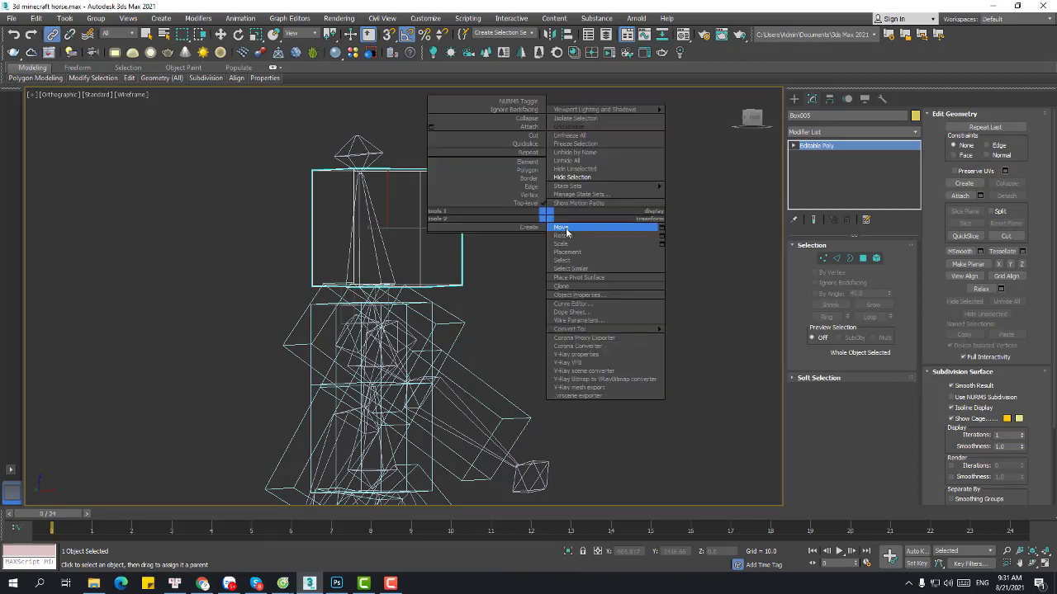
left_click(563, 231)
key("F3")
Step: Deselect everything and play the walk cycle from an angled view to check how the linked head moves
scroll(535, 233, "down", 3)
middle_click_drag(535, 233, 419, 235, "alt")
left_click(563, 236)
key("/")
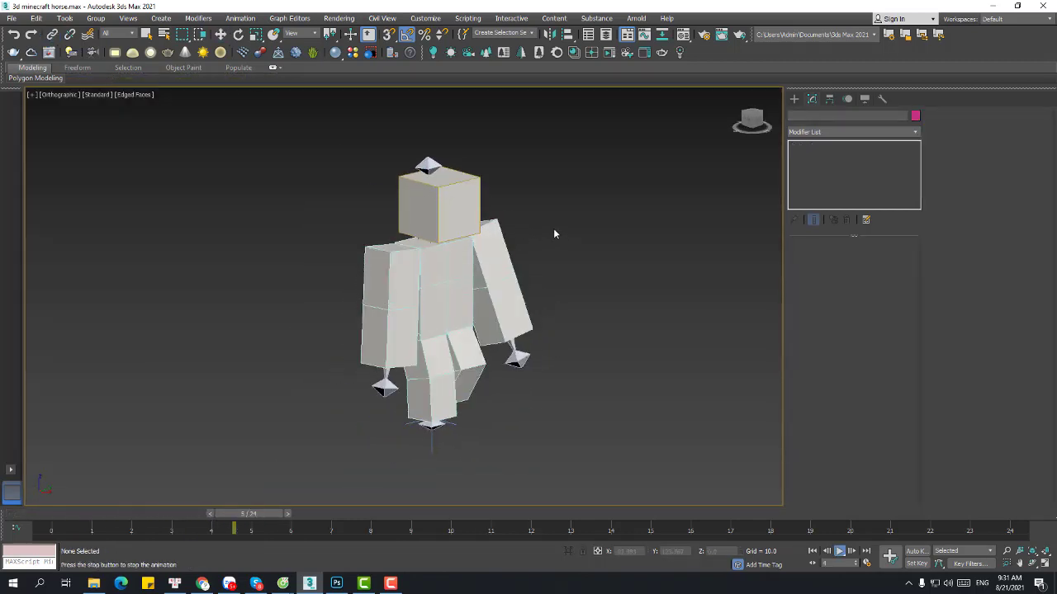
Step: Switch the view to Perspective, frame the whole rider, replay the walk cycle and stop it at frame 14
key("p")
mouse_move(630, 335)
middle_mouse_down("alt")
mouse_move(575, 348)
mouse_move(553, 333)
mouse_move(642, 336)
middle_mouse_up("alt")
key("/")
key("z")
key("/")
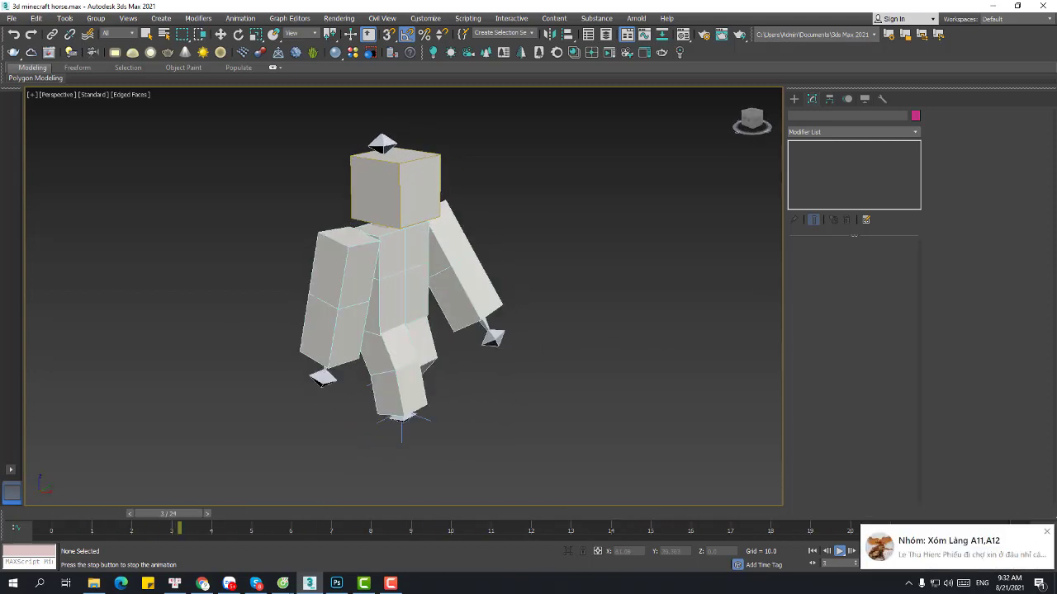
left_click(837, 551)
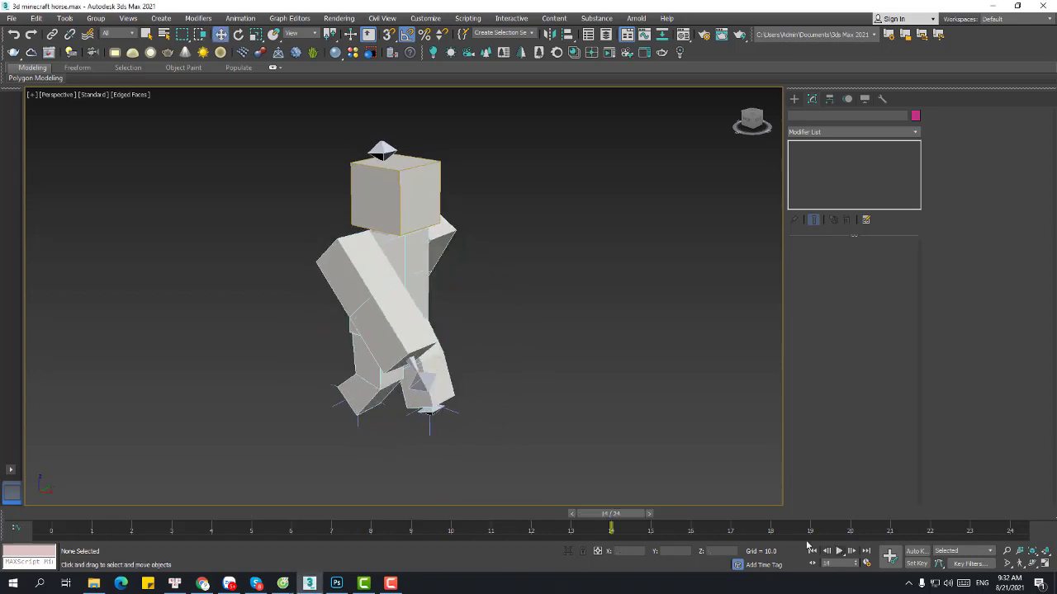
right_click(561, 301)
left_click(566, 307)
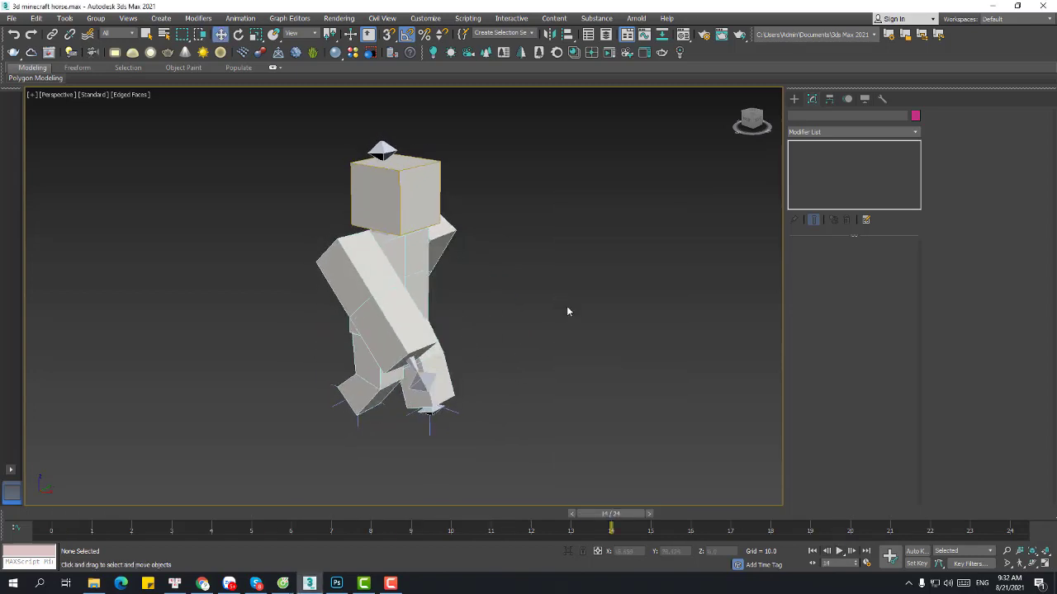